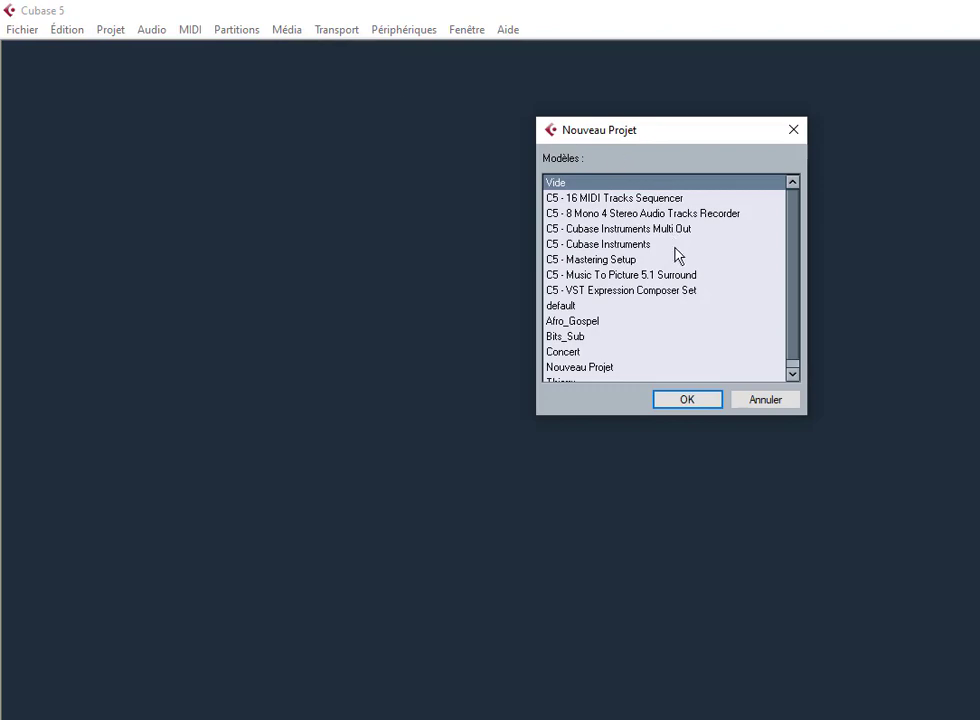
# Step: Start a new project from the Nouveau Projet template
pyautogui.scroll(-1, 666, 353)
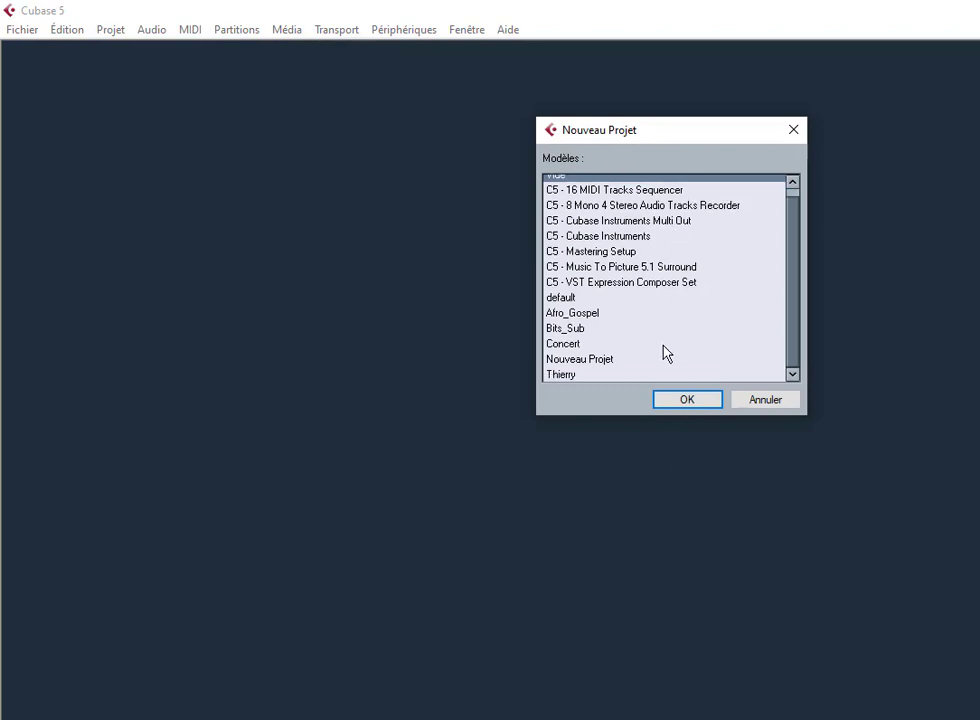
pyautogui.click(590, 362)
pyautogui.click(705, 403)
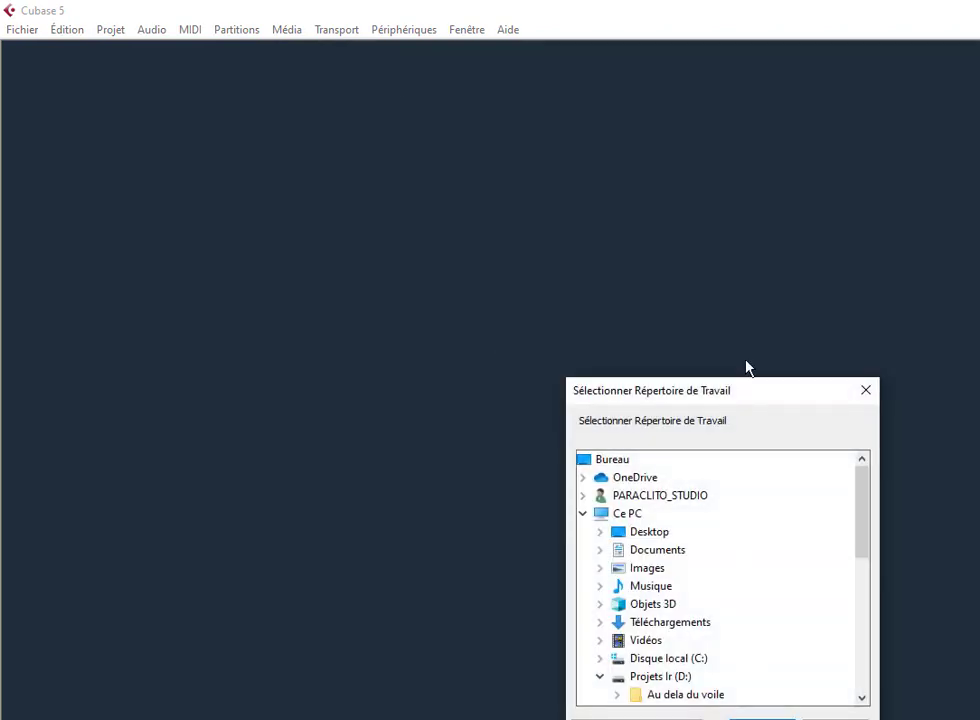
# Step: Browse to the Ir Sublime folder on drive D and create a new folder inside it
pyautogui.moveTo(735, 405); pyautogui.dragTo(540, 212)
pyautogui.scroll(-10, 547, 470)
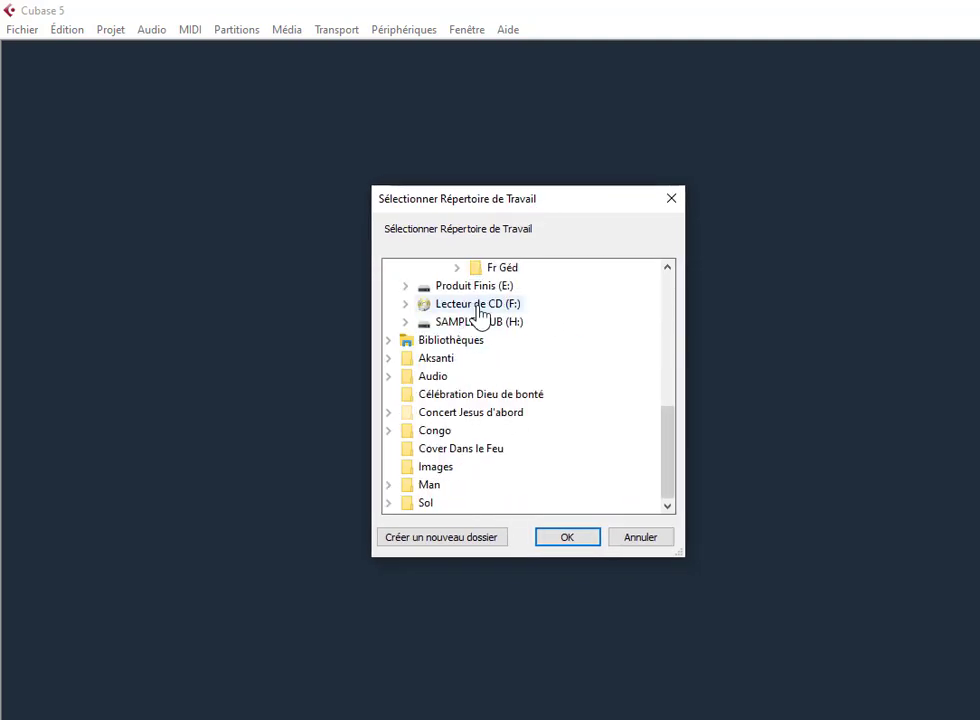
pyautogui.scroll(1, 669, 440)
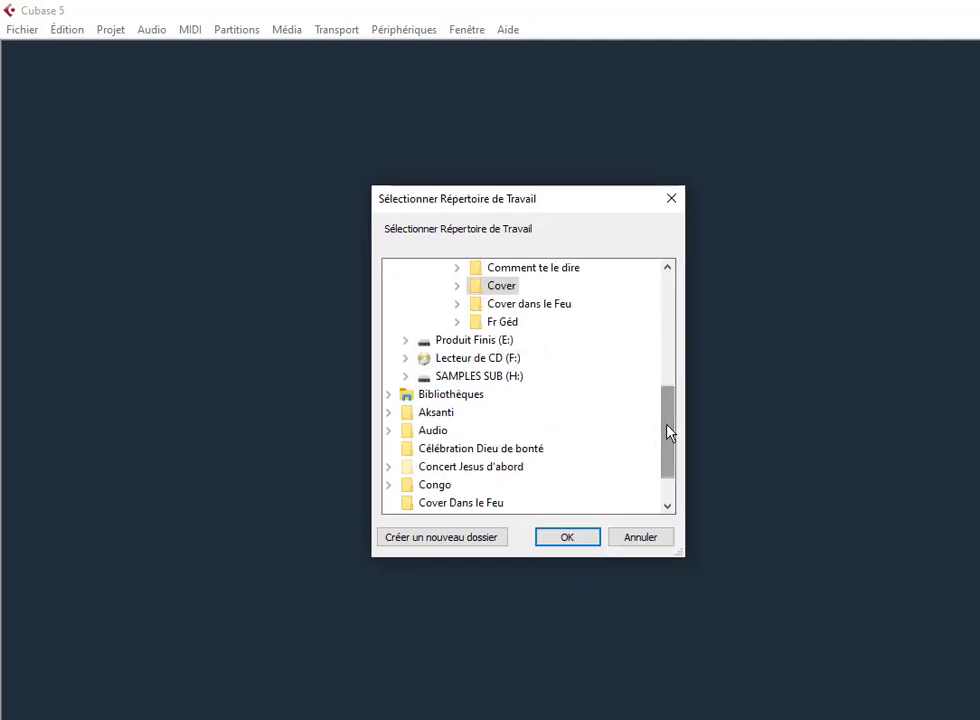
pyautogui.moveTo(669, 432); pyautogui.dragTo(665, 401)
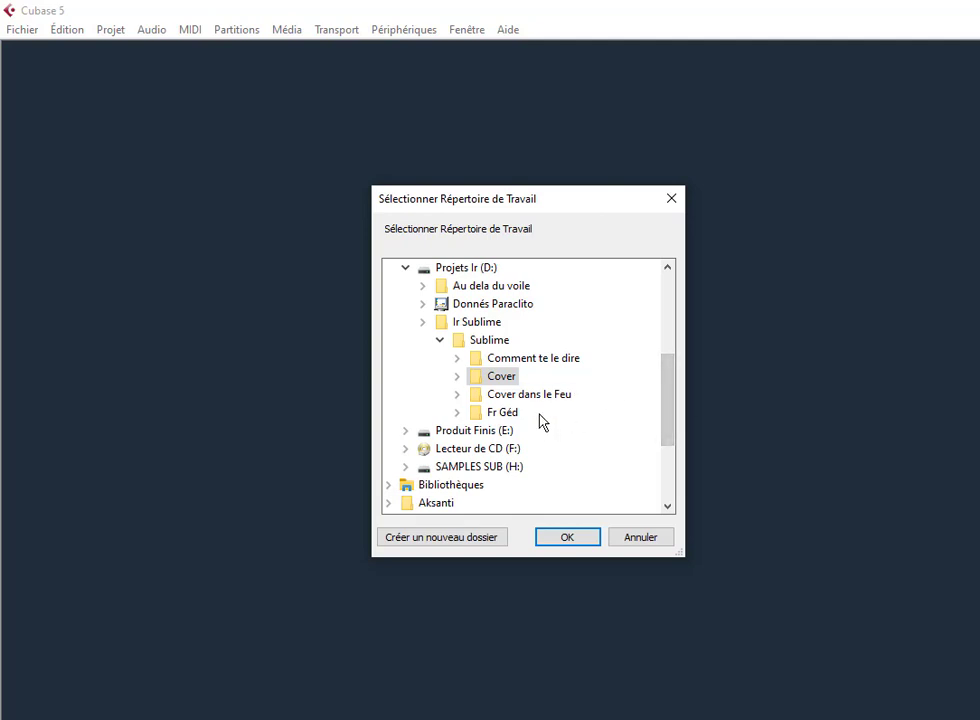
pyautogui.click(480, 326)
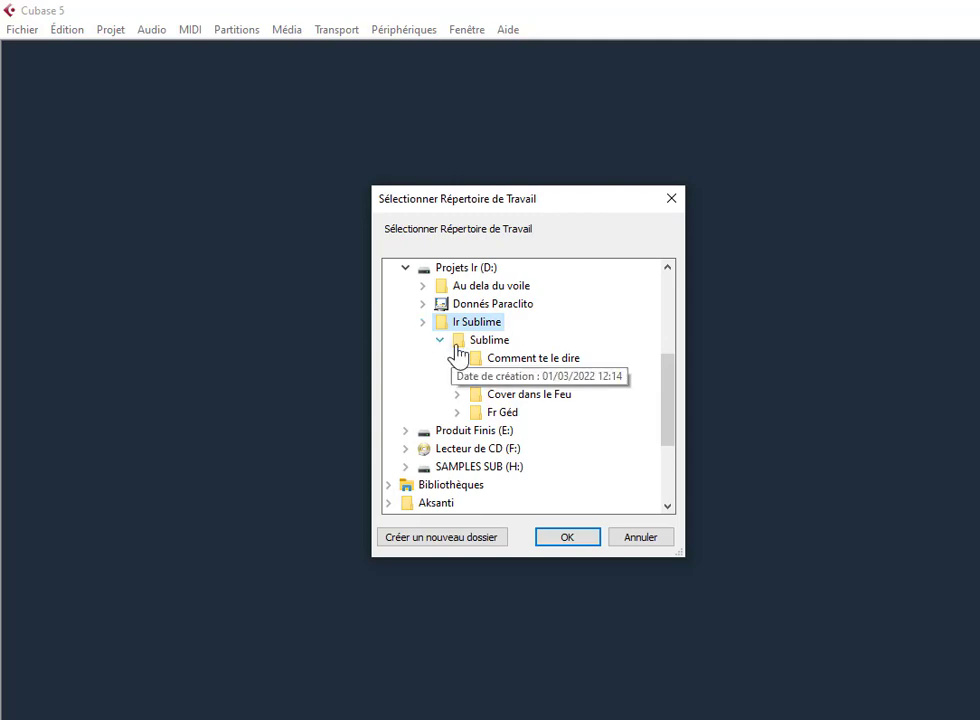
pyautogui.click(440, 342)
pyautogui.click(424, 323)
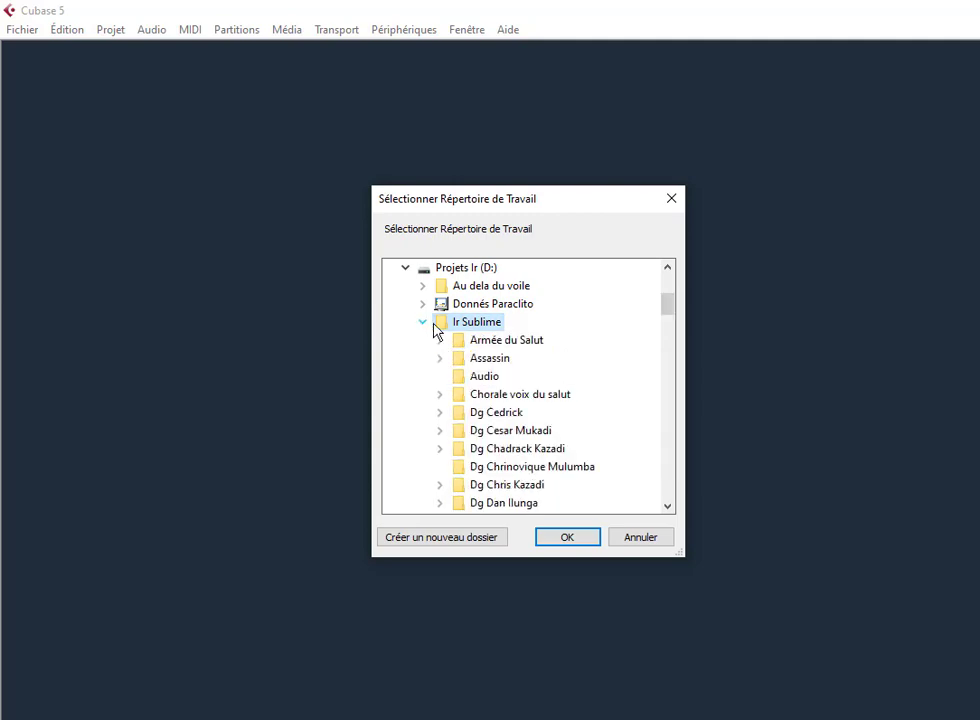
pyautogui.click(456, 545)
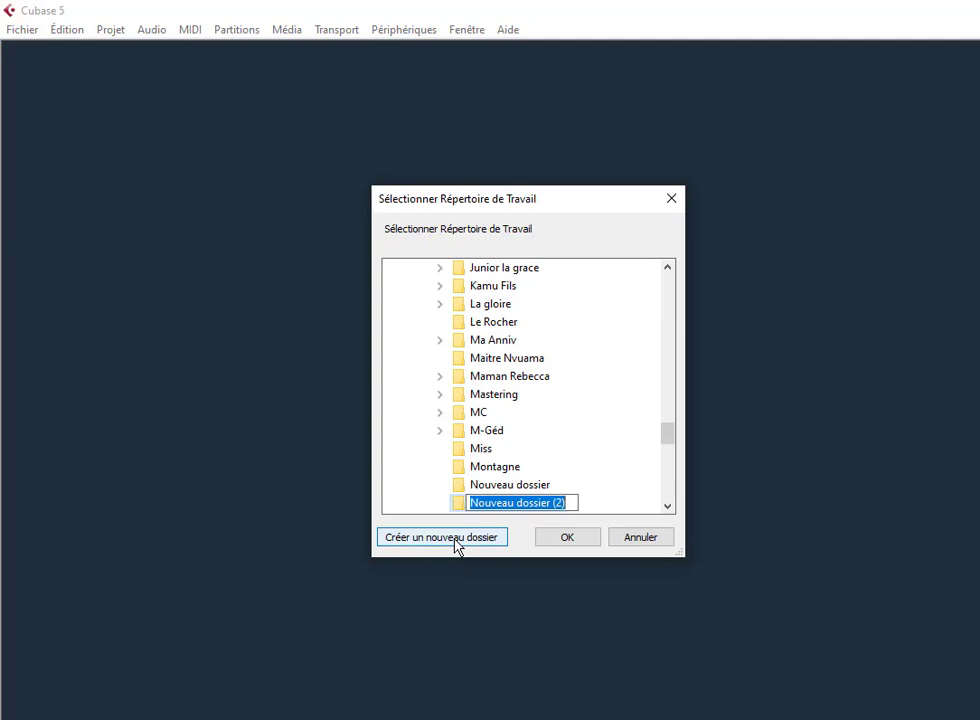
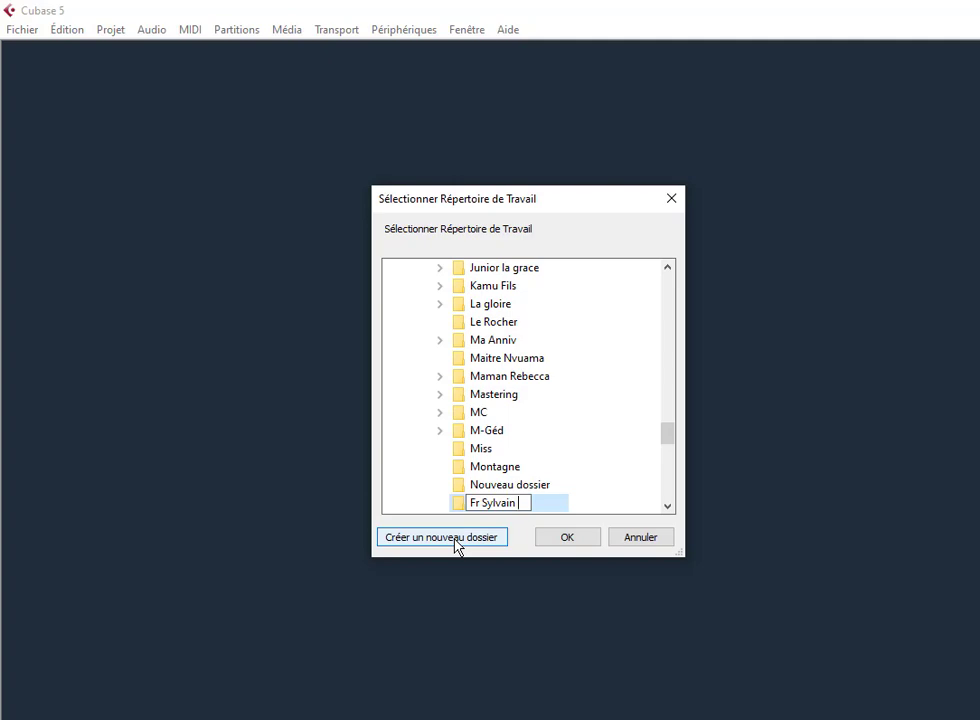
# Step: Name the new folder after the artist and decline merging it with the existing folder
pyautogui.press('Return')
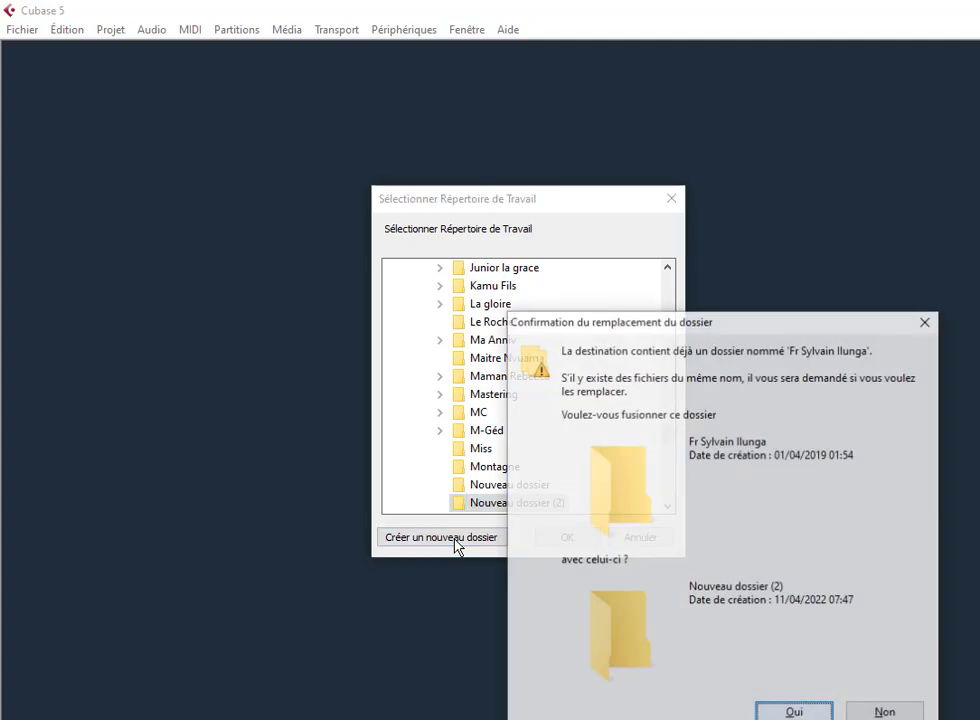
pyautogui.click(883, 712)
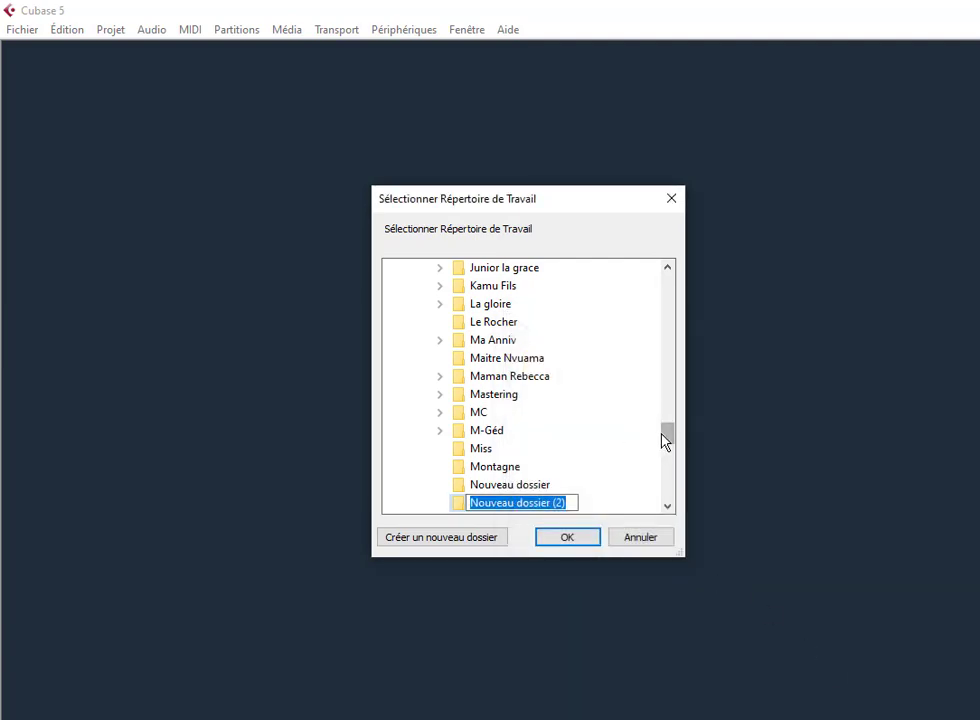
pyautogui.click(503, 514)
# Step: Delete 'Nouveau dossier (2)' and create a new subfolder inside the existing artist's folder
pyautogui.rightClick(531, 503)
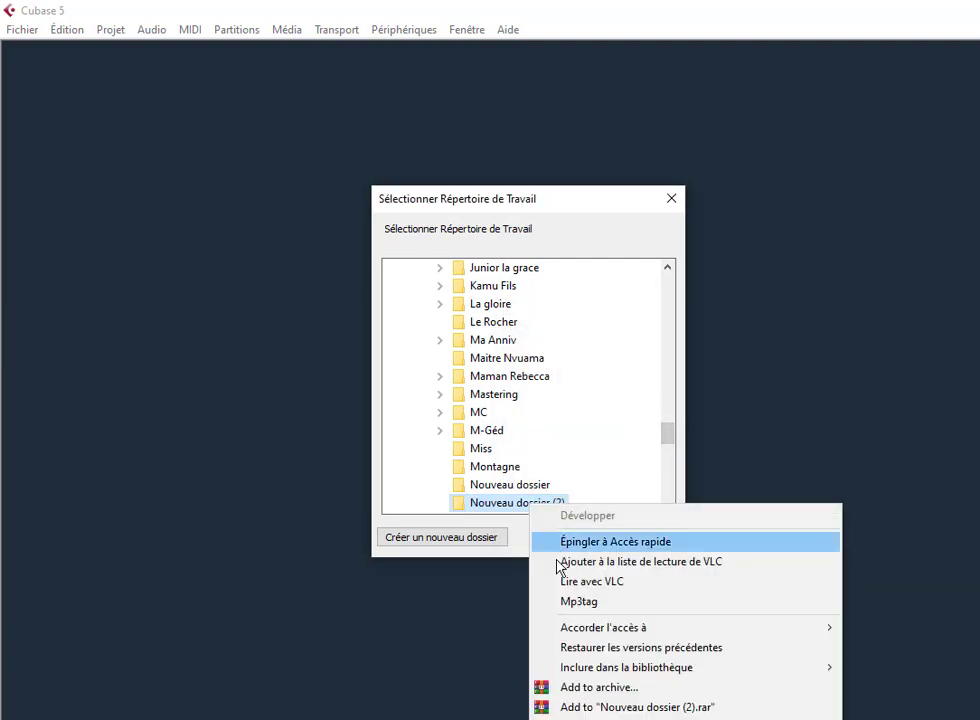
pyautogui.click(600, 718)
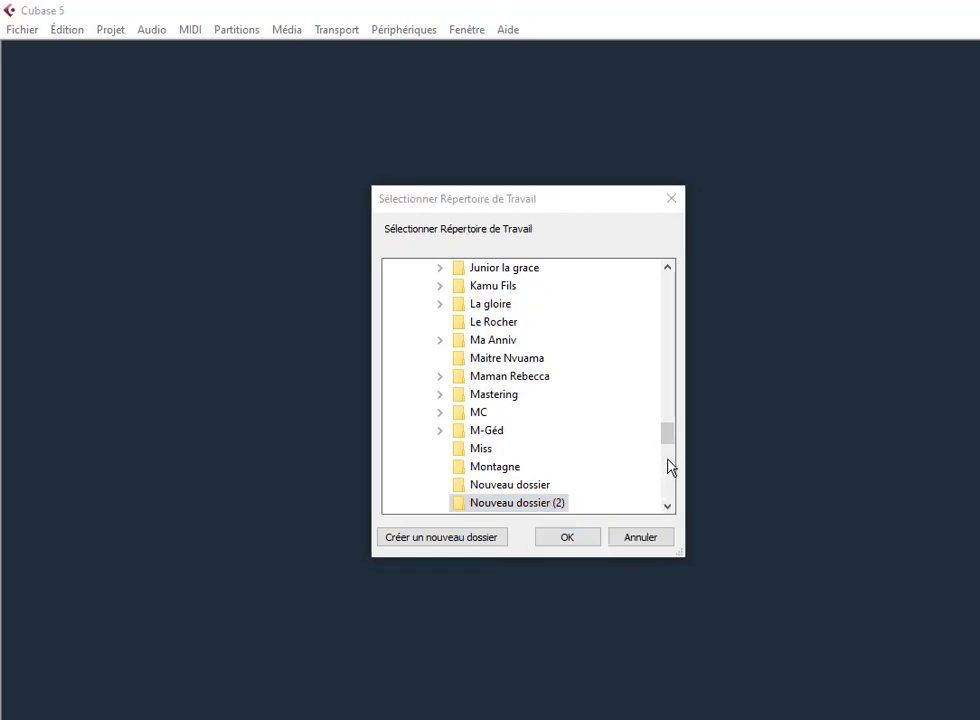
pyautogui.moveTo(668, 308); pyautogui.dragTo(602, 411)
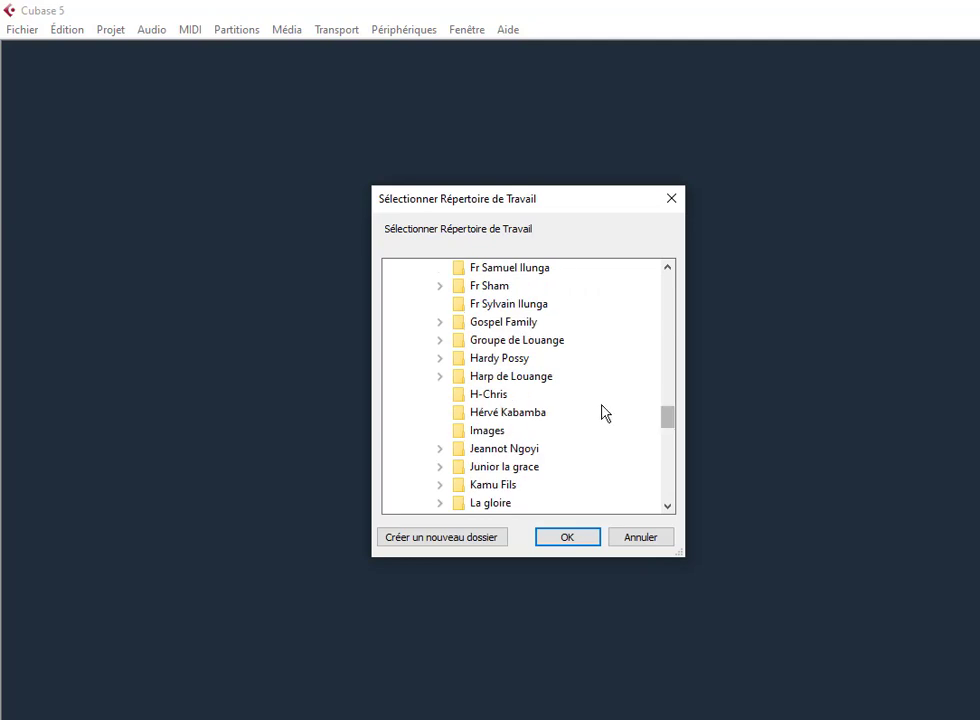
pyautogui.click(512, 305)
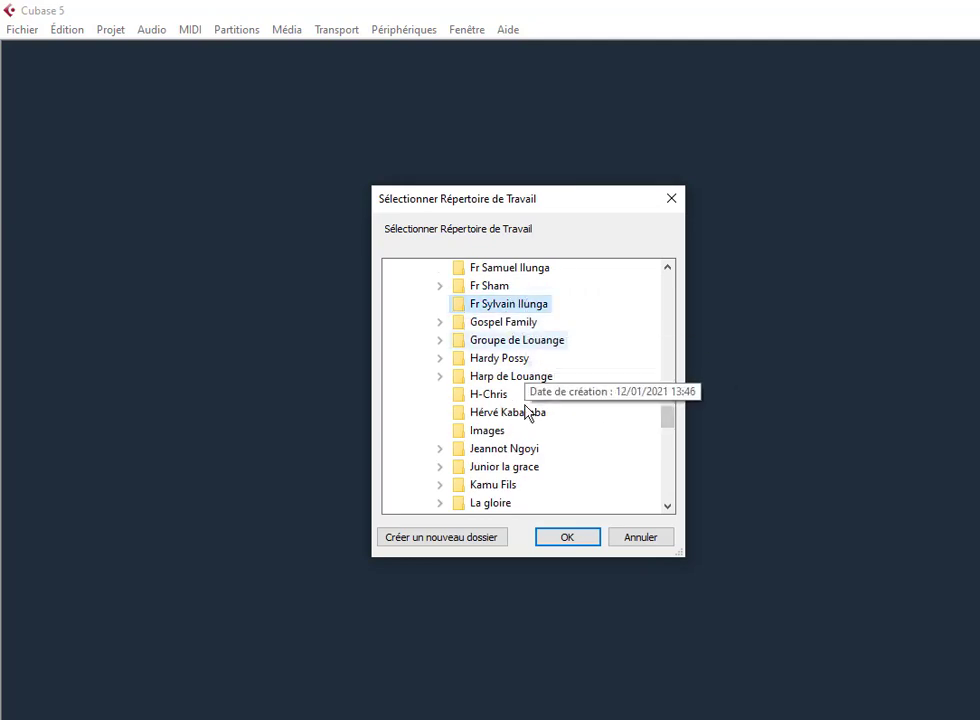
pyautogui.click(487, 540)
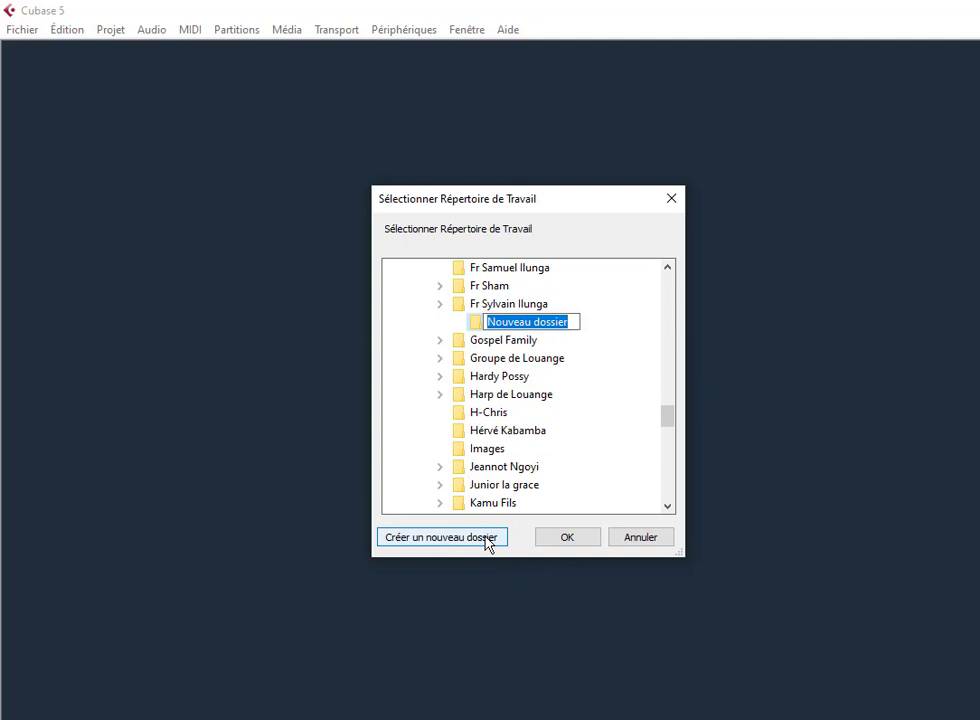
# Step: Name the subfolder 'Remix' and open the project 'Sans Titre1' with it as working directory
pyautogui.write('R')
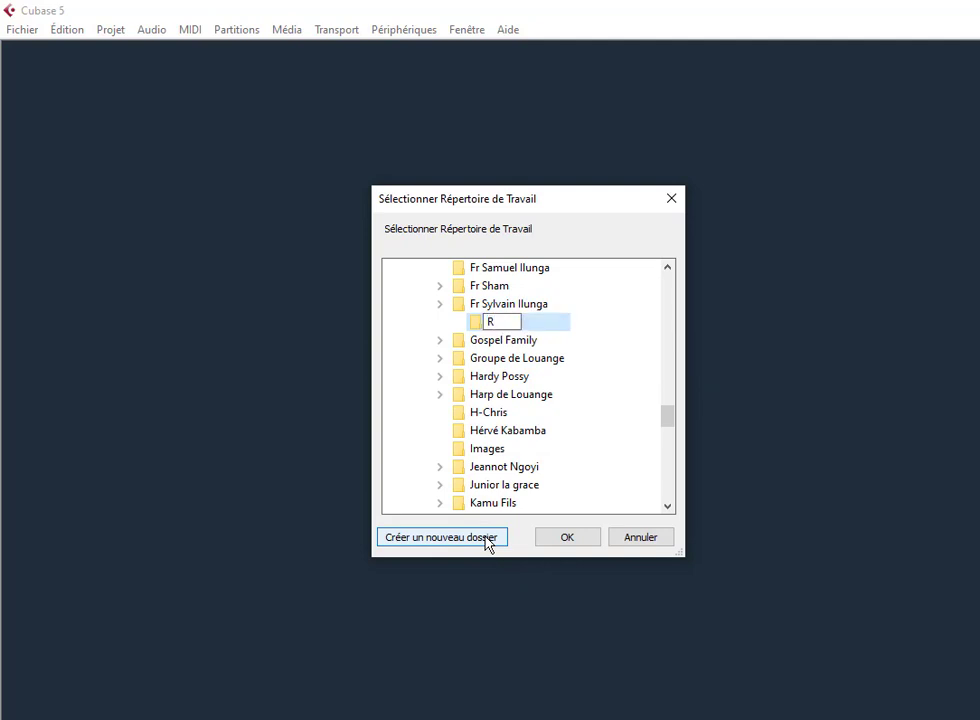
pyautogui.write('emix')
pyautogui.hotkey('ctrl', 'a')
pyautogui.press('Return')
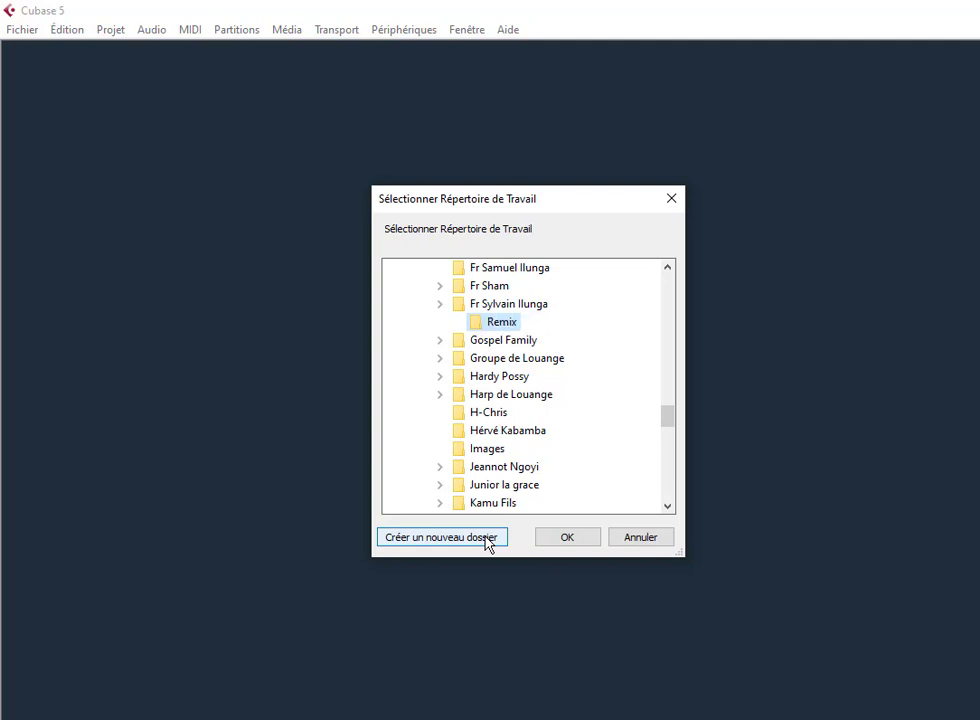
pyautogui.click(575, 543)
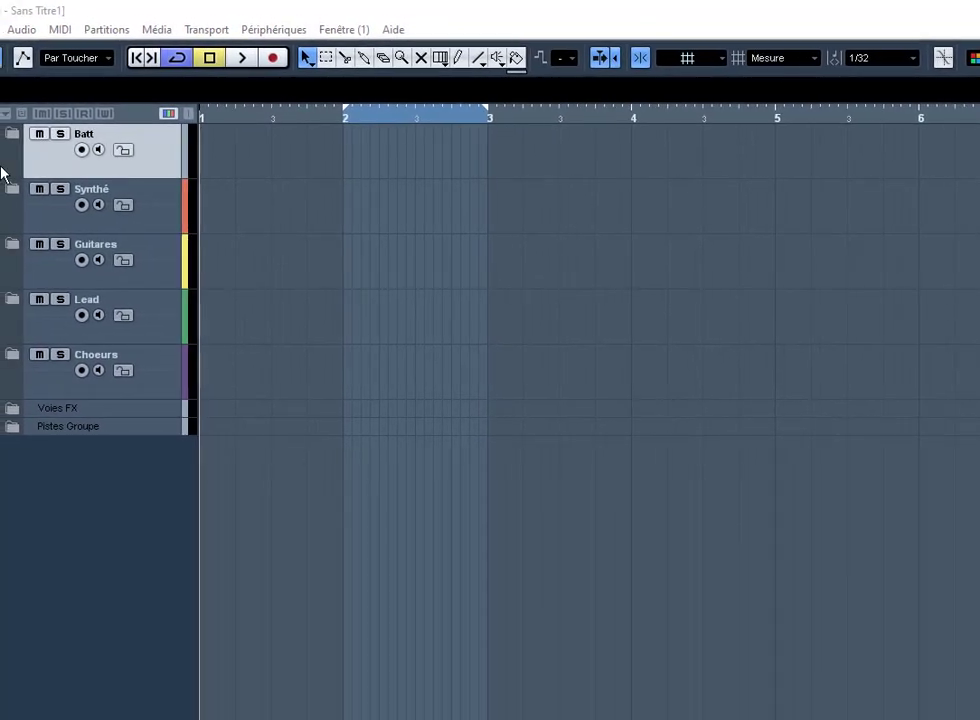
# Step: Expand Batt, look through its drum tracks down to Percussion and Congas, then collapse it
pyautogui.click(10, 136)
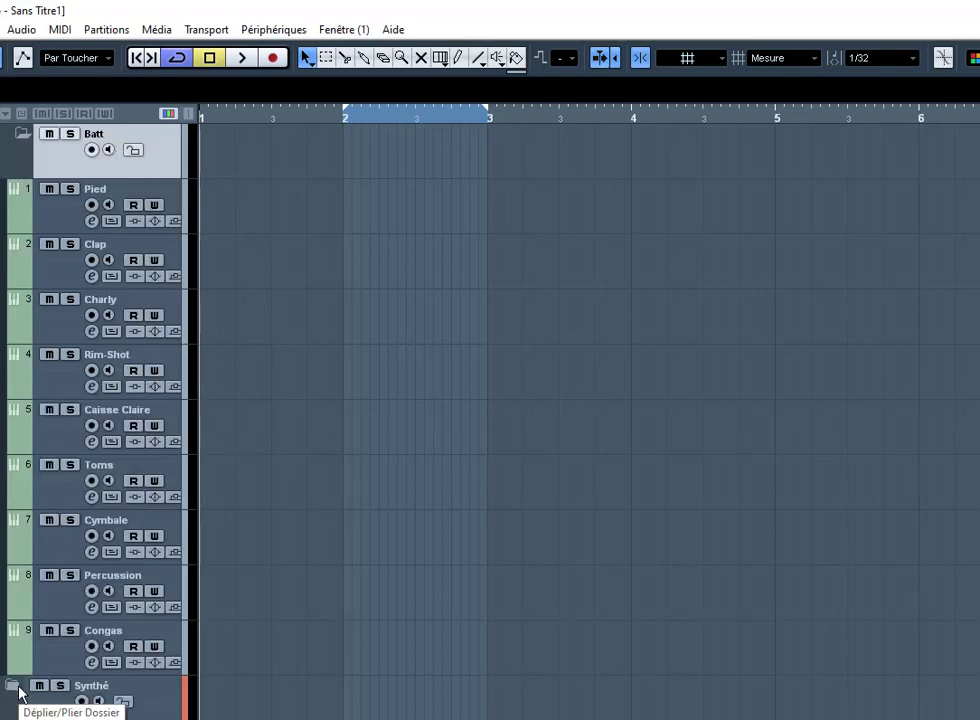
pyautogui.press('Down')
pyautogui.press('Down')
pyautogui.press('Down')
pyautogui.press('Down')
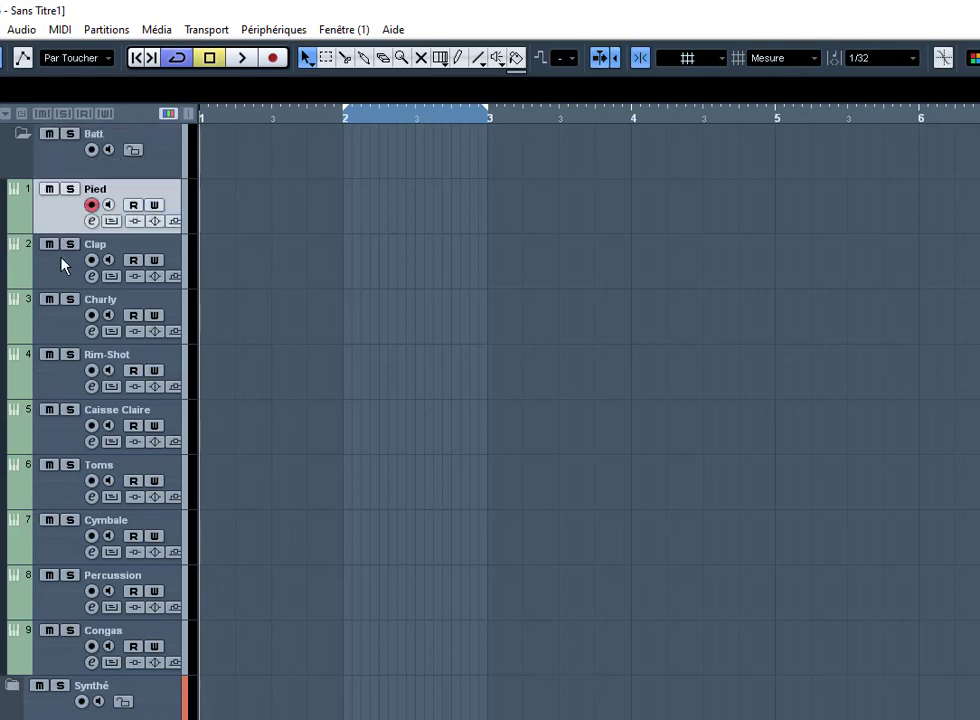
pyautogui.press('Down')
pyautogui.press('Down')
pyautogui.press('Down')
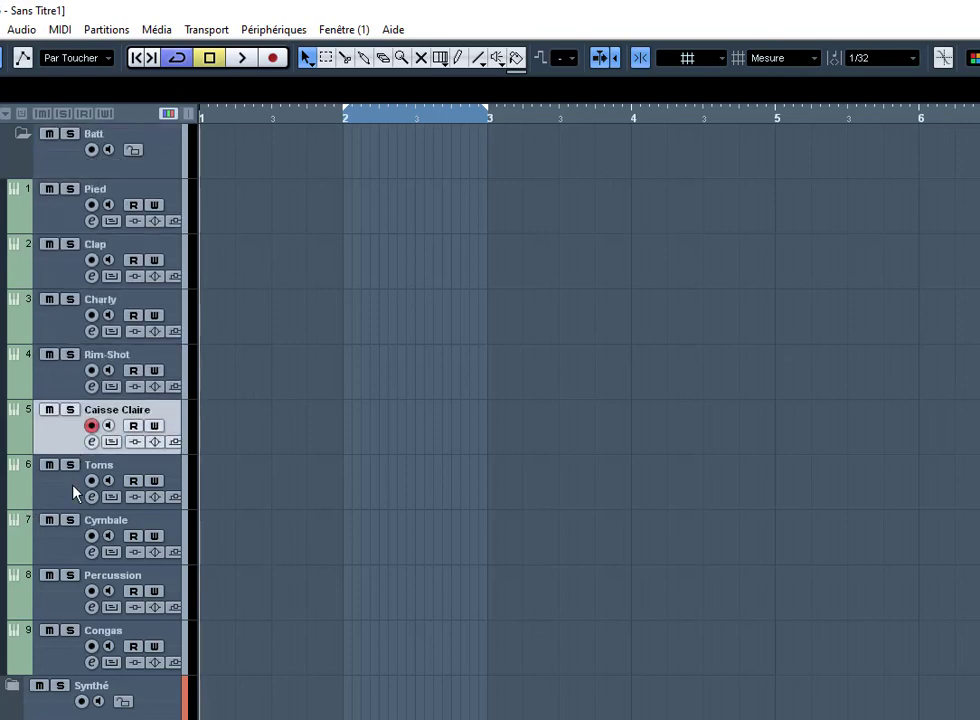
pyautogui.press('Up')
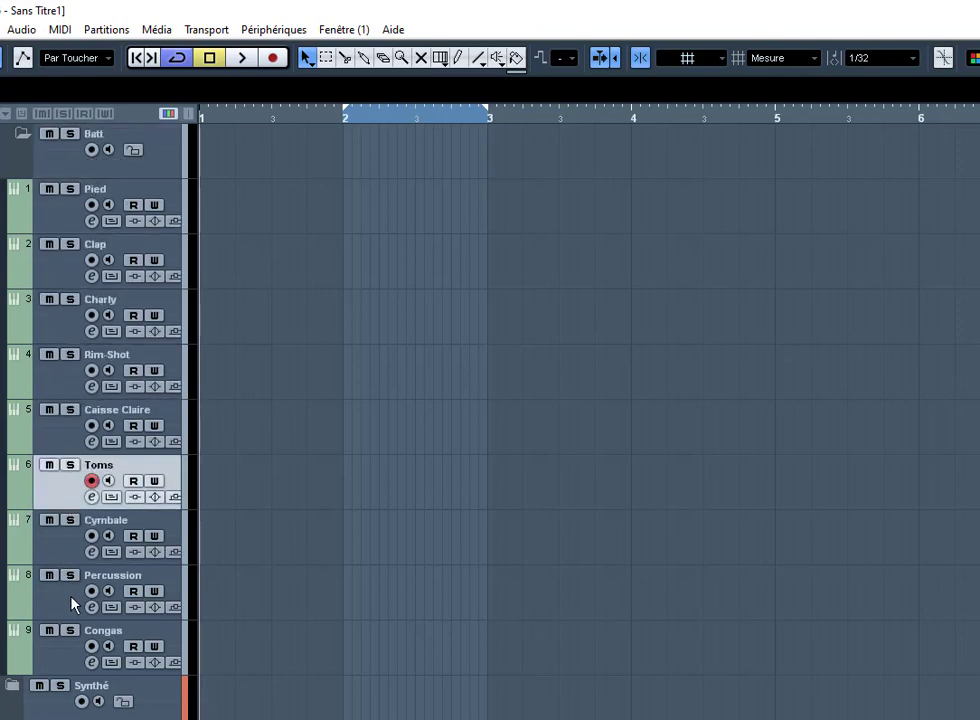
pyautogui.click(72, 603)
pyautogui.click(79, 648)
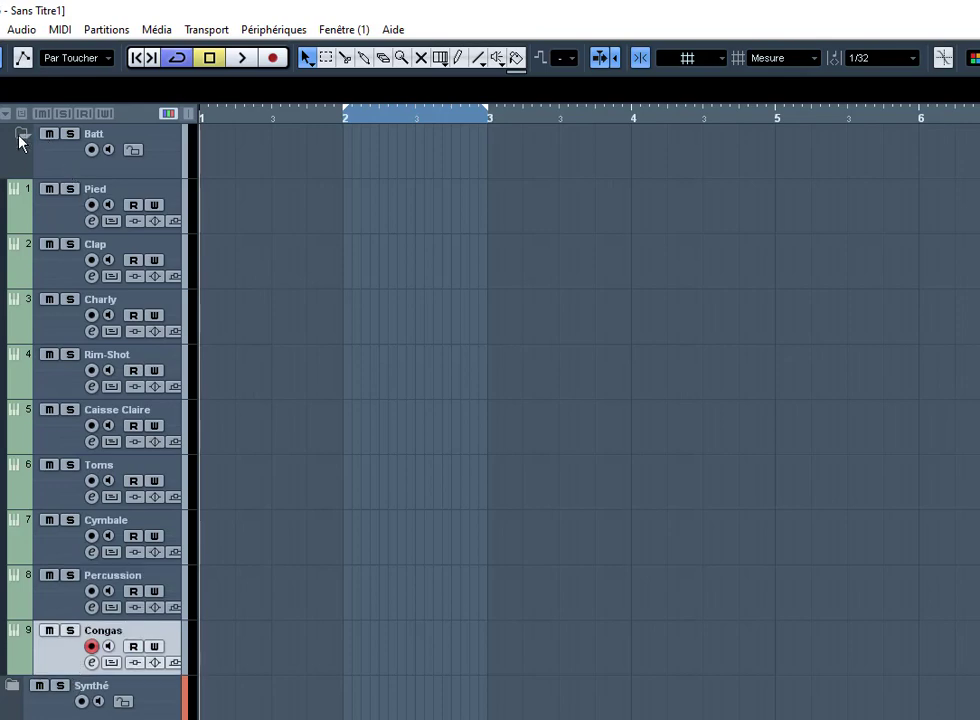
pyautogui.click(19, 137)
# Step: Inspect the Synthé tracks (Fond, Pianno, E-Pianno) and the Guitares Accoustik track, collapsing each folder
pyautogui.click(12, 193)
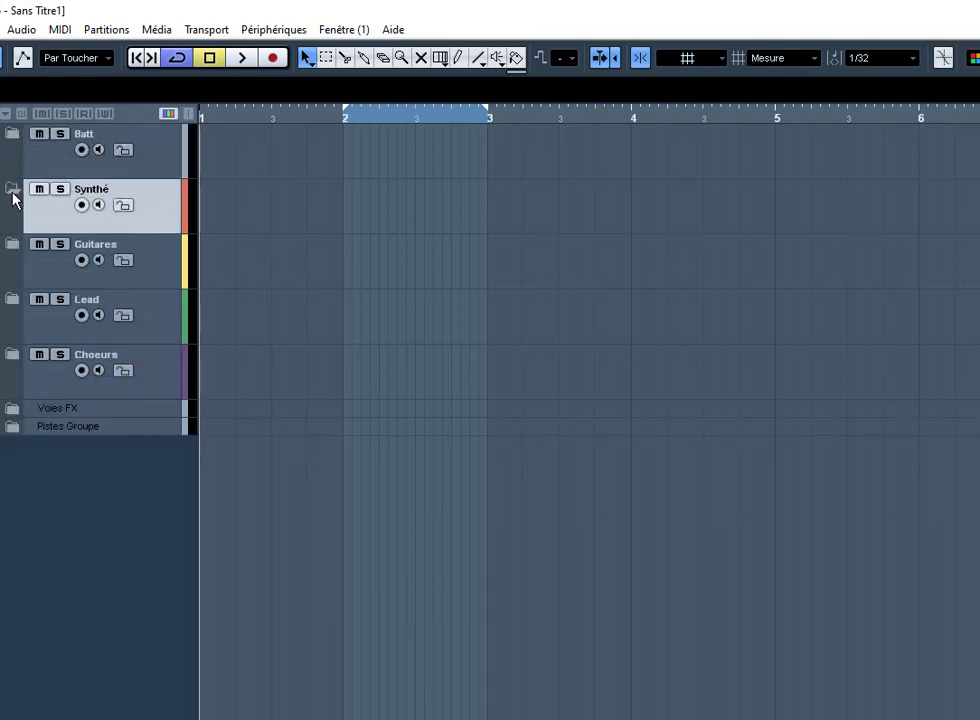
pyautogui.click(12, 190)
pyautogui.click(81, 278)
pyautogui.click(73, 338)
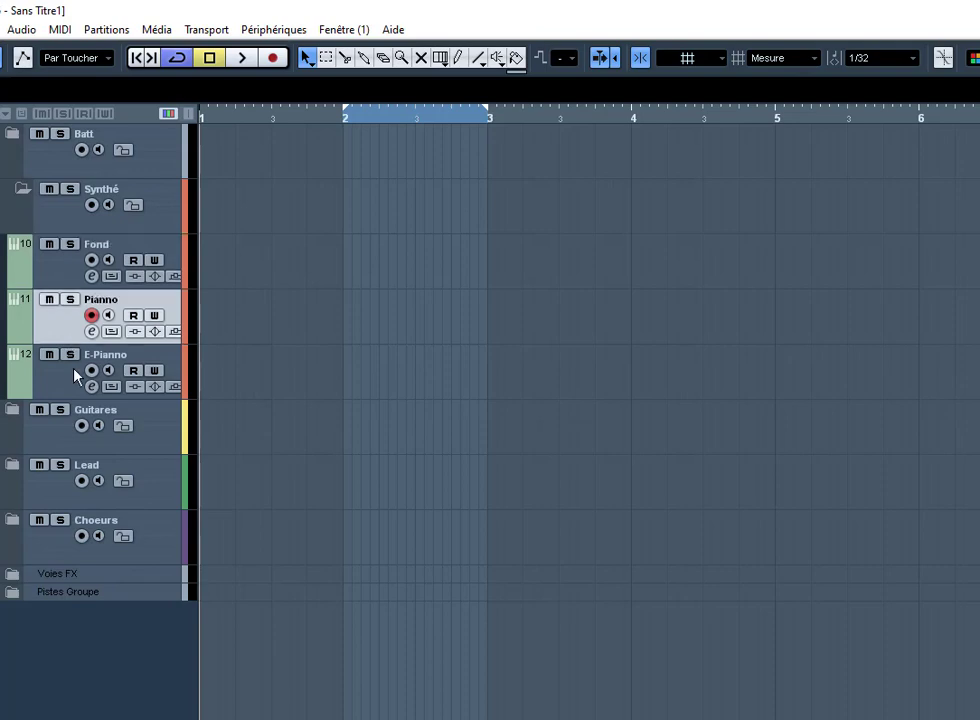
pyautogui.click(74, 376)
pyautogui.click(24, 184)
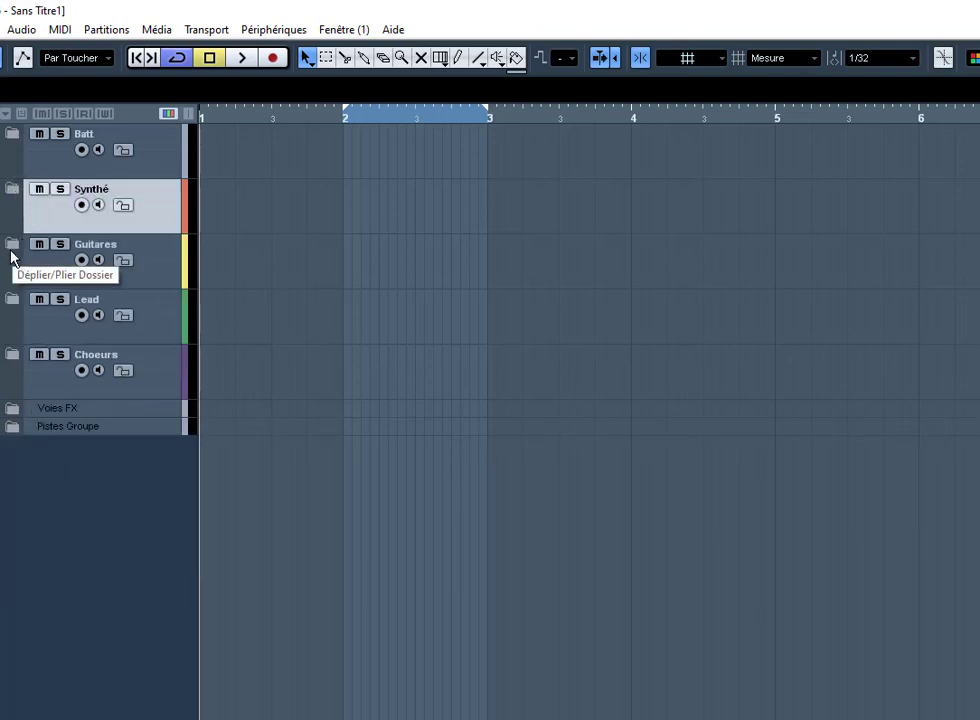
pyautogui.click(13, 245)
pyautogui.click(13, 245)
pyautogui.click(66, 337)
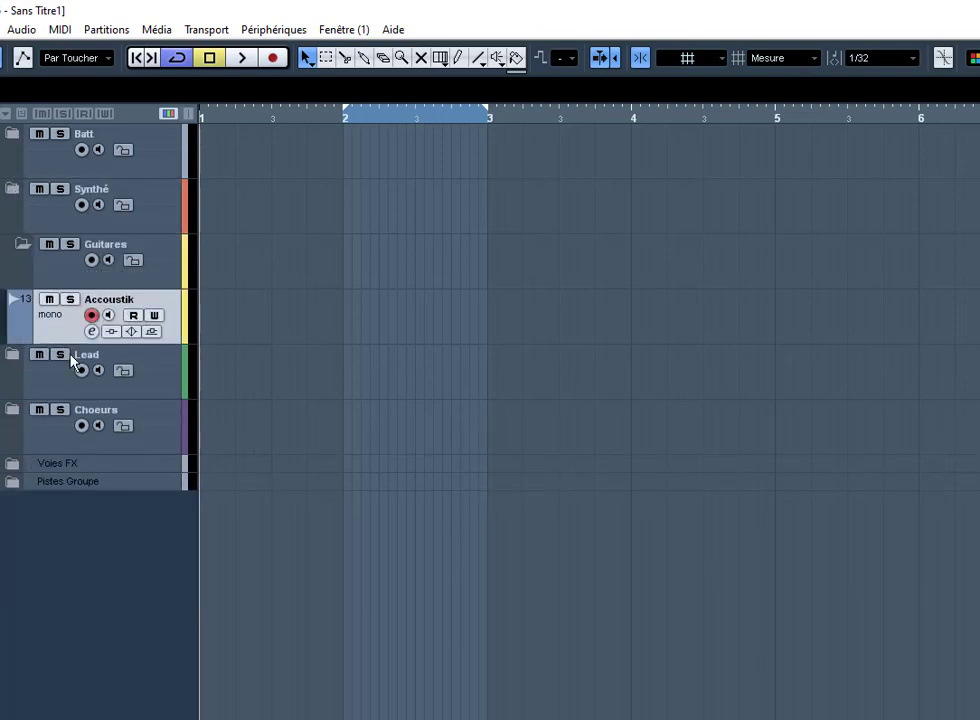
pyautogui.click(20, 247)
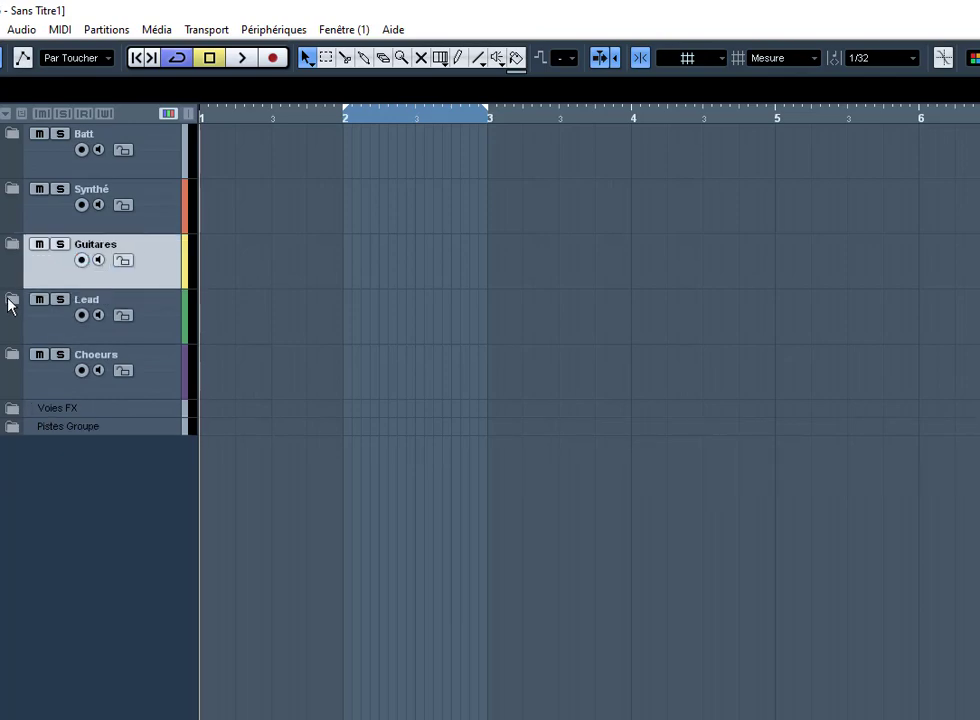
# Step: Peek into the Lead and Choeurs folders, then expand Batt again to list its nine drum tracks
pyautogui.click(11, 300)
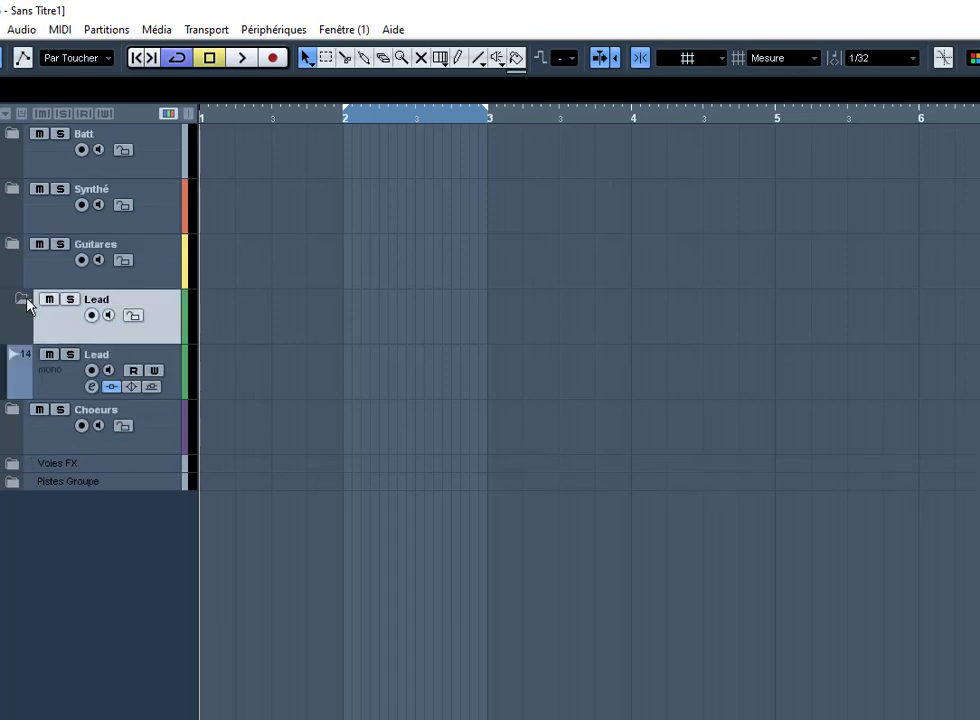
pyautogui.click(21, 299)
pyautogui.click(14, 355)
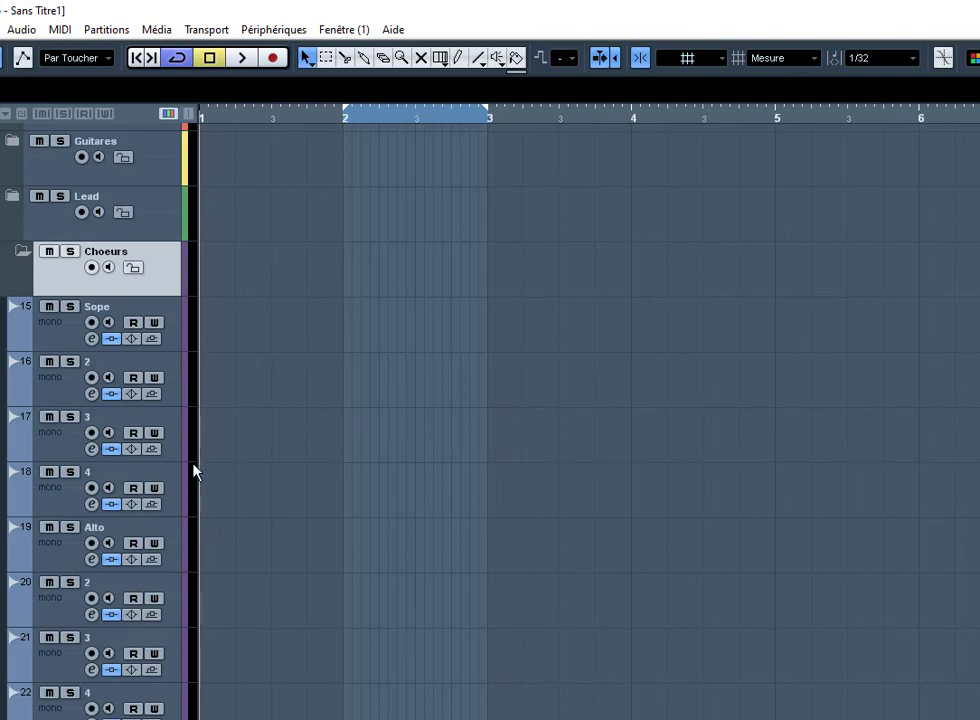
pyautogui.click(21, 254)
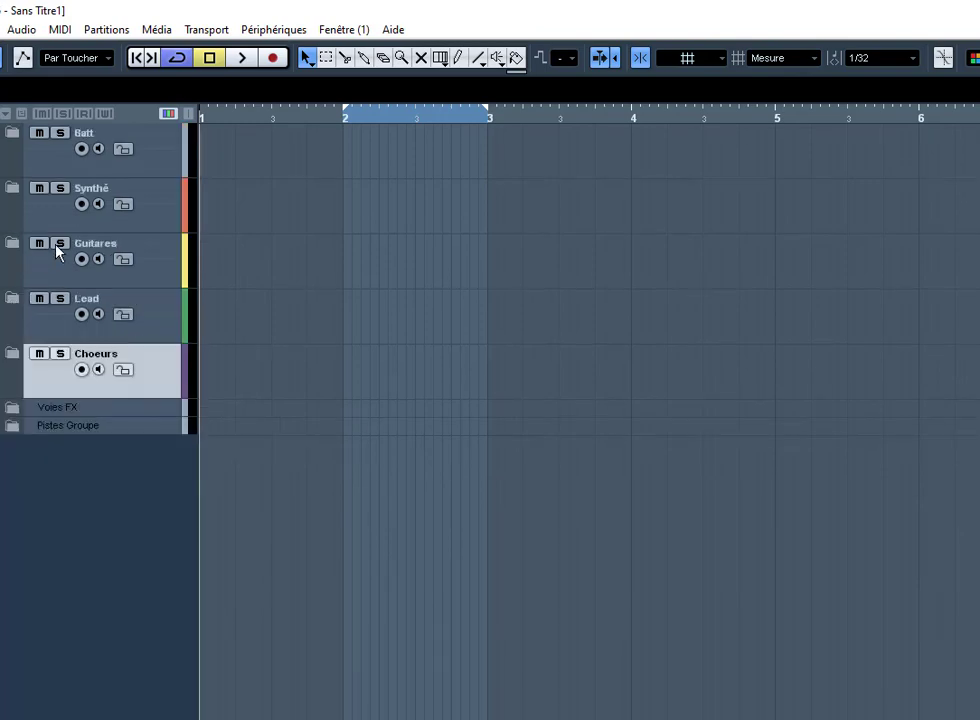
pyautogui.click(16, 138)
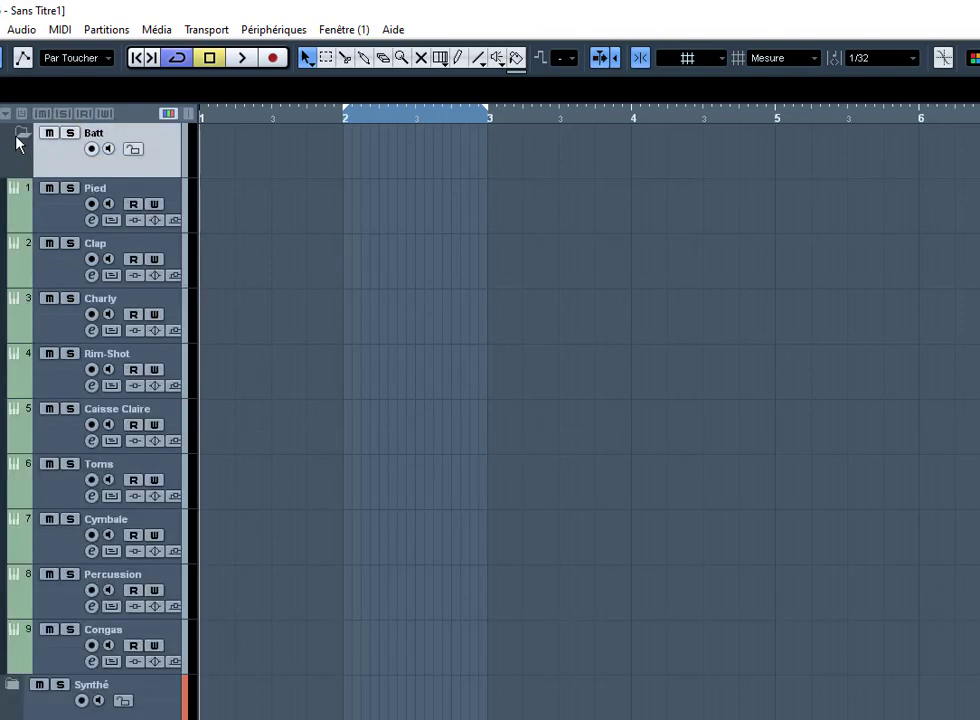
# Step: Arm the Pied drum track and drag the loop range on the ruler to bars 8–10
pyautogui.click(118, 197)
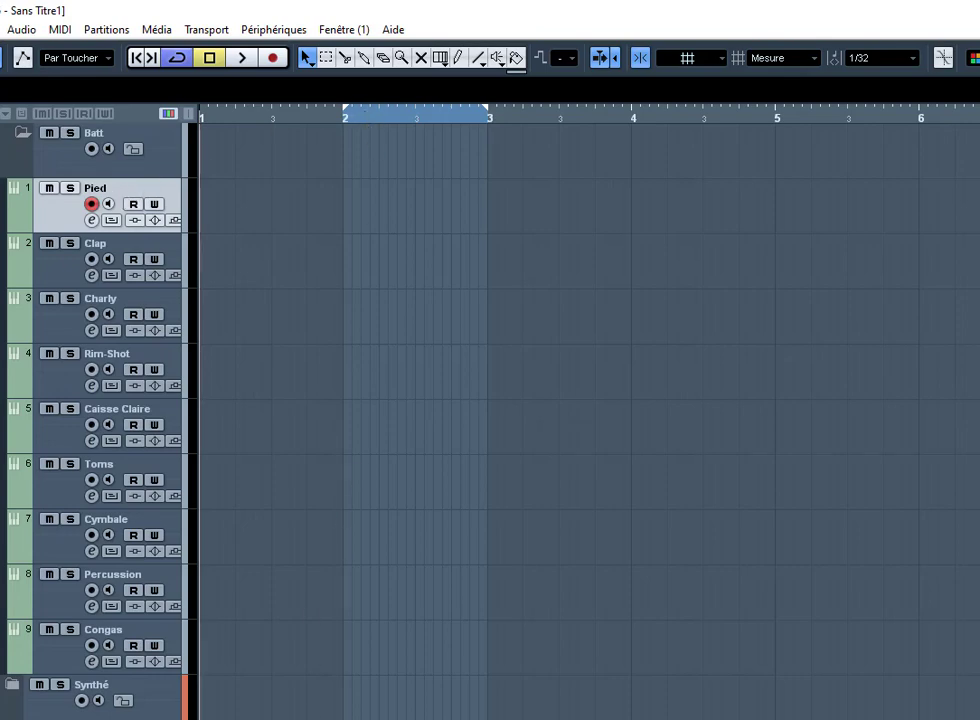
pyautogui.hscroll(8, 590, 400)
pyautogui.hscroll(-8, 590, 400)
pyautogui.moveTo(365, 111); pyautogui.dragTo(798, 125)
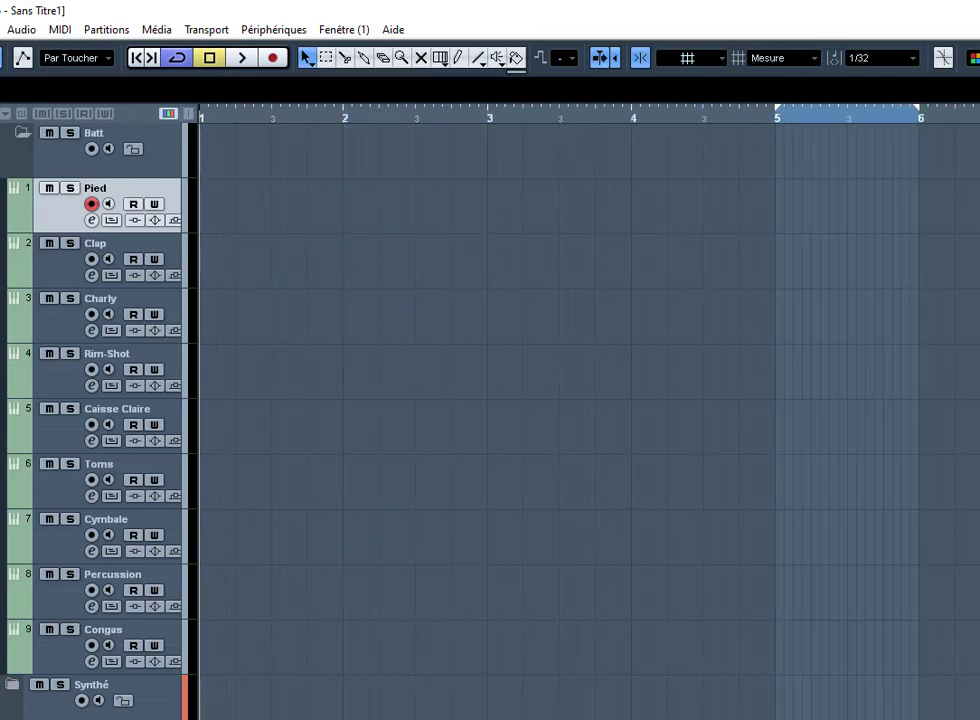
pyautogui.hscroll(5, 588, 400)
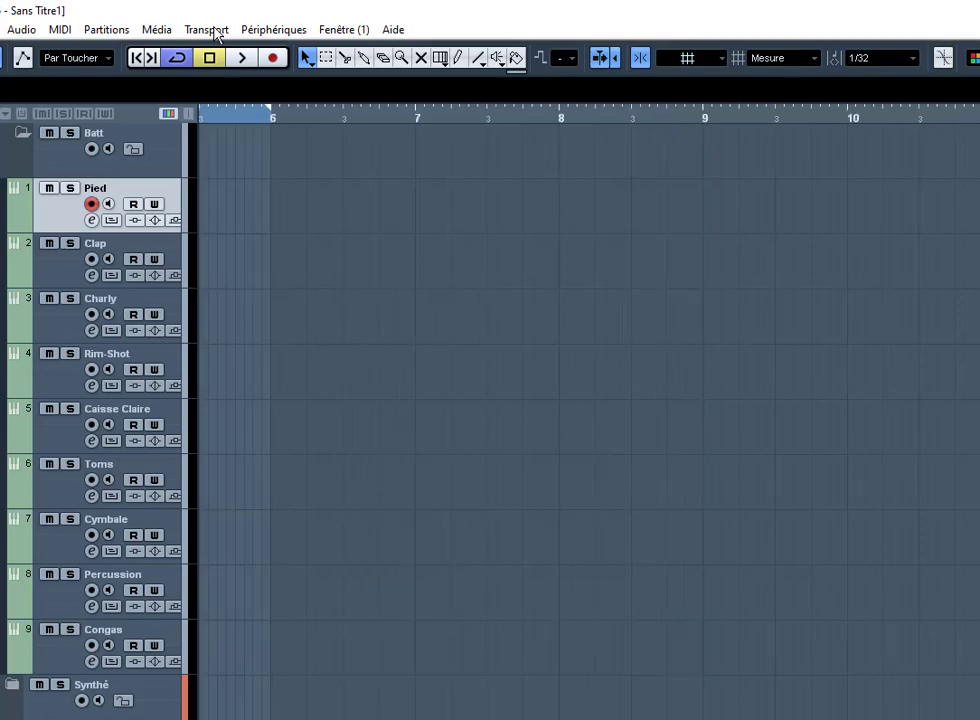
pyautogui.moveTo(234, 107); pyautogui.dragTo(832, 127)
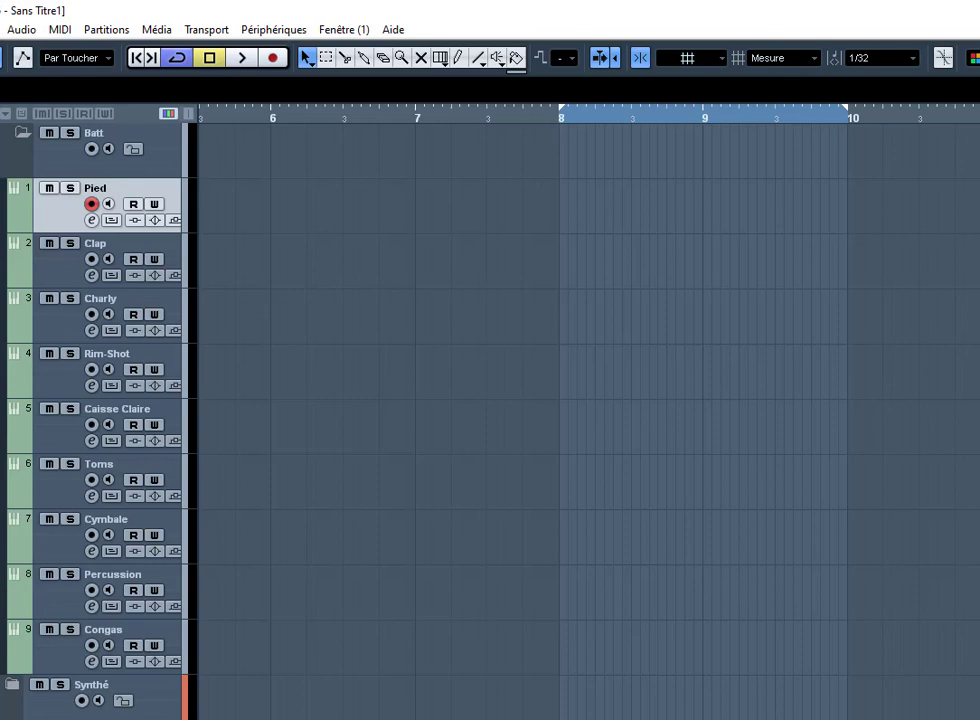
pyautogui.hscroll(3, 433, 380)
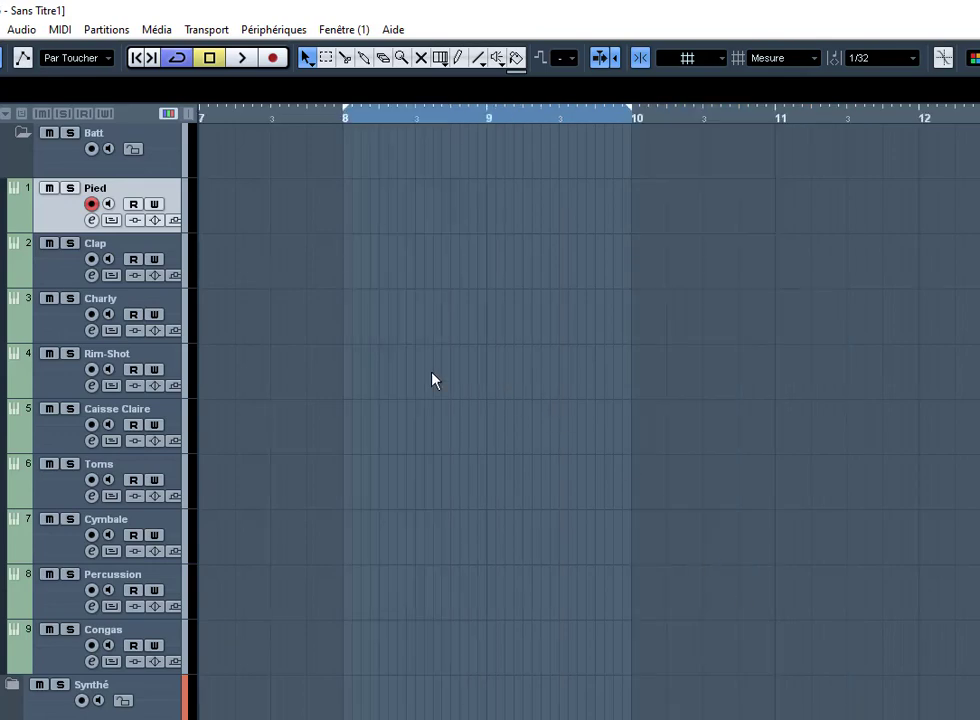
# Step: Set the playback position to bar 8, re-arm Pied, and start playback
pyautogui.click(150, 250)
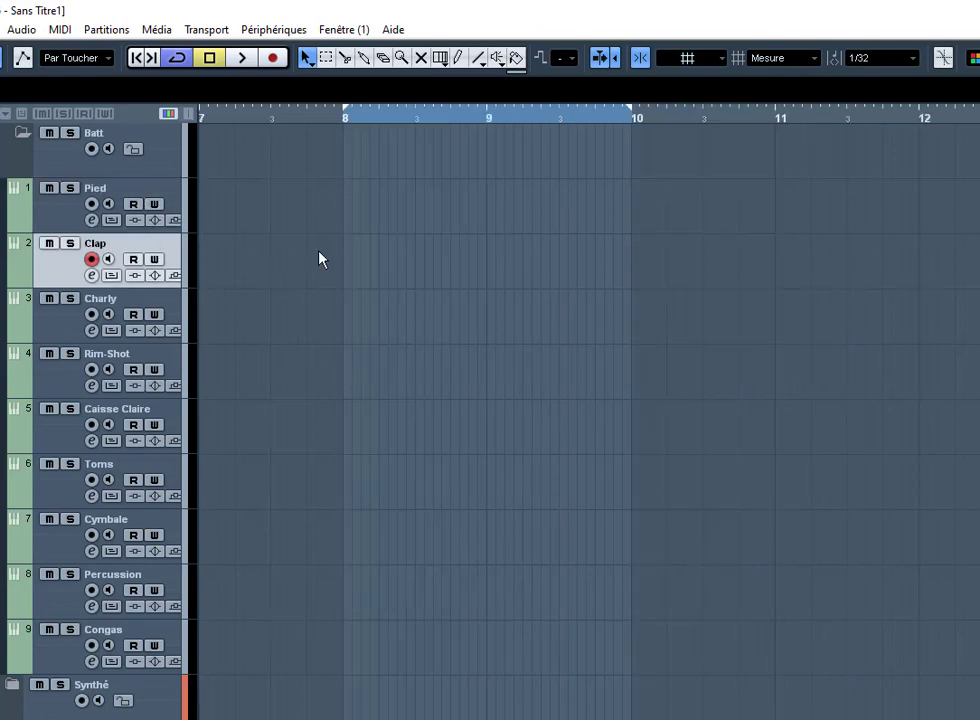
pyautogui.click(353, 163)
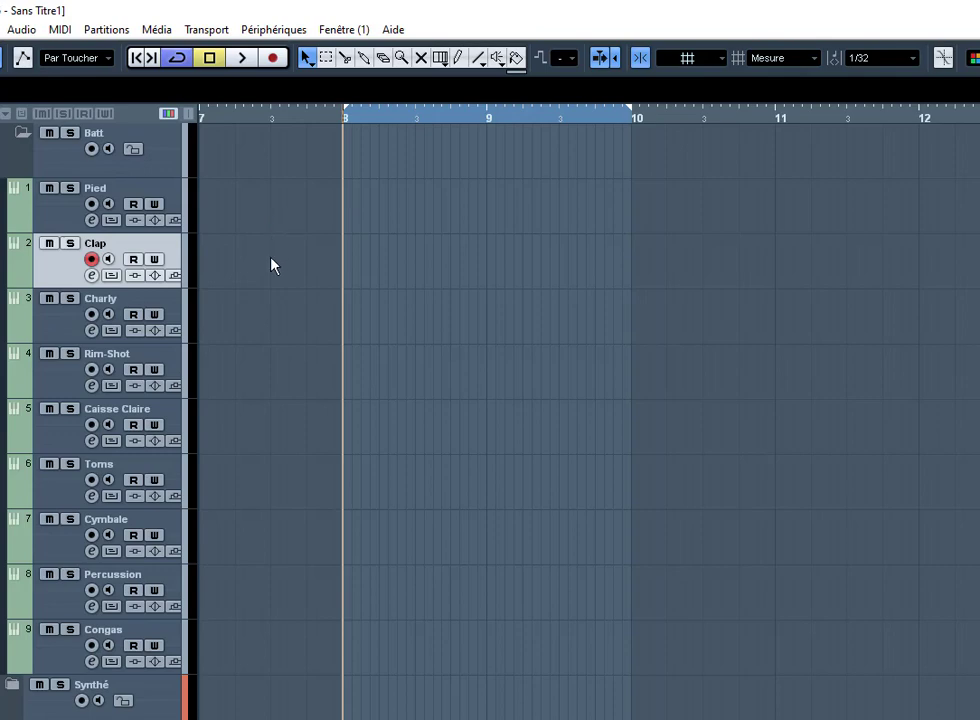
pyautogui.click(167, 194)
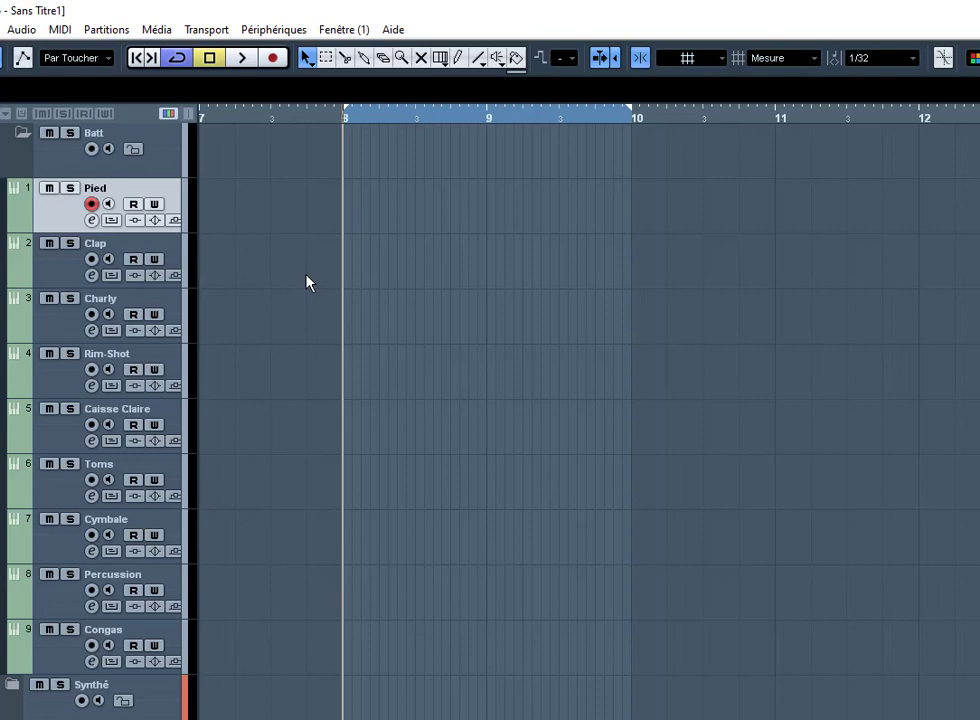
pyautogui.press('space')
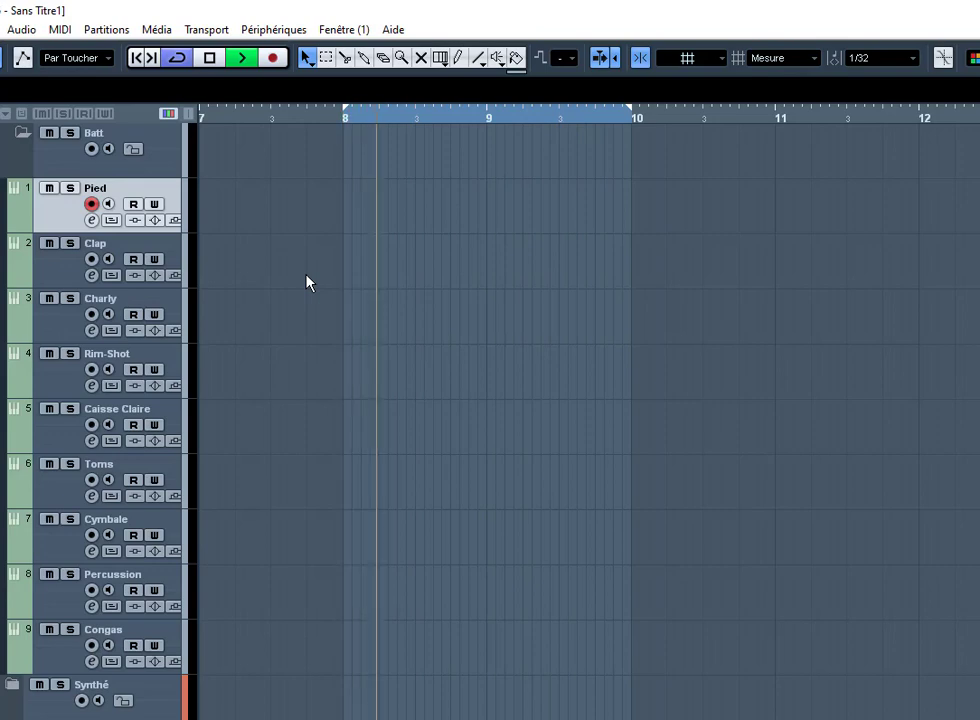
# Step: Turn off autoscroll, reposition and hide the Transport panel, then open the Tempo Track editor (Ctrl+T)
pyautogui.click(307, 276)
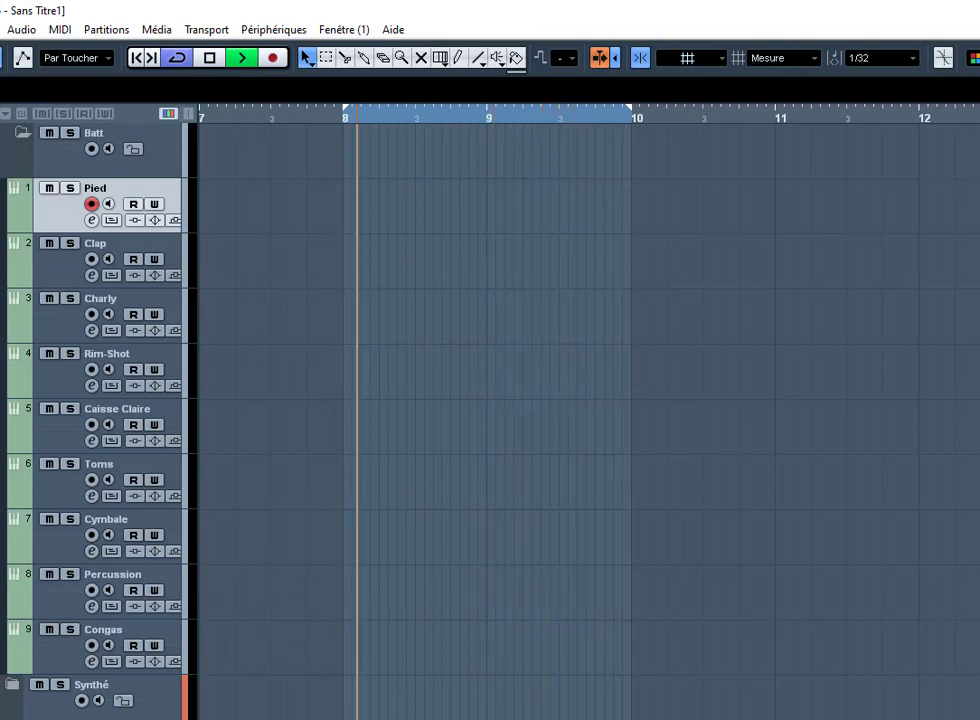
pyautogui.press('F2')
pyautogui.moveTo(882, 700); pyautogui.dragTo(882, 499)
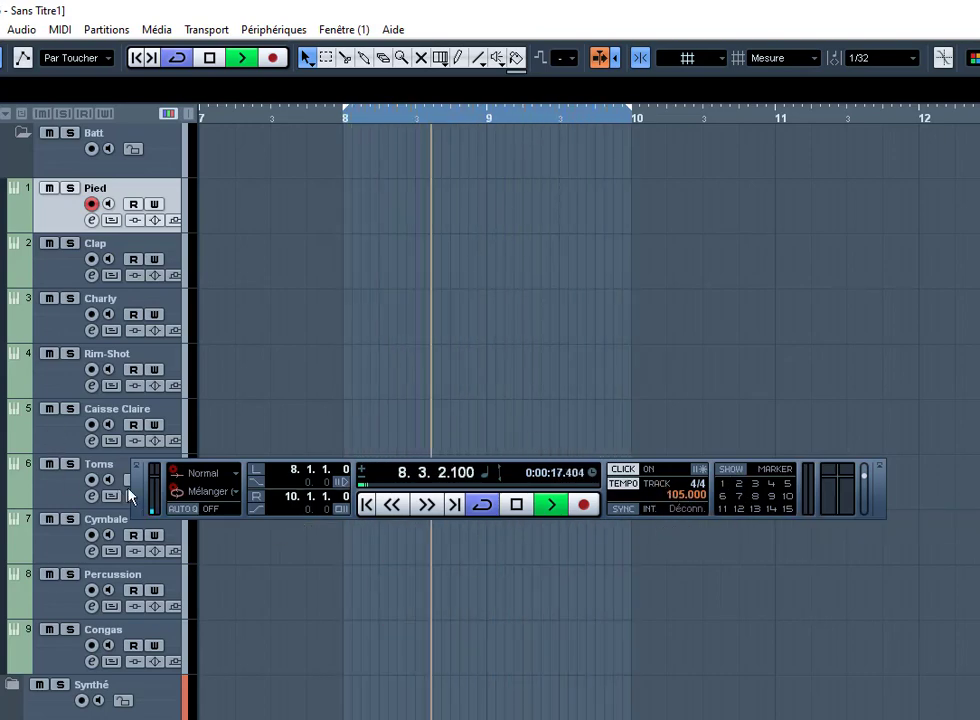
pyautogui.moveTo(141, 500); pyautogui.dragTo(74, 626)
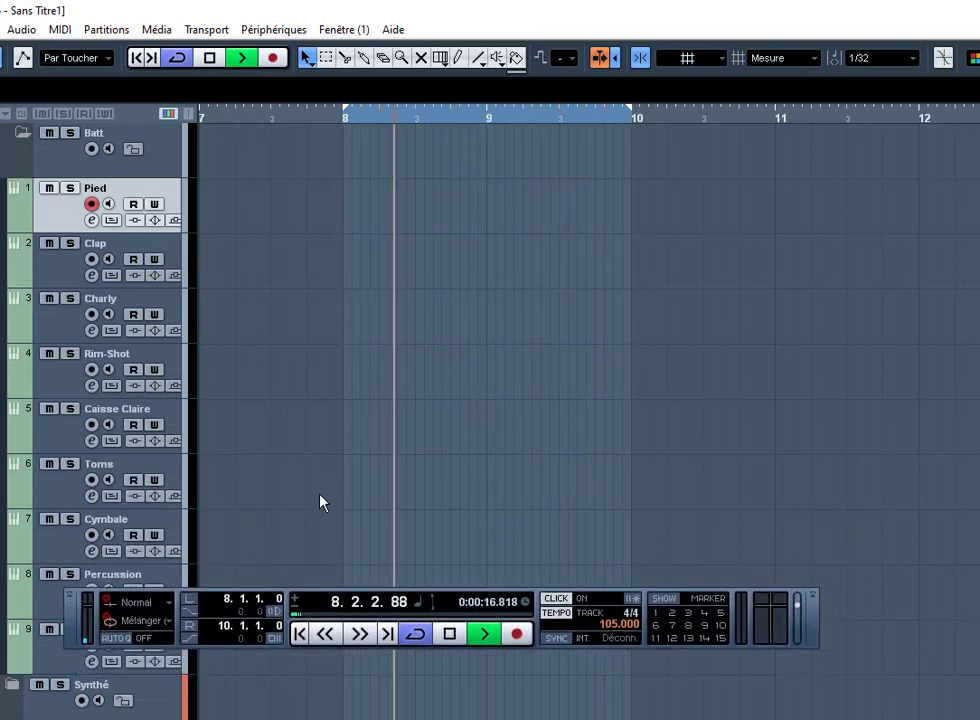
pyautogui.press('F2')
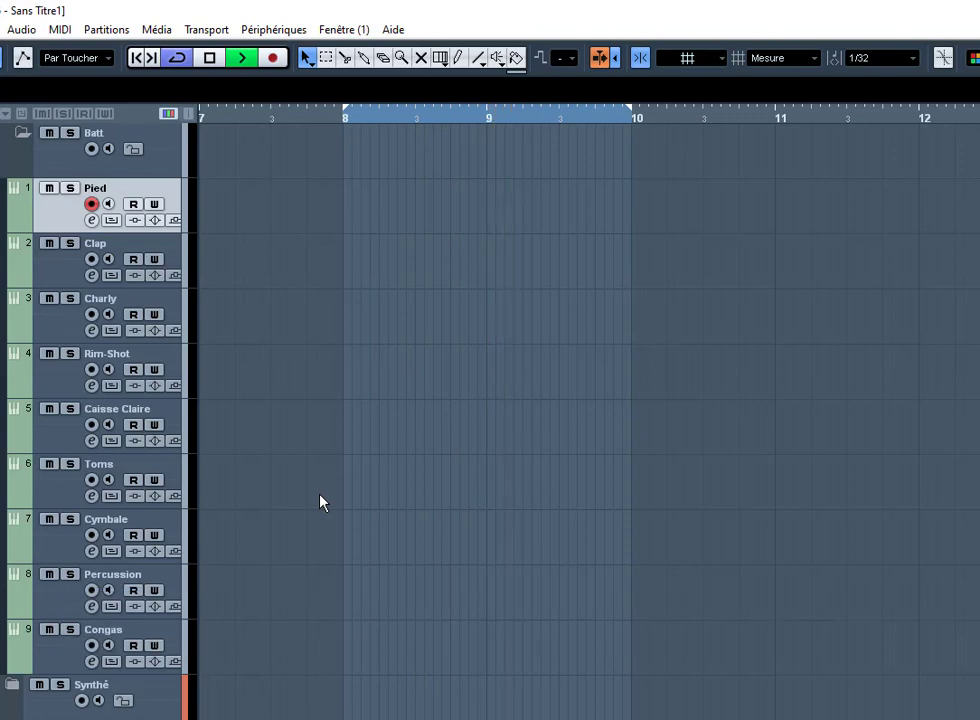
pyautogui.hotkey('ctrl', 't')
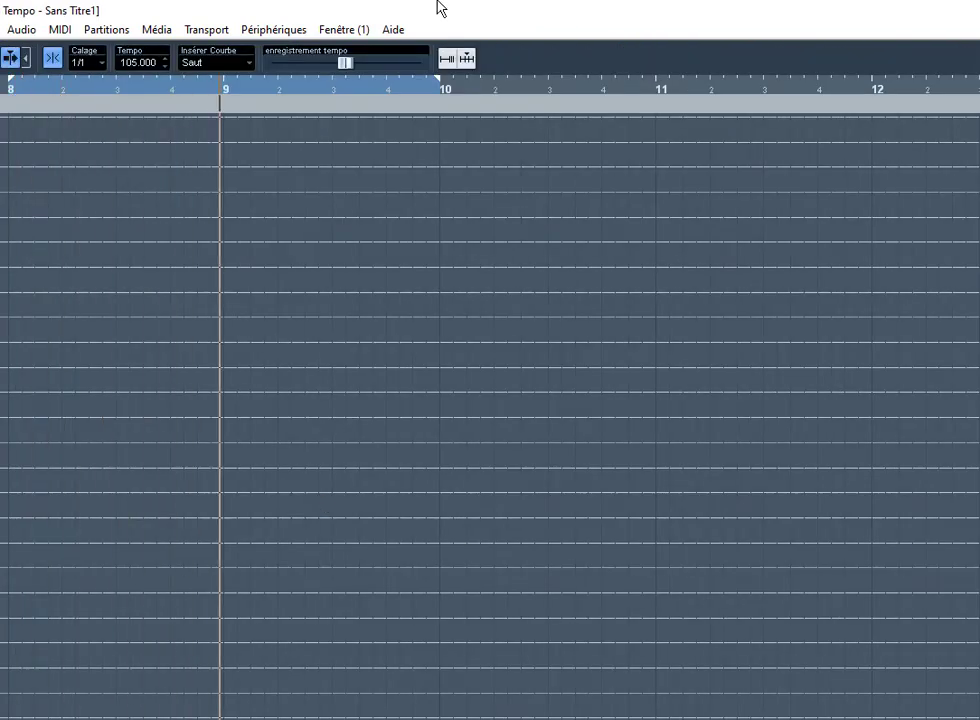
# Step: Scroll the tempo editor to show the 105 BPM tempo line from bar 1
pyautogui.scroll(2, 278, 280)
pyautogui.scroll(2, 361, 418)
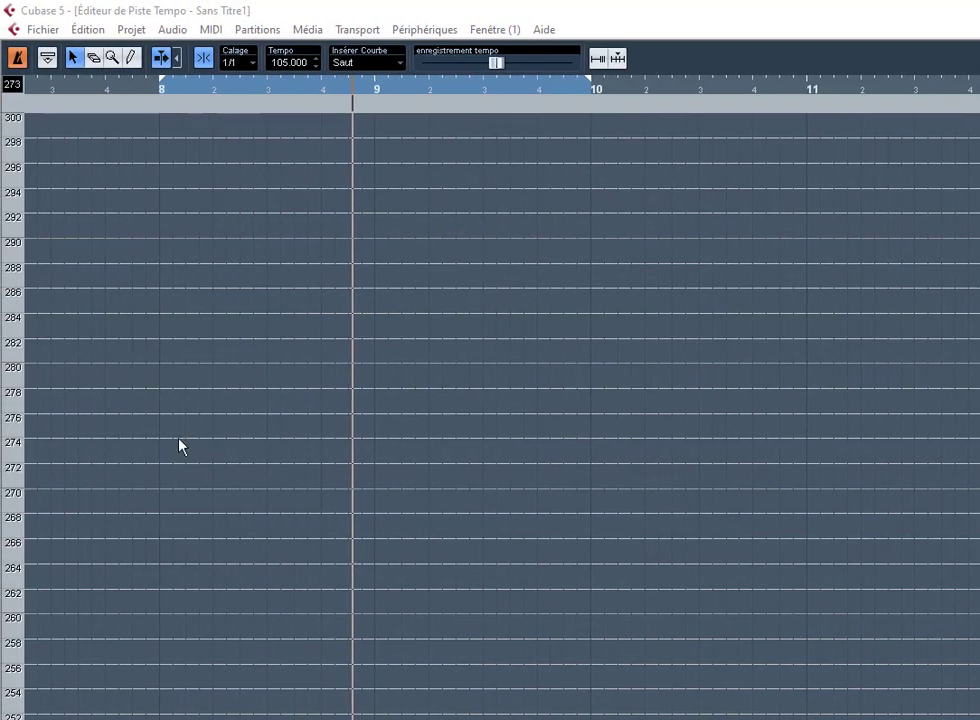
pyautogui.scroll(-6, 213, 424)
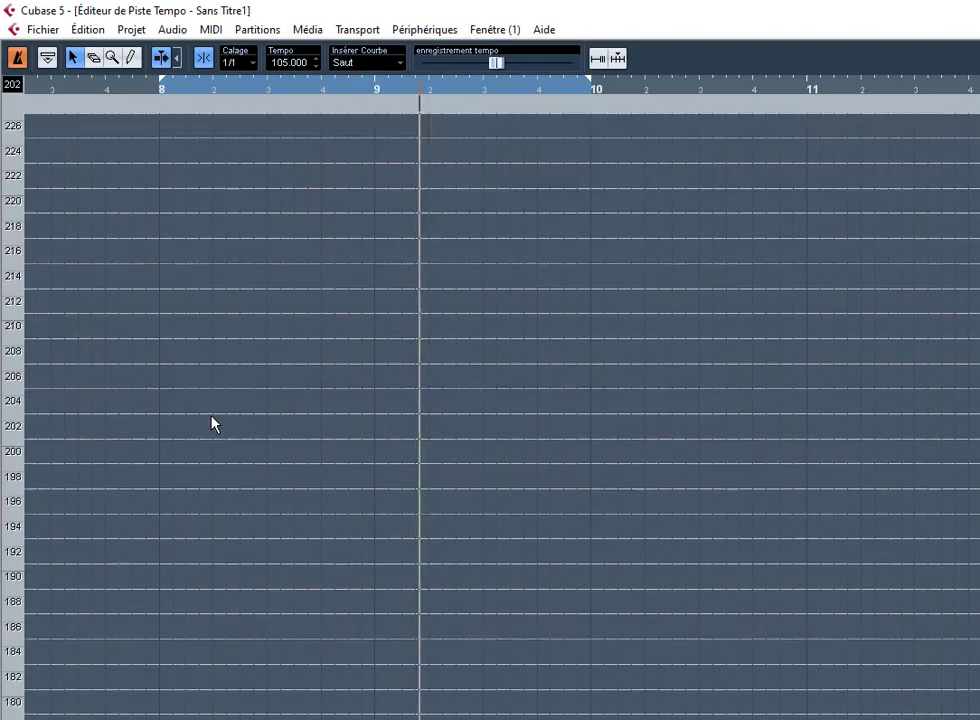
pyautogui.scroll(-3, 212, 424)
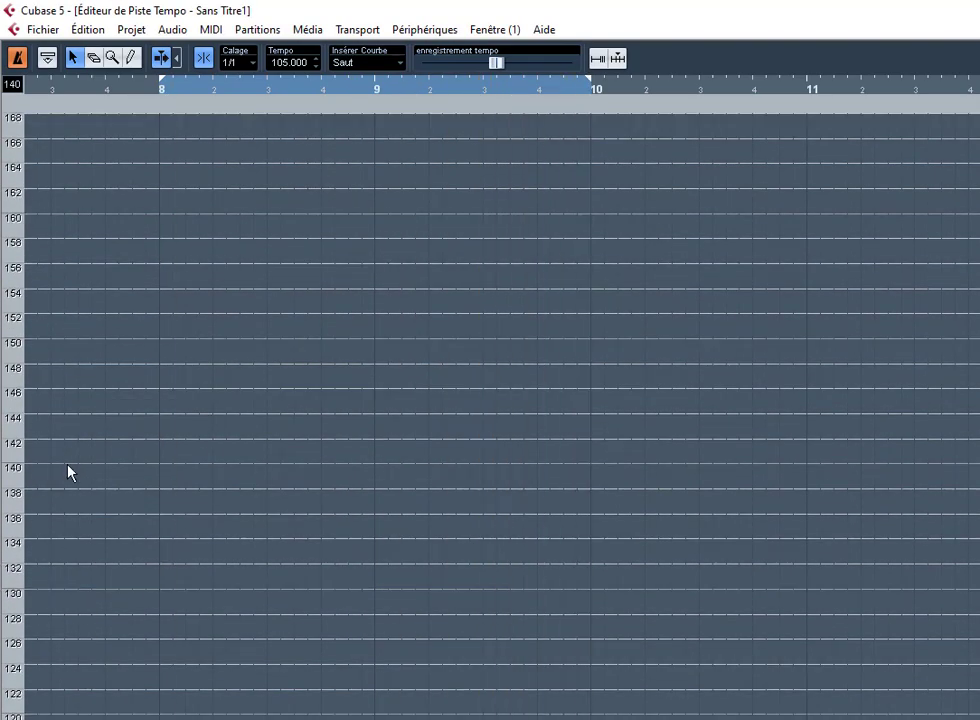
pyautogui.scroll(-4, 22, 534)
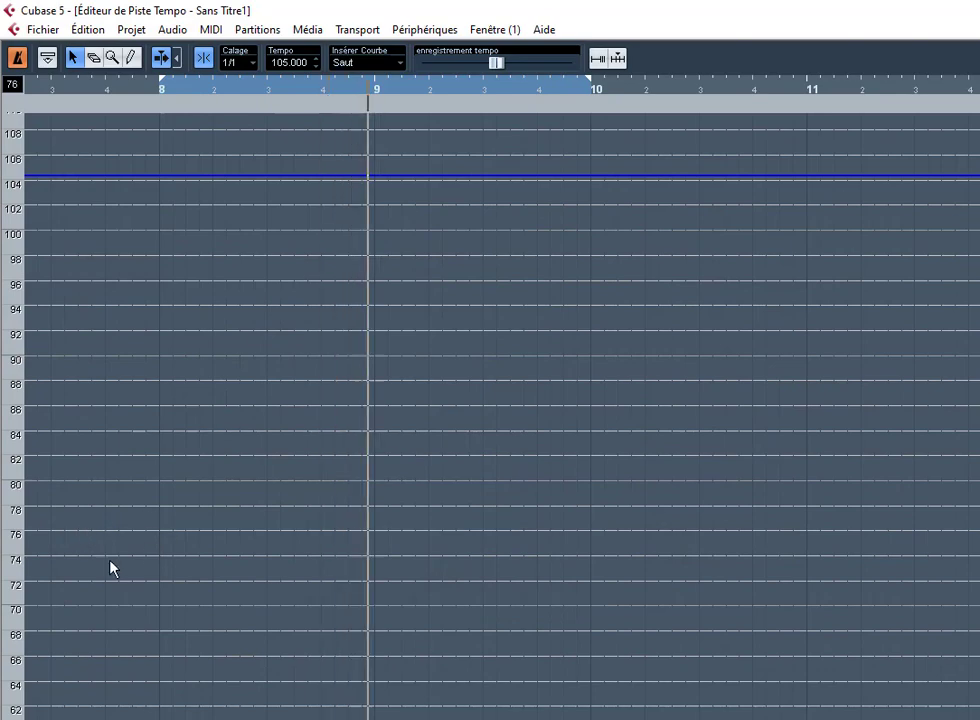
pyautogui.hscroll(-10, 490, 415)
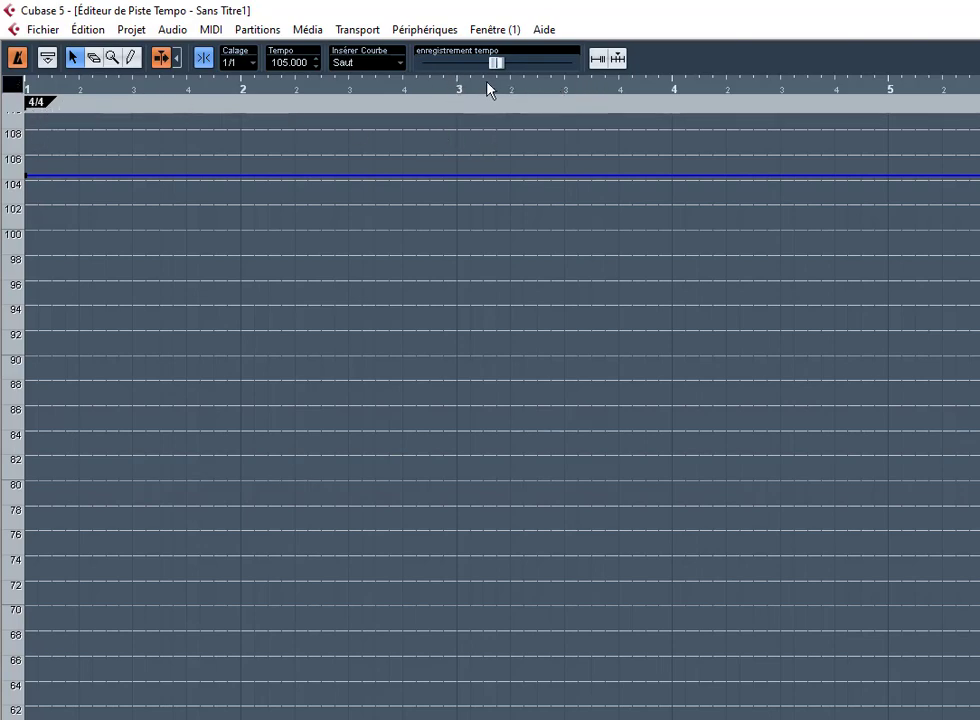
# Step: With the Pencil tool, insert a 6/8 time signature at bar 3
pyautogui.rightClick(390, 241)
pyautogui.click(449, 232)
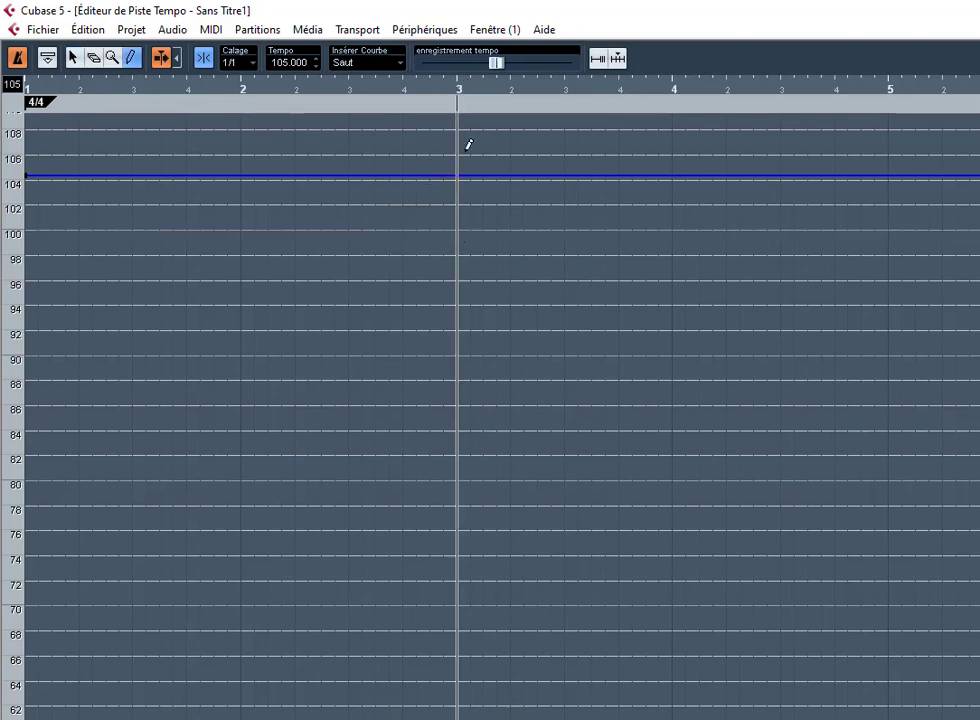
pyautogui.click(468, 97)
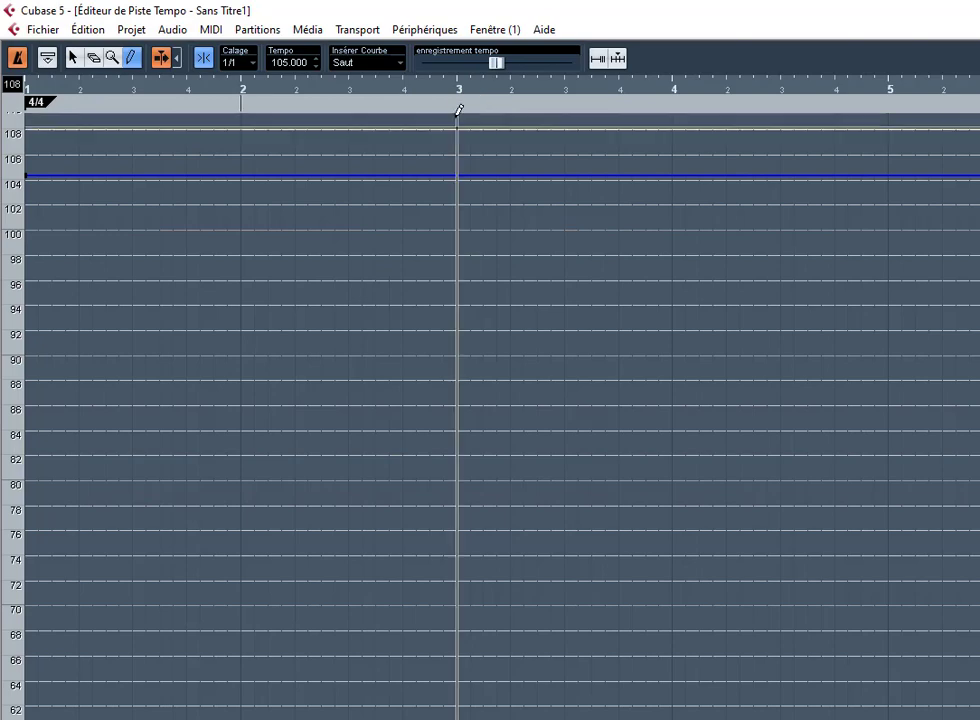
pyautogui.click(463, 100)
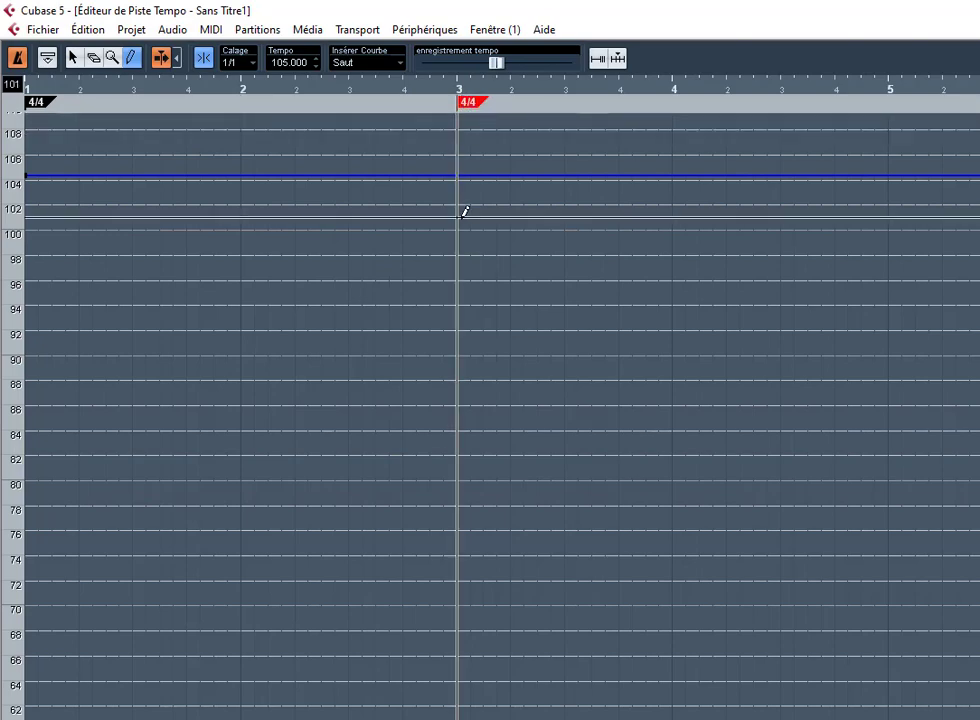
pyautogui.press('1')
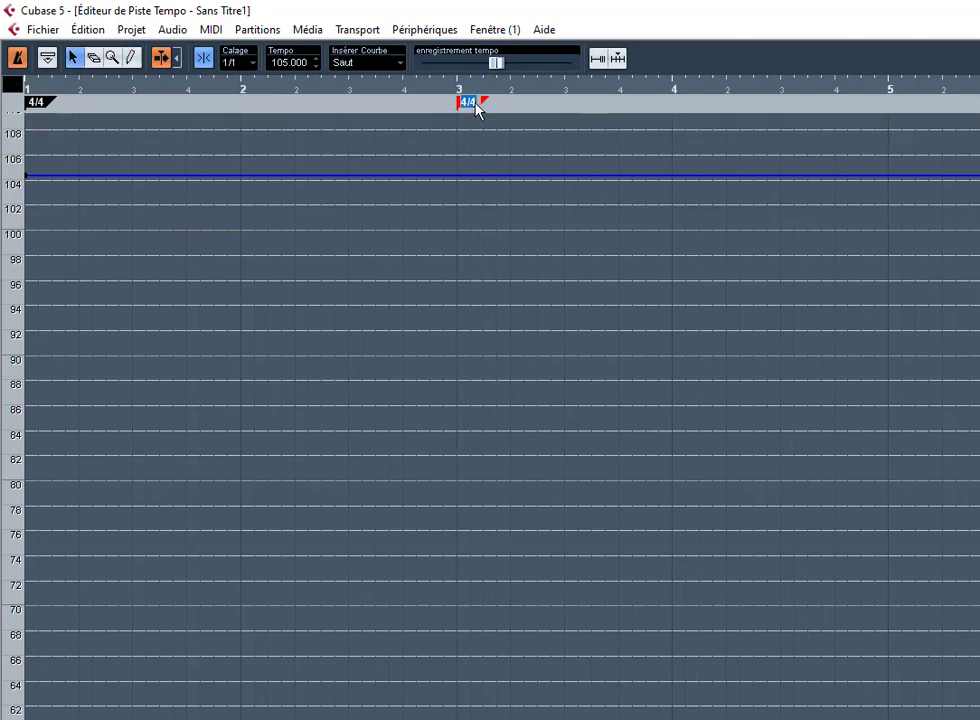
pyautogui.write('6/8')
pyautogui.press('Return')
# Step: Start playback, return to the song start, and briefly show then hide the Transport panel
pyautogui.press('space')
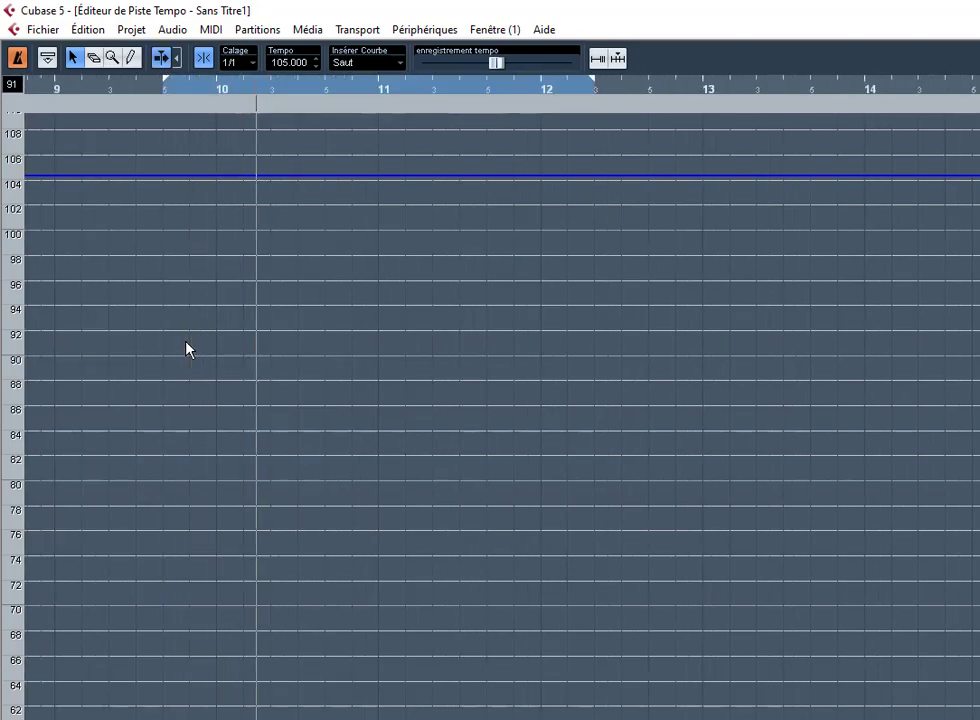
pyautogui.press('KP_Decimal')
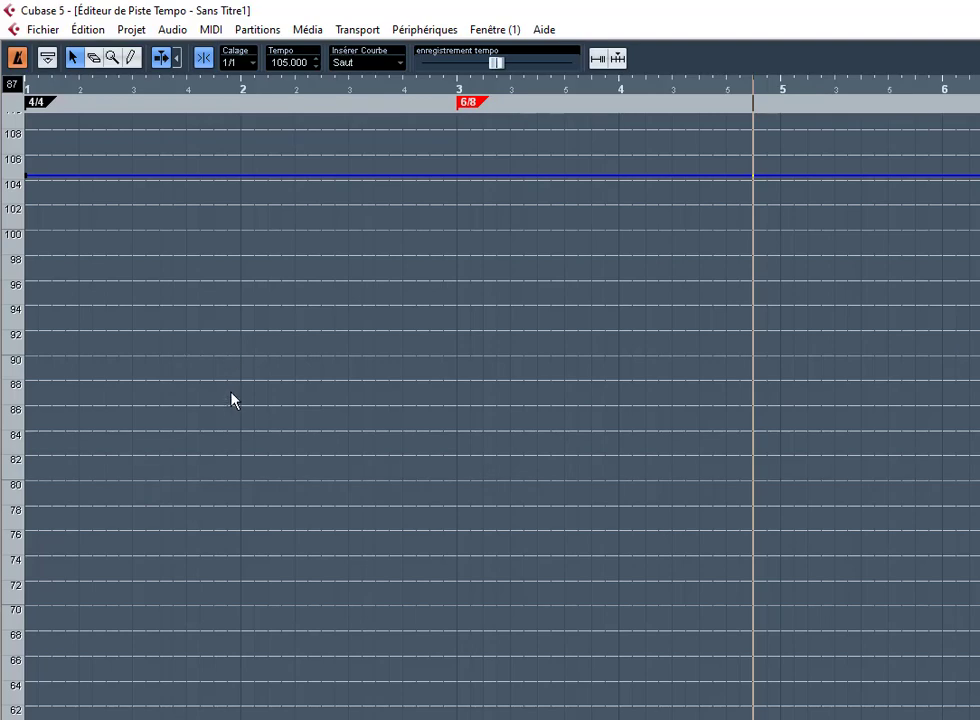
pyautogui.press('F2')
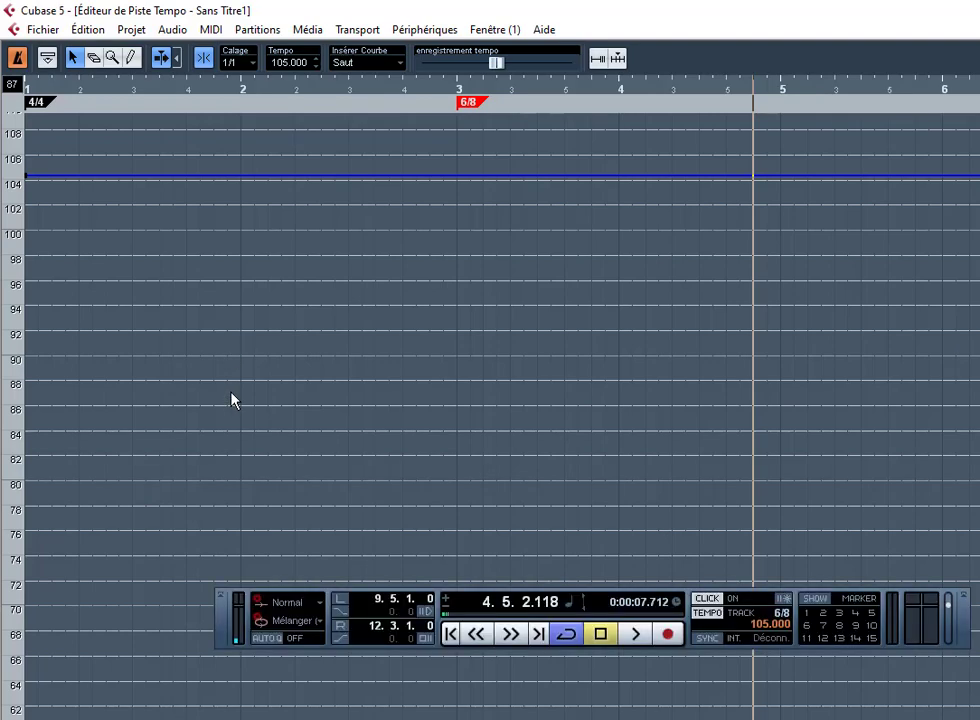
pyautogui.press('F2')
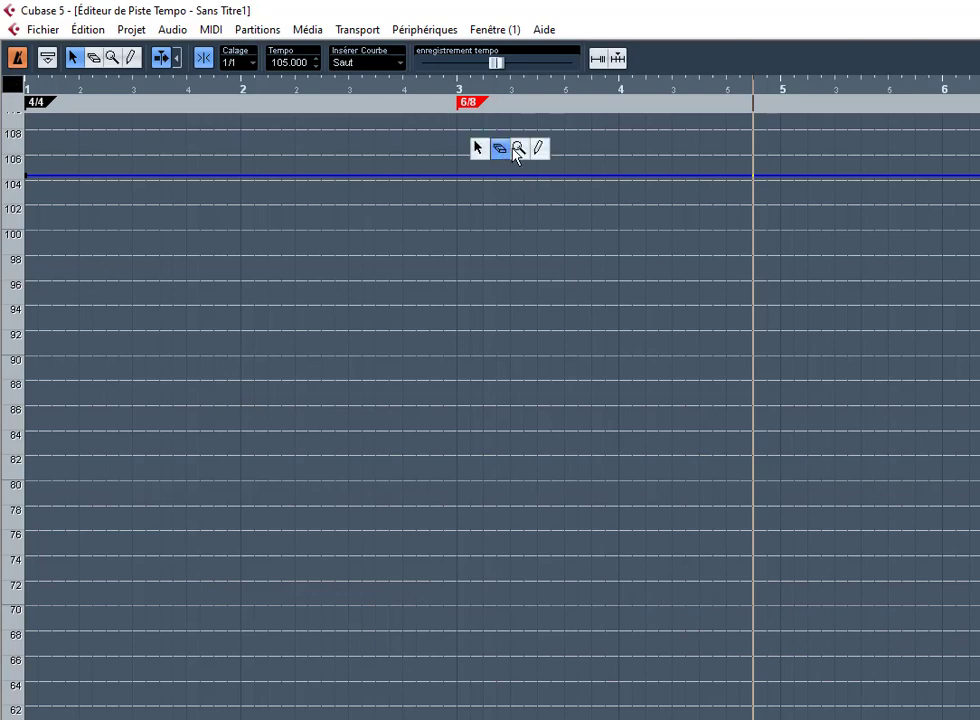
# Step: Select the erase tool, play from the bar-8 loop start, then return to the project start
pyautogui.click(499, 148)
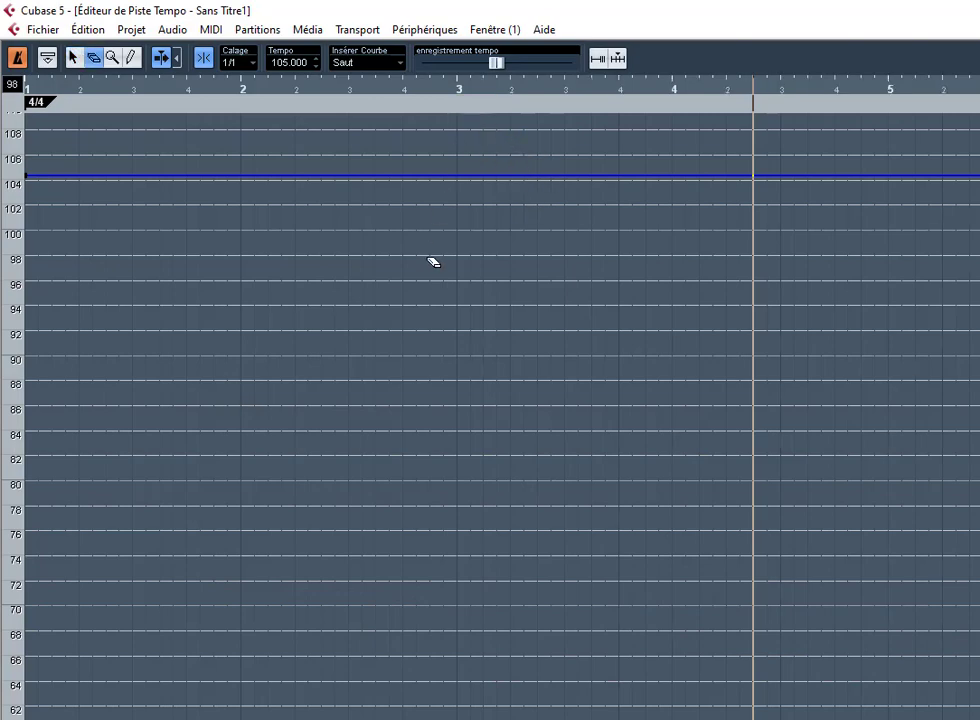
pyautogui.press('KP_1')
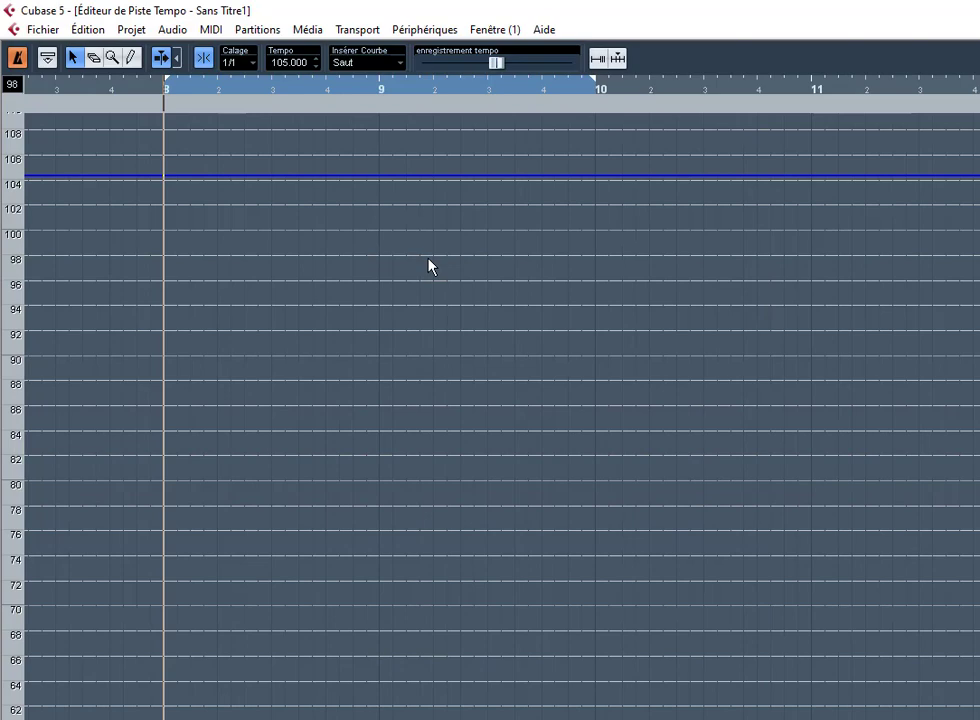
pyautogui.press('space')
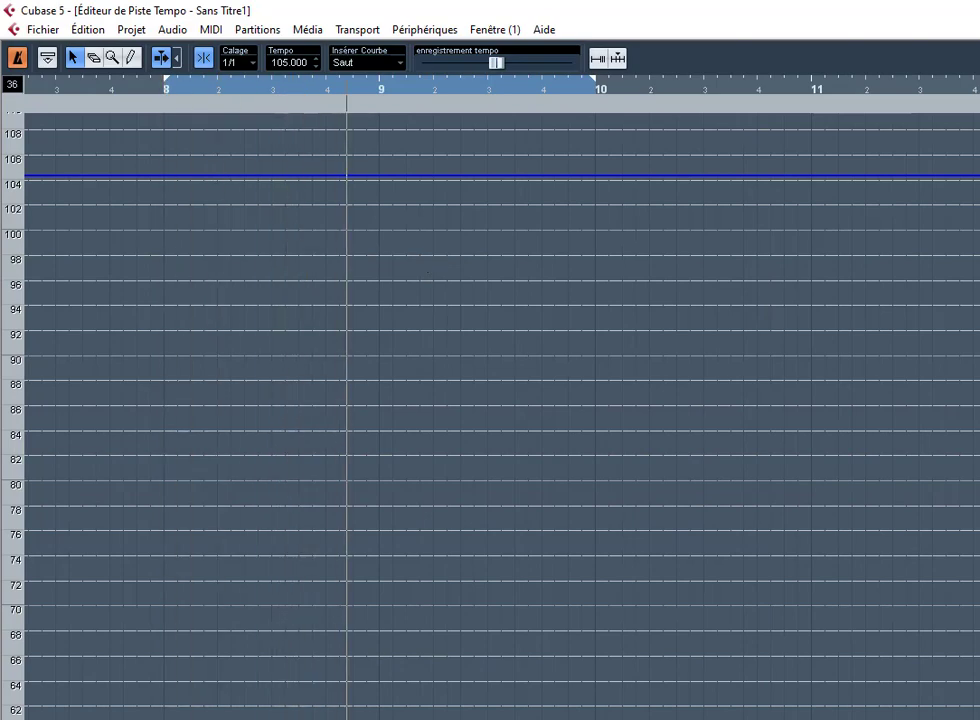
pyautogui.scroll(5, 223, 536)
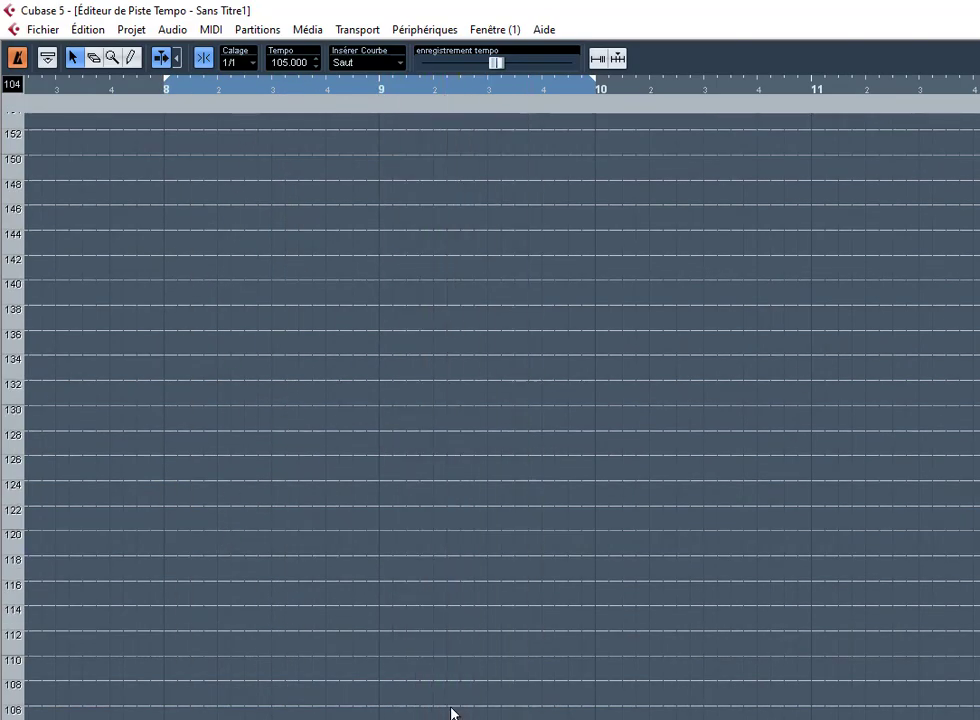
pyautogui.press('KP_Decimal')
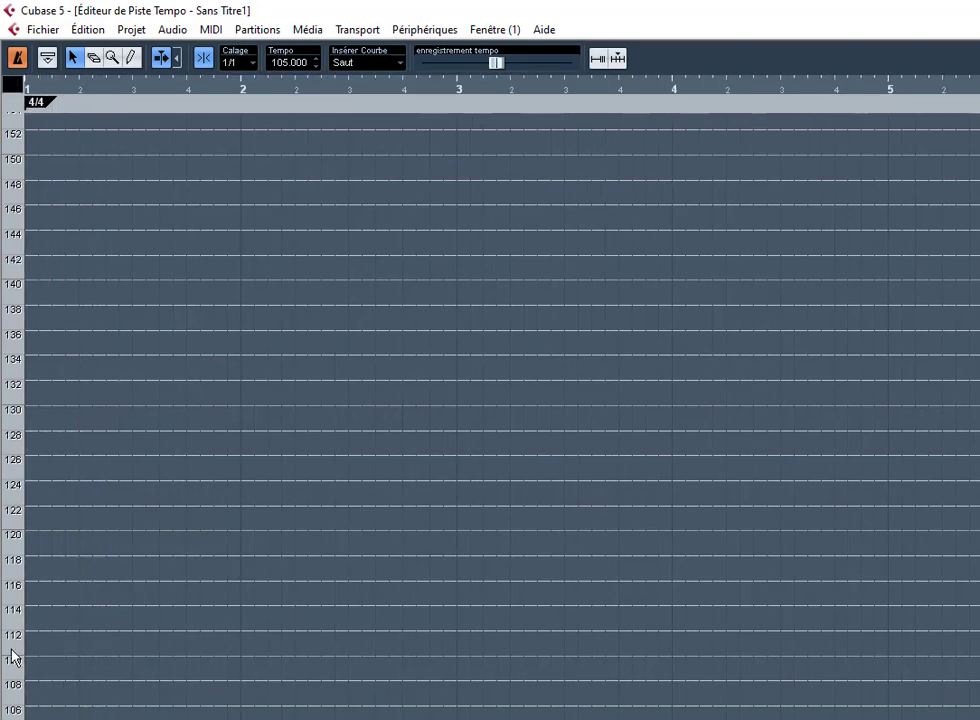
pyautogui.scroll(-5, 63, 619)
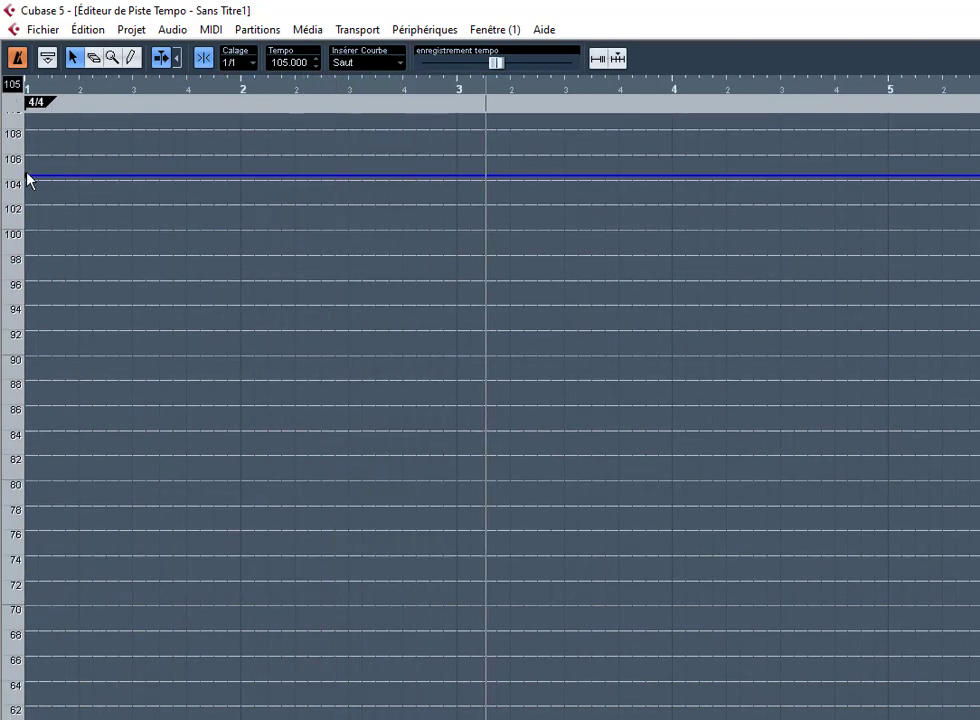
# Step: Drag the bar-1 tempo point up to 110.4 BPM, play it back, and close the editor
pyautogui.moveTo(31, 177); pyautogui.dragTo(28, 136)
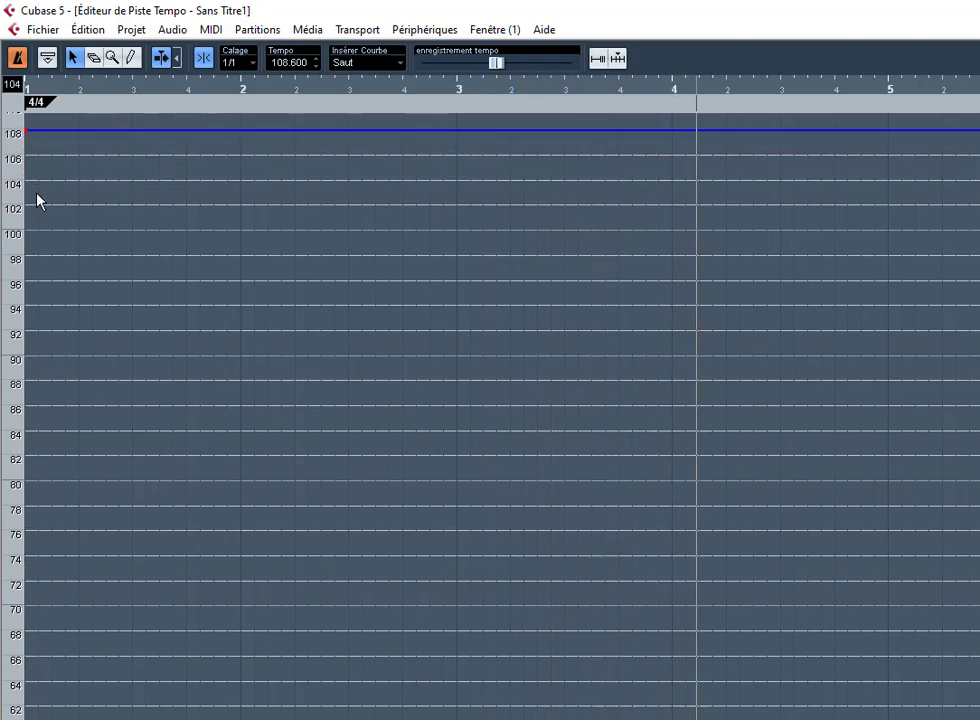
pyautogui.scroll(2, 29, 315)
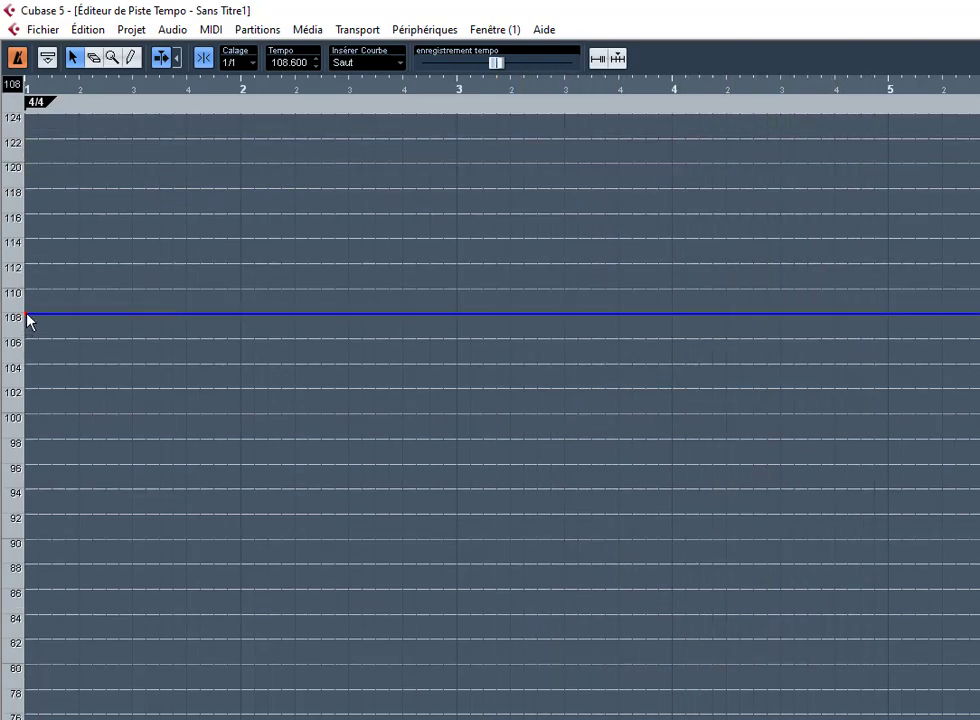
pyautogui.moveTo(26, 318); pyautogui.dragTo(33, 298)
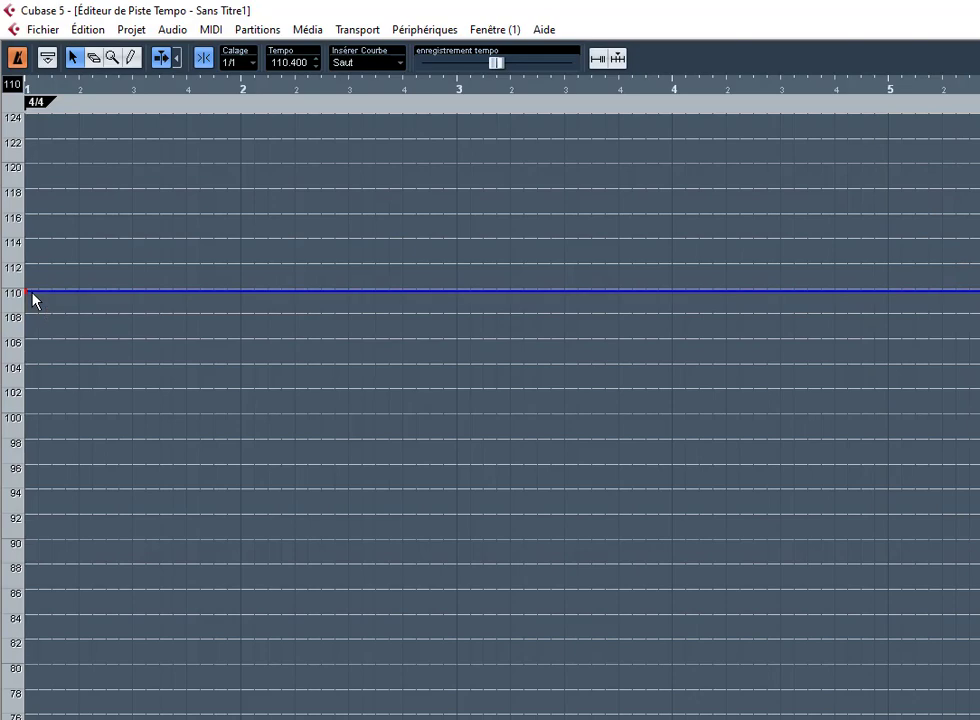
pyautogui.press('space')
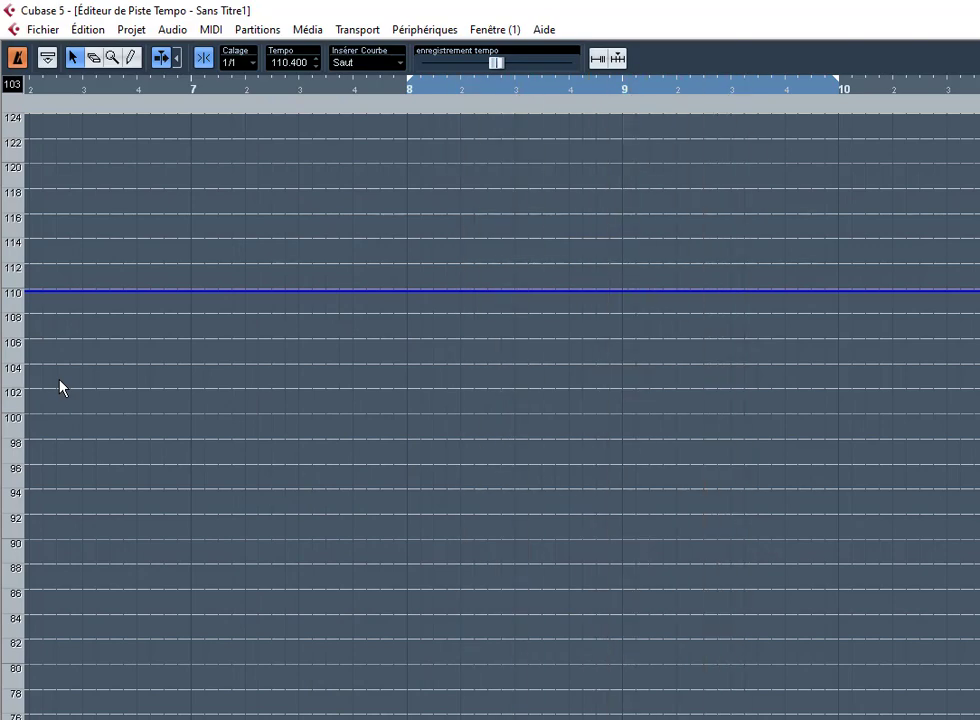
pyautogui.hotkey('ctrl', 't')
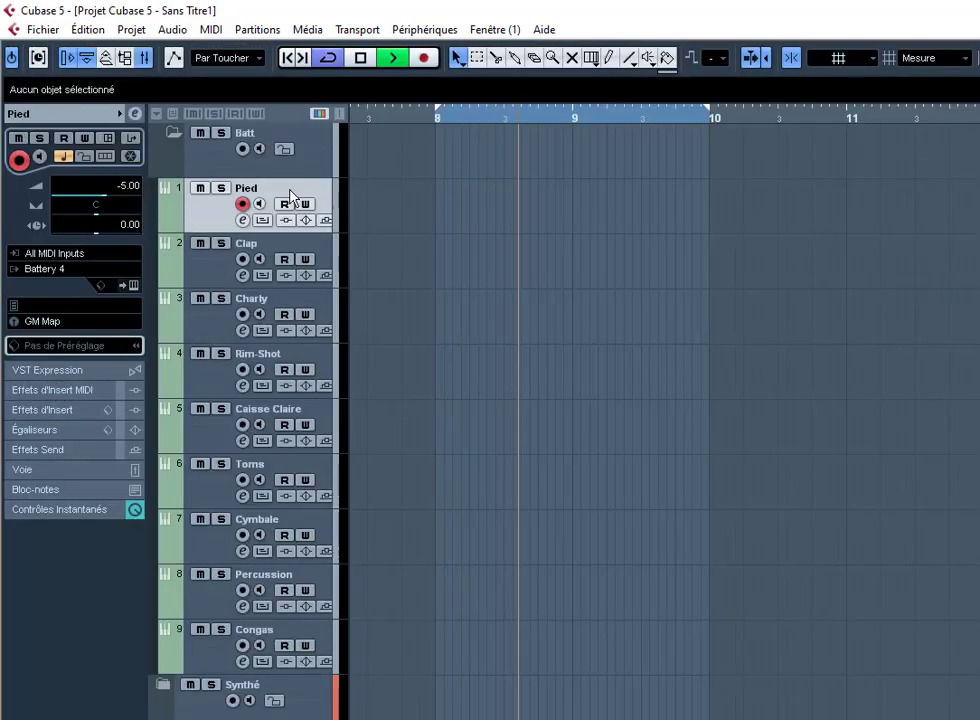
# Step: Reopen and close the Tempo Track editor, then show the Transport panel with F2
pyautogui.hotkey('ctrl', 't')
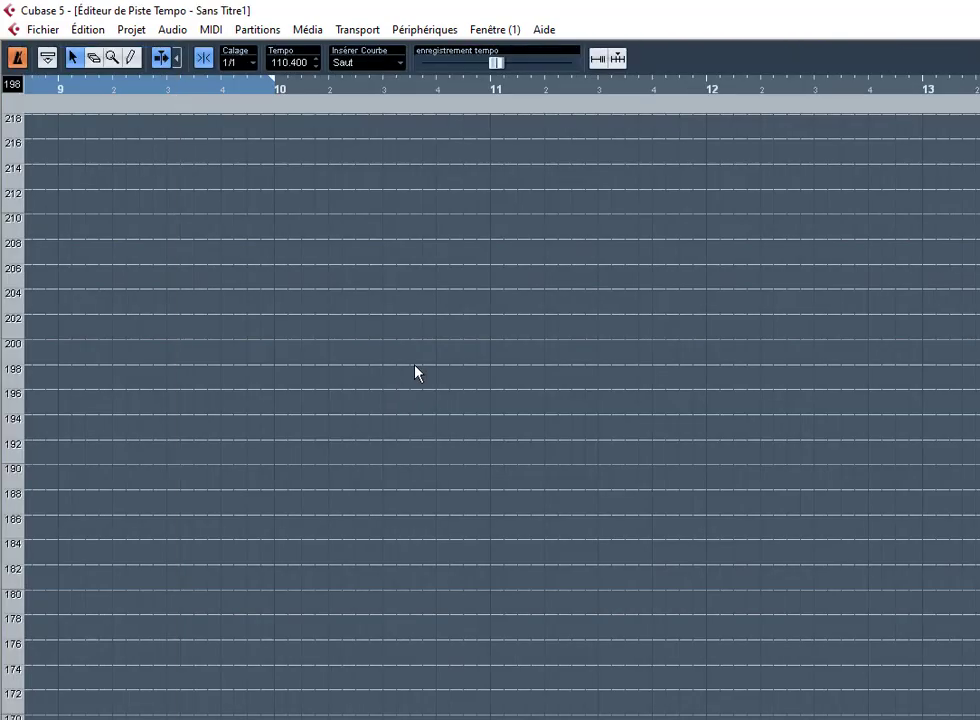
pyautogui.hotkey('ctrl', 't')
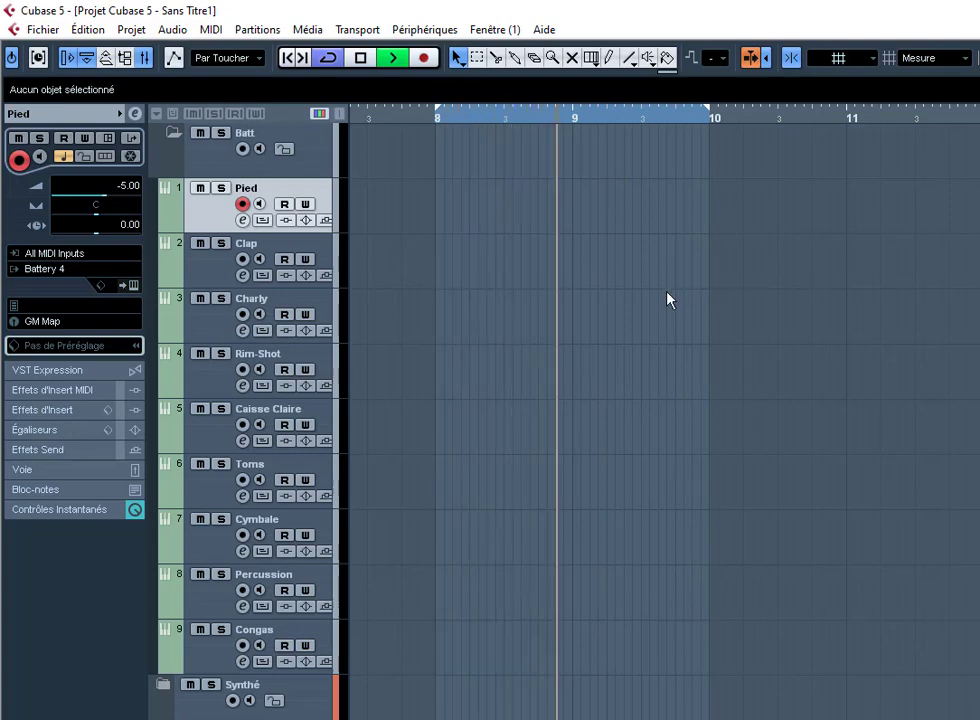
pyautogui.press('F2')
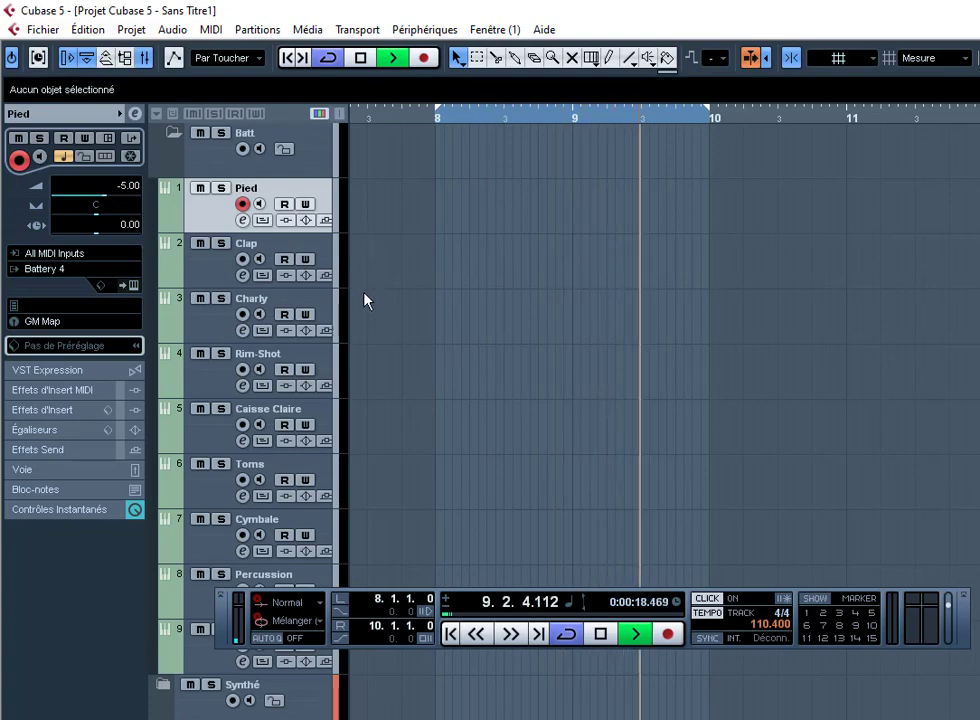
# Step: Check the MIDI port setup in Configuration des Périphériques, with the Samson Carbon49 input active, and confirm
pyautogui.click(424, 29)
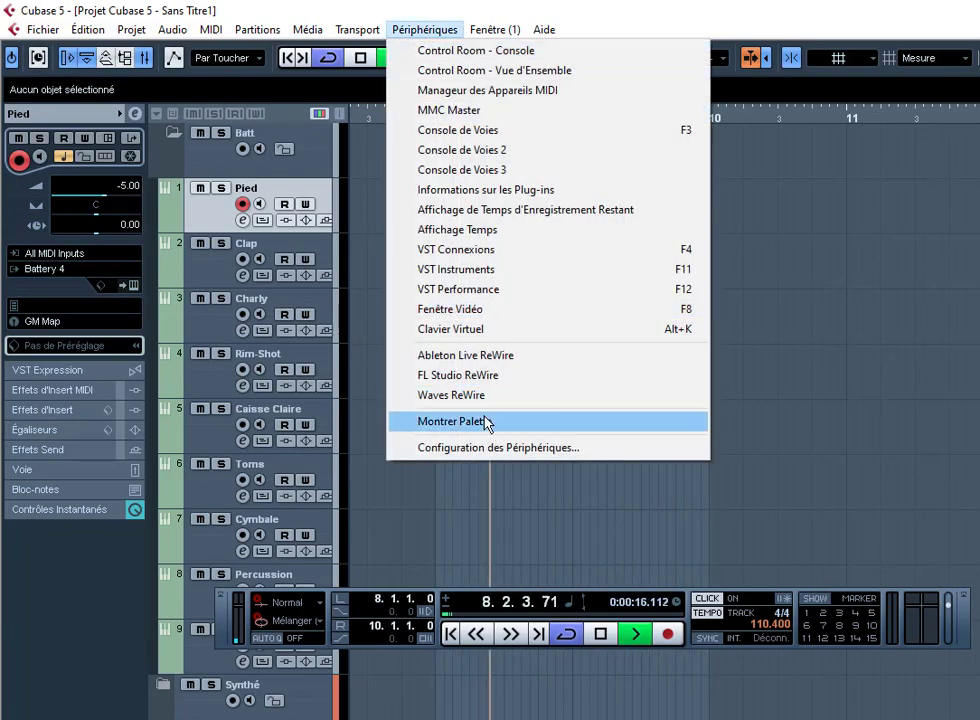
pyautogui.click(494, 447)
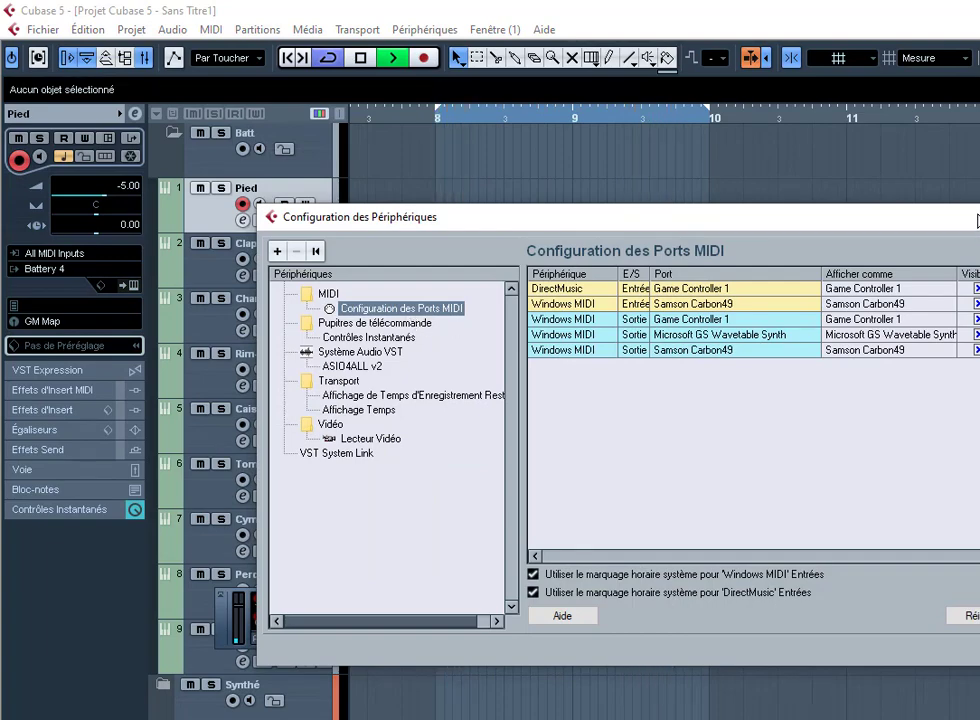
pyautogui.moveTo(978, 220); pyautogui.dragTo(685, 174)
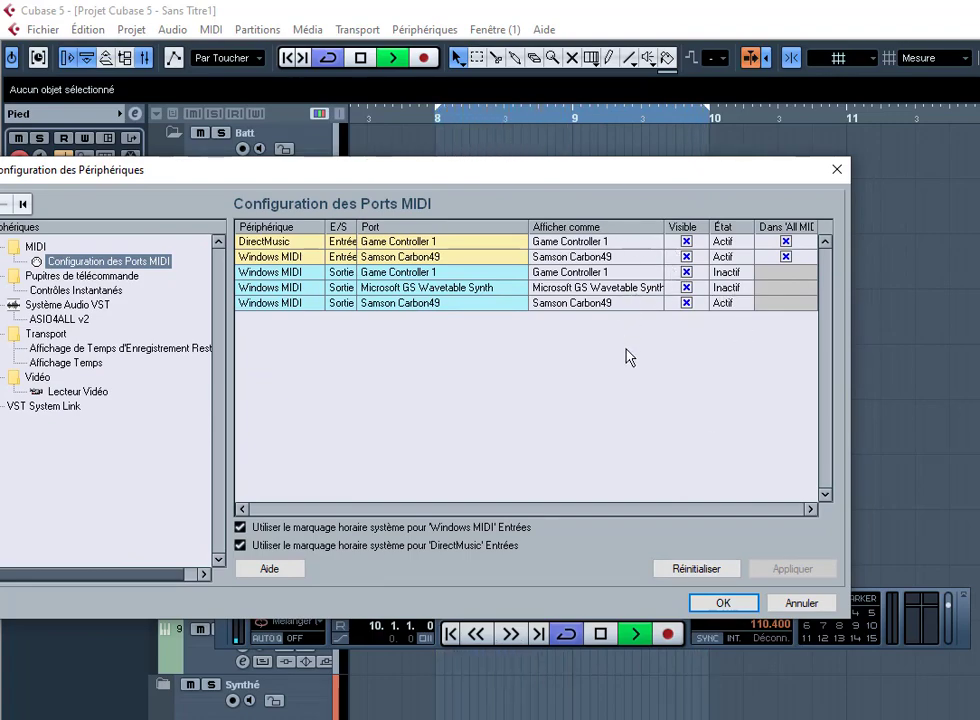
pyautogui.moveTo(575, 185); pyautogui.dragTo(554, 222)
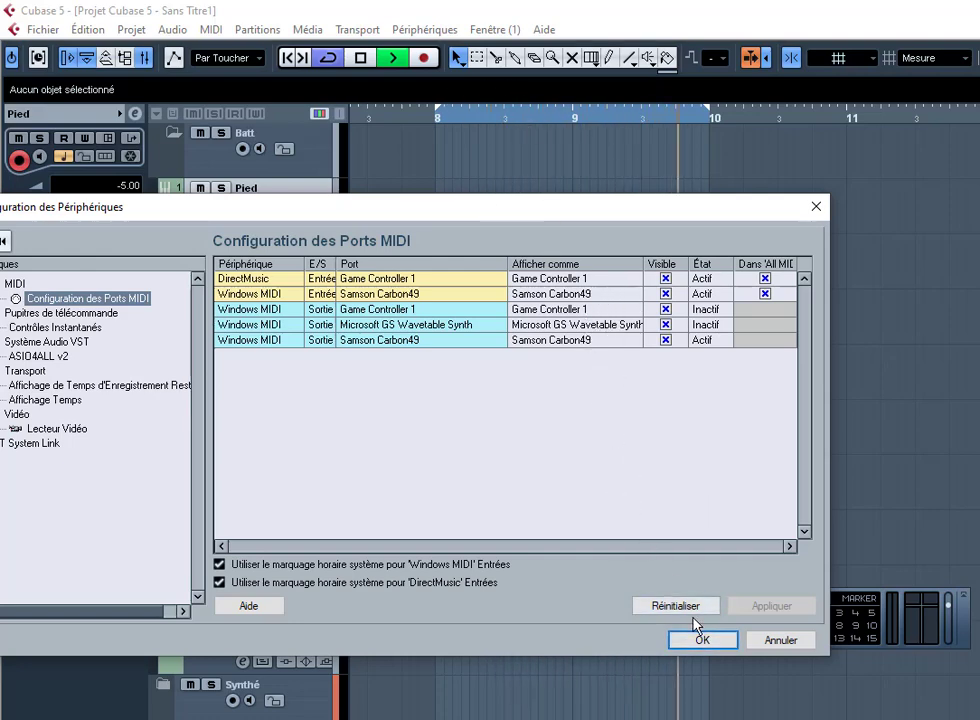
pyautogui.click(713, 646)
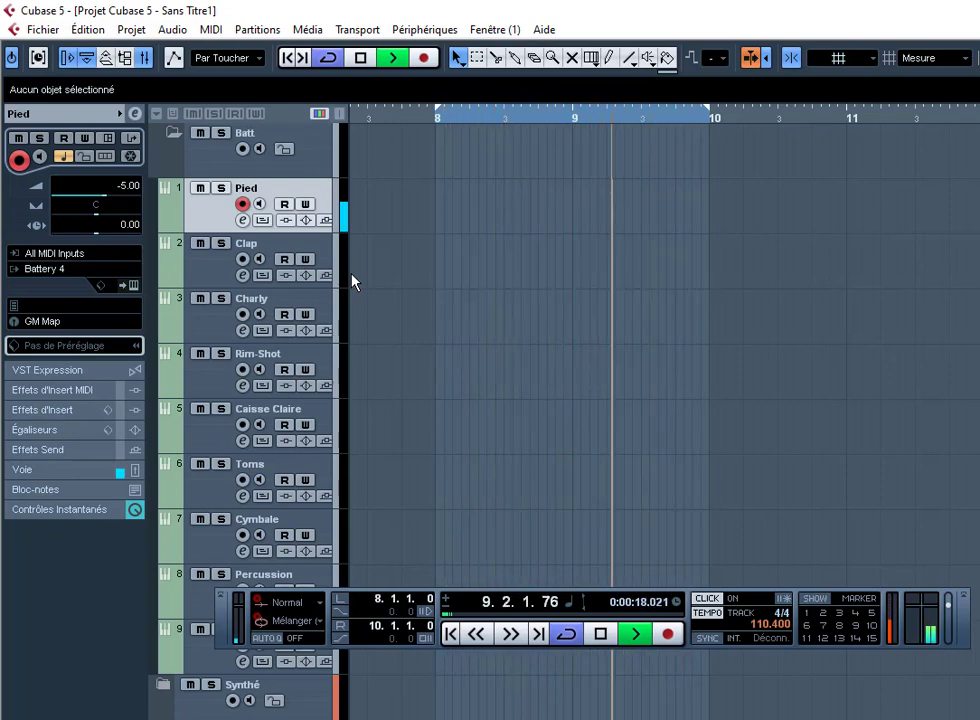
# Step: Record a new Pied MIDI part from bar 8 to bar 10 during playback
pyautogui.press('KP_Multiply')
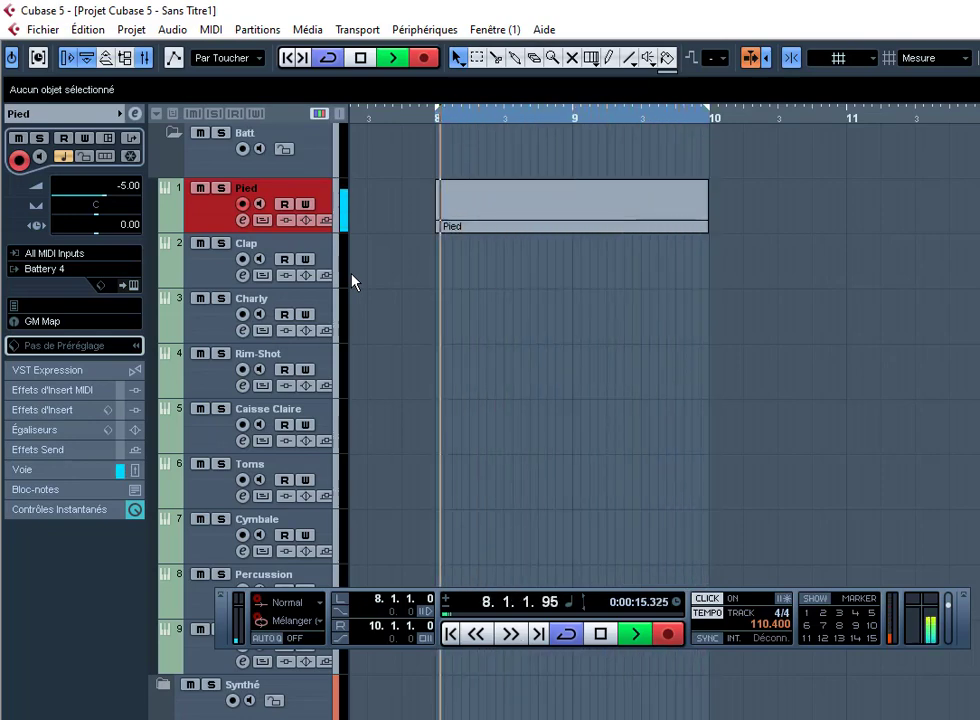
pyautogui.press('KP_Multiply')
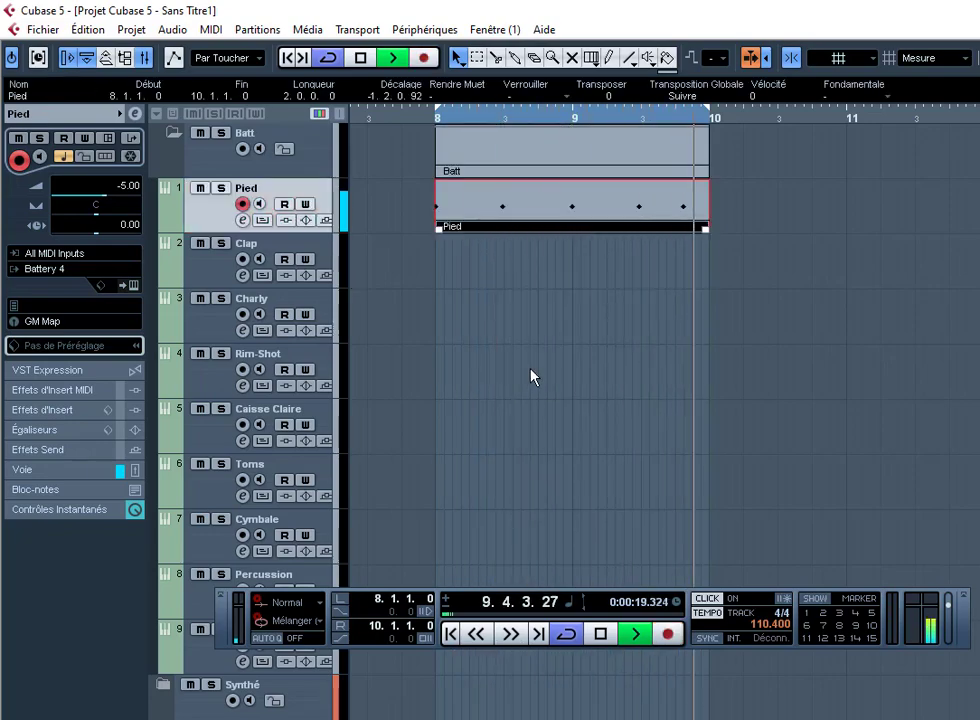
# Step: Open the recorded Pied part in the Drum Editor and set Quantize to 1/16
pyautogui.doubleClick(575, 225)
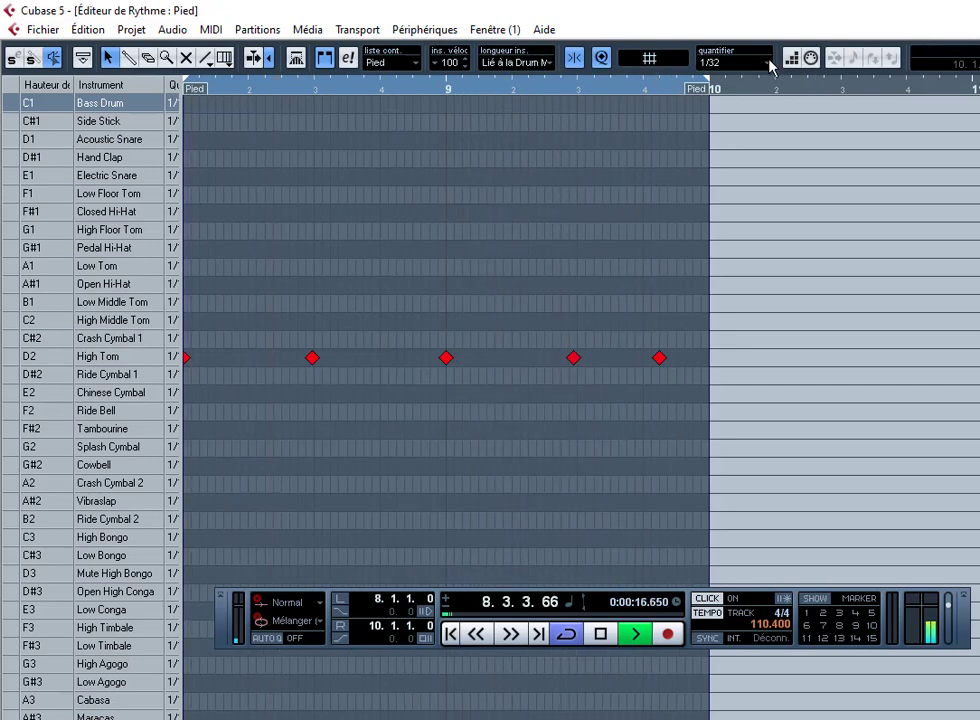
pyautogui.click(727, 62)
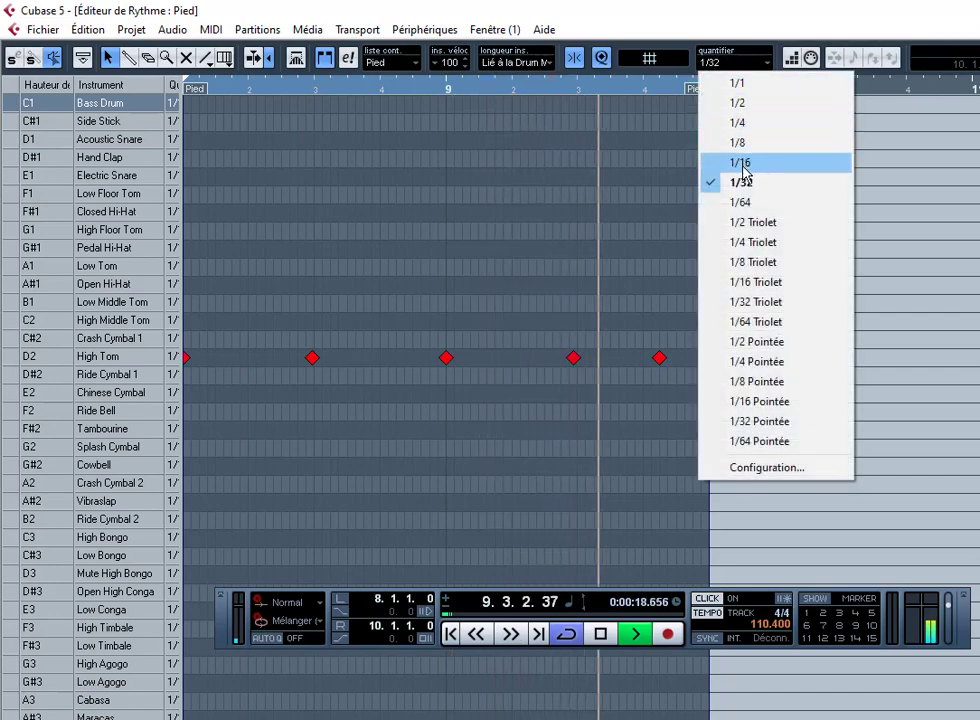
pyautogui.click(740, 163)
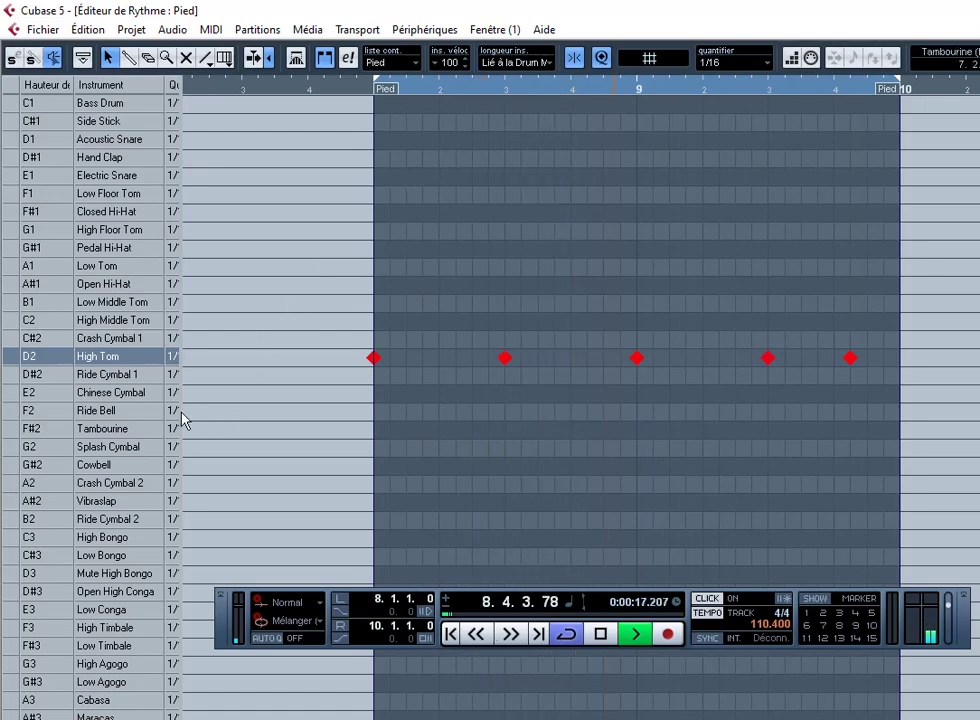
pyautogui.click(208, 32)
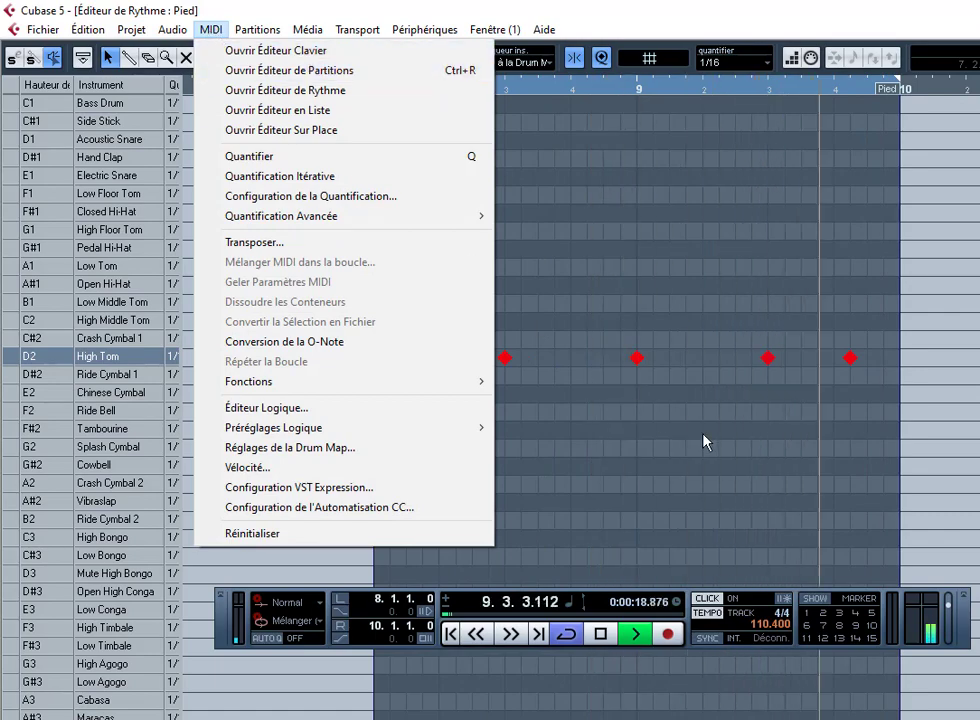
pyautogui.click(943, 422)
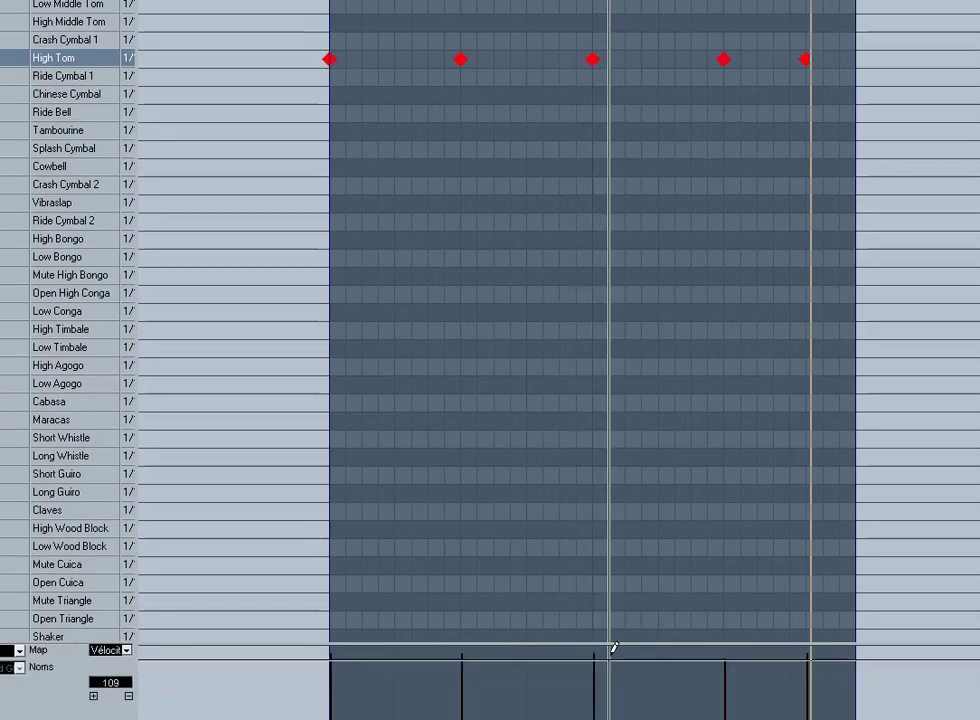
# Step: Lower the second High Tom hit's velocity in an enlarged velocity lane, stop playback, and select the hits
pyautogui.press('F2')
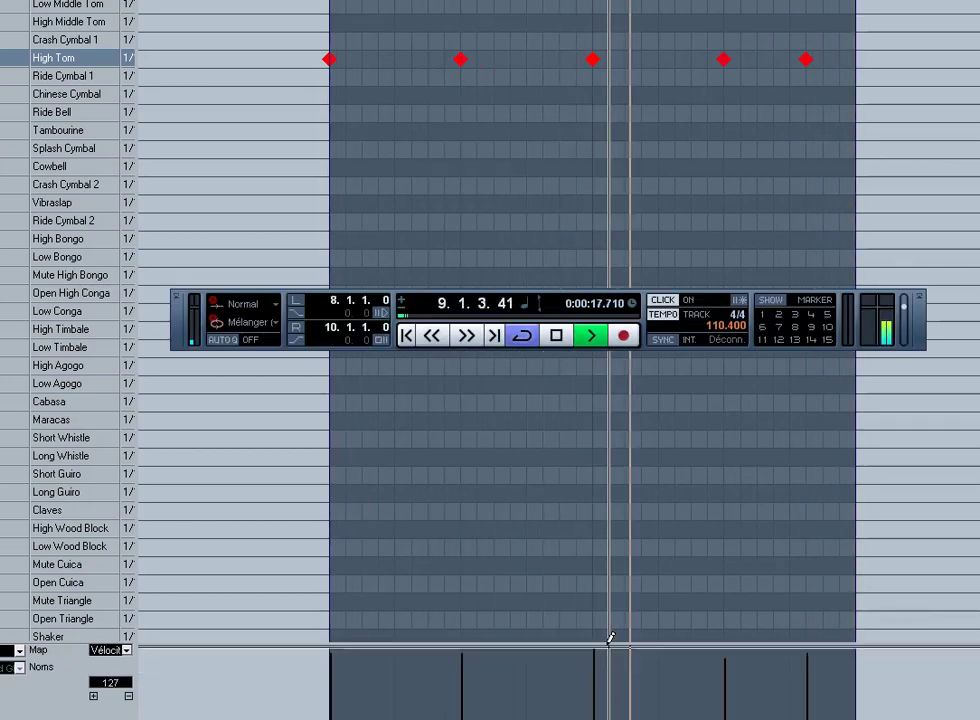
pyautogui.moveTo(612, 596); pyautogui.dragTo(580, 361)
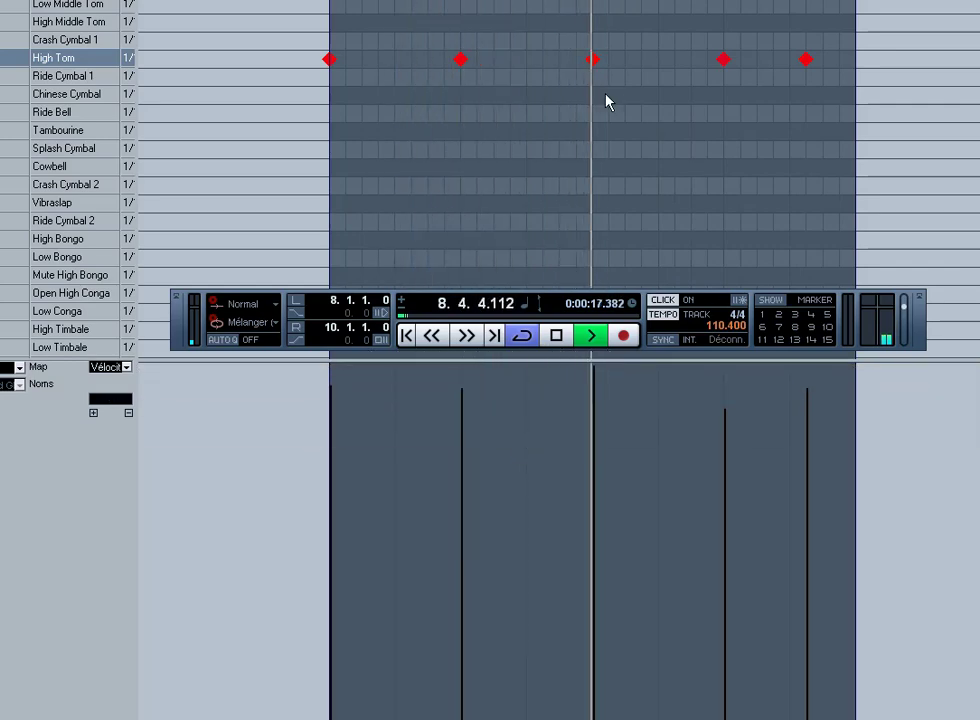
pyautogui.click(459, 464)
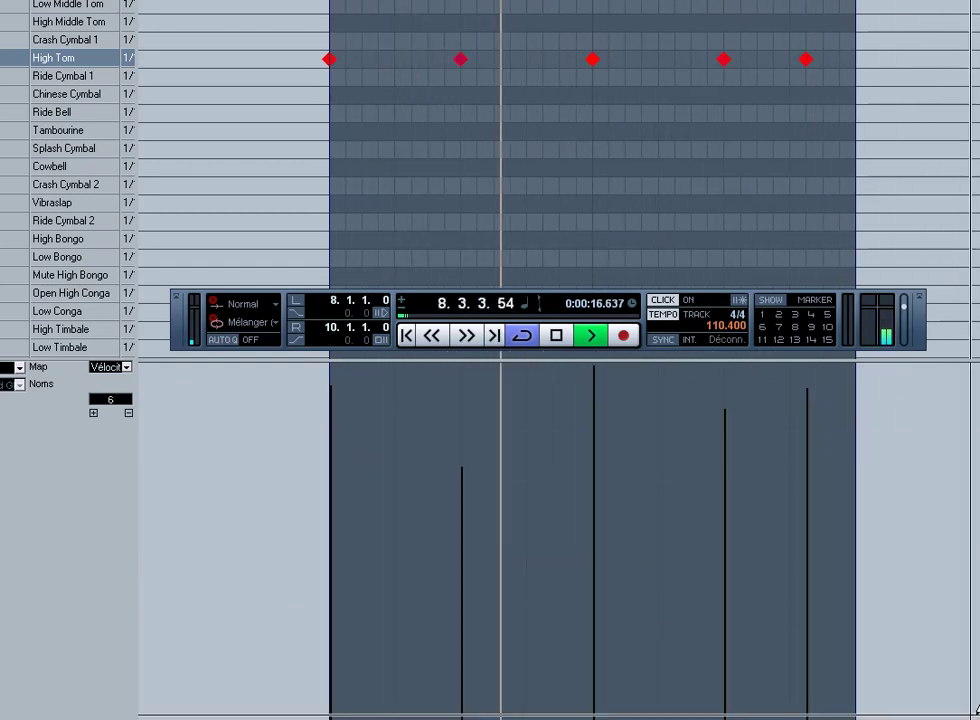
pyautogui.press('space')
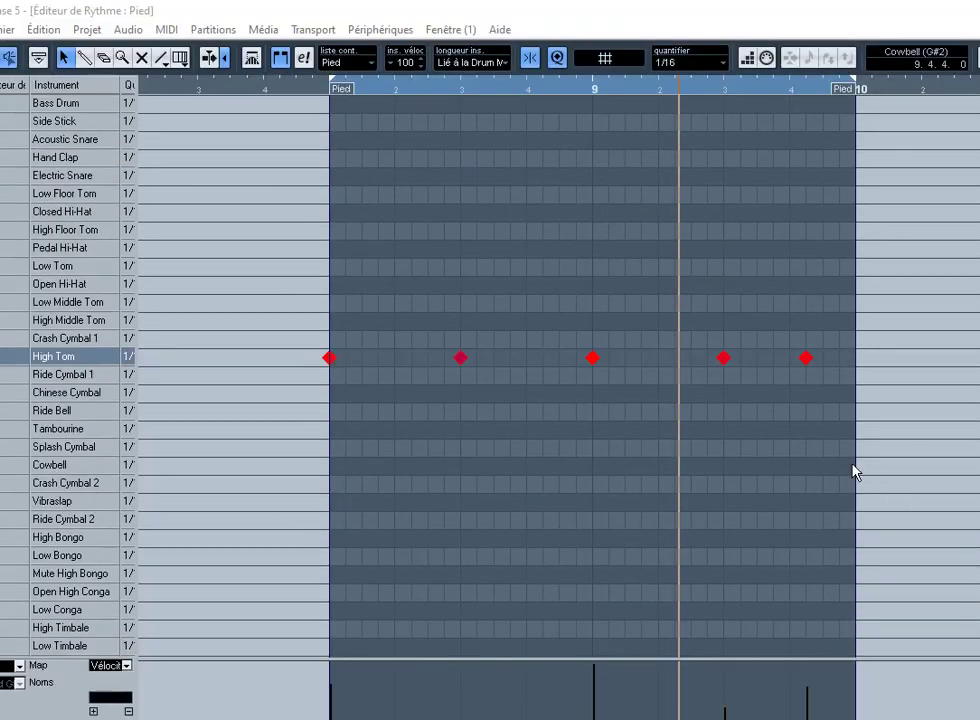
pyautogui.moveTo(836, 467); pyautogui.dragTo(400, 158)
pyautogui.moveTo(243, 236); pyautogui.dragTo(962, 530)
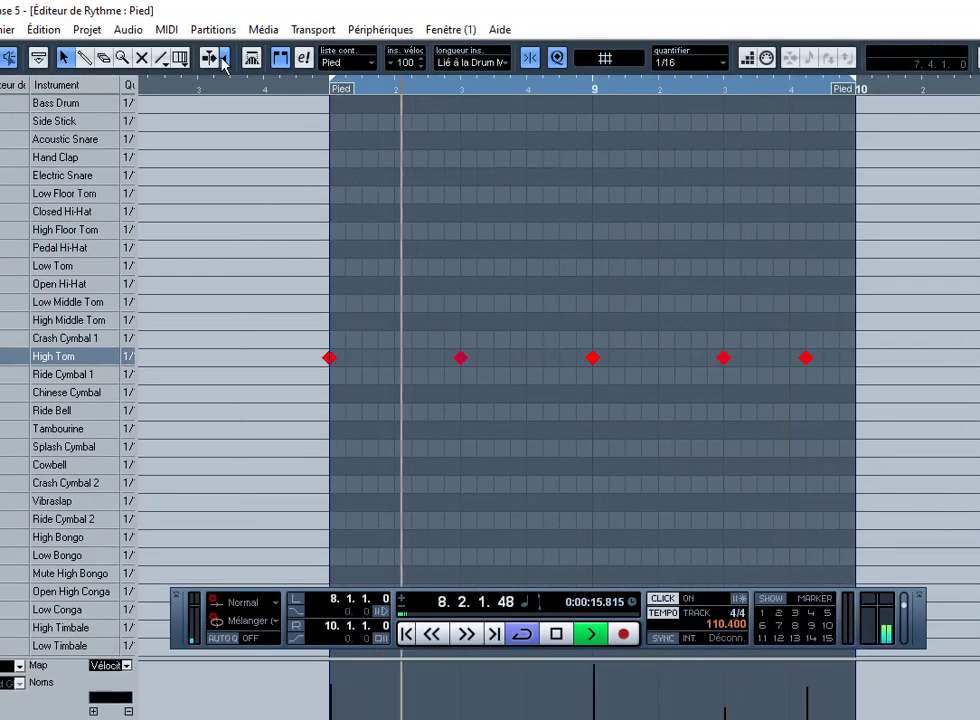
# Step: Give the selected High Tom hits a fixed velocity, delete the fourth hit, and close the editor
pyautogui.click(166, 29)
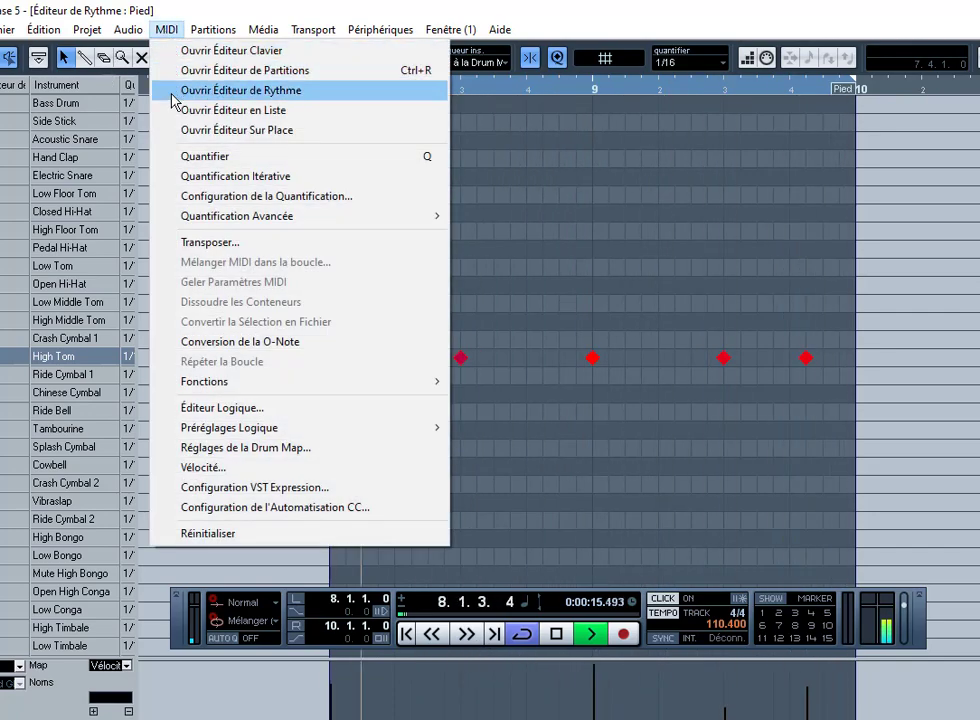
pyautogui.moveTo(244, 386)
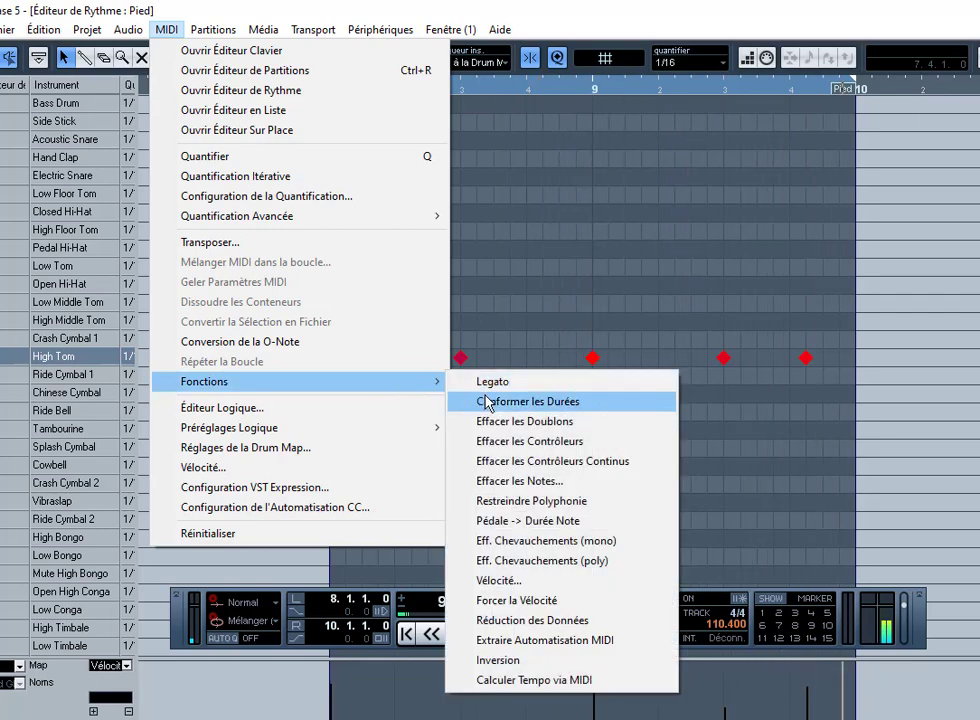
pyautogui.click(520, 601)
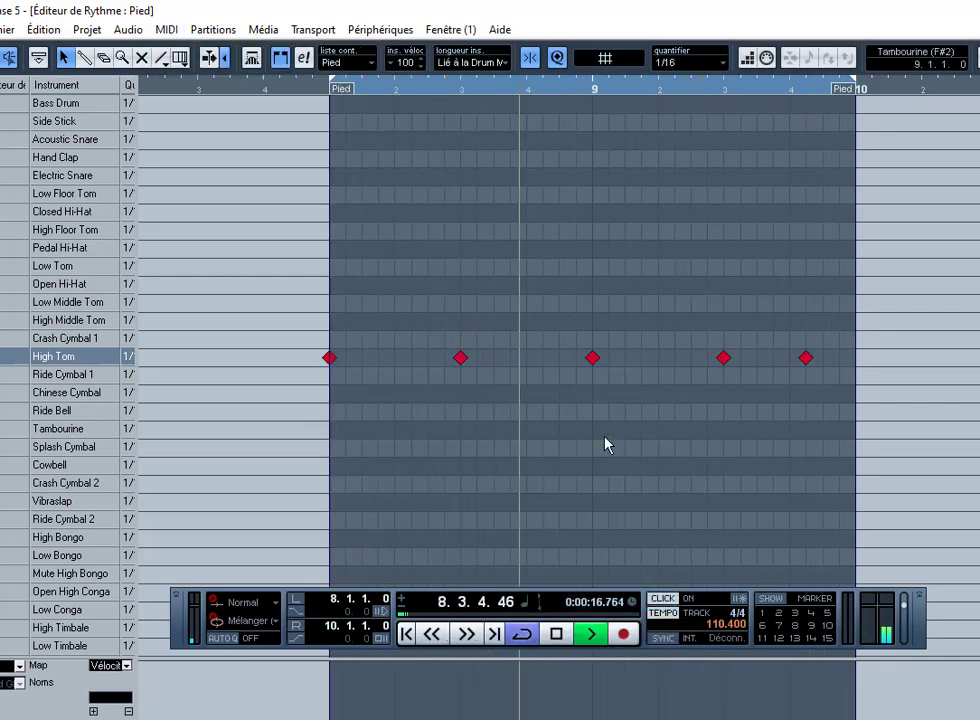
pyautogui.click(723, 357)
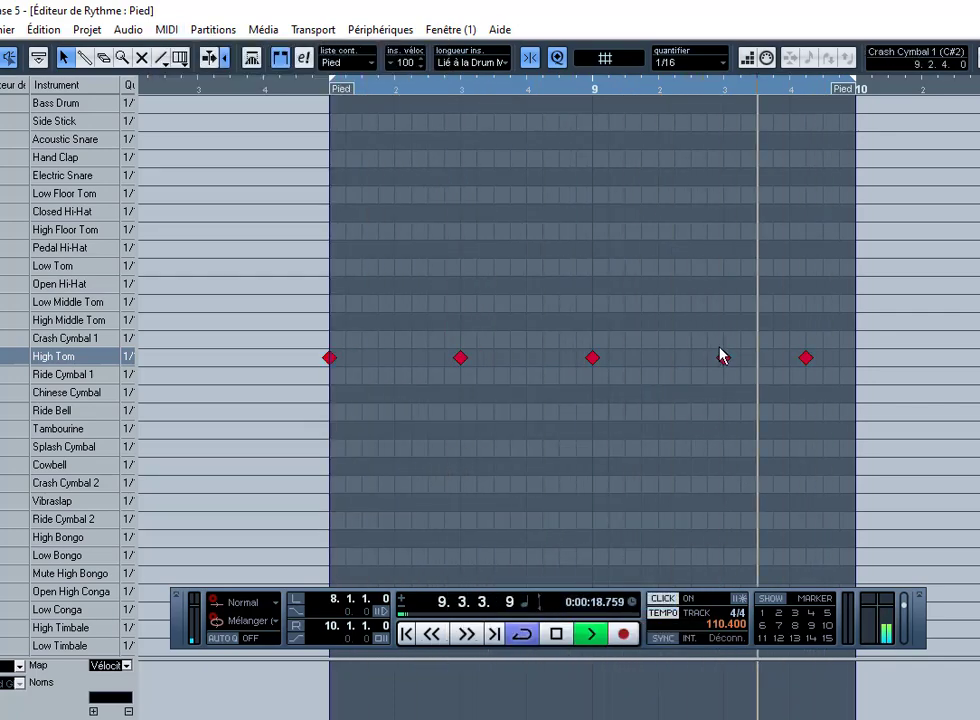
pyautogui.press('Escape')
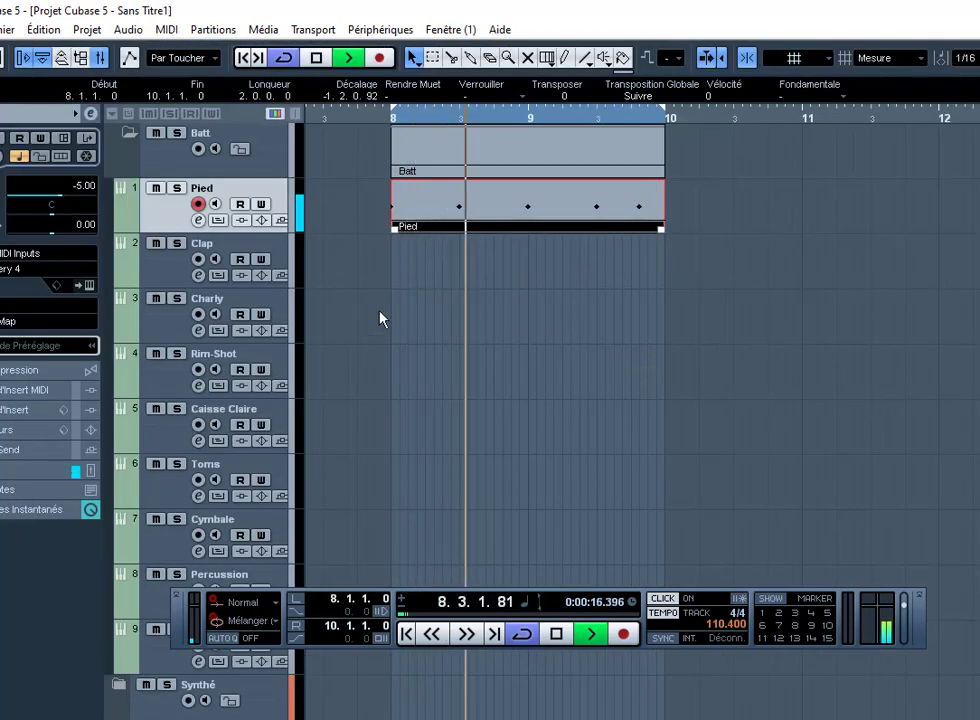
# Step: Arm the Charly track, create an empty part over bars 8–10, and open it in the Drum Editor
pyautogui.click(278, 305)
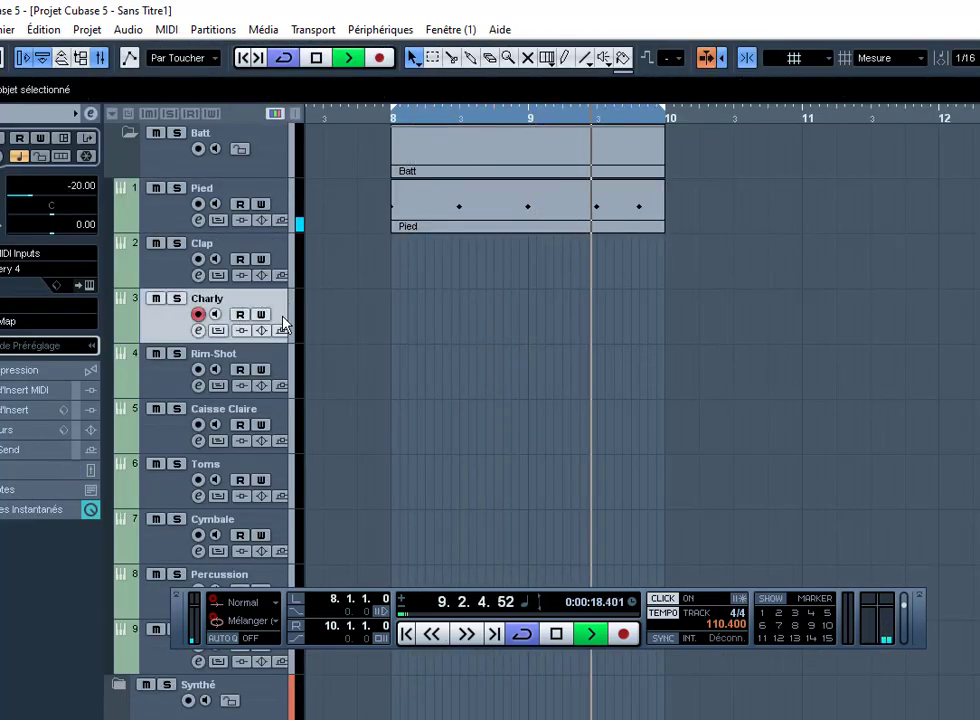
pyautogui.doubleClick(447, 305)
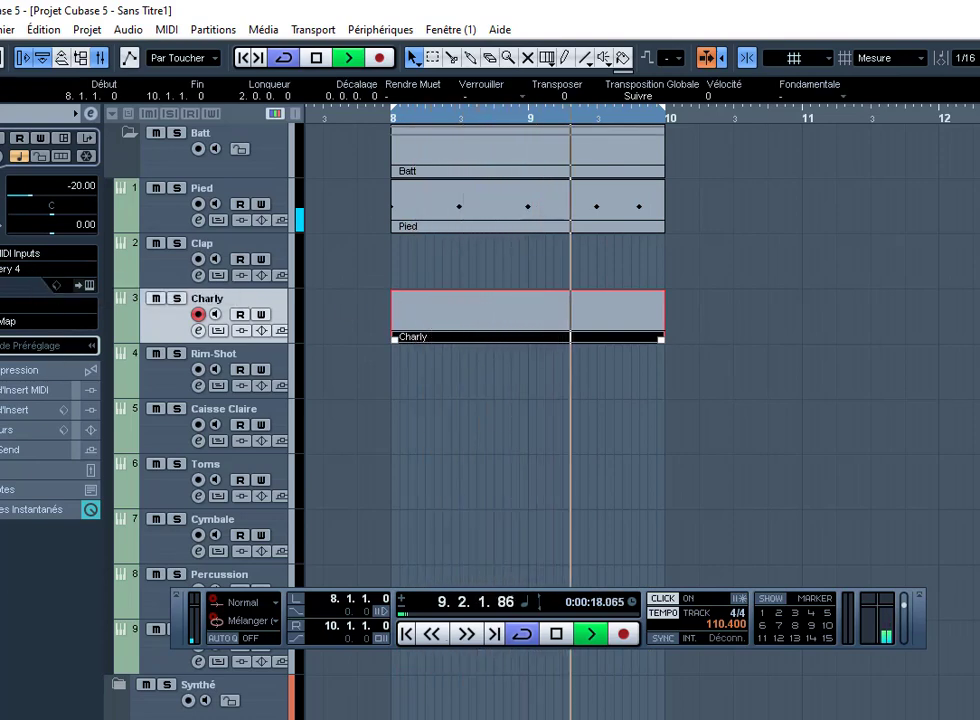
pyautogui.press('space')
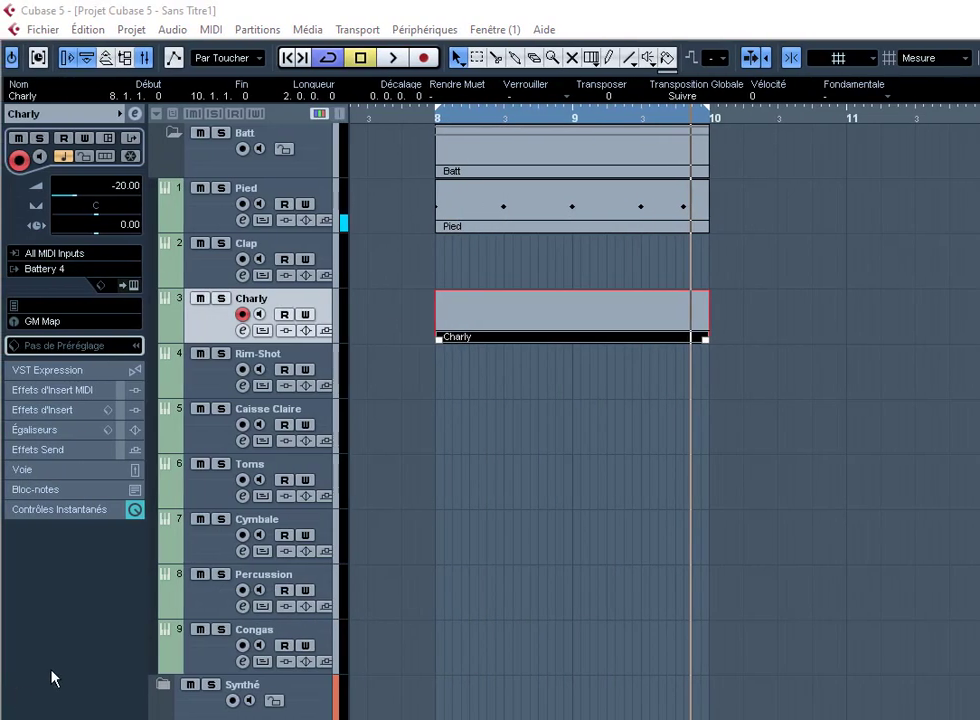
pyautogui.press('F2')
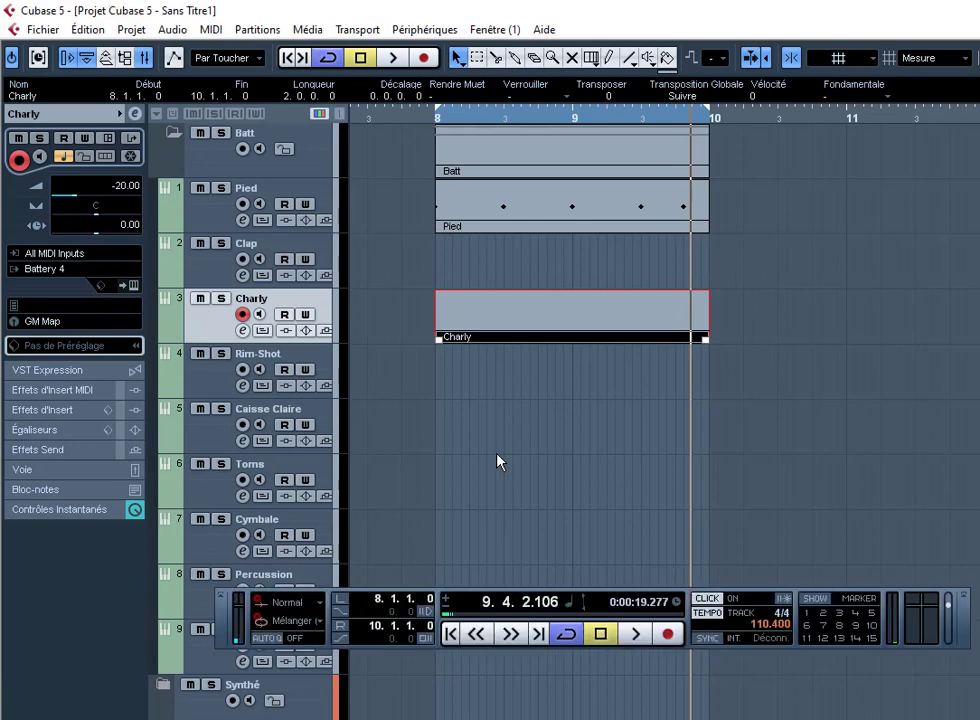
pyautogui.click(461, 484)
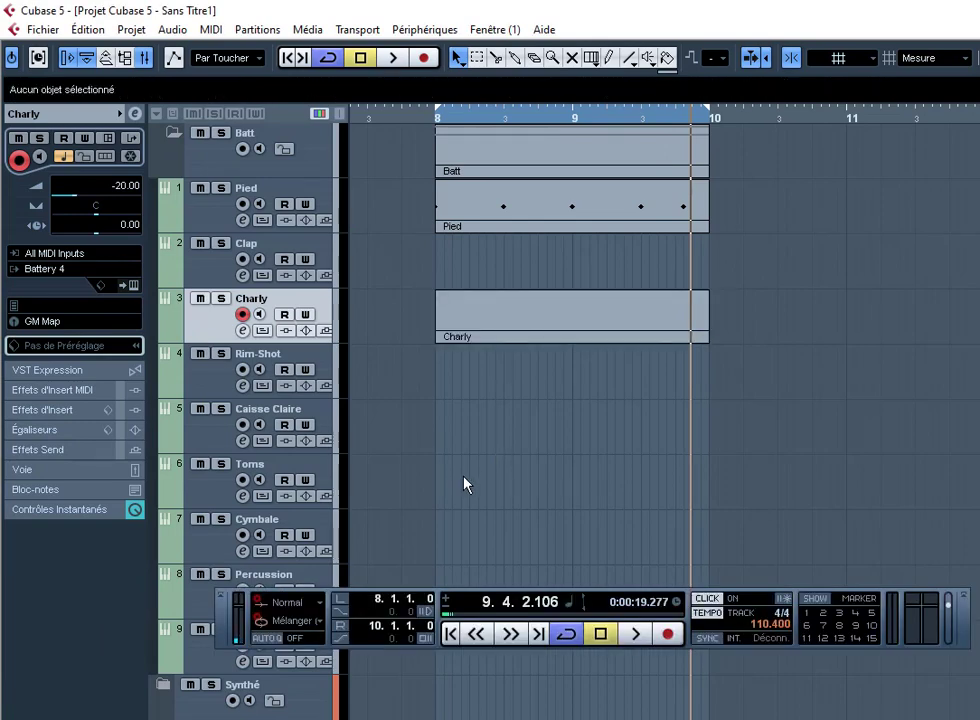
pyautogui.press('space')
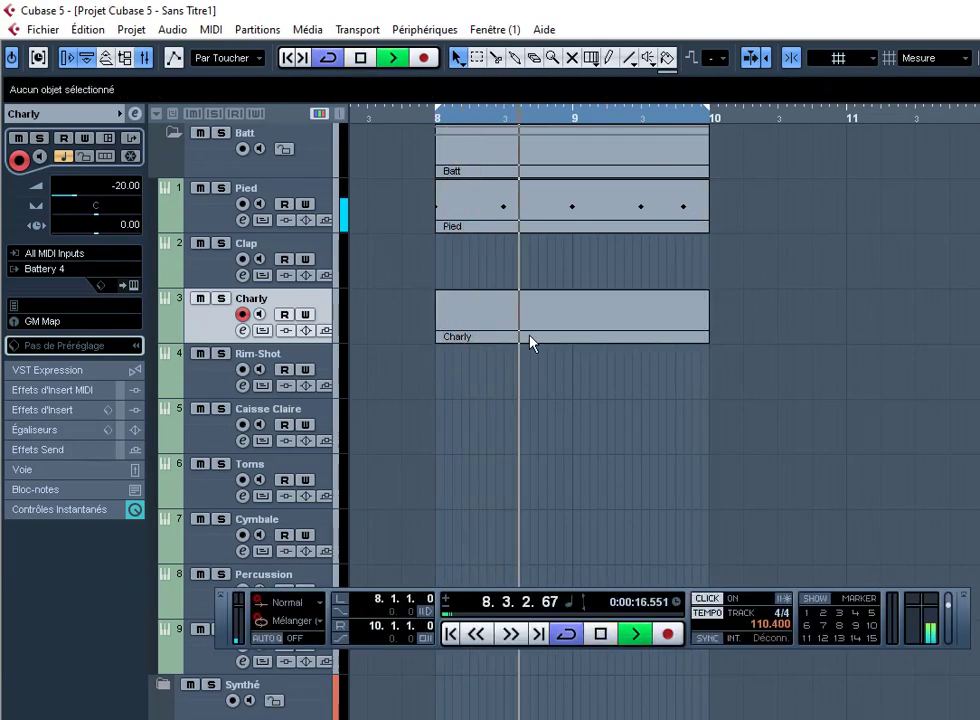
pyautogui.doubleClick(531, 339)
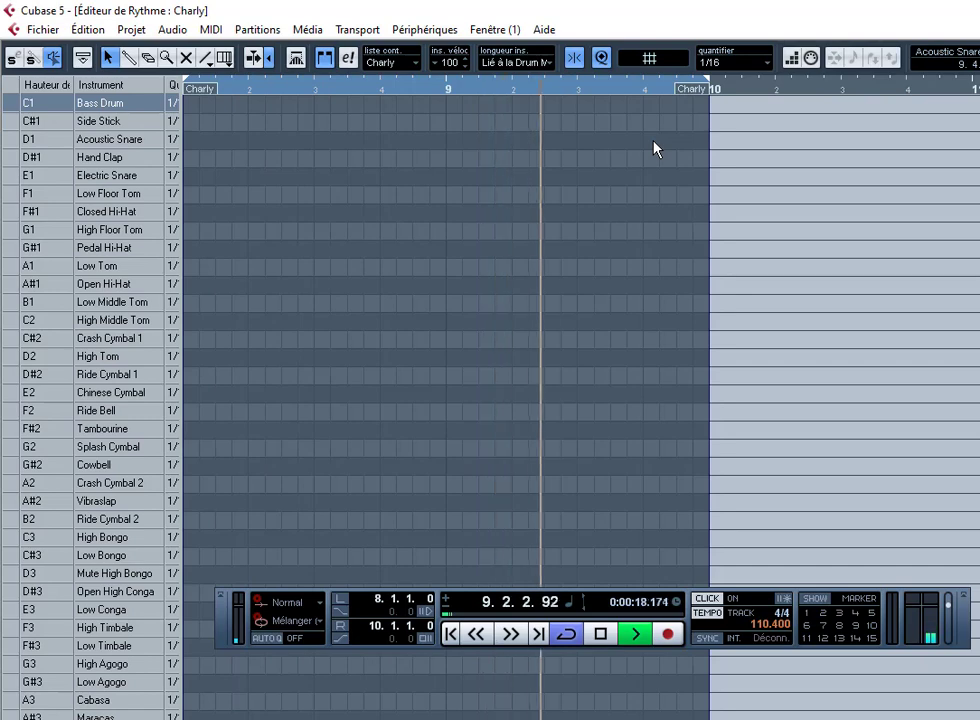
# Step: With Quantize at 1/8 and the Drumstick, paint Side Stick eighth-note hits across bars 8 to 10
pyautogui.click(735, 62)
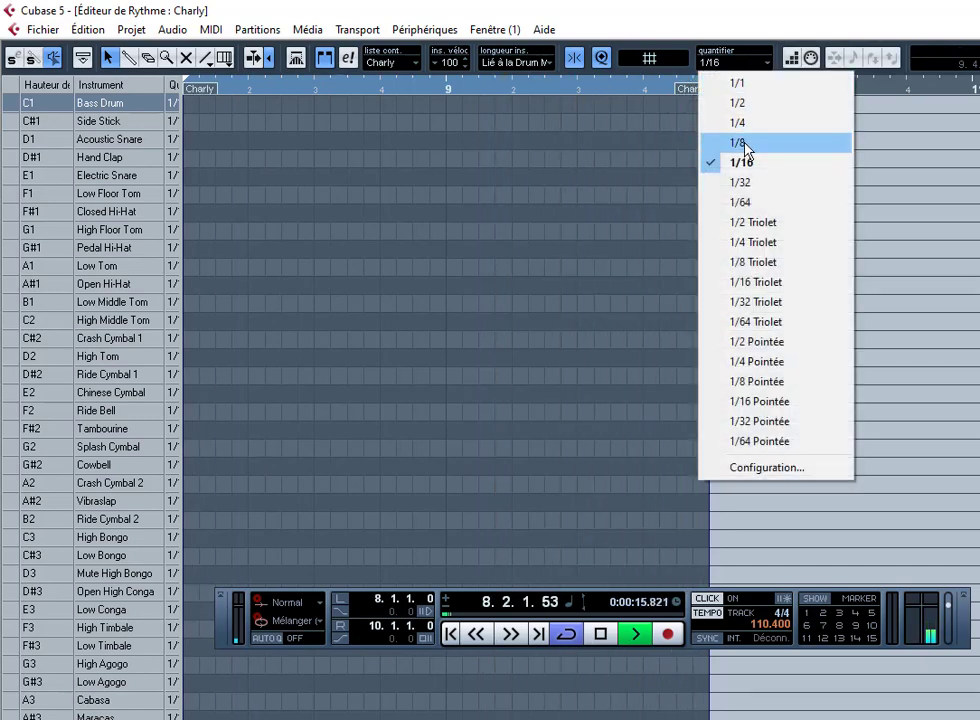
pyautogui.click(742, 142)
pyautogui.rightClick(214, 192)
pyautogui.click(231, 190)
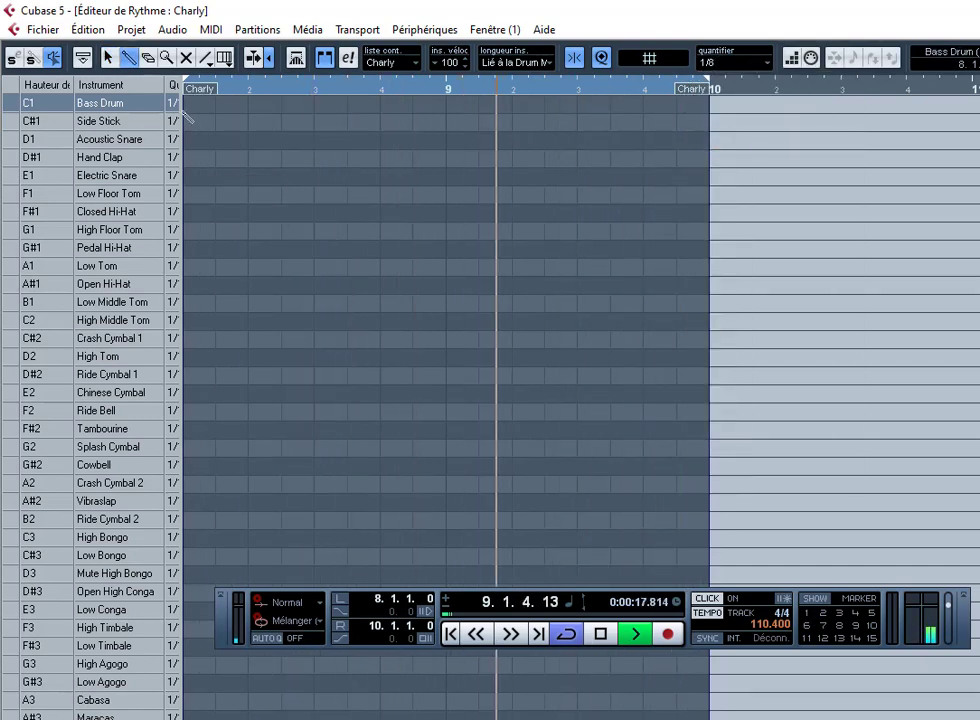
pyautogui.click(194, 121)
pyautogui.click(248, 122)
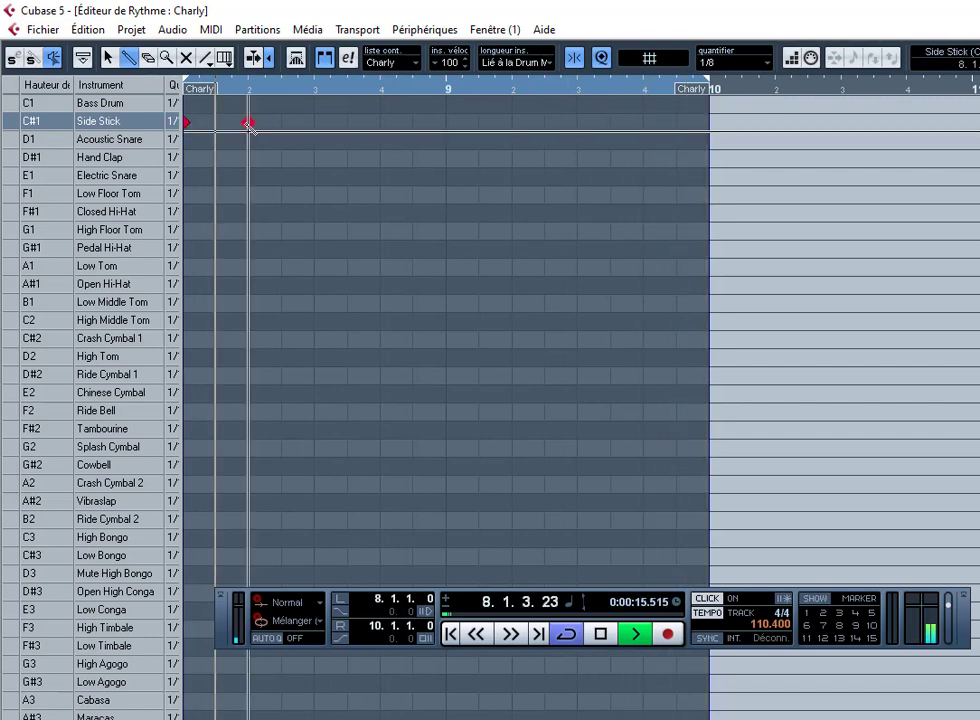
pyautogui.click(216, 122)
pyautogui.moveTo(292, 128); pyautogui.dragTo(714, 130)
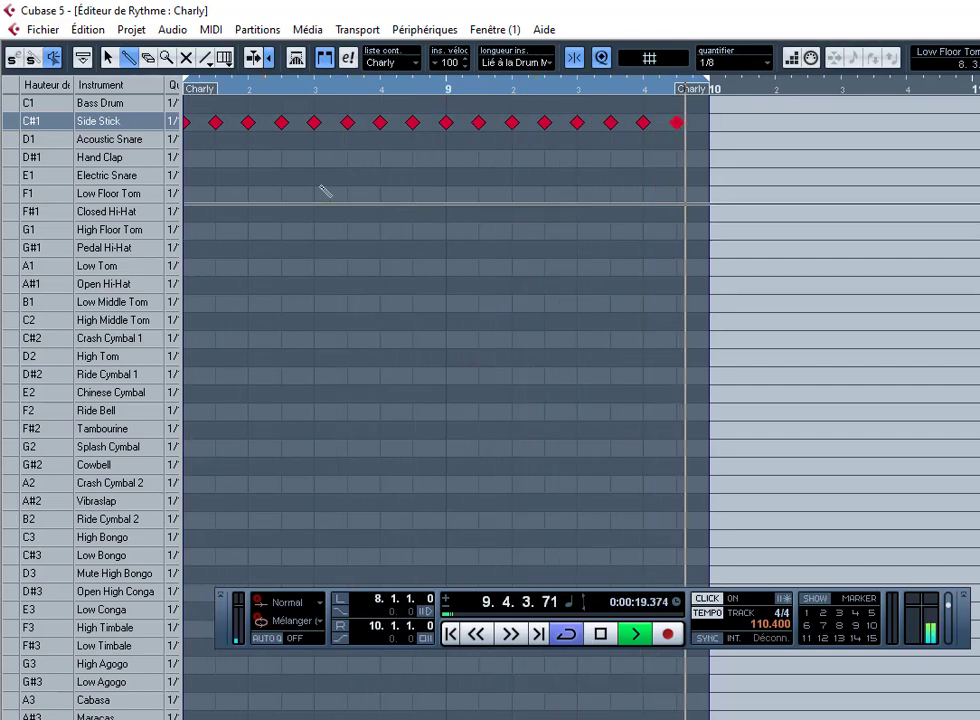
# Step: At 1/16 quantize, syncopate bar 8's Side Stick hits and add a Hand Clap after beat 4
pyautogui.click(731, 62)
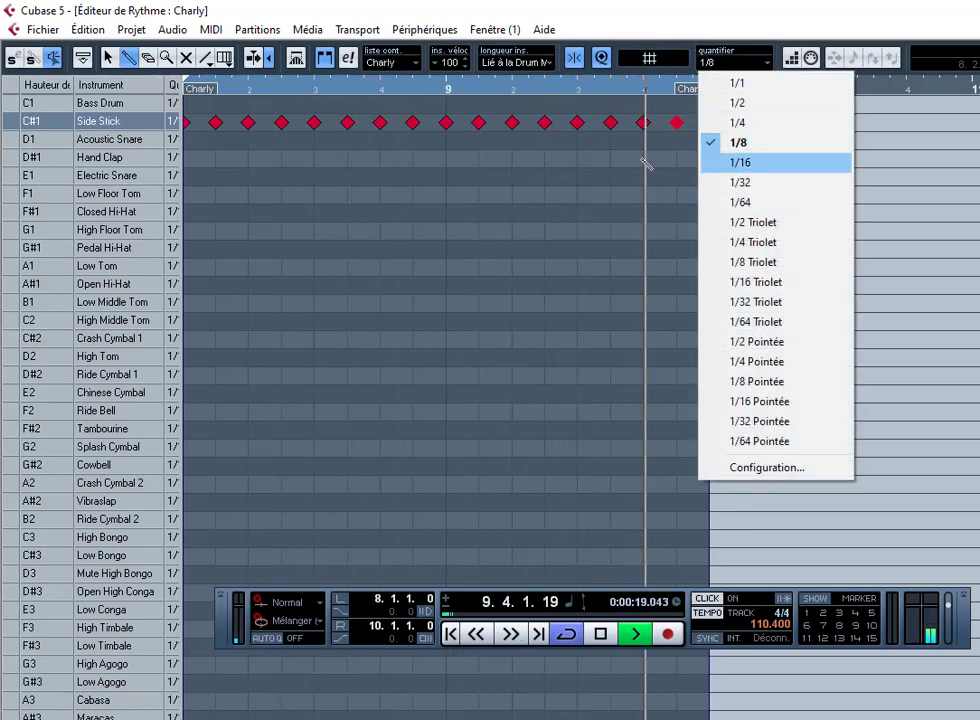
pyautogui.click(740, 162)
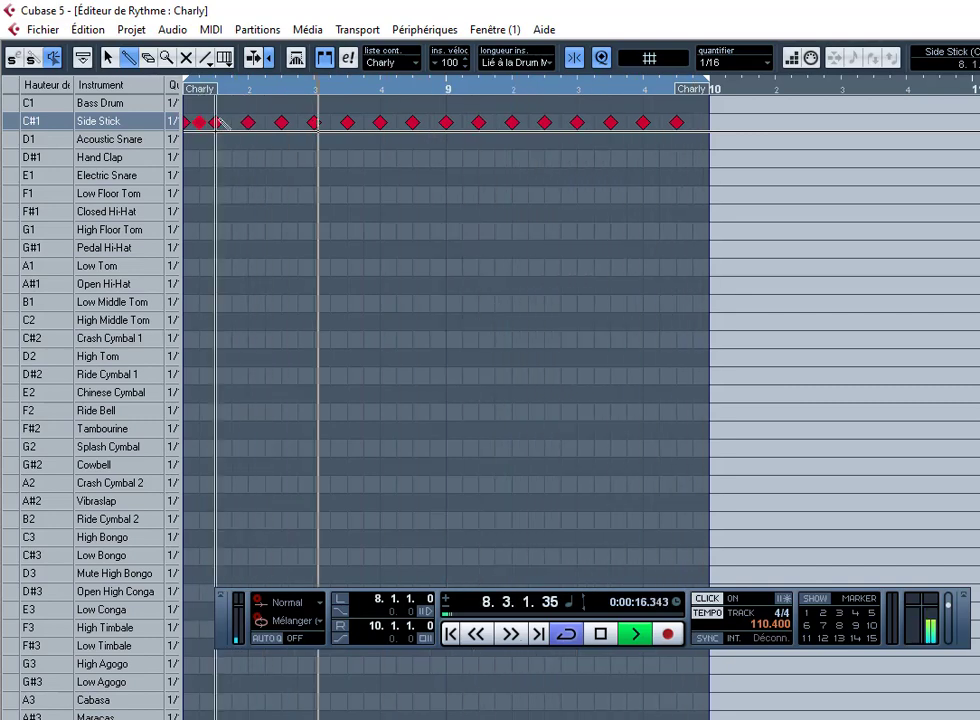
pyautogui.click(232, 121)
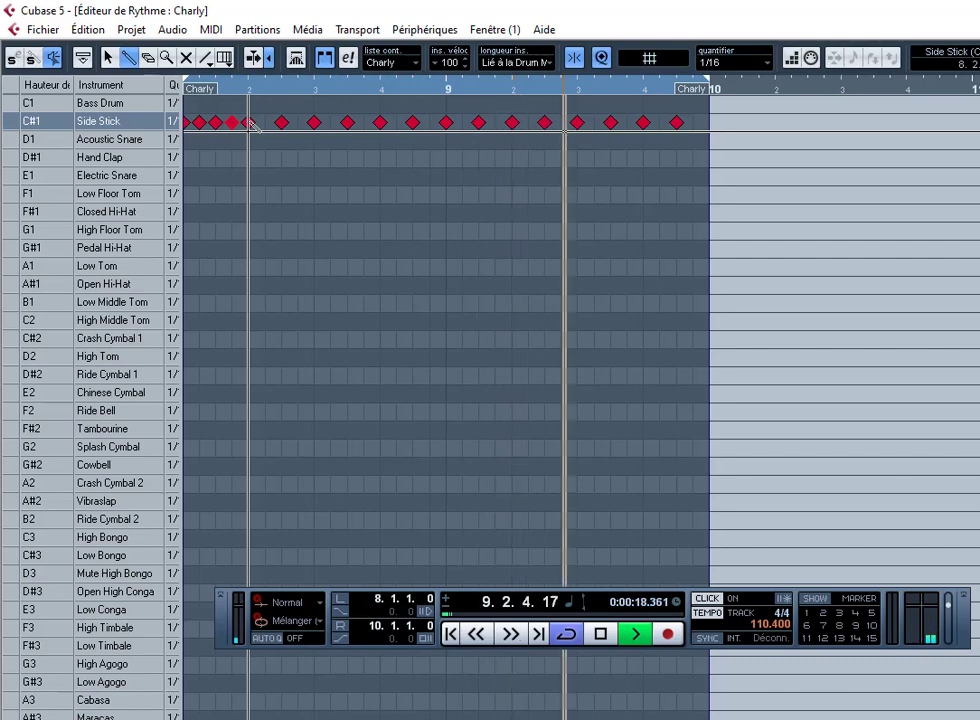
pyautogui.rightClick(215, 131)
pyautogui.click(210, 131)
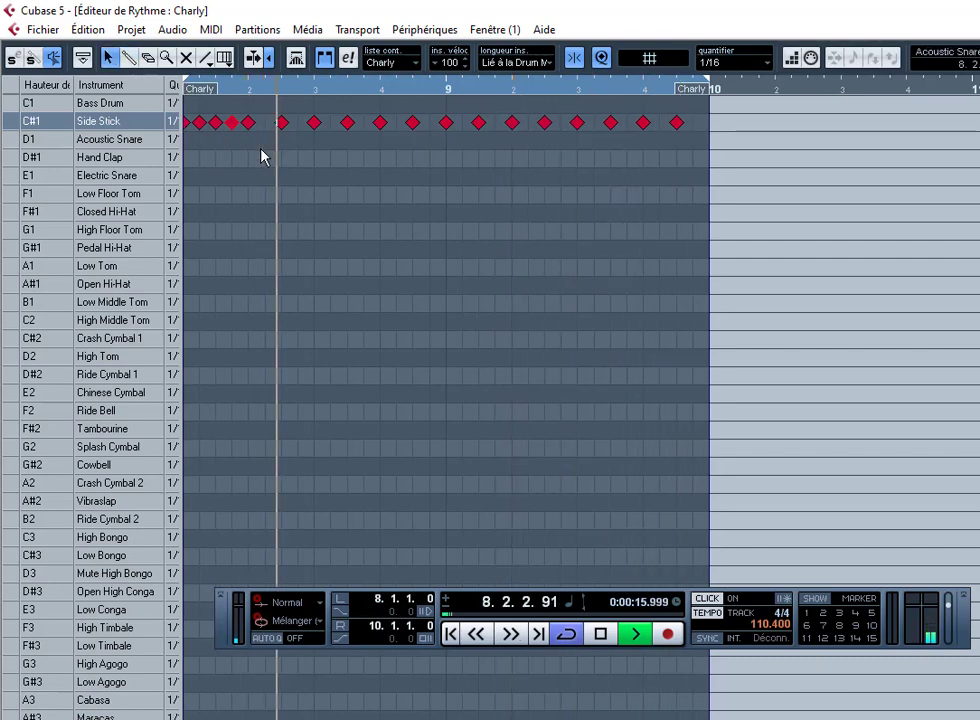
pyautogui.rightClick(260, 148)
pyautogui.click(277, 144)
pyautogui.click(248, 122)
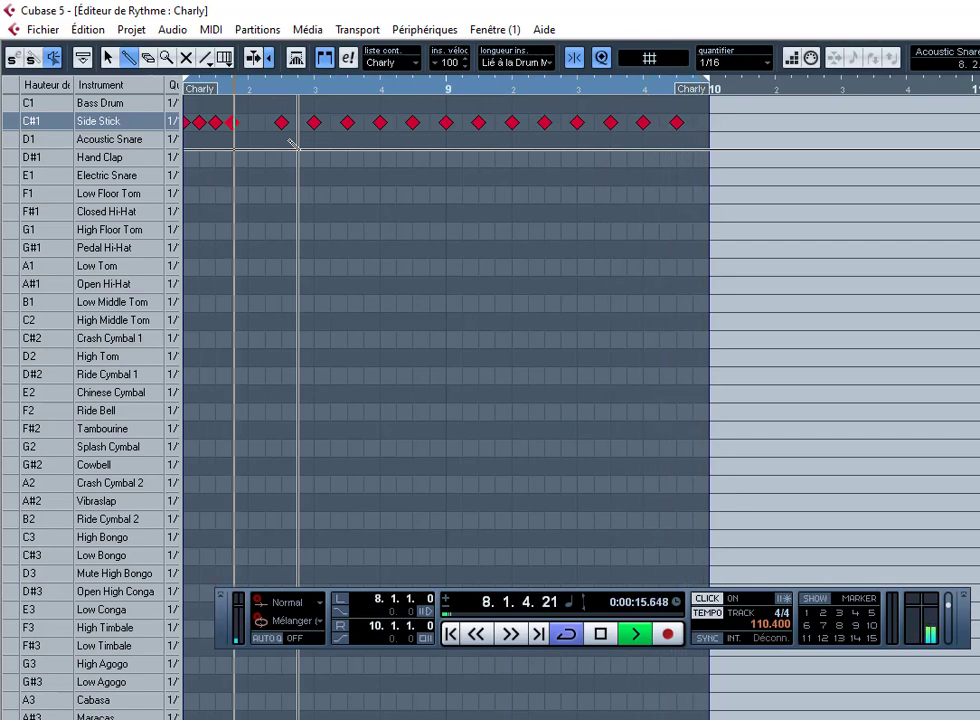
pyautogui.click(272, 123)
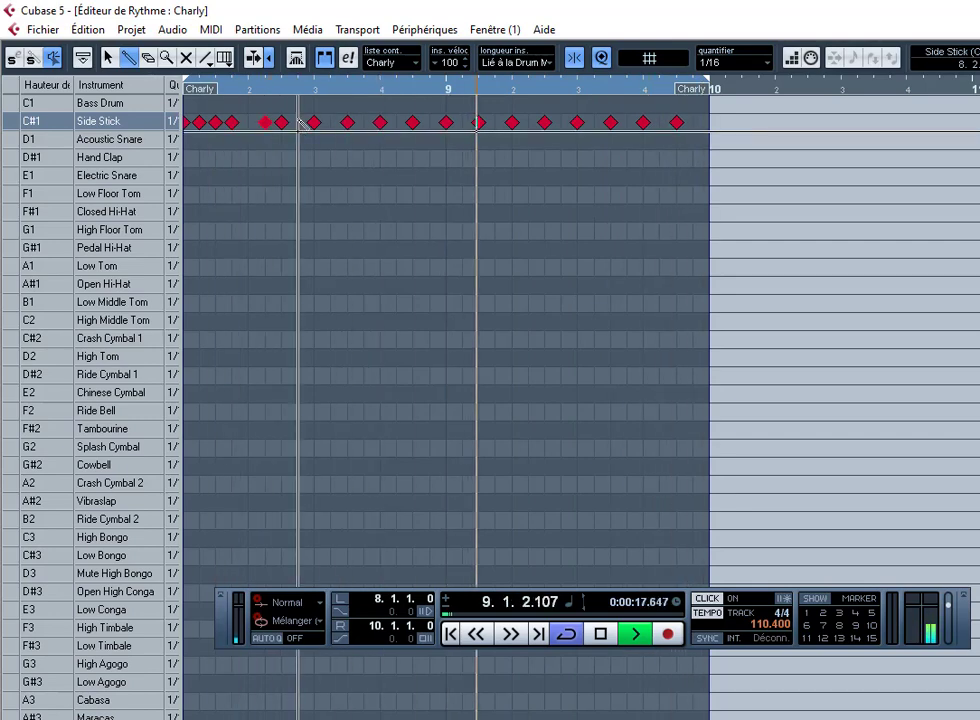
pyautogui.click(298, 122)
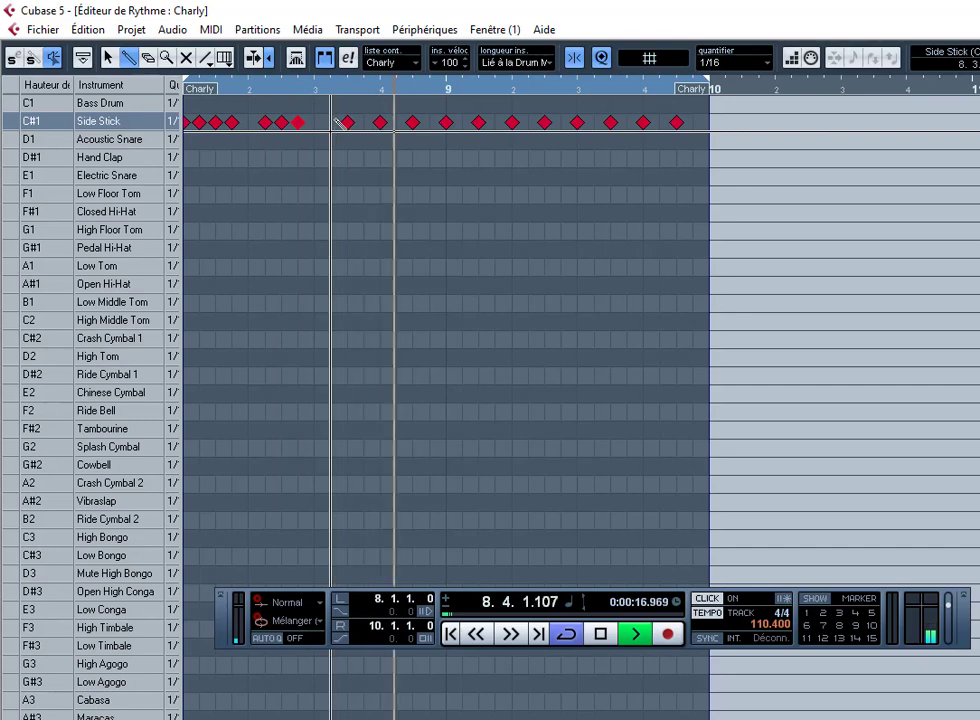
pyautogui.click(335, 122)
pyautogui.click(347, 122)
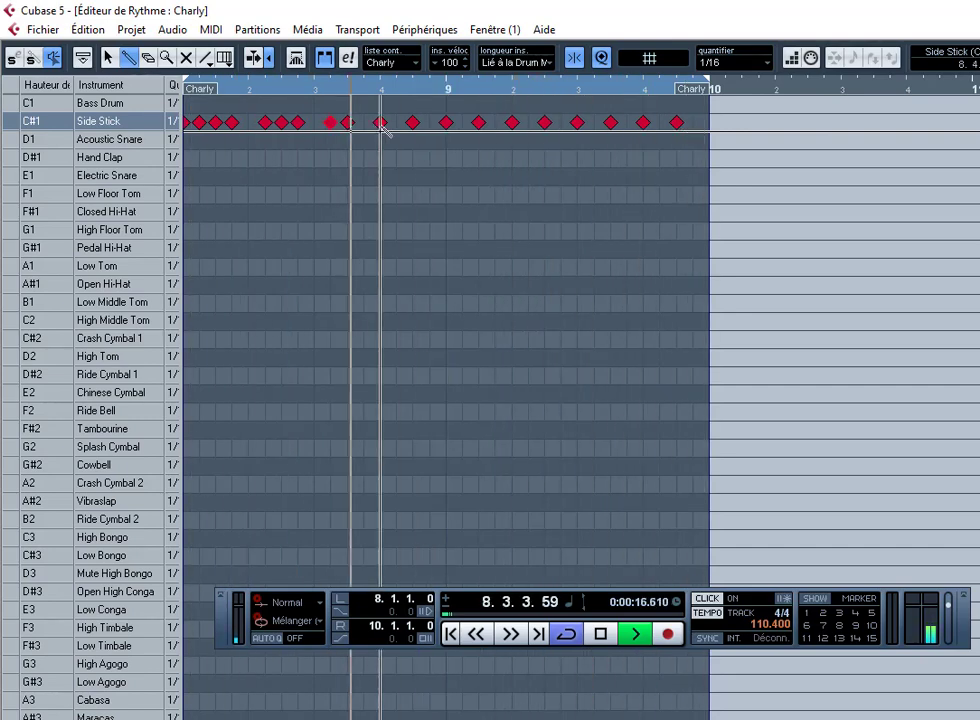
pyautogui.click(411, 122)
pyautogui.click(411, 158)
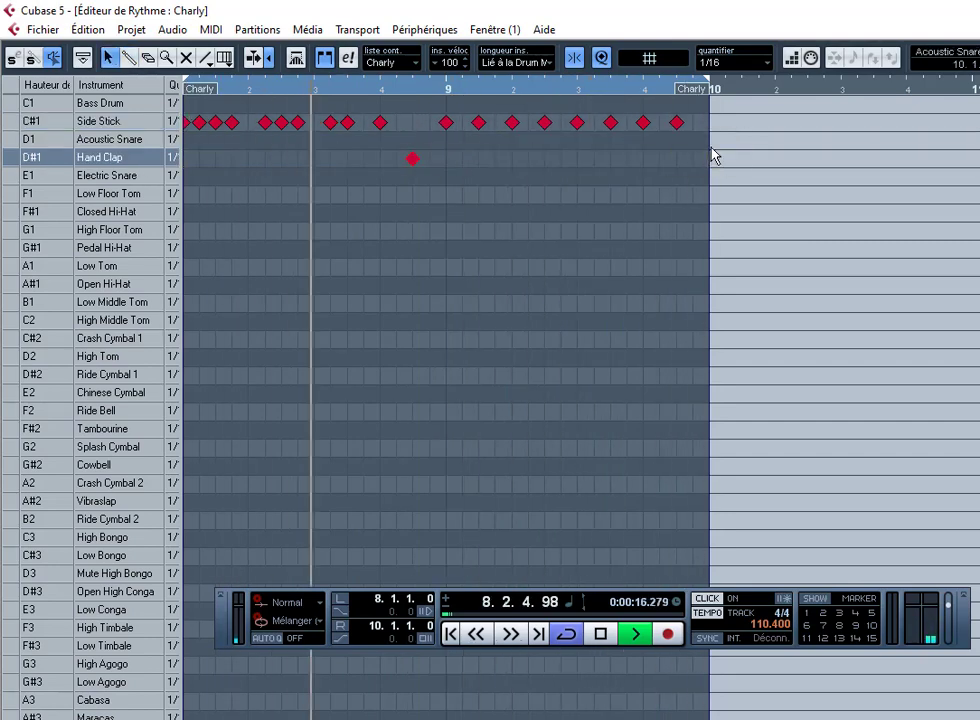
# Step: Rework bar 9's Side Stick sixteenths around beat 3 and place a Hand Clap at its end
pyautogui.rightClick(507, 150)
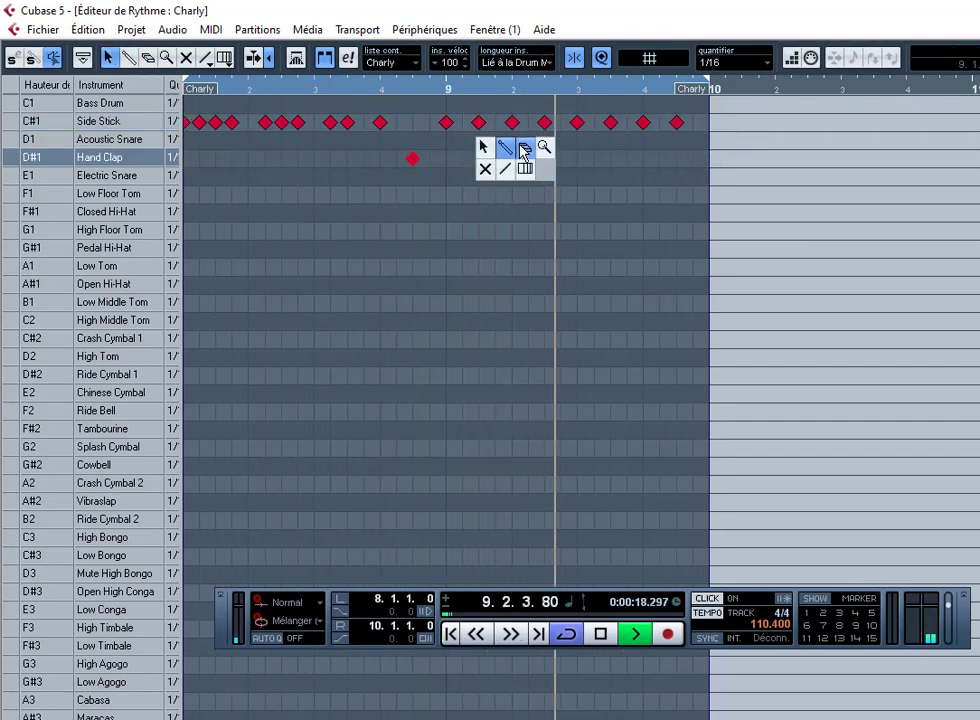
pyautogui.click(514, 150)
pyautogui.click(495, 122)
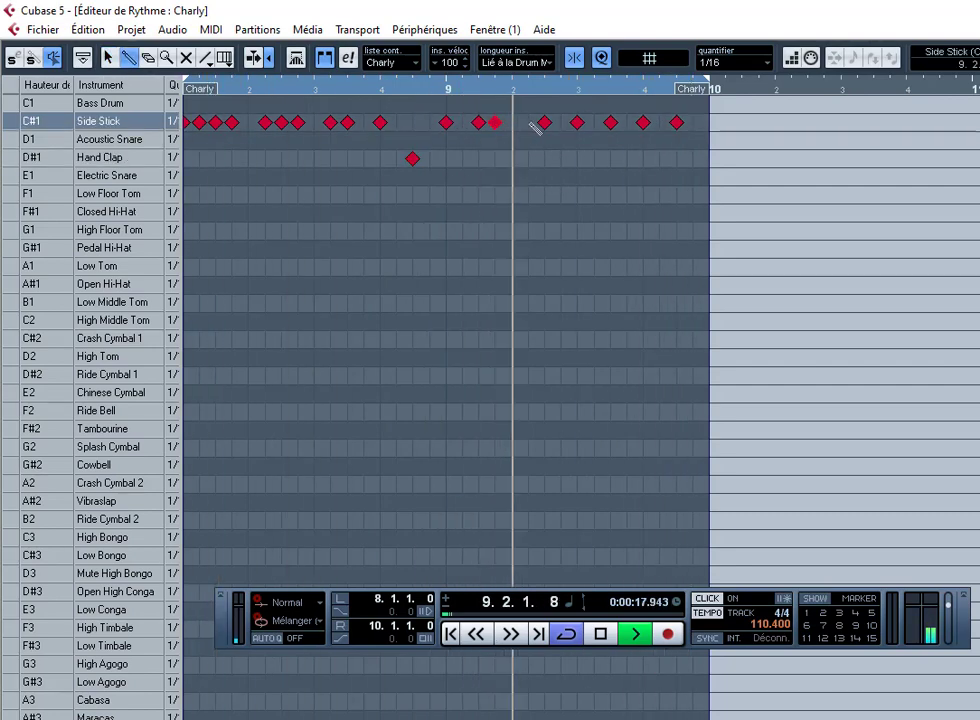
pyautogui.click(528, 122)
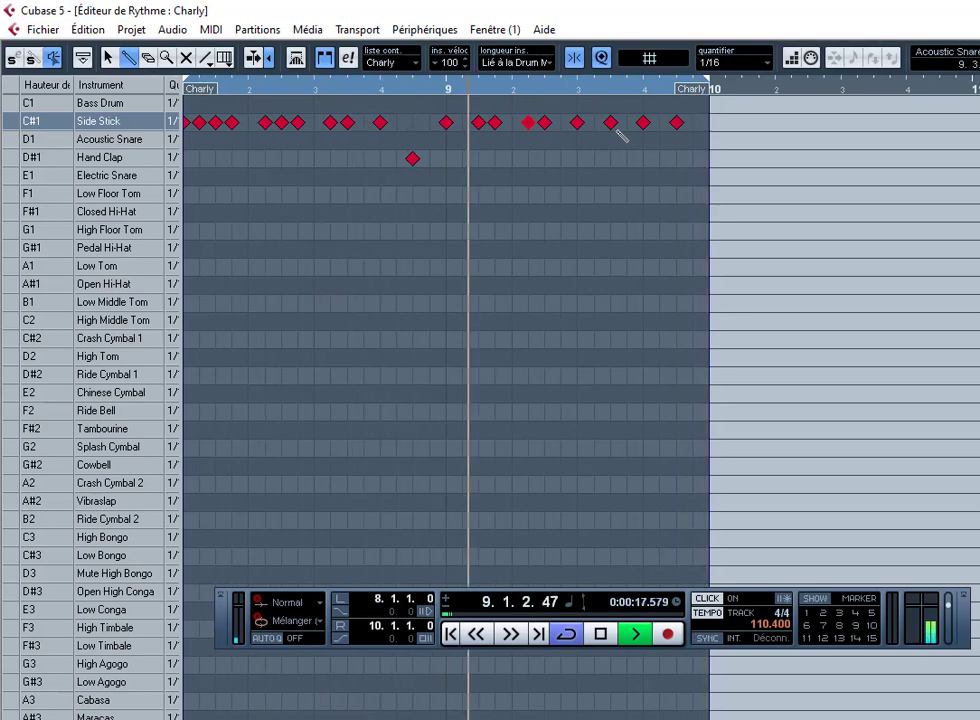
pyautogui.click(577, 122)
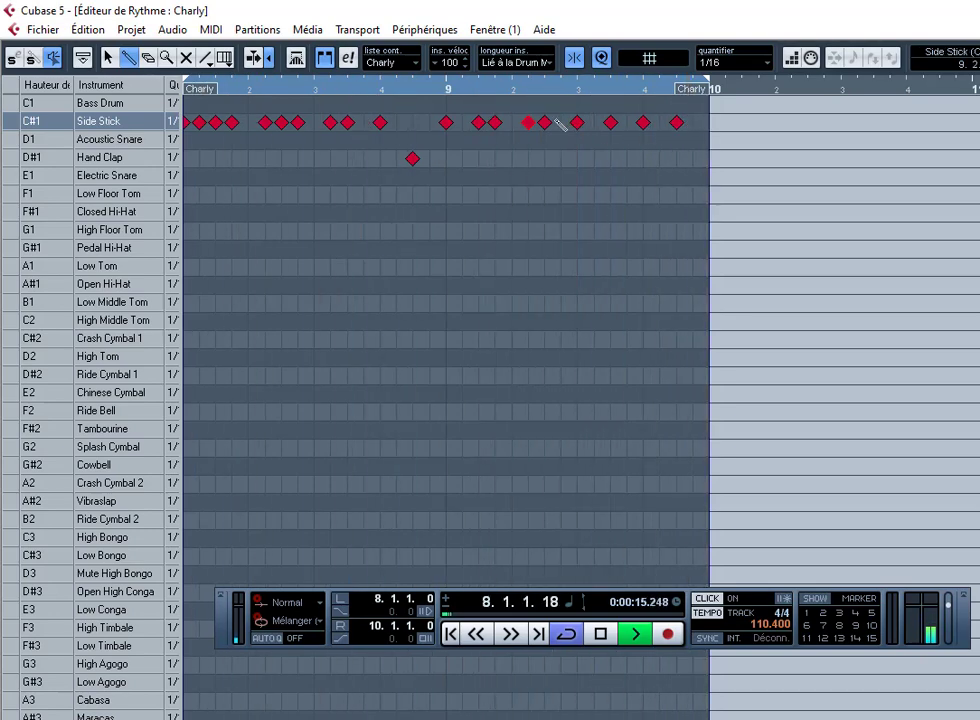
pyautogui.click(561, 122)
pyautogui.click(577, 122)
pyautogui.click(594, 122)
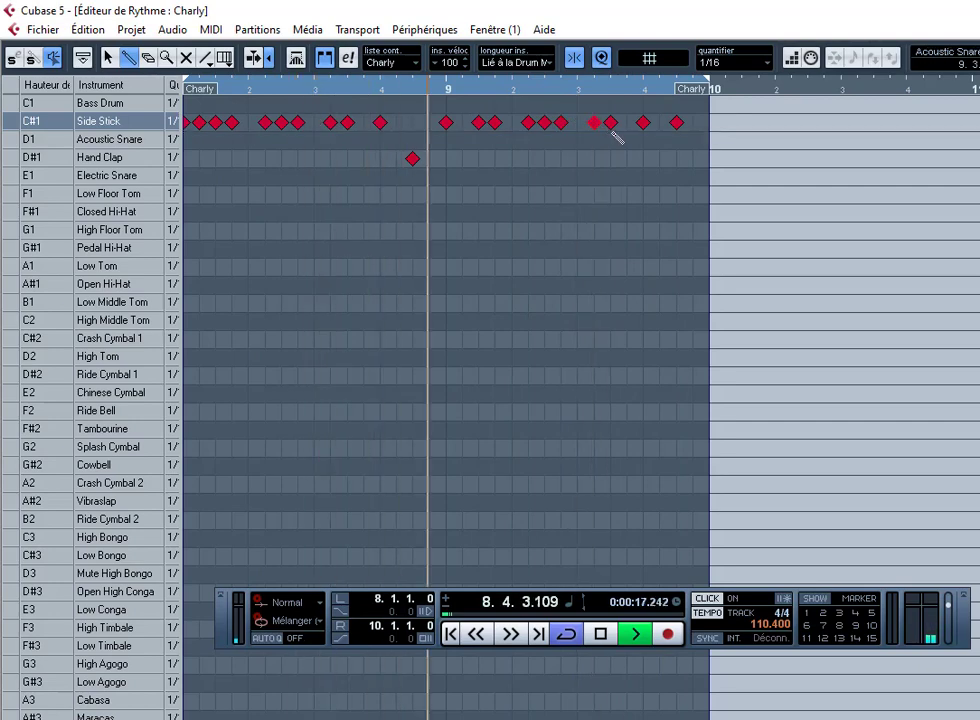
pyautogui.click(677, 158)
pyautogui.click(677, 122)
# Step: Deselect the notes and close the Charly drum editor back to the project
pyautogui.press('1')
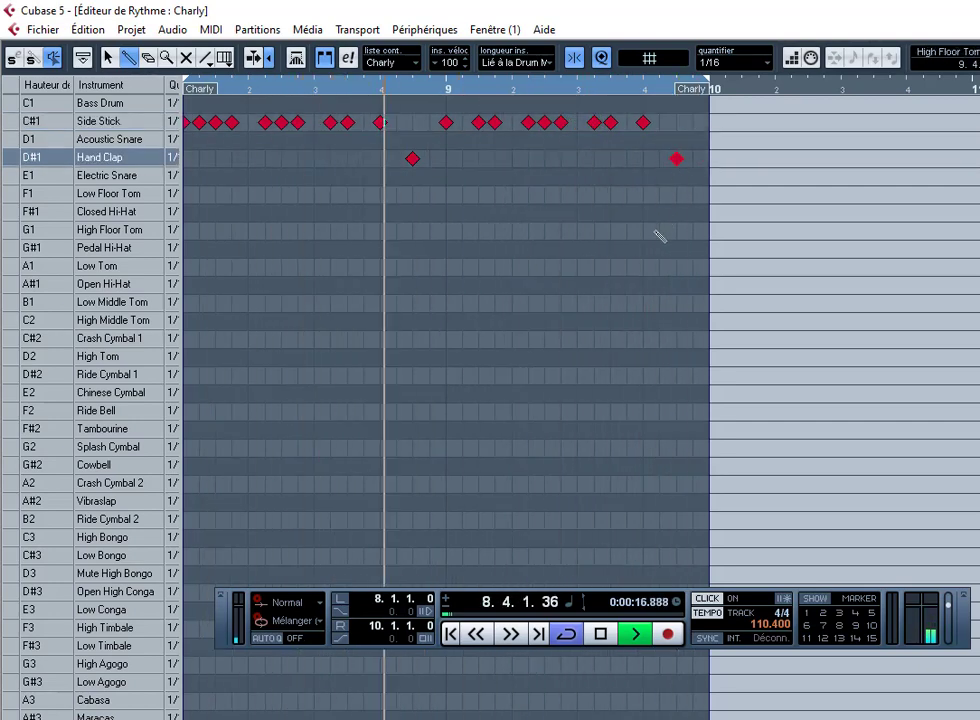
pyautogui.click(656, 232)
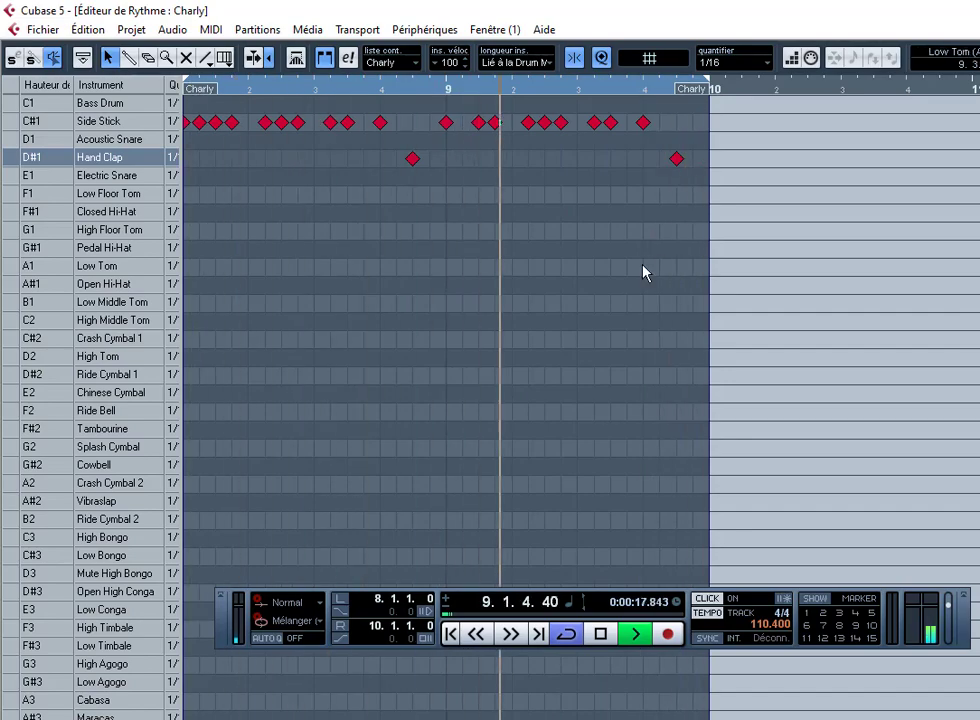
pyautogui.press('Return')
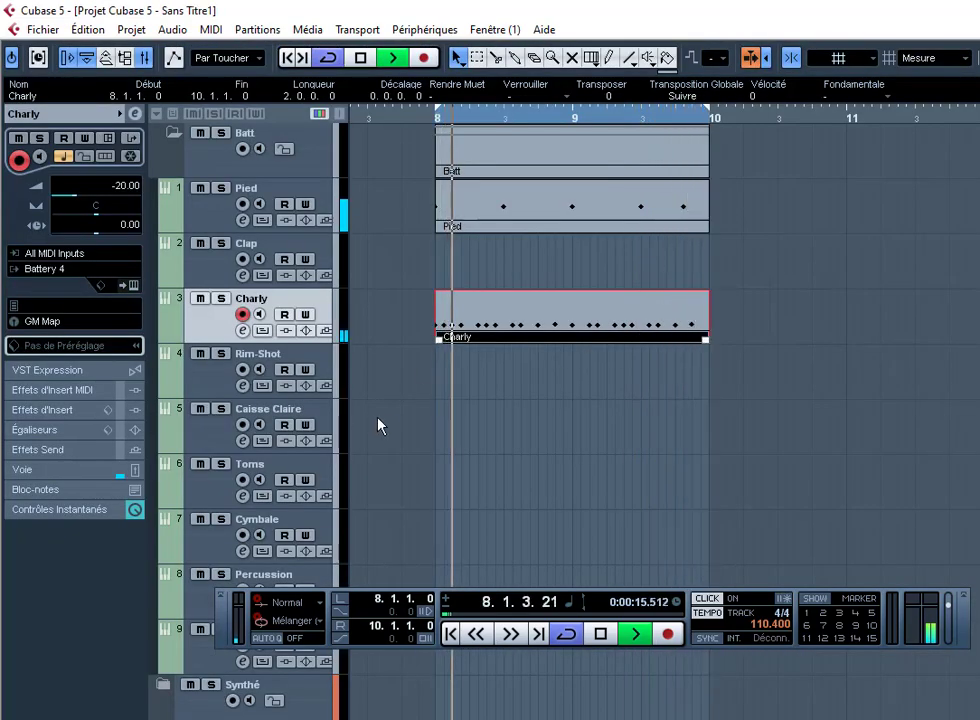
# Step: Arm the Rim-Shot track, record a new take over bars 8–10 after undoing the first, and open it
pyautogui.click(377, 418)
pyautogui.click(313, 355)
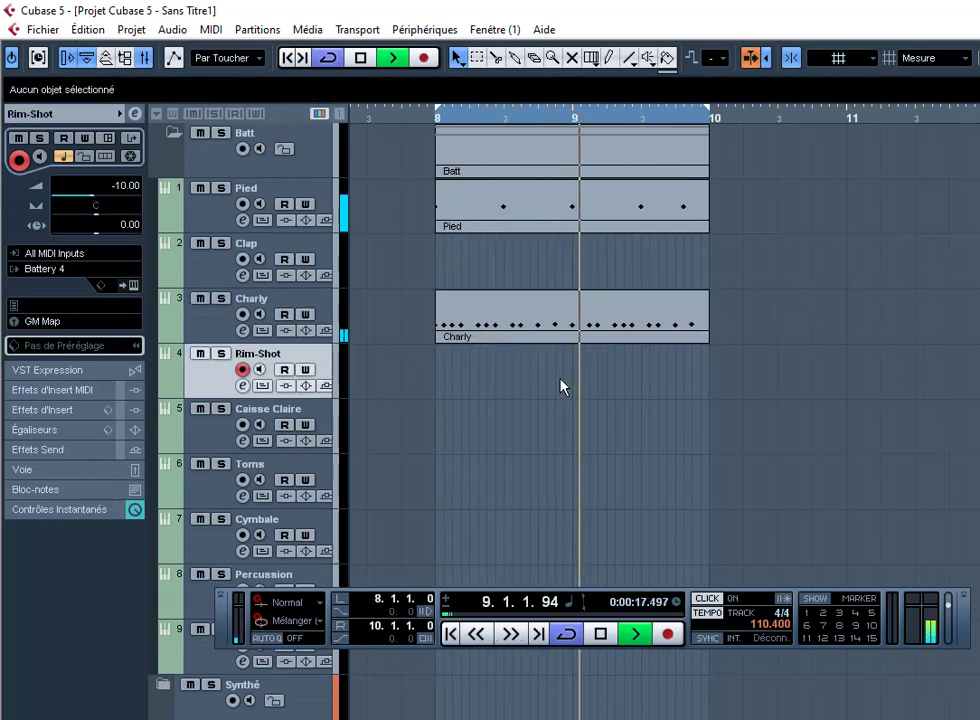
pyautogui.press('KP_Multiply')
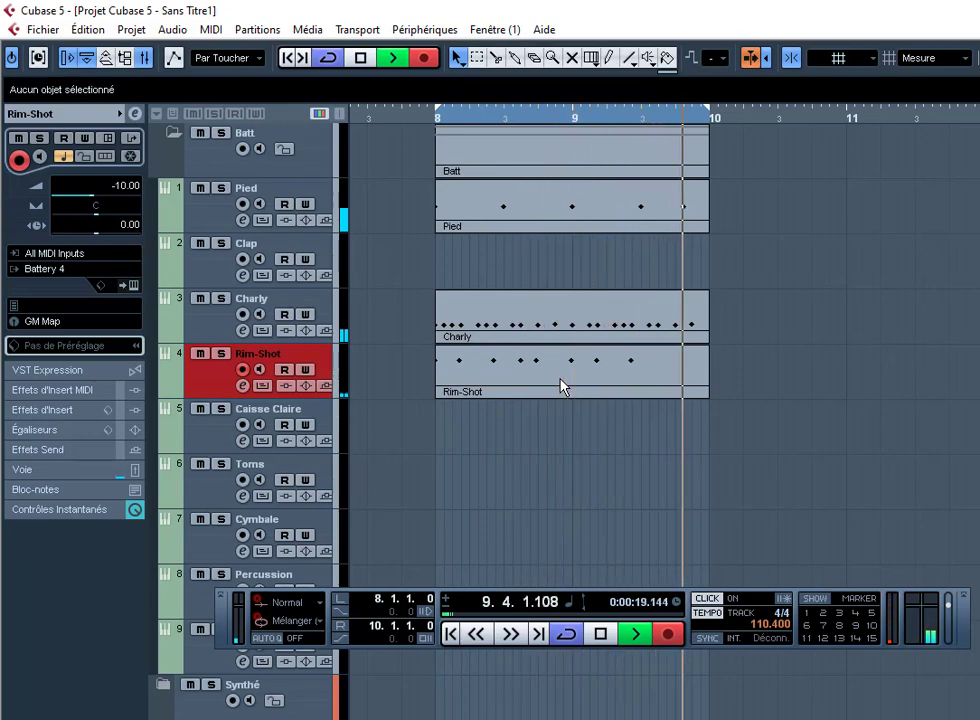
pyautogui.hotkey('ctrl', 'z')
pyautogui.press('KP_Multiply')
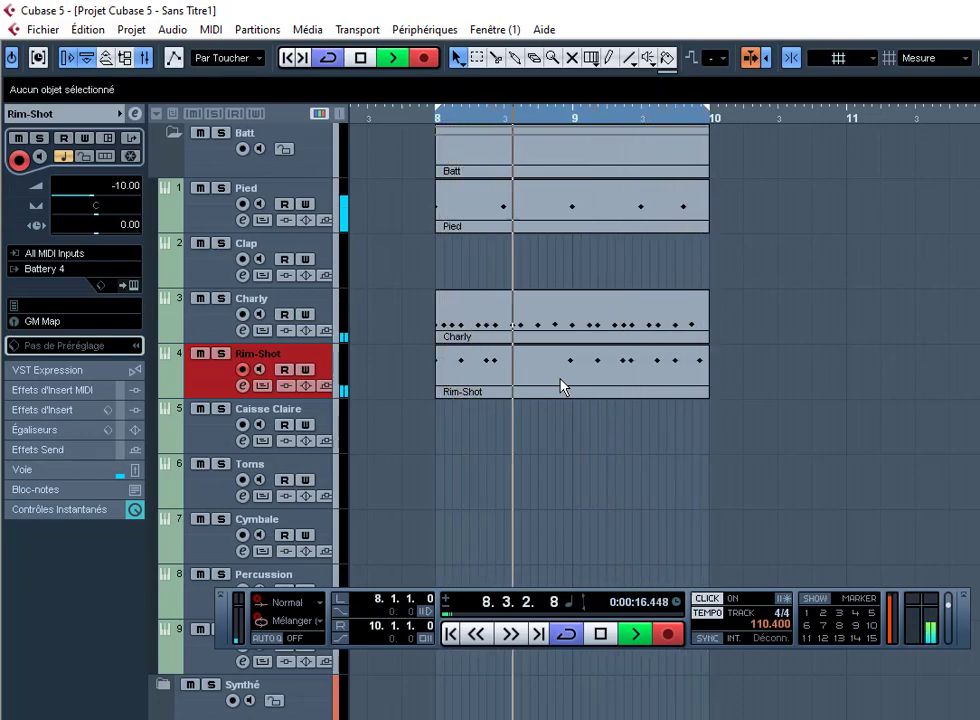
pyautogui.press('KP_Multiply')
pyautogui.doubleClick(561, 388)
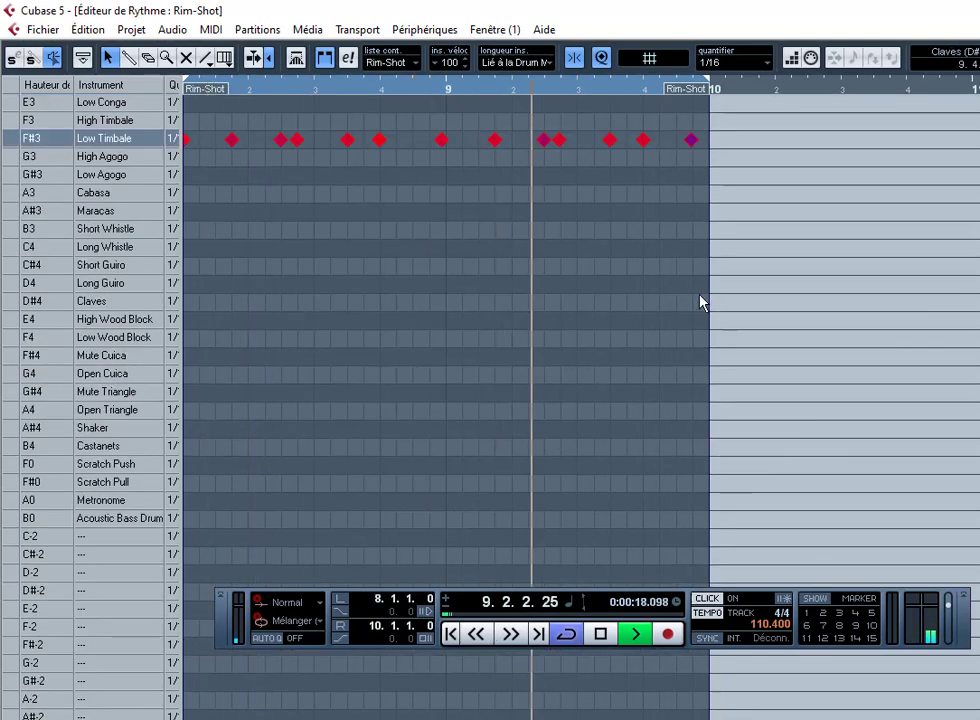
# Step: Apply Forcer la Vélocité to give all Low Timbale notes one fixed velocity
pyautogui.press('Menu')
pyautogui.press('f')
pyautogui.press('f')
pyautogui.press('f')
pyautogui.press('Return')
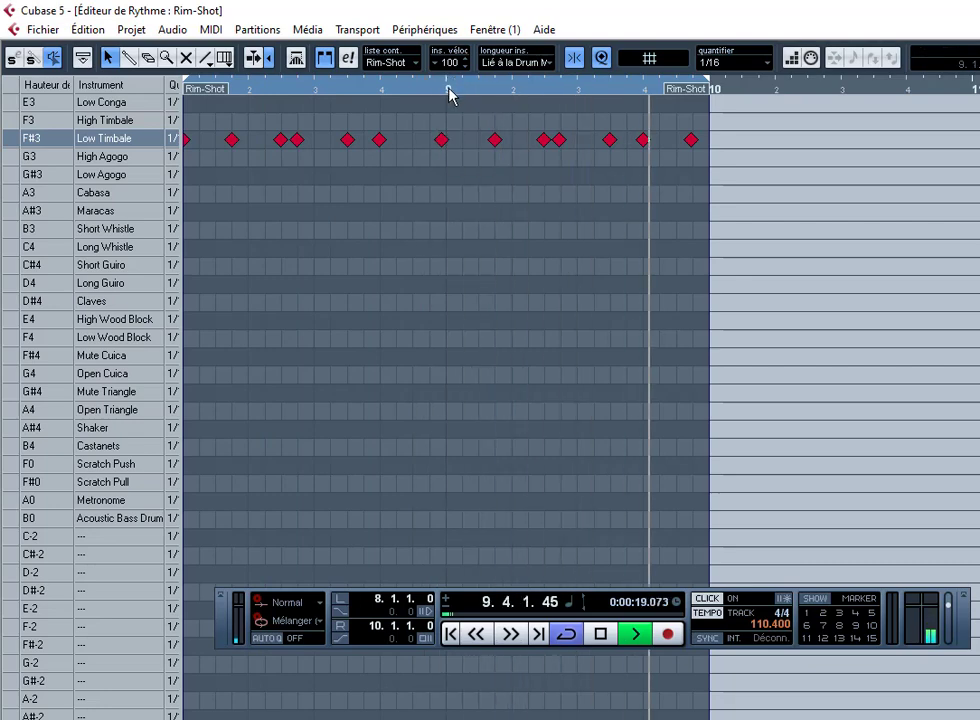
# Step: Zoom and scroll through the Rim-Shot notes across bars 8–10 and enable Autoscroll
pyautogui.moveTo(449, 88); pyautogui.dragTo(459, 179)
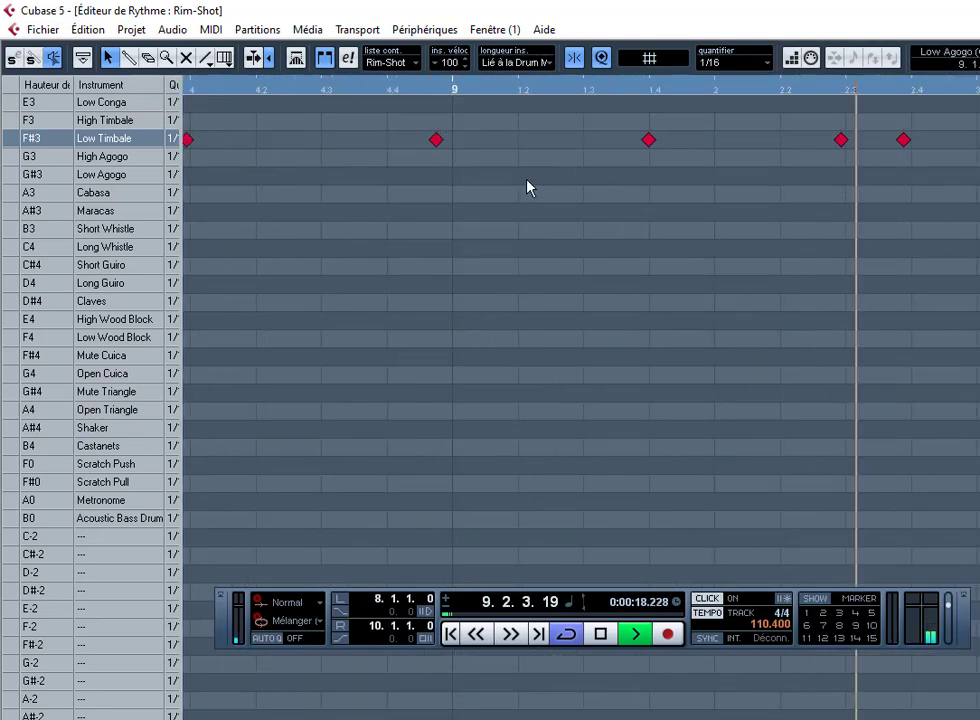
pyautogui.press('g')
pyautogui.press('g')
pyautogui.press('g')
pyautogui.press('g')
pyautogui.press('g')
pyautogui.press('g')
pyautogui.press('g')
pyautogui.press('g')
pyautogui.press('g')
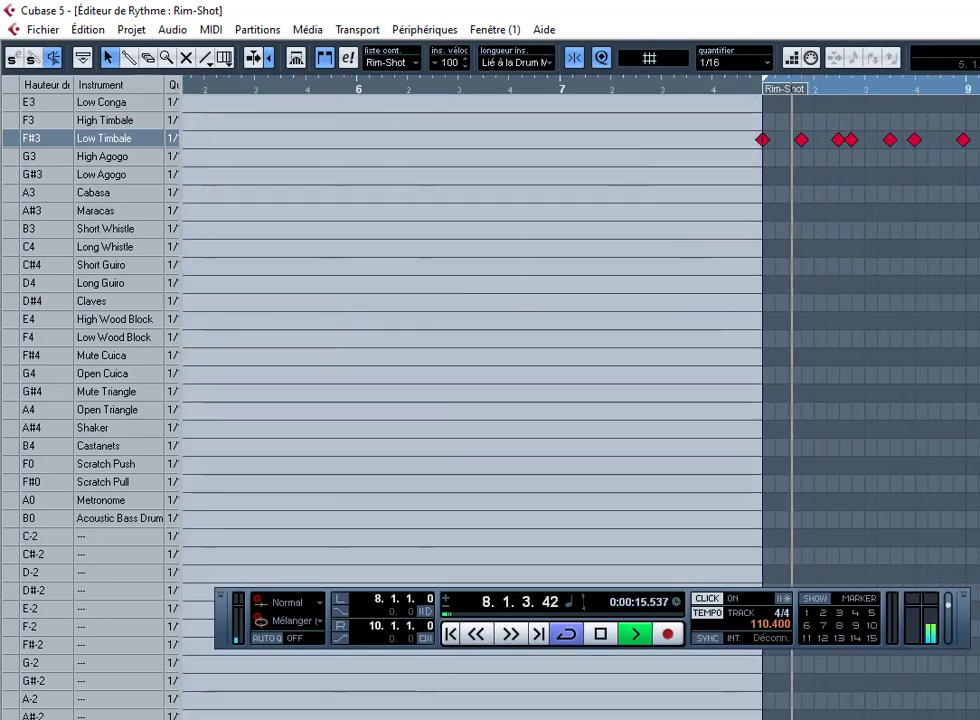
pyautogui.hscroll(-3, 580, 400)
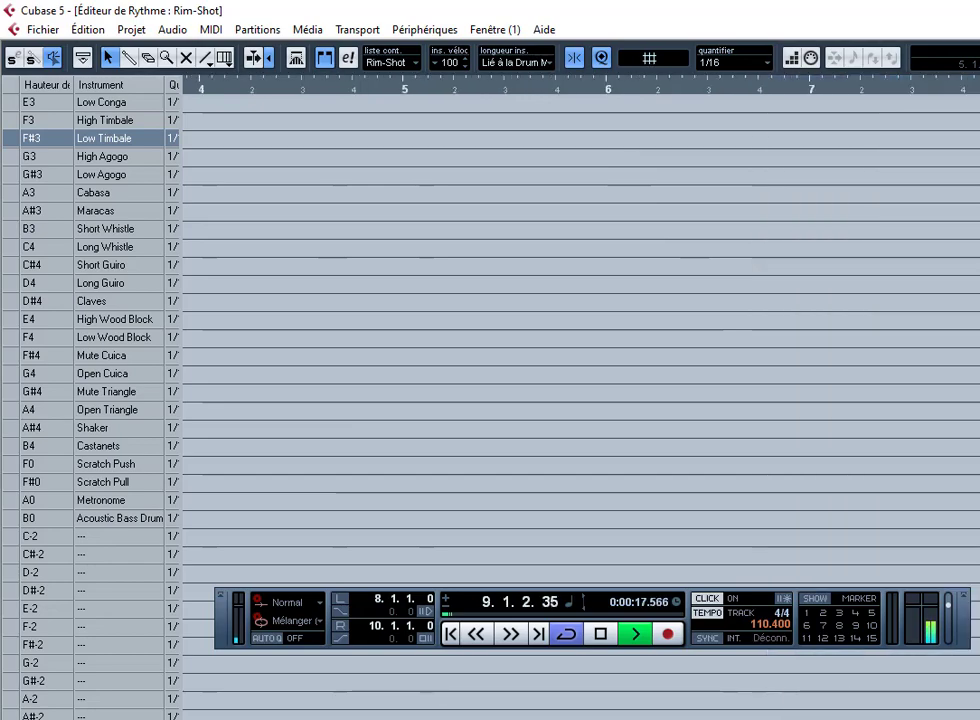
pyautogui.hscroll(4, 823, 240)
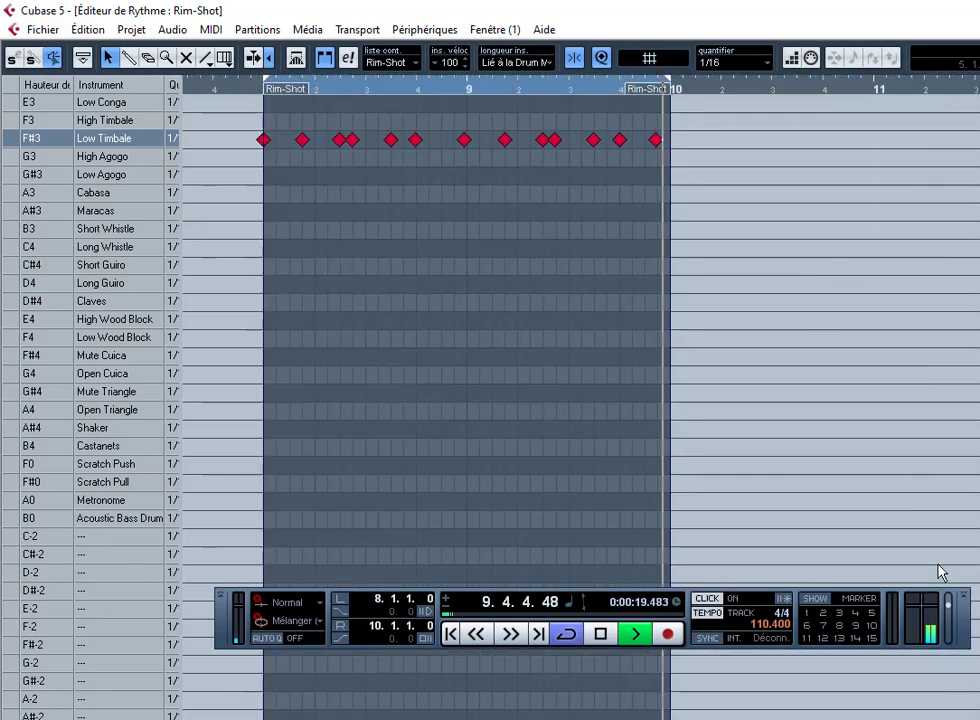
pyautogui.scroll(4, 234, 98)
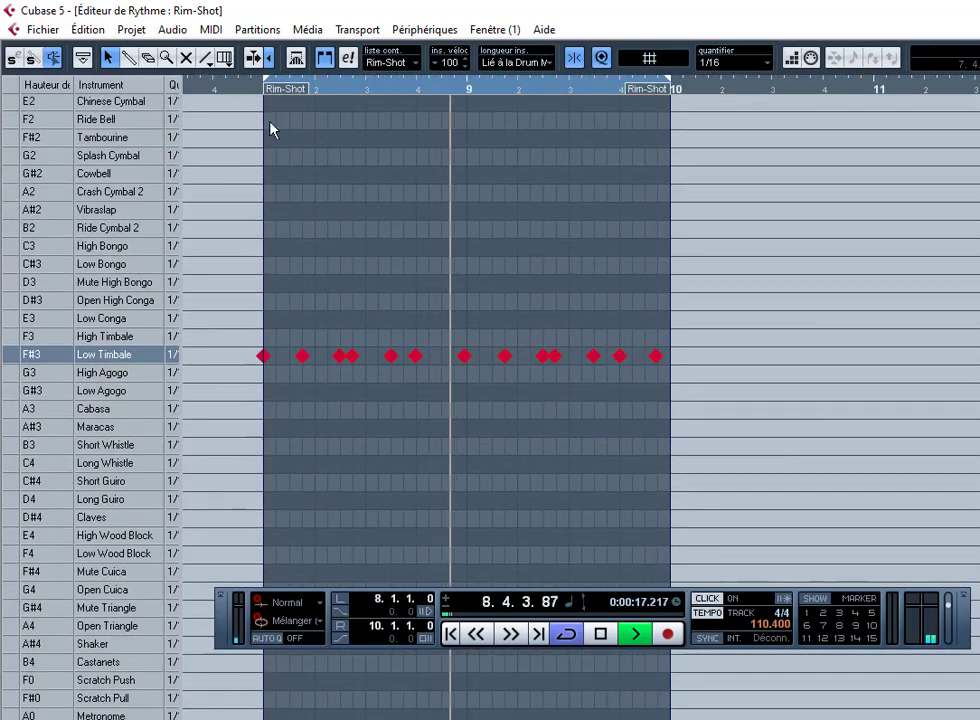
pyautogui.hscroll(-6, 300, 263)
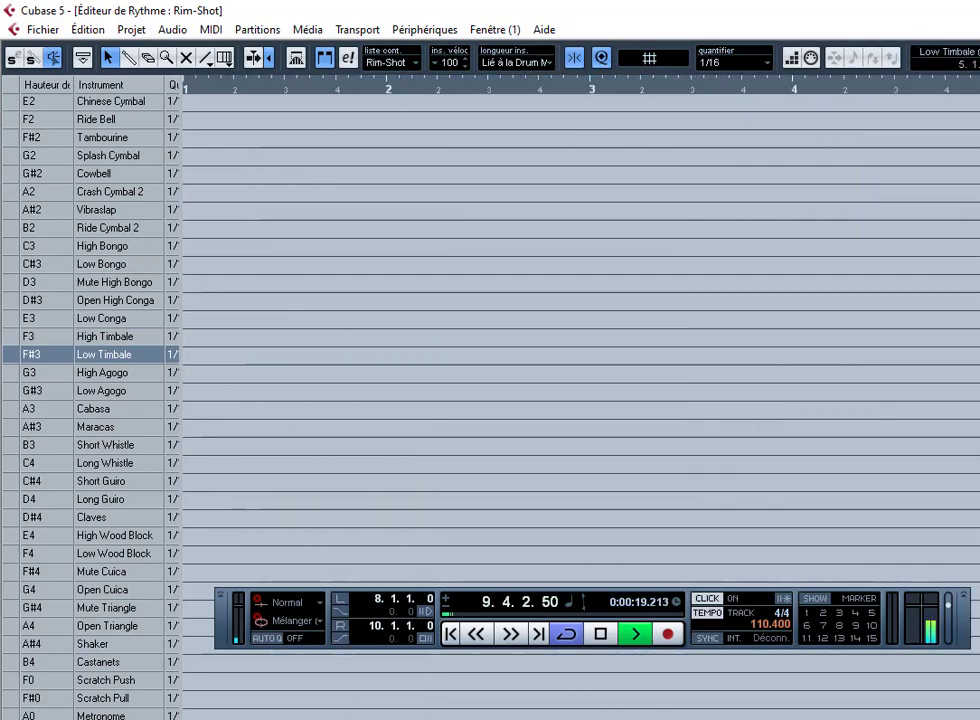
pyautogui.press('f')
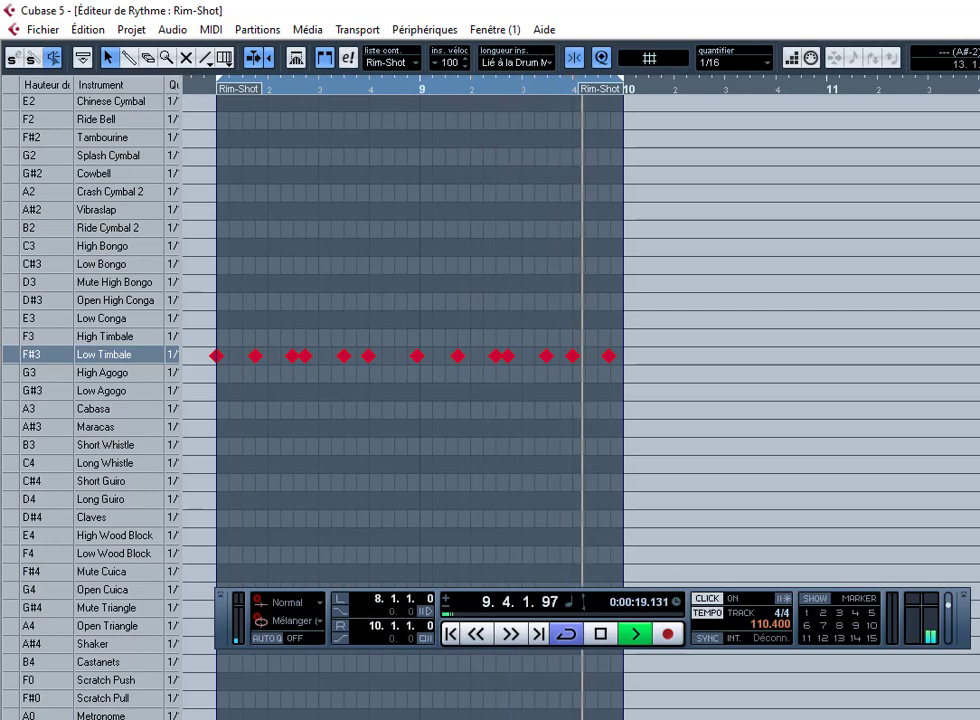
pyautogui.press('Menu')
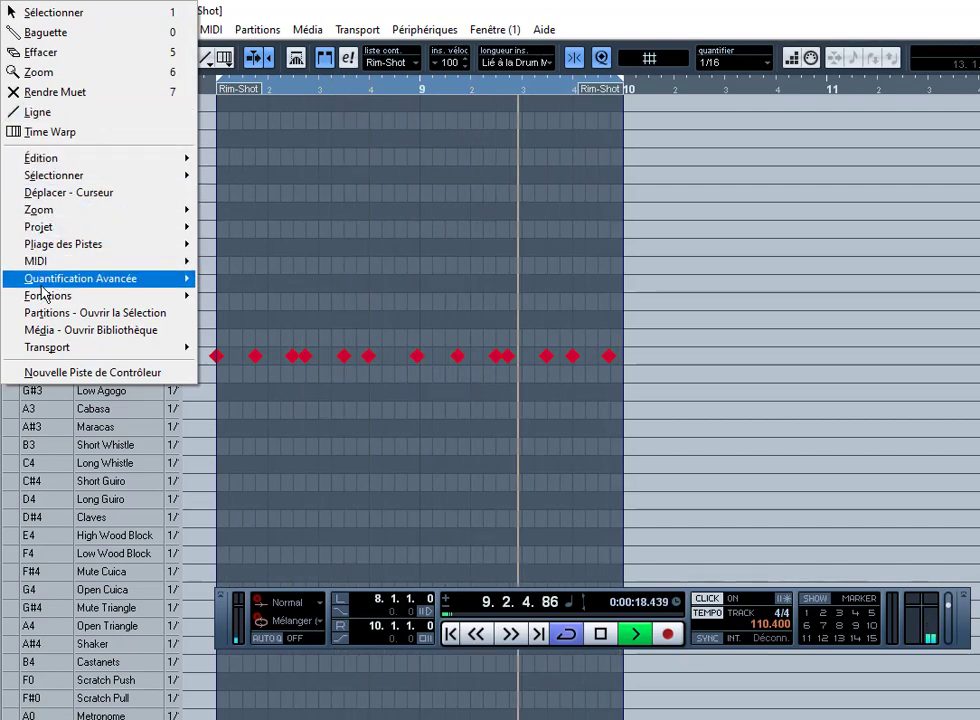
# Step: Apply Forcer la Vélocité to the Rim-Shot notes in the drum editor
pyautogui.moveTo(21, 284)
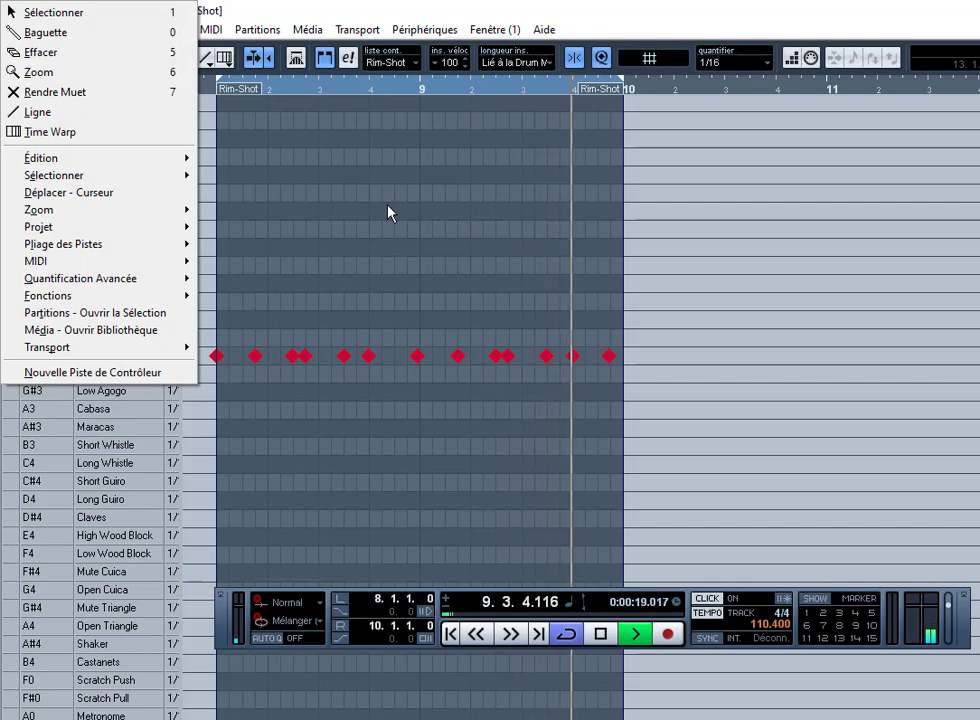
pyautogui.press('f')
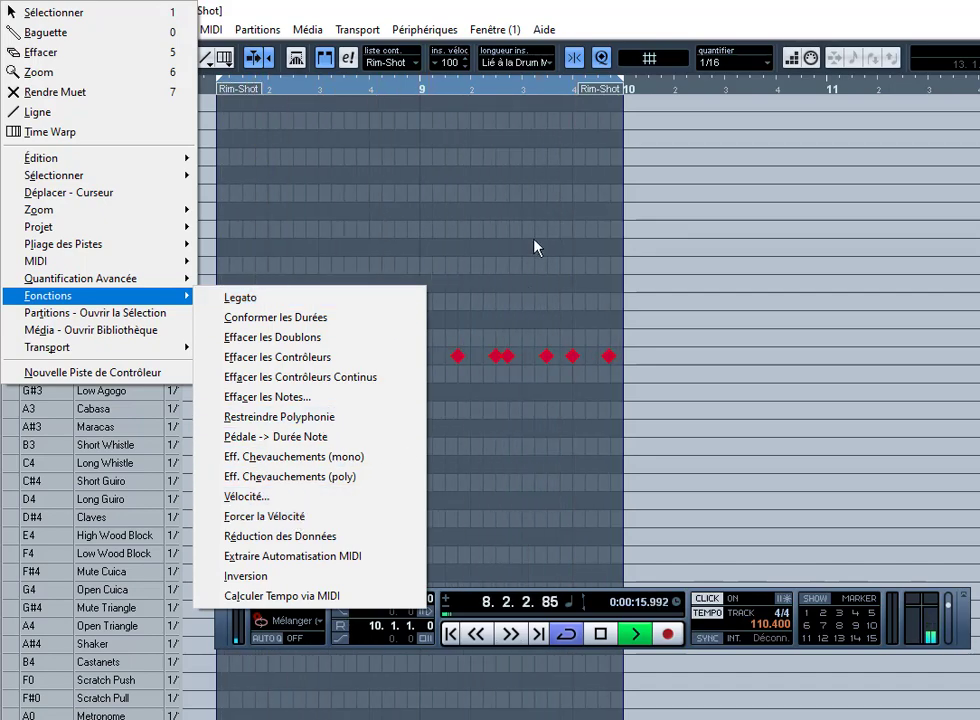
pyautogui.press('f')
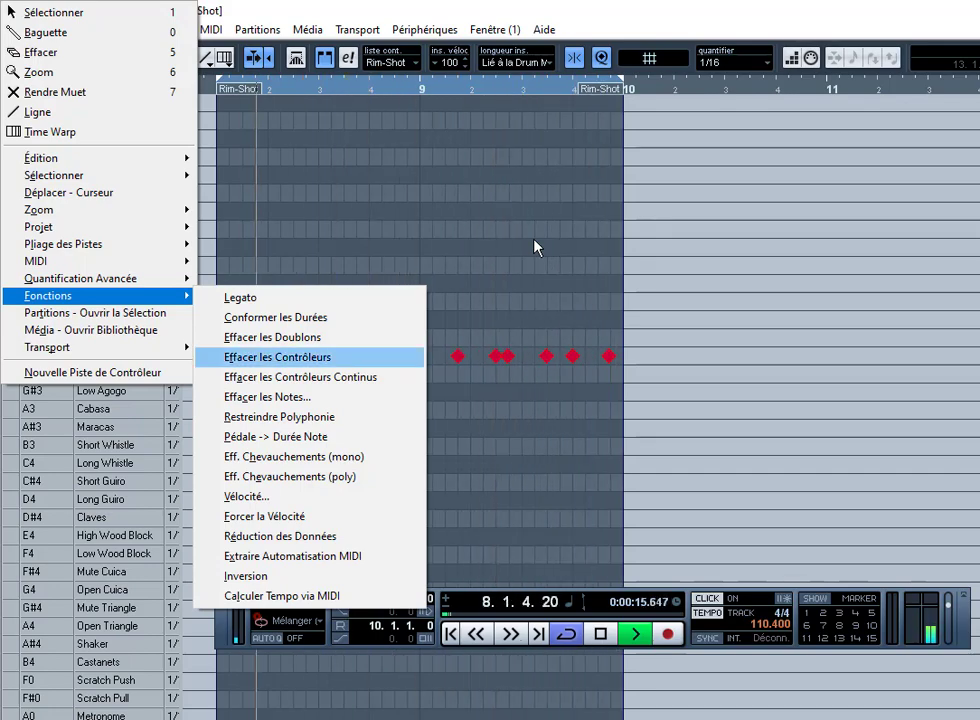
pyautogui.press('f')
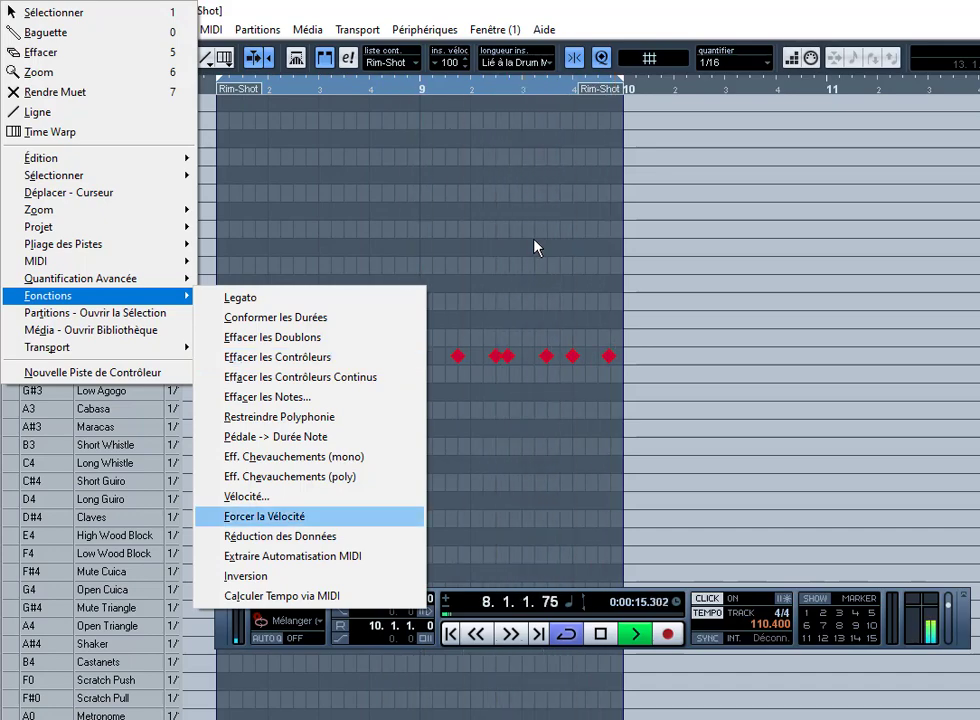
pyautogui.press('Return')
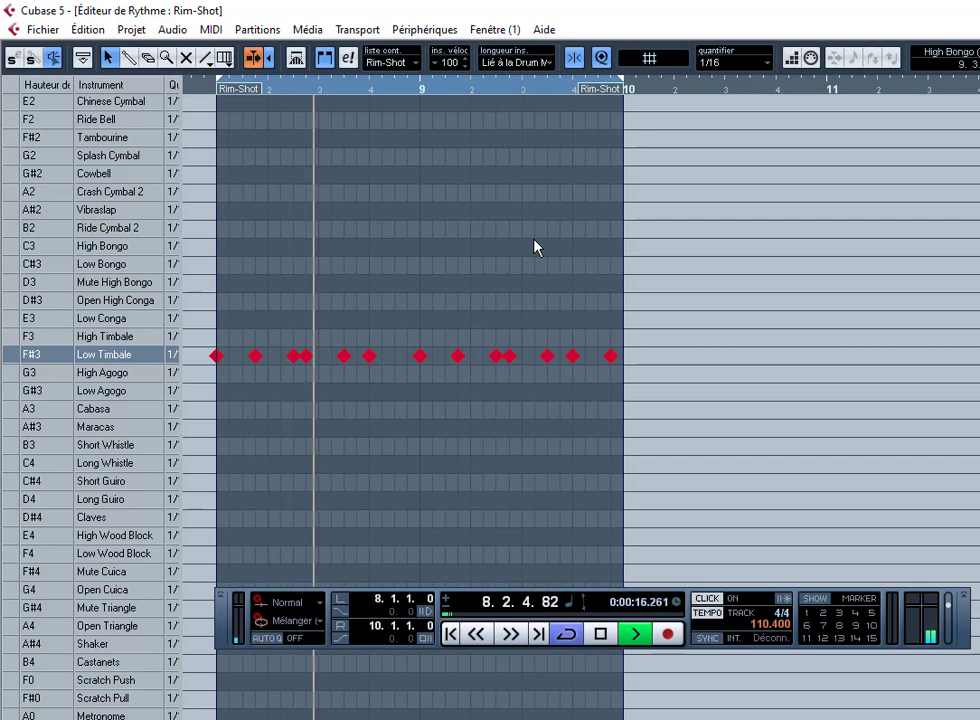
# Step: Apply Forcer la Vélocité a second time, then close the Éditeur de Rythme
pyautogui.press('Menu')
pyautogui.press('f')
pyautogui.press('Down')
pyautogui.press('Down')
pyautogui.press('Down')
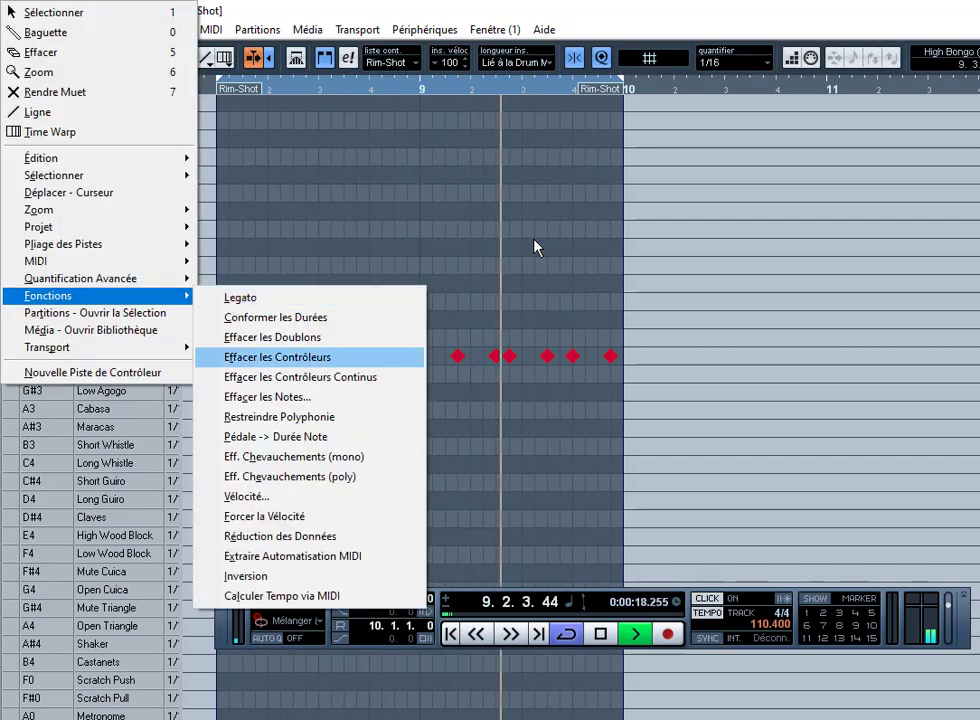
pyautogui.press('Down')
pyautogui.press('Down')
pyautogui.press('Down')
pyautogui.press('Down')
pyautogui.press('Down')
pyautogui.press('Down')
pyautogui.press('Down')
pyautogui.press('Down')
pyautogui.press('Return')
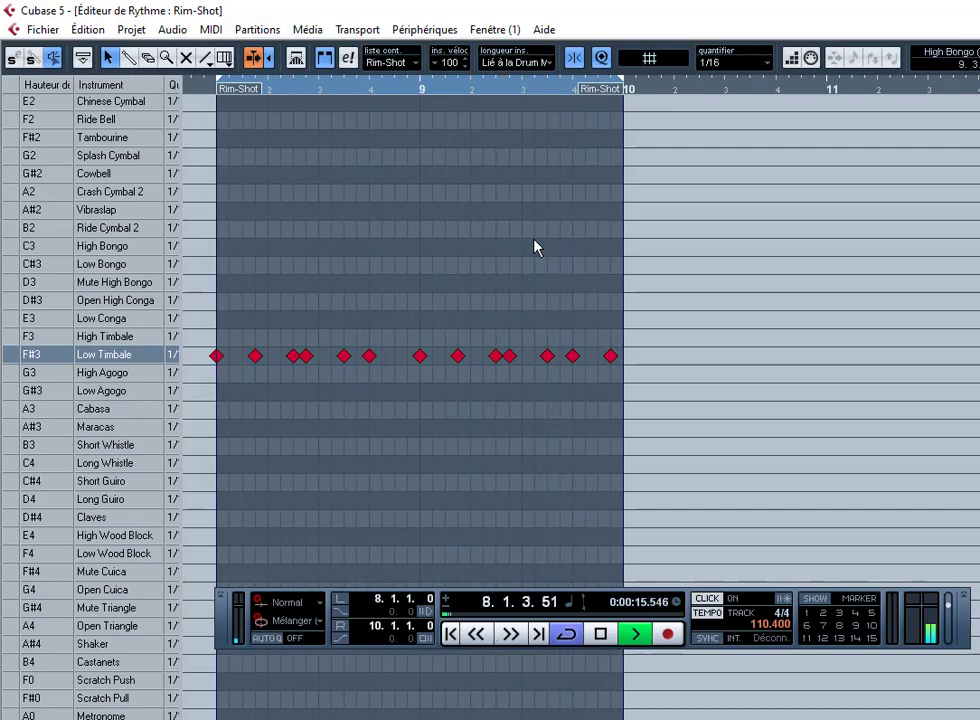
pyautogui.press('Escape')
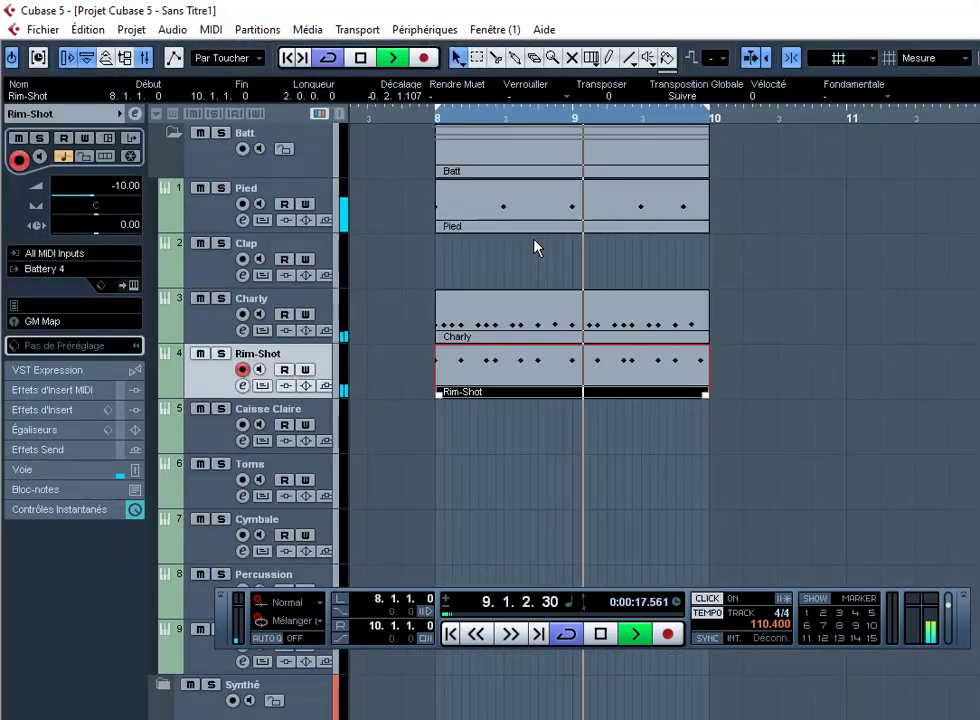
# Step: Hide the Transport panel and record a Congas part over bars 8 to 10
pyautogui.click(451, 512)
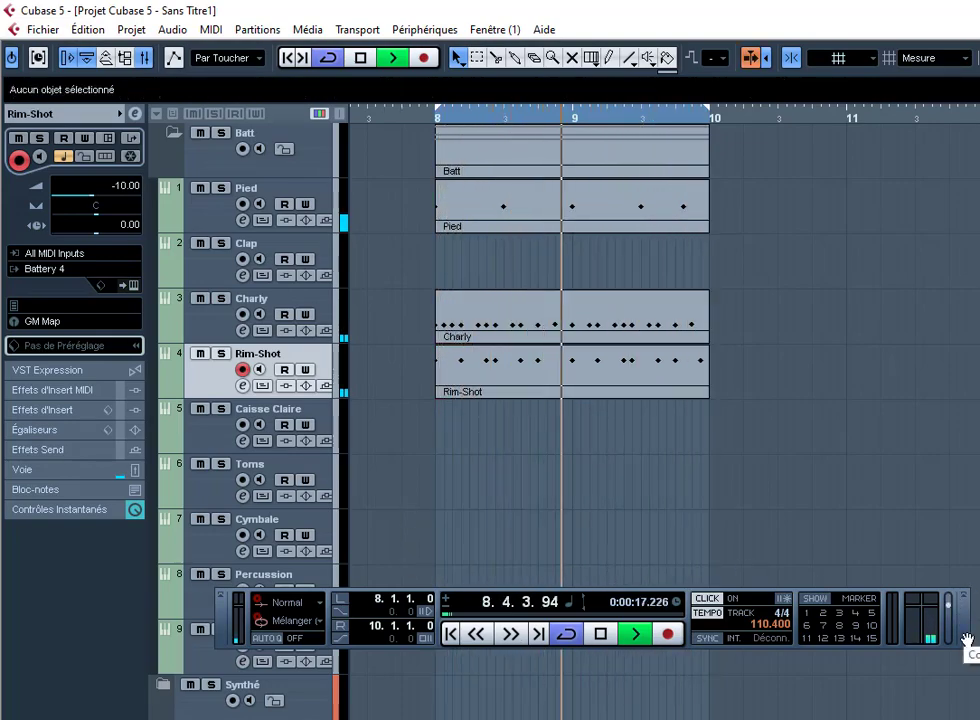
pyautogui.press('F2')
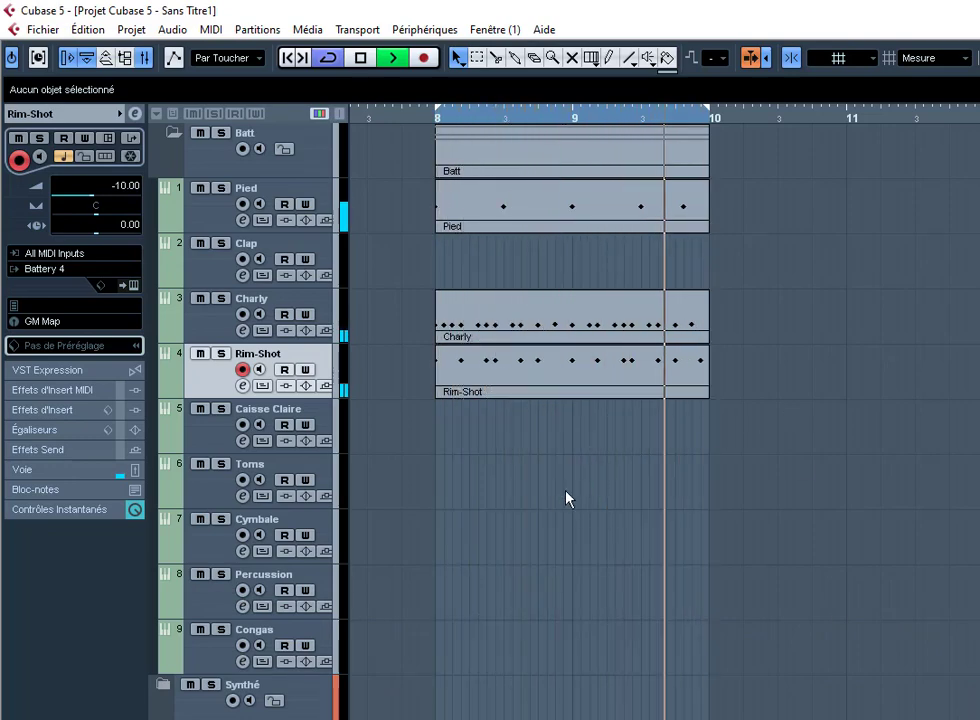
pyautogui.click(329, 582)
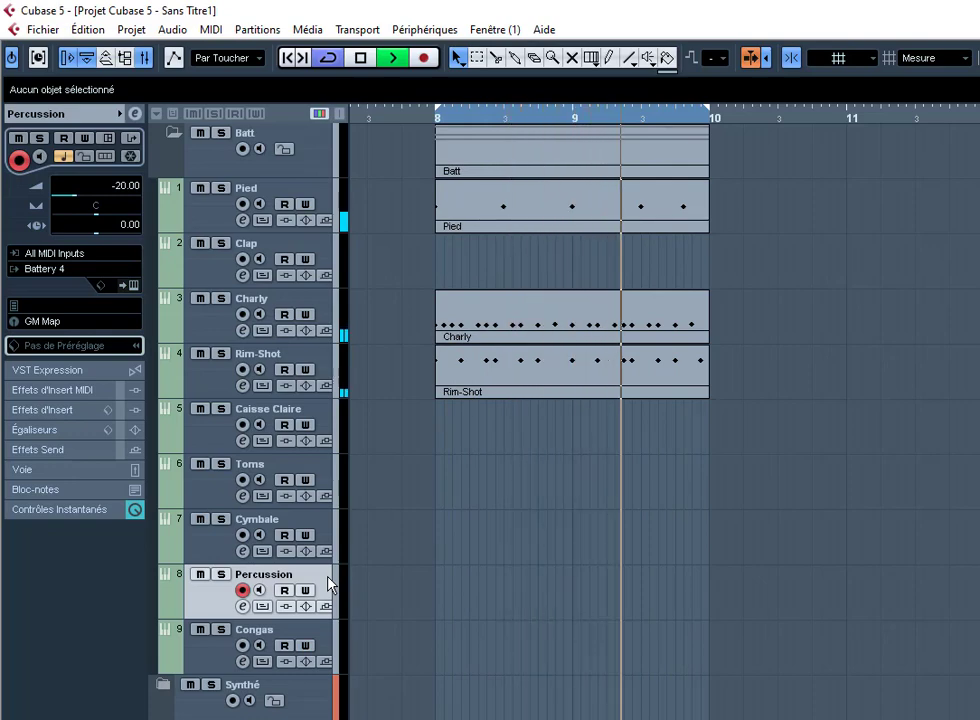
pyautogui.press('Down')
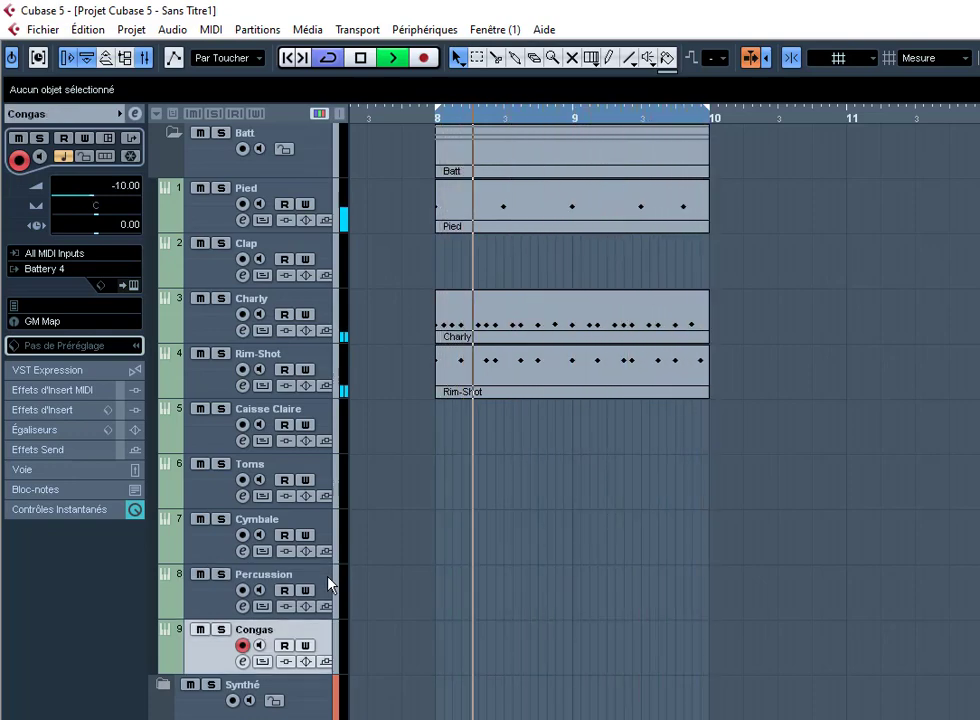
pyautogui.press('KP_Multiply')
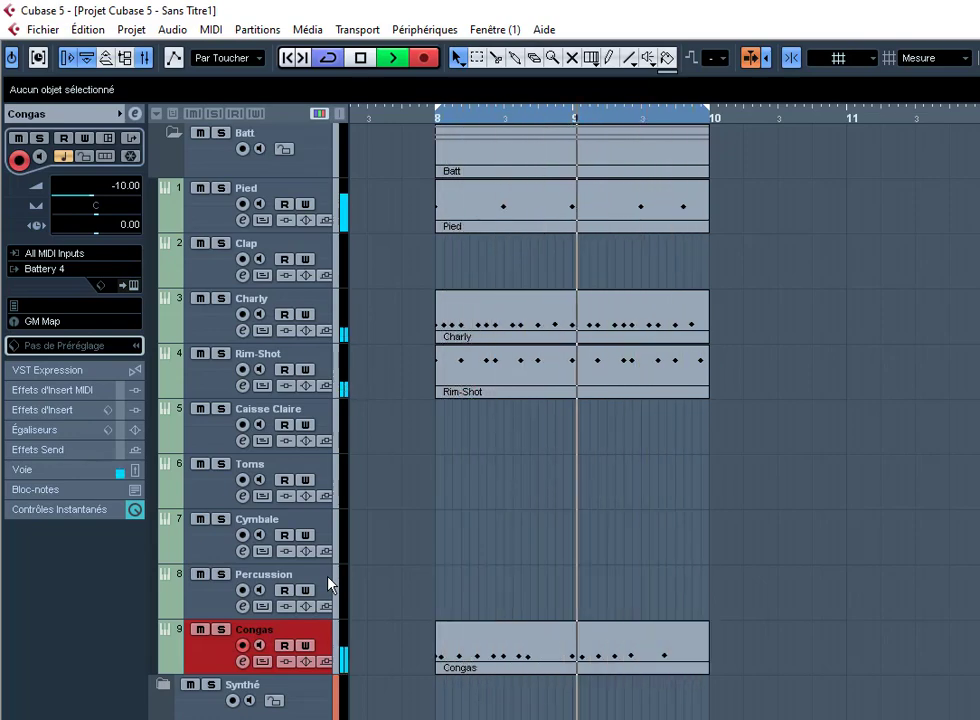
# Step: Force all Congas notes to one fixed velocity in the drum editor, then close it
pyautogui.hotkey('ctrl', 'e')
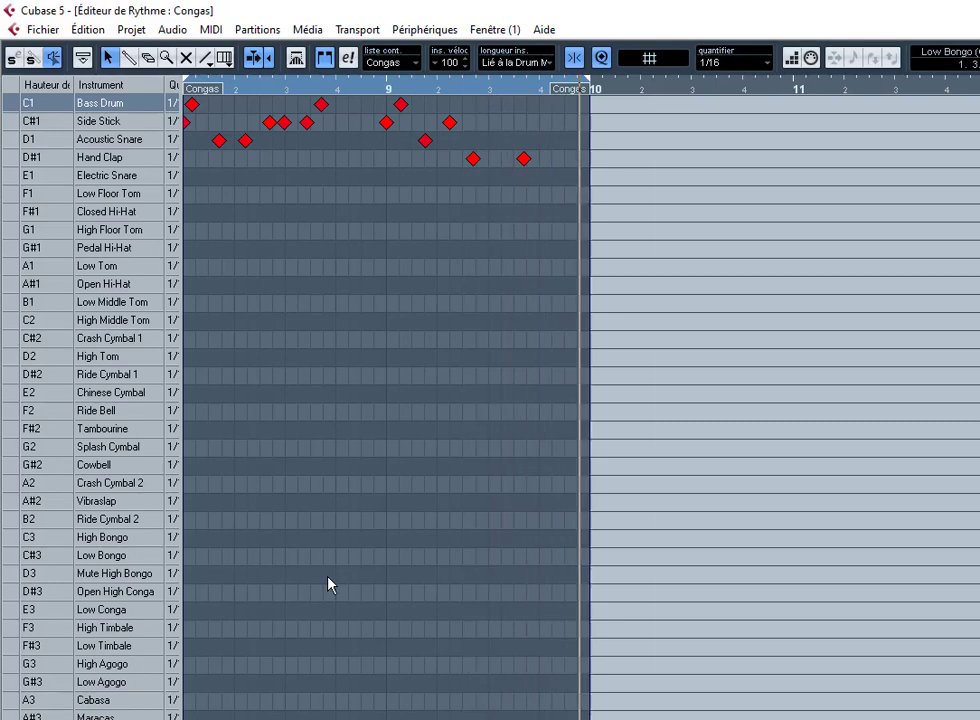
pyautogui.press('Down')
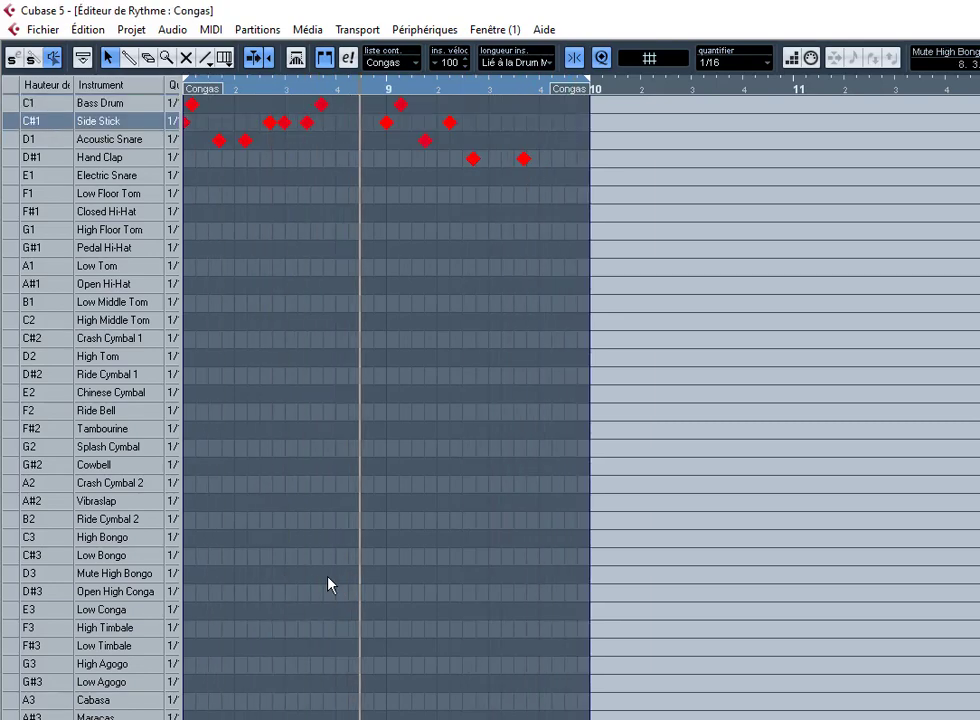
pyautogui.press('Menu')
pyautogui.press('f')
pyautogui.press('f')
pyautogui.press('Return')
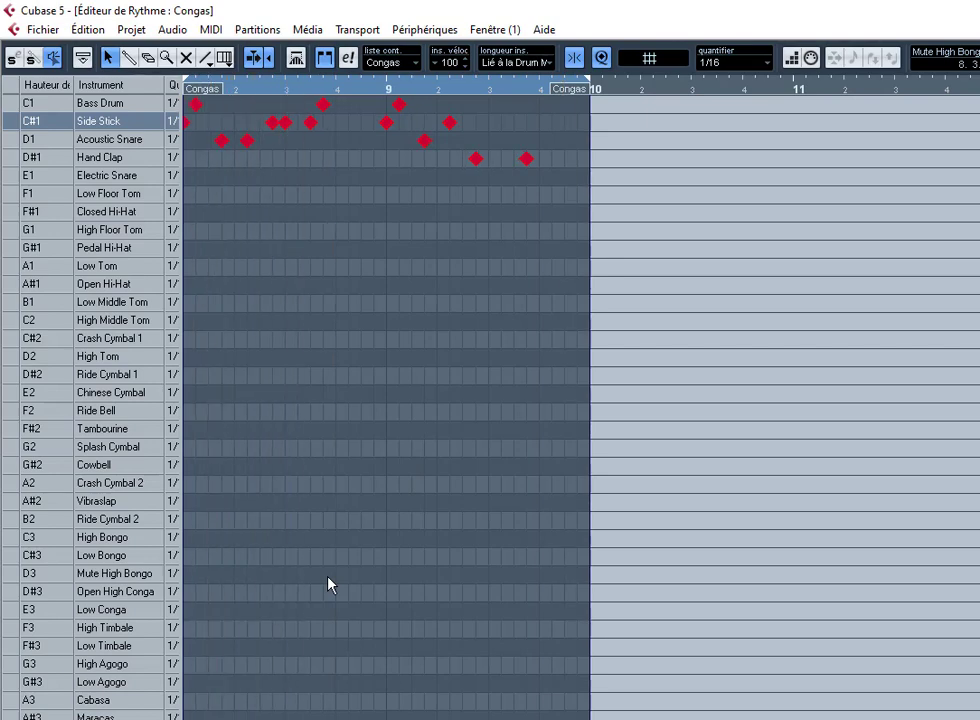
pyautogui.click(349, 173)
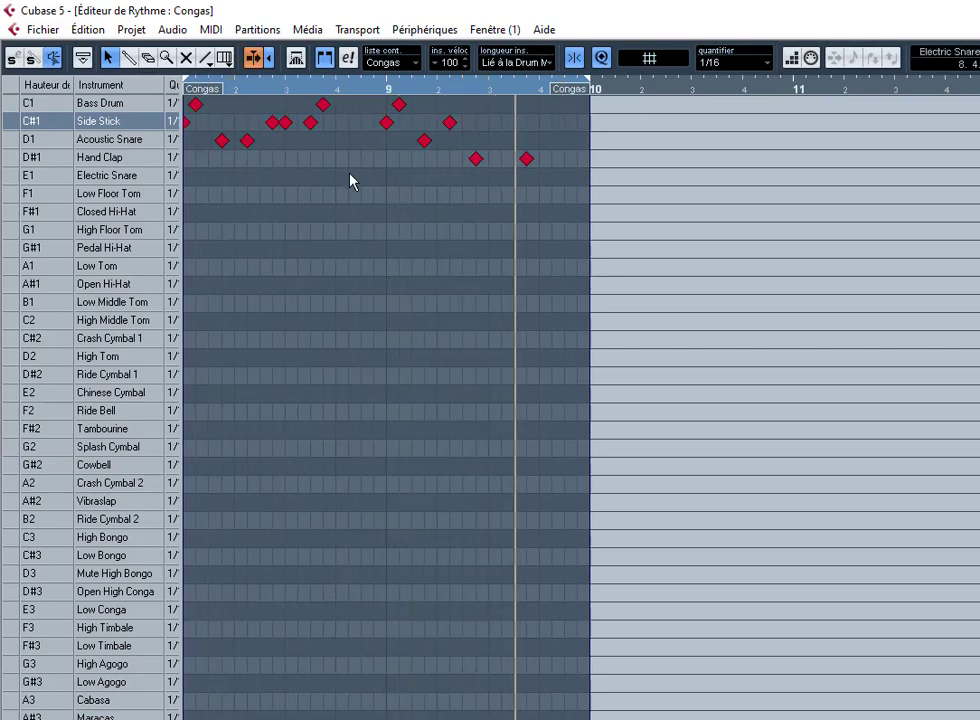
pyautogui.press('Return')
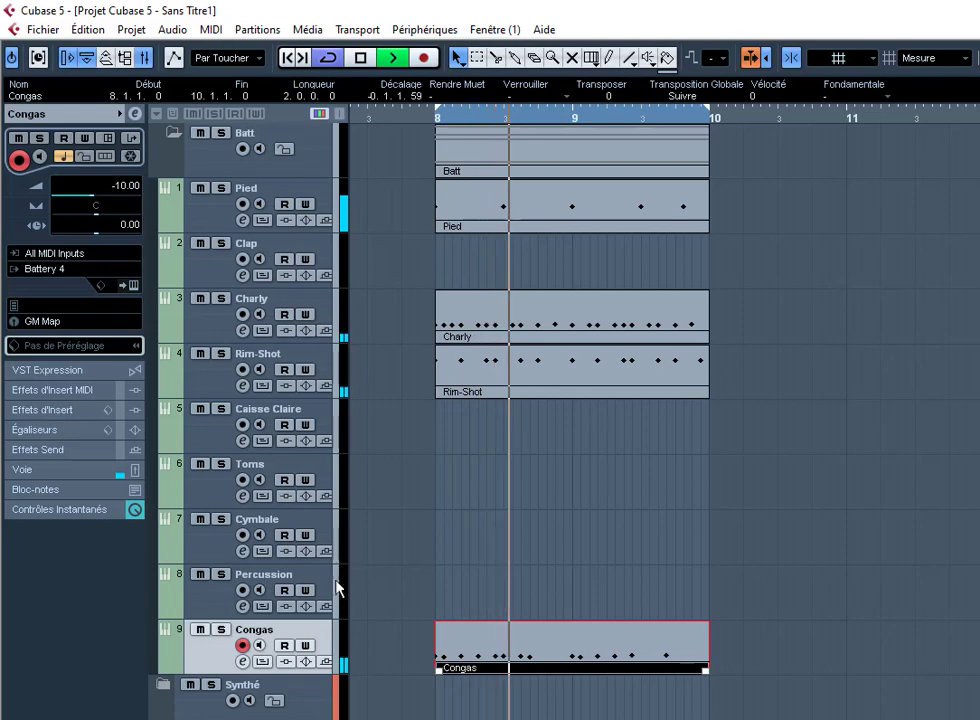
# Step: Record Splash Cymbal and Cowbell hits on the Percussion track and open that part in the drum editor
pyautogui.click(290, 568)
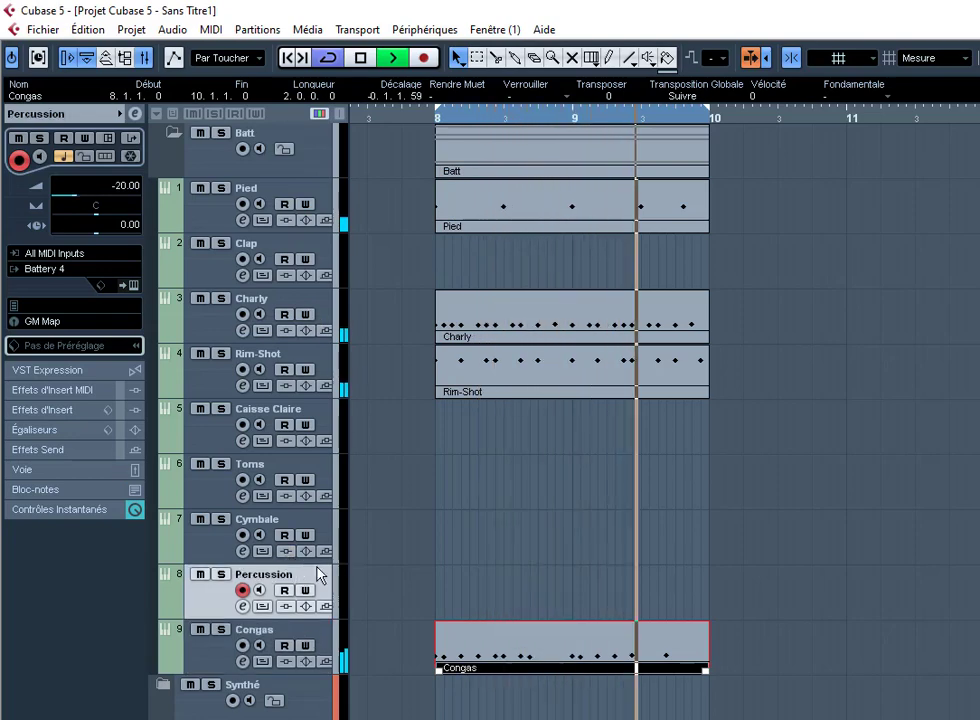
pyautogui.click(564, 585)
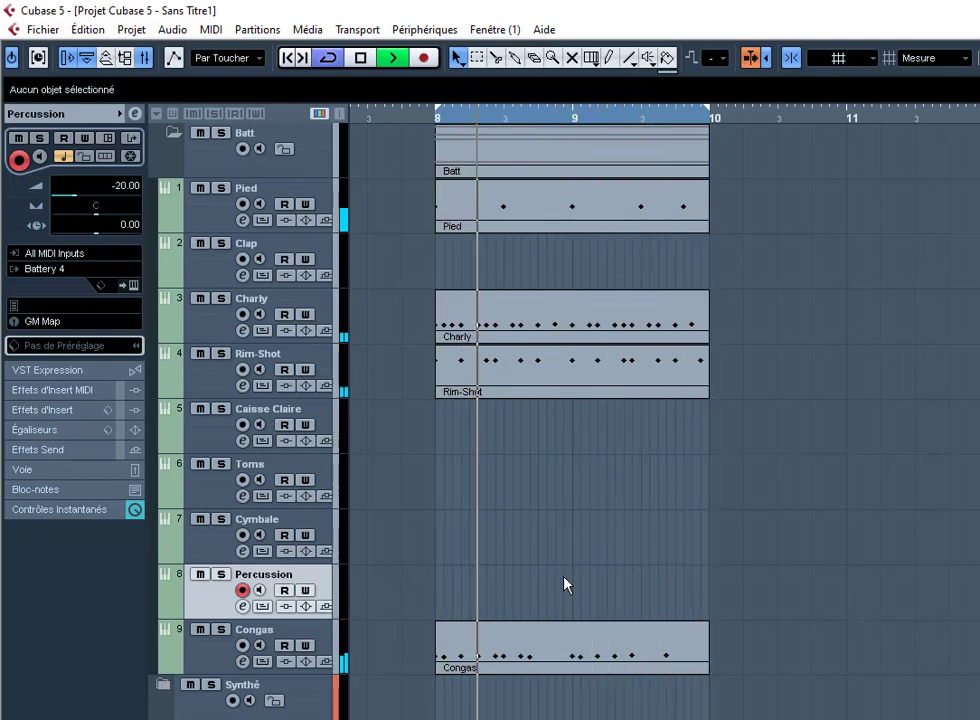
pyautogui.press('KP_Multiply')
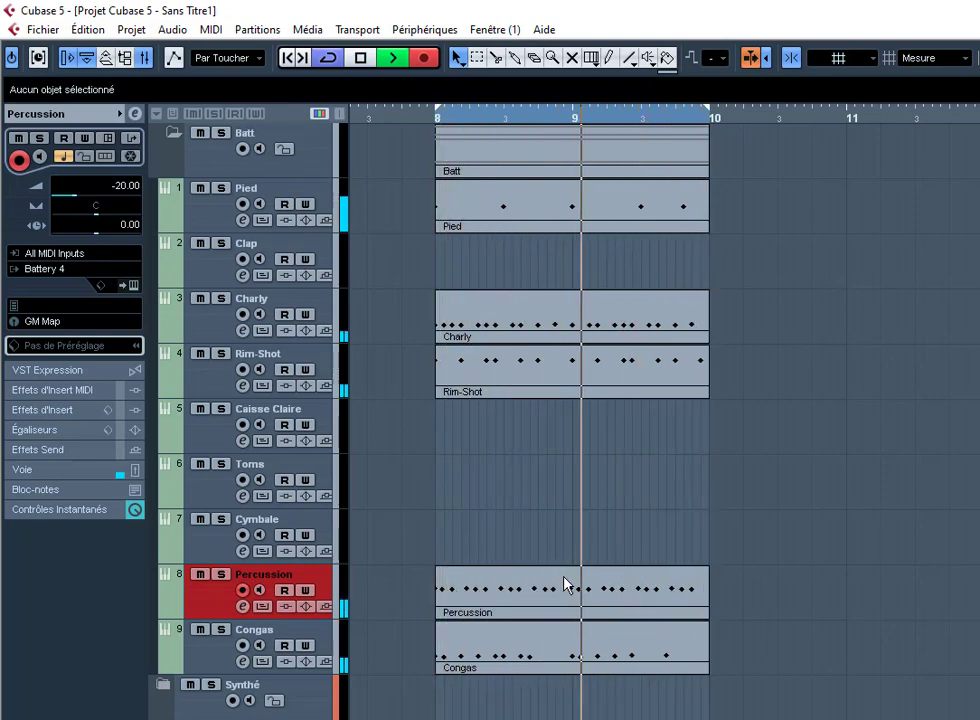
pyautogui.doubleClick(565, 585)
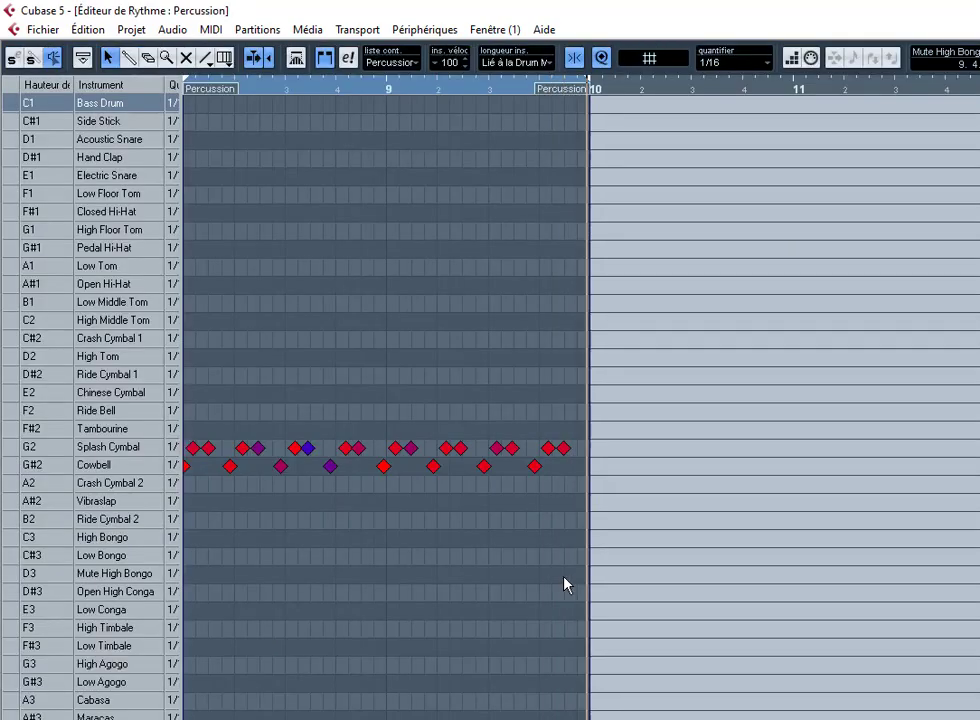
# Step: Select all Percussion notes, apply Fixed Velocity, and close the drum editor
pyautogui.click(565, 578)
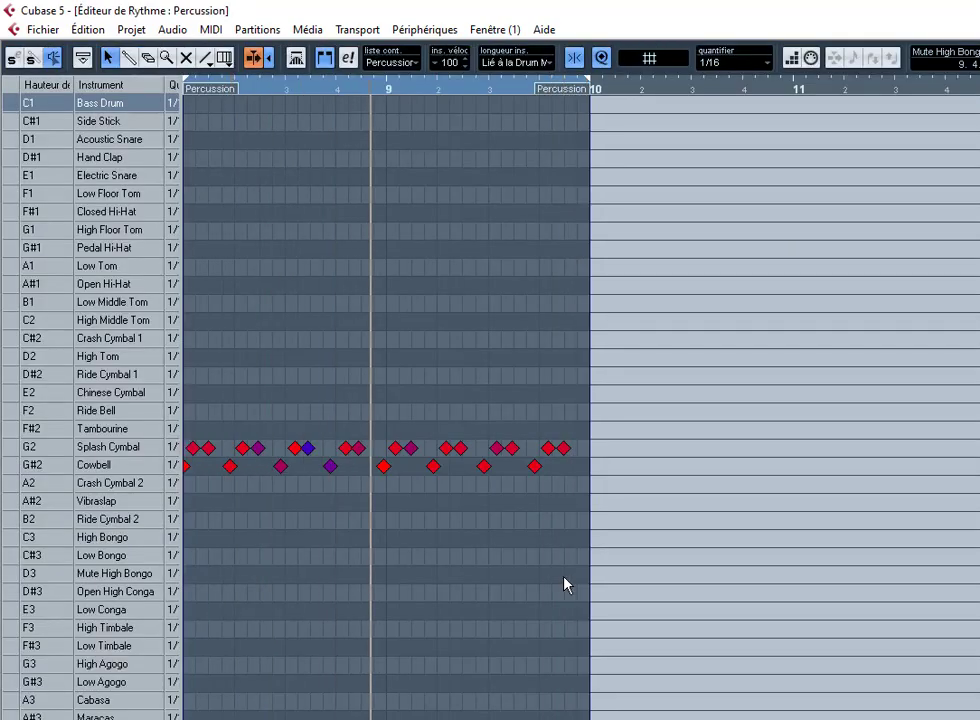
pyautogui.hotkey('ctrl', 'a')
pyautogui.press('Menu')
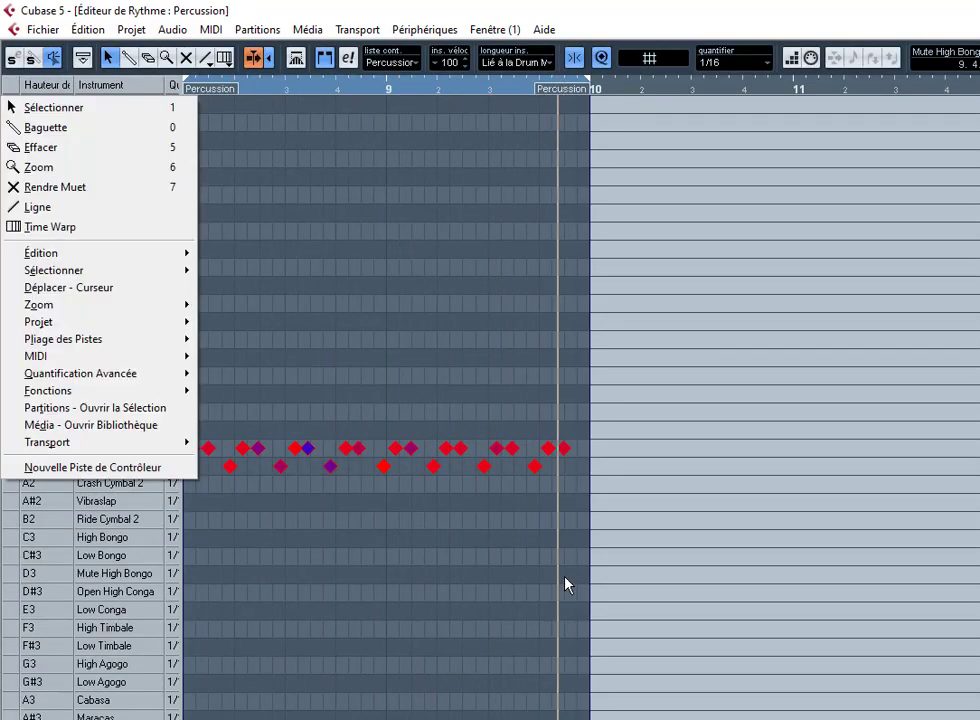
pyautogui.press('f')
pyautogui.press('f')
pyautogui.press('f')
pyautogui.press('Return')
pyautogui.press('q')
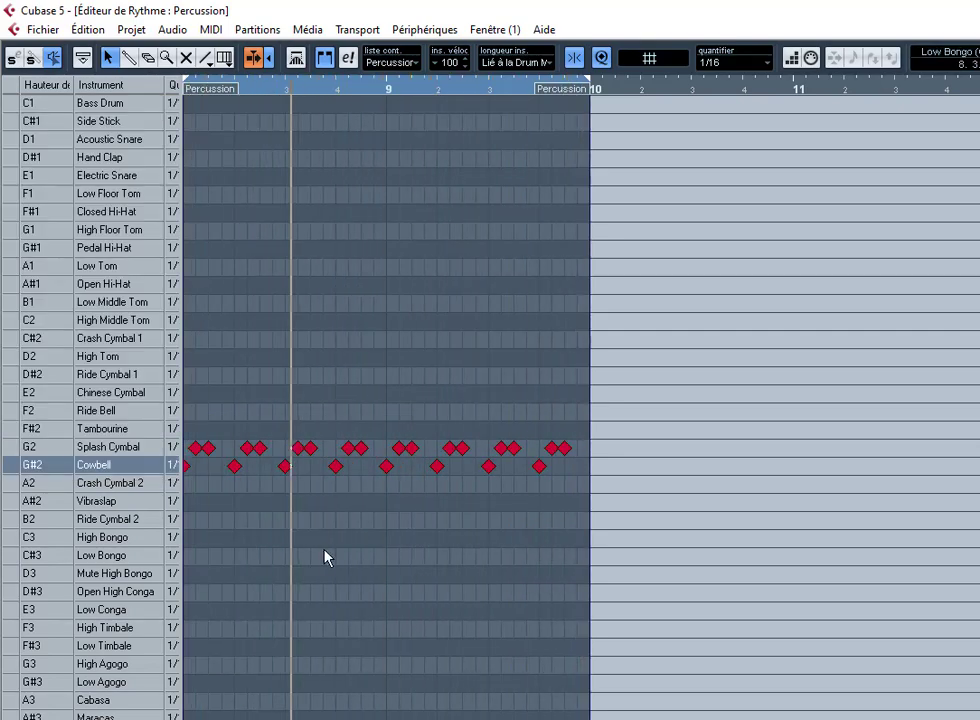
pyautogui.press('Escape')
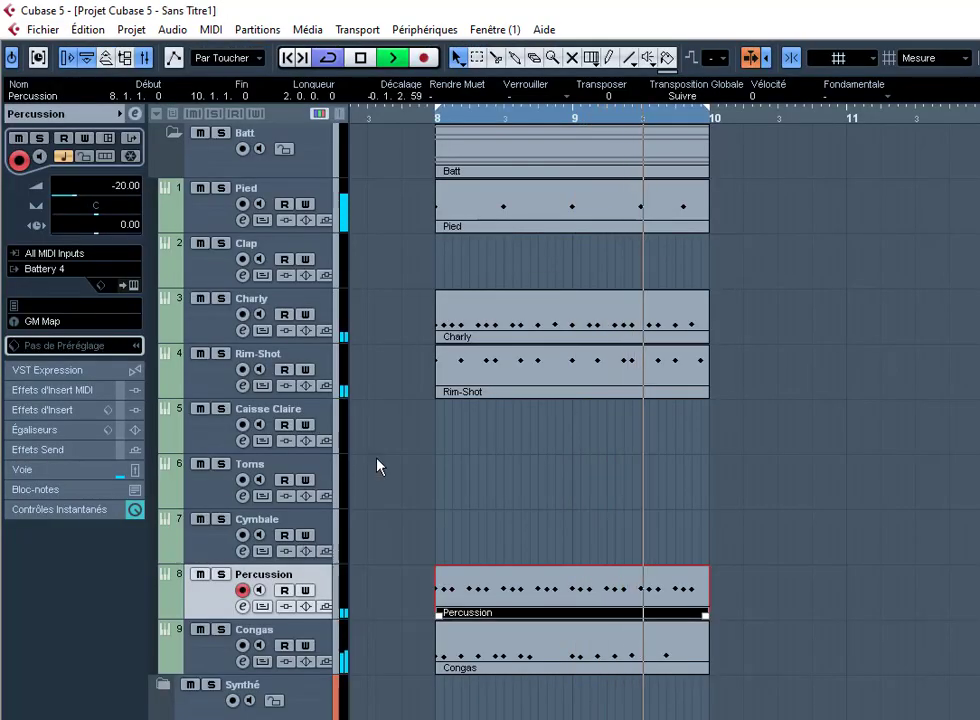
# Step: Record a new Percussion take of three Electric Snare hits and open it in the drum editor
pyautogui.click(421, 507)
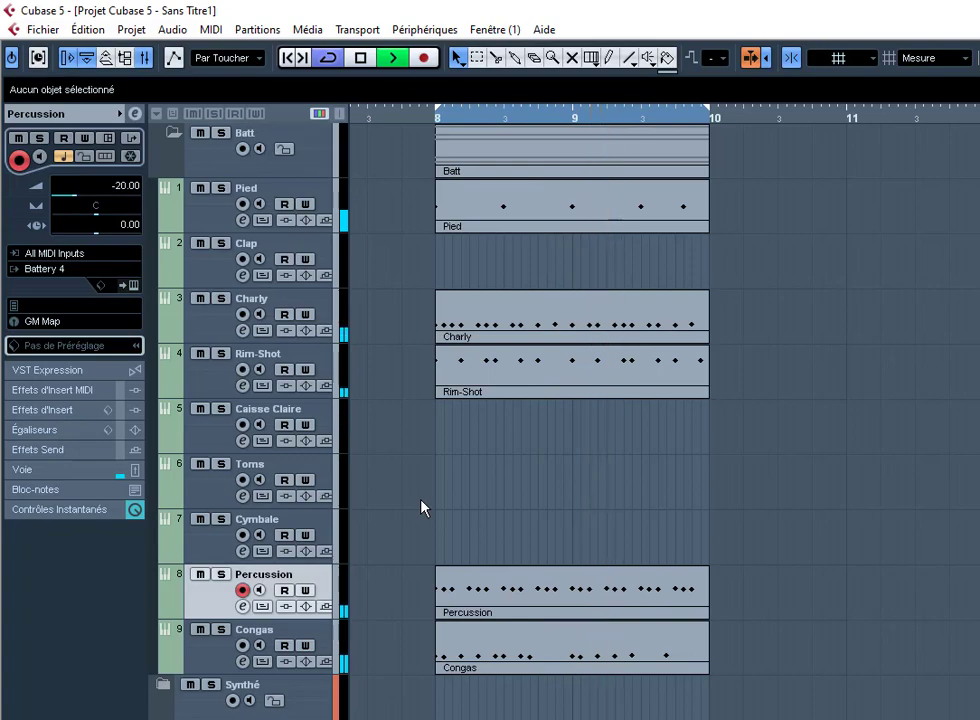
pyautogui.press('KP_Multiply')
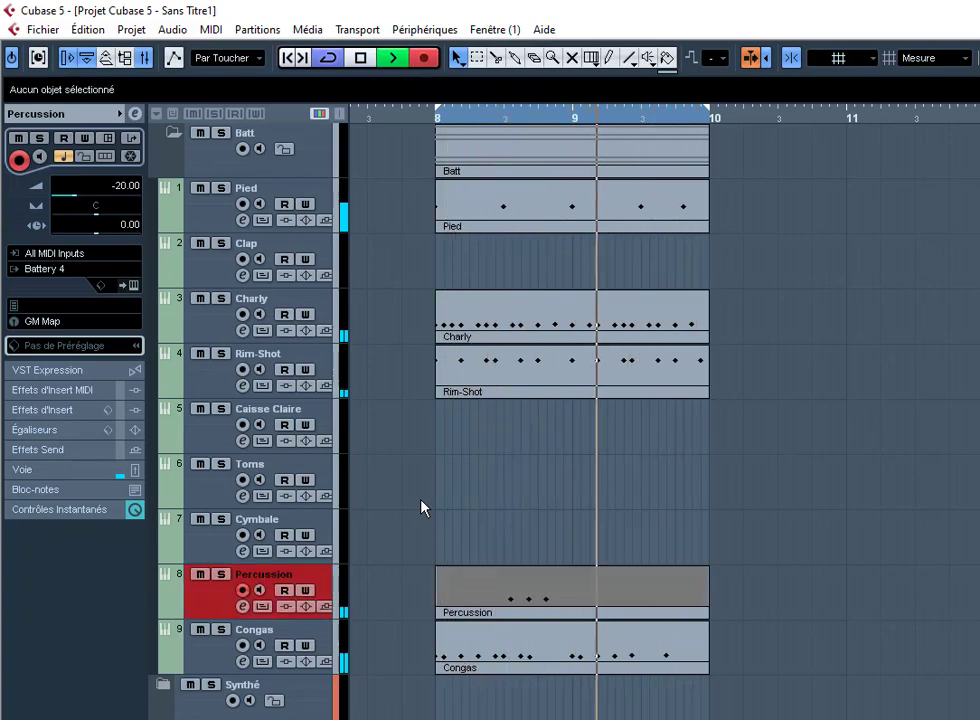
pyautogui.hotkey('ctrl', 'e')
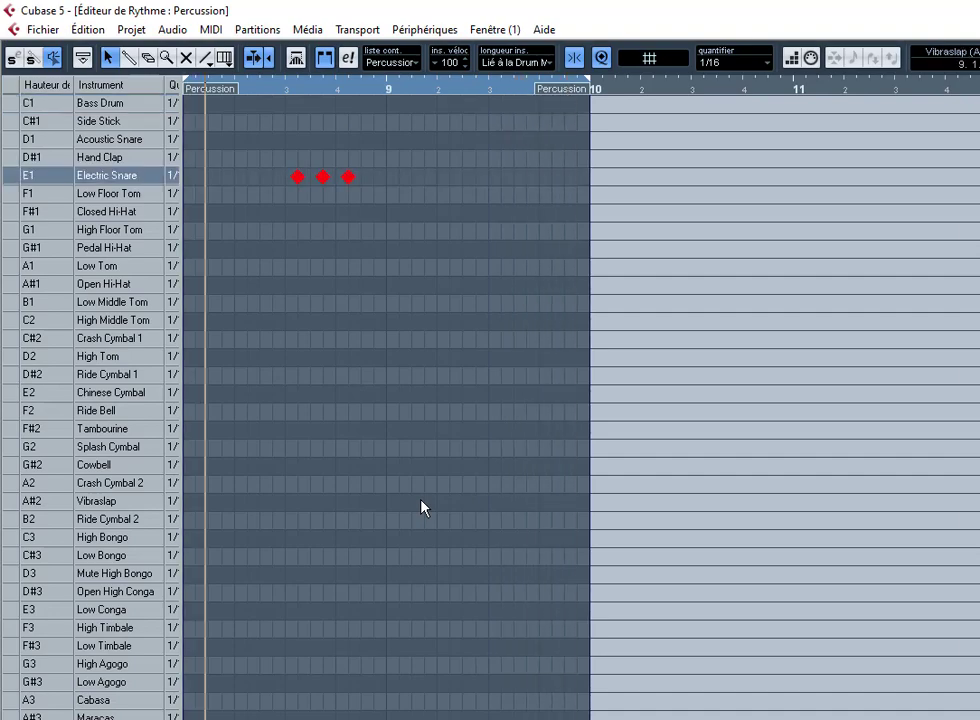
# Step: Glue the snare take into the overlapping Percussion part, then return to the selection tool
pyautogui.rightClick(422, 507)
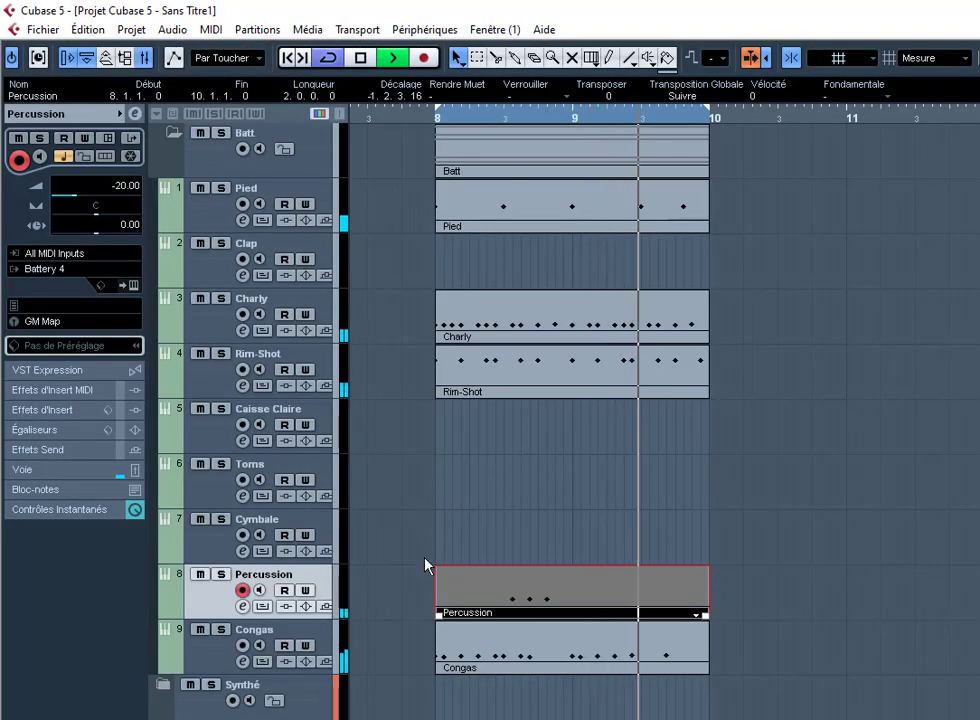
pyautogui.rightClick(424, 567)
pyautogui.click(487, 571)
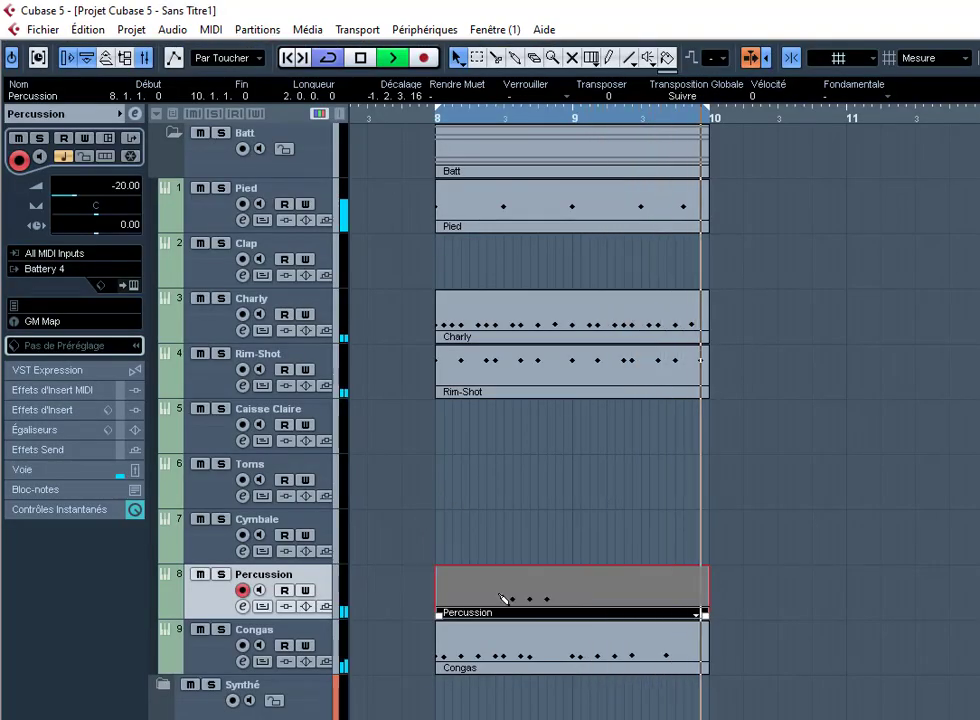
pyautogui.click(502, 598)
pyautogui.rightClick(828, 597)
pyautogui.click(831, 599)
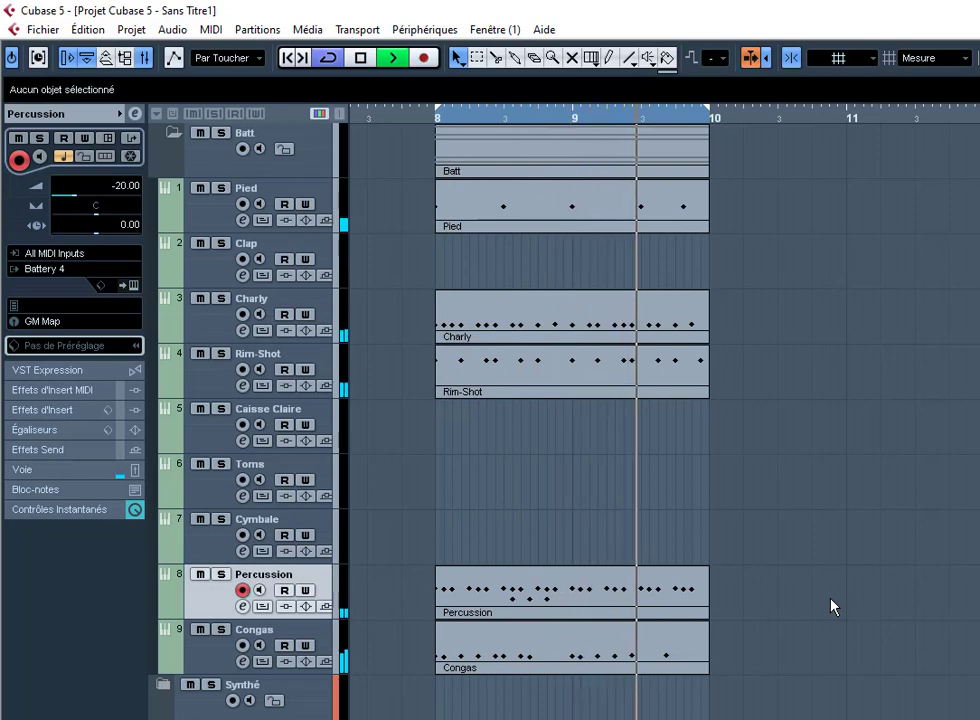
# Step: Record a new Percussion take with High Middle Tom and Crash Cymbal 1 hits
pyautogui.press('KP_Multiply')
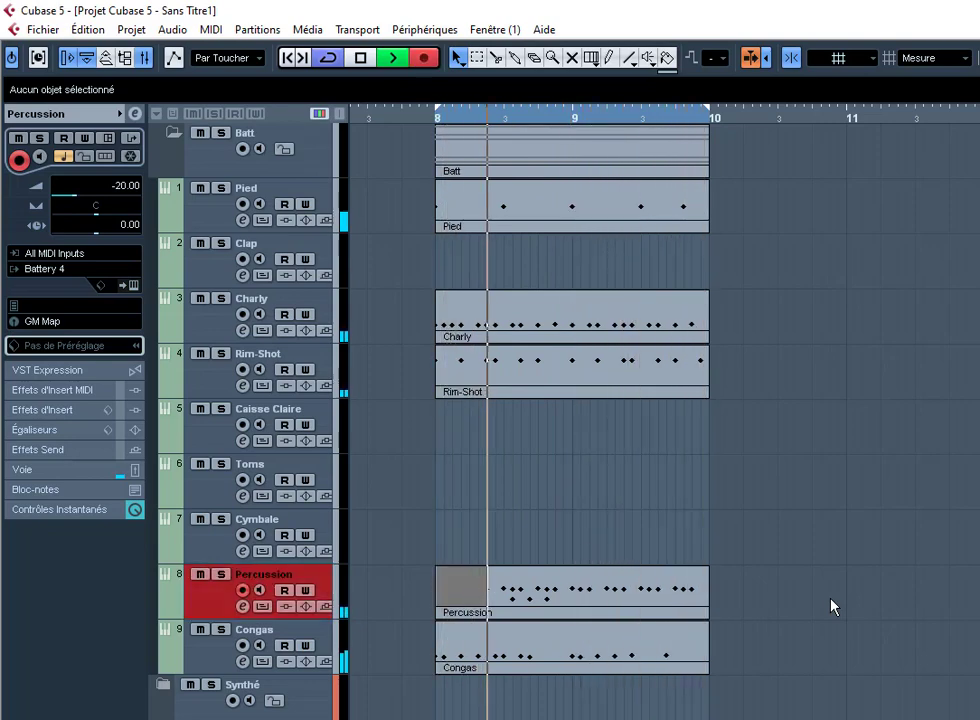
pyautogui.press('KP_Multiply')
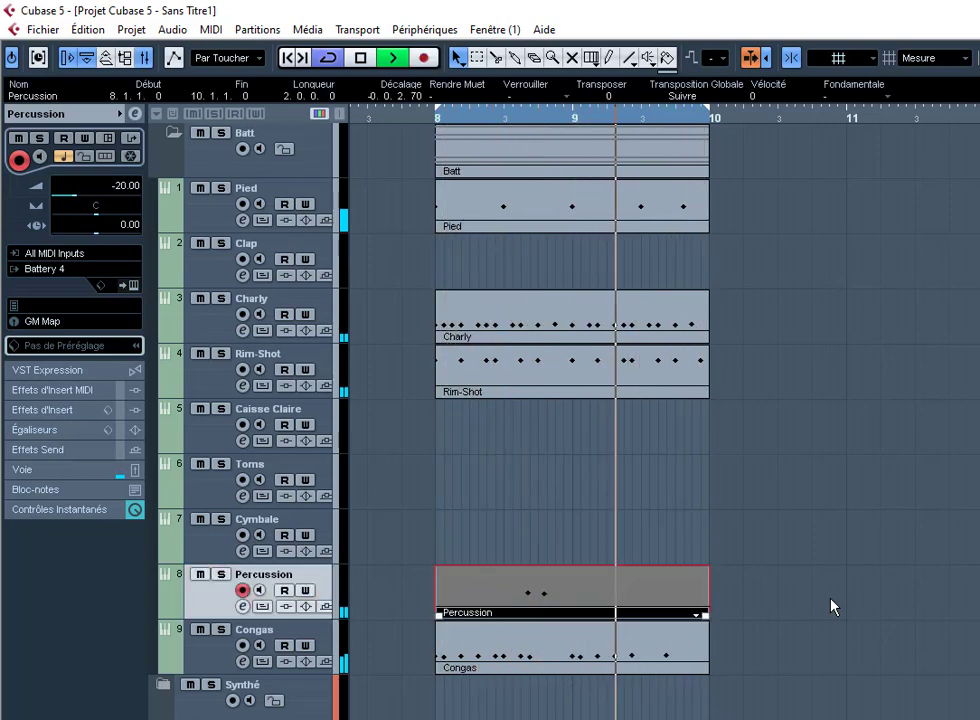
pyautogui.press('KP_Multiply')
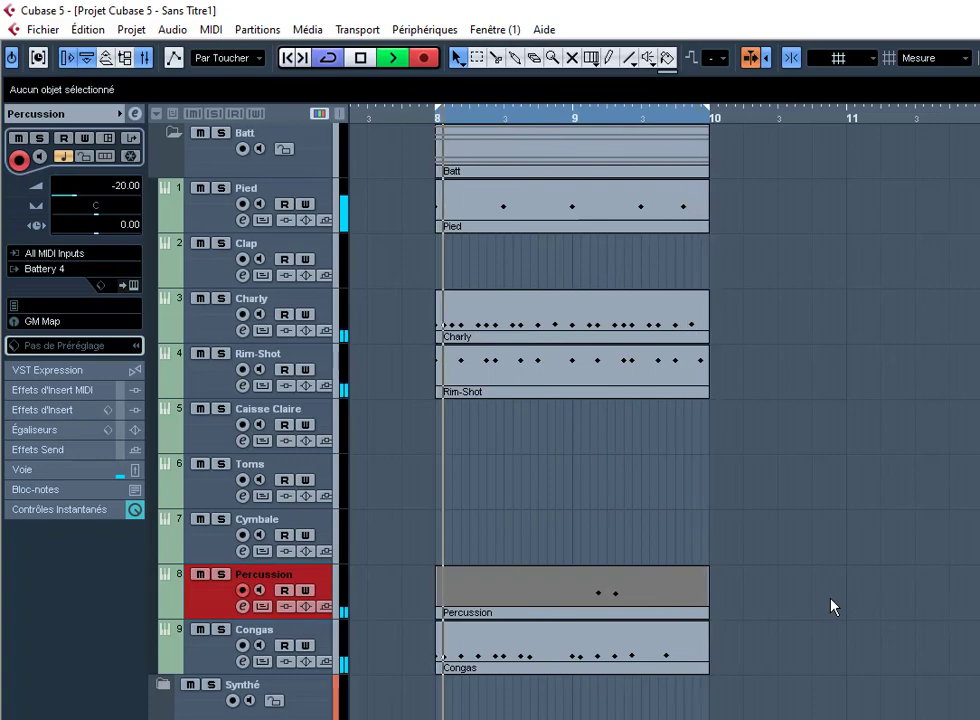
pyautogui.press('KP_Multiply')
# Step: Quantize both new notes and give them a fixed velocity, then close the drum editor
pyautogui.hotkey('ctrl', 'e')
pyautogui.hotkey('ctrl', 'a')
pyautogui.press('q')
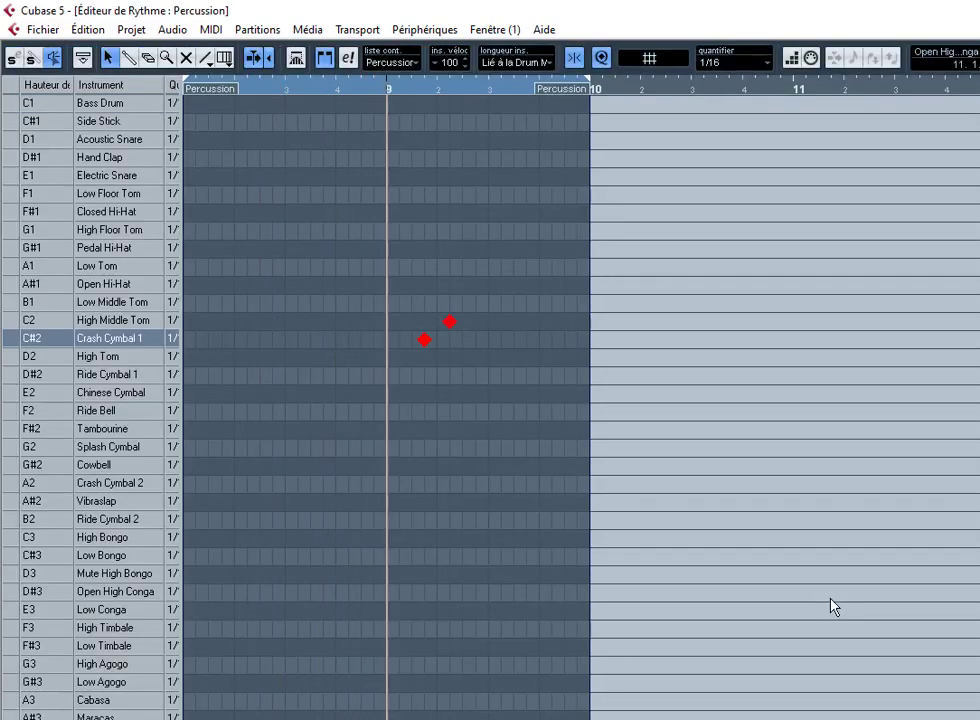
pyautogui.press('Menu')
pyautogui.press('f')
pyautogui.press('f')
pyautogui.press('f')
pyautogui.press('f')
pyautogui.press('f')
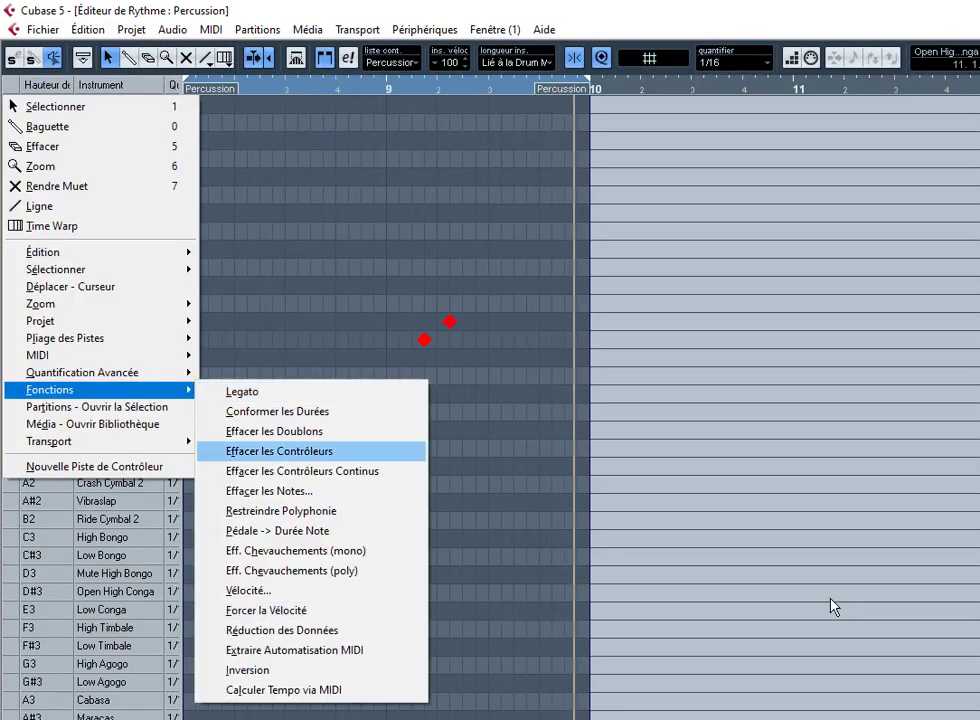
pyautogui.press('Return')
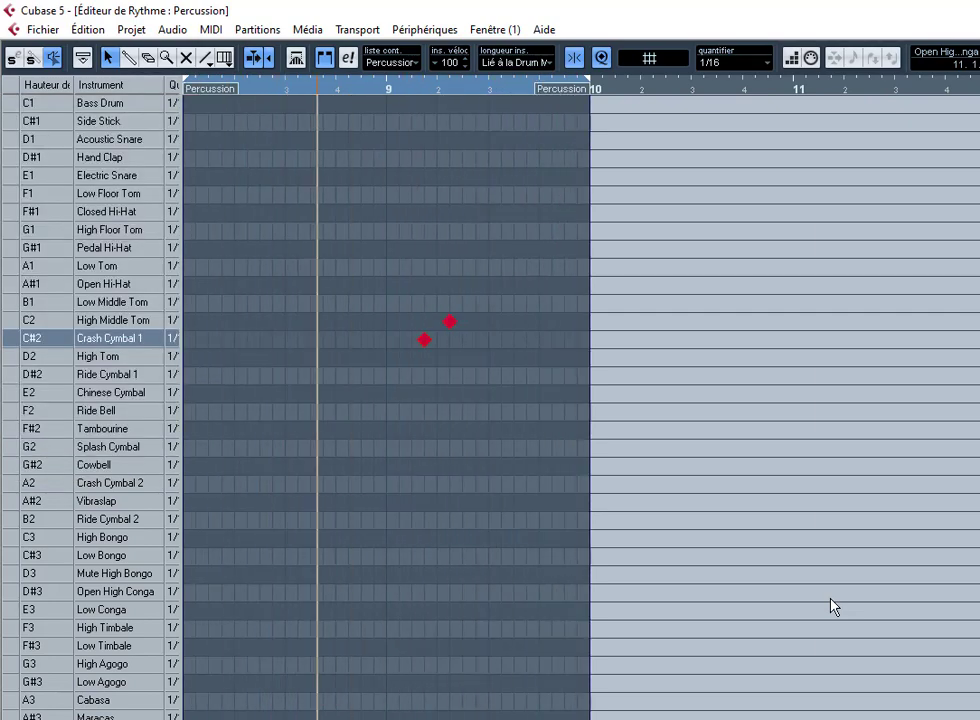
pyautogui.press('Escape')
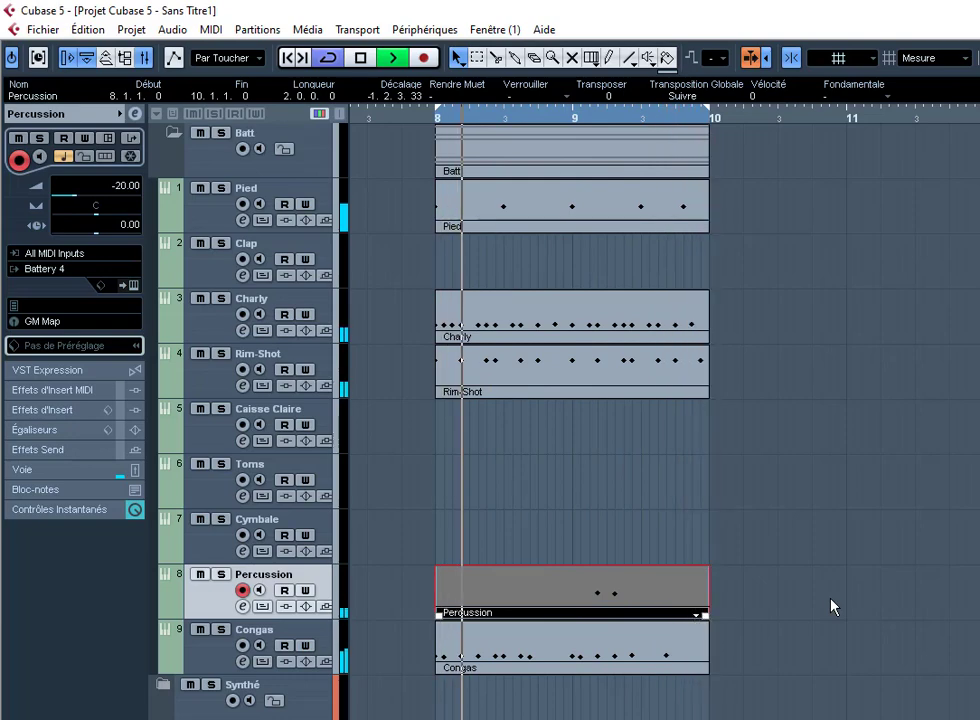
# Step: Set the Rim-Shot track's Inspector volume to 0.00
pyautogui.click(831, 606)
pyautogui.click(328, 367)
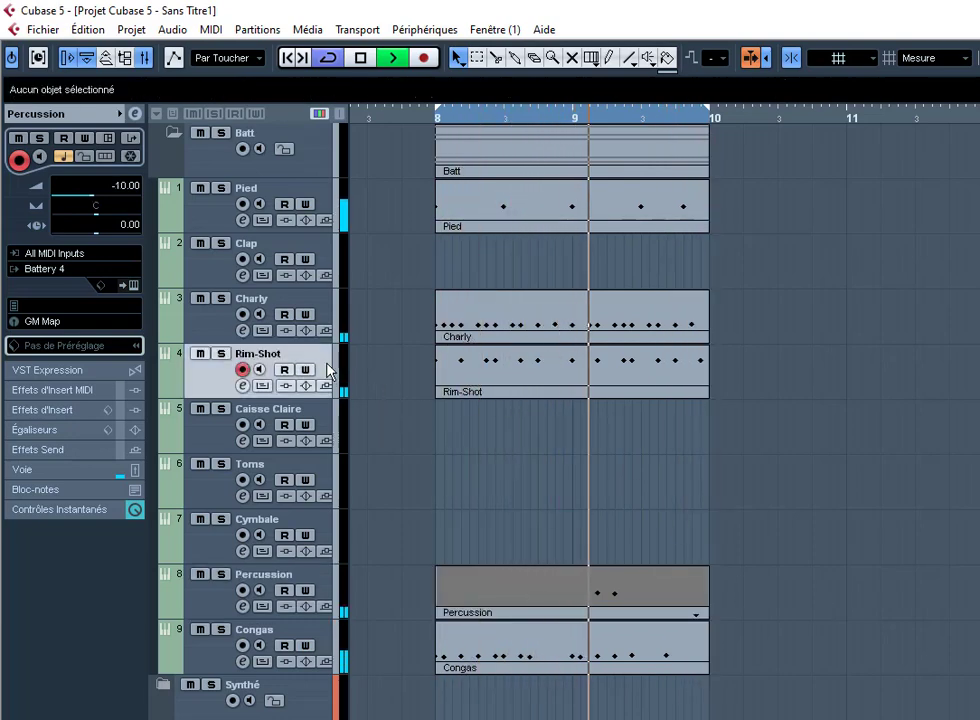
pyautogui.click(127, 188)
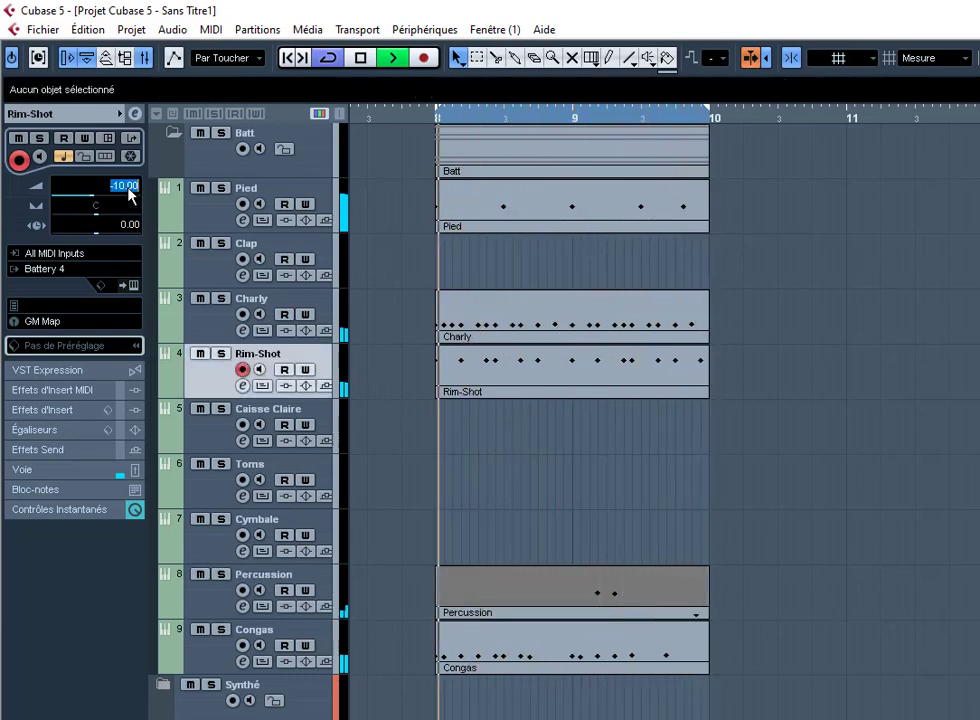
pyautogui.write('0')
pyautogui.press('Return')
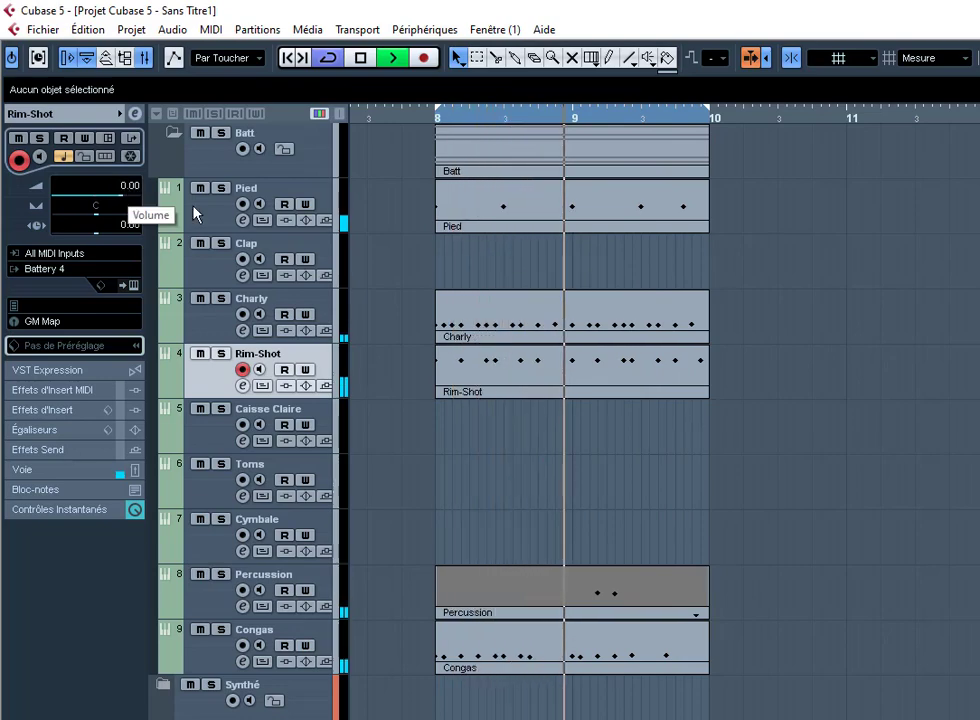
# Step: Glue the tom and crash take into the Percussion part, then return to the selection tool
pyautogui.rightClick(461, 589)
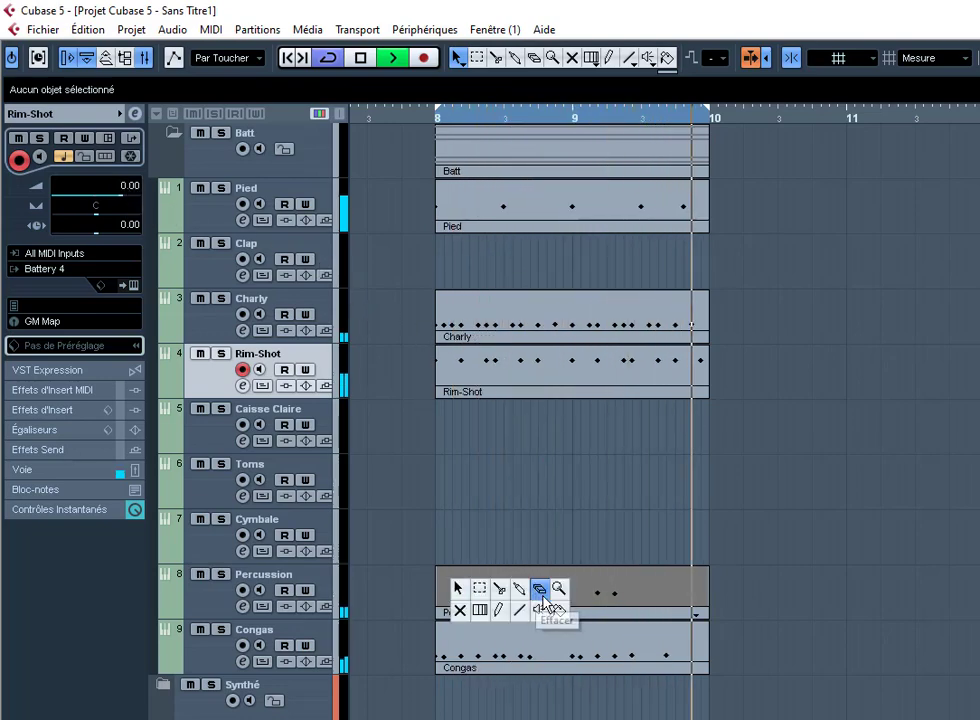
pyautogui.click(520, 609)
pyautogui.rightClick(521, 600)
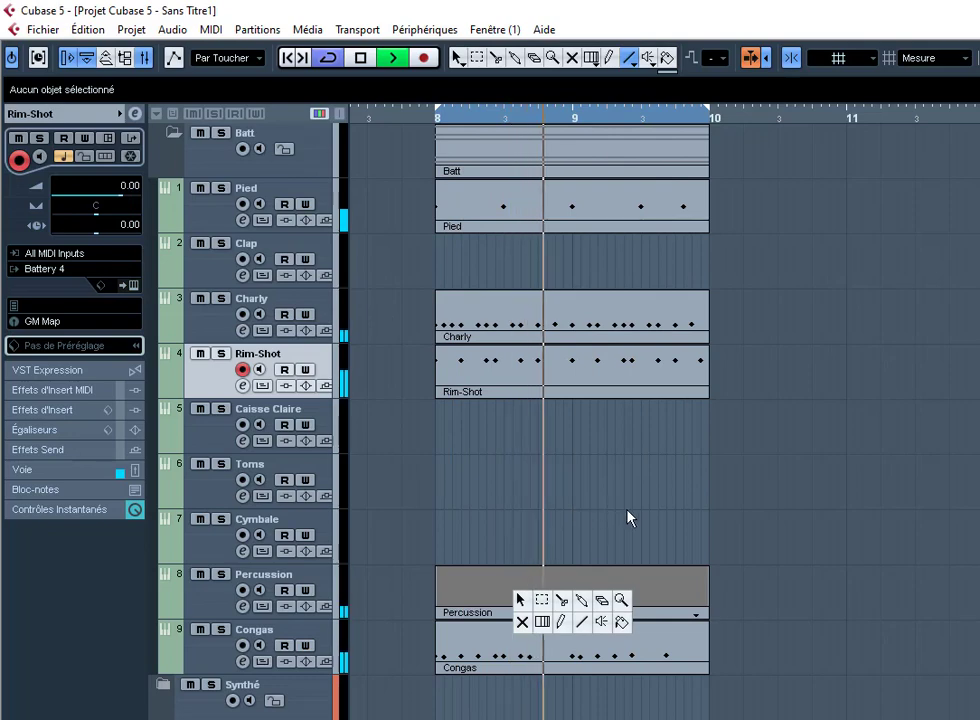
pyautogui.rightClick(627, 516)
pyautogui.click(686, 517)
pyautogui.click(621, 584)
pyautogui.press('1')
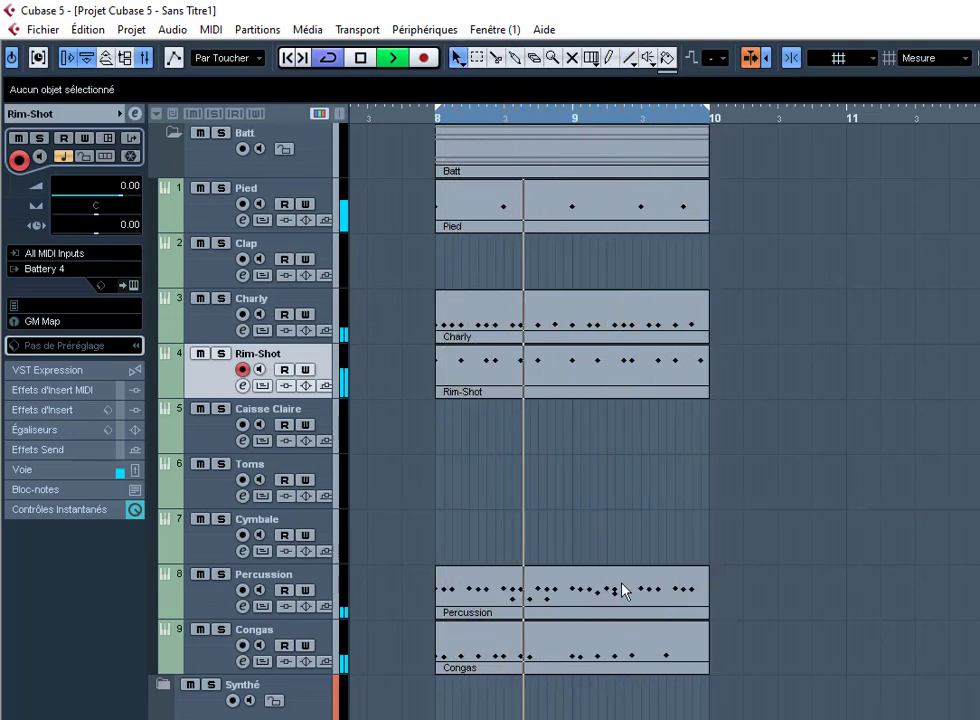
# Step: Record another pass on the Percussion track over bars 8 to 10
pyautogui.press('KP_Multiply')
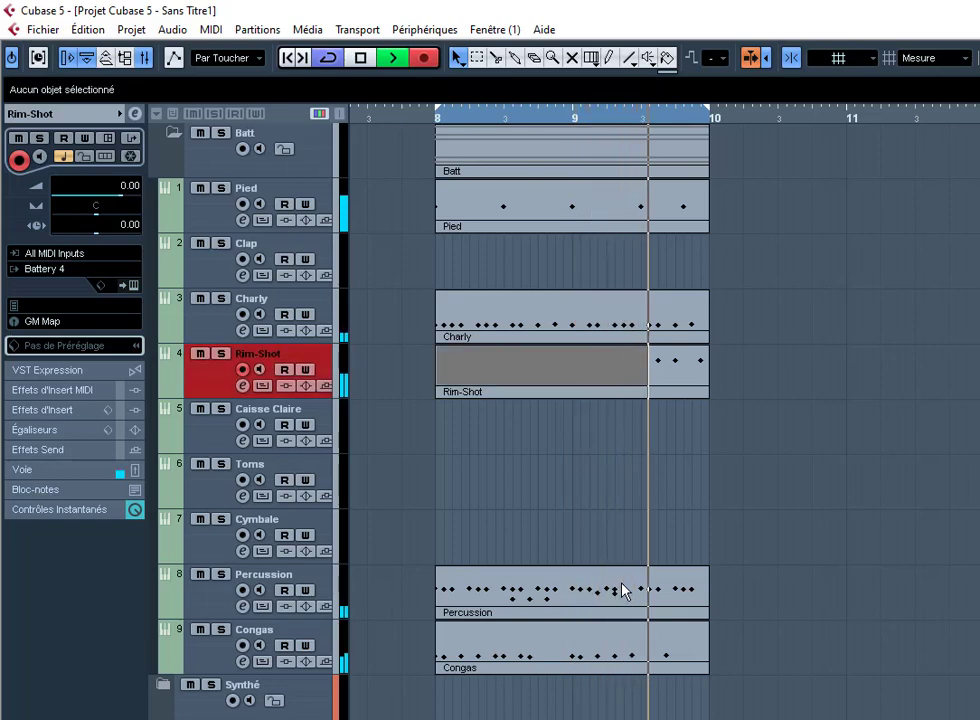
pyautogui.press('Down')
pyautogui.press('Down')
pyautogui.press('Down')
pyautogui.press('Down')
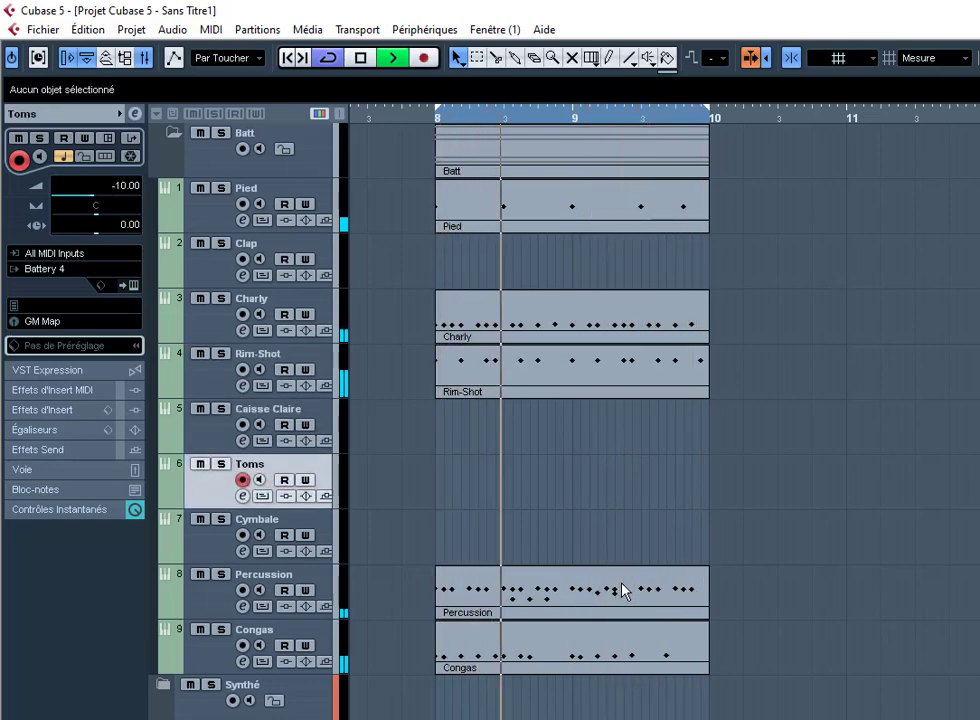
pyautogui.press('KP_Multiply')
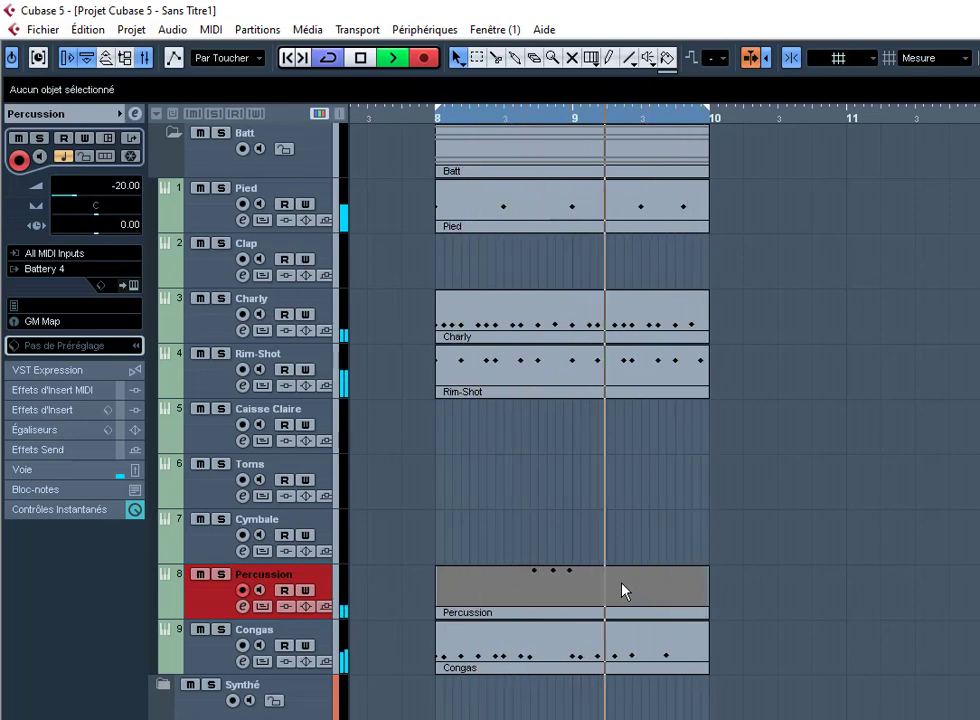
pyautogui.press('KP_Multiply')
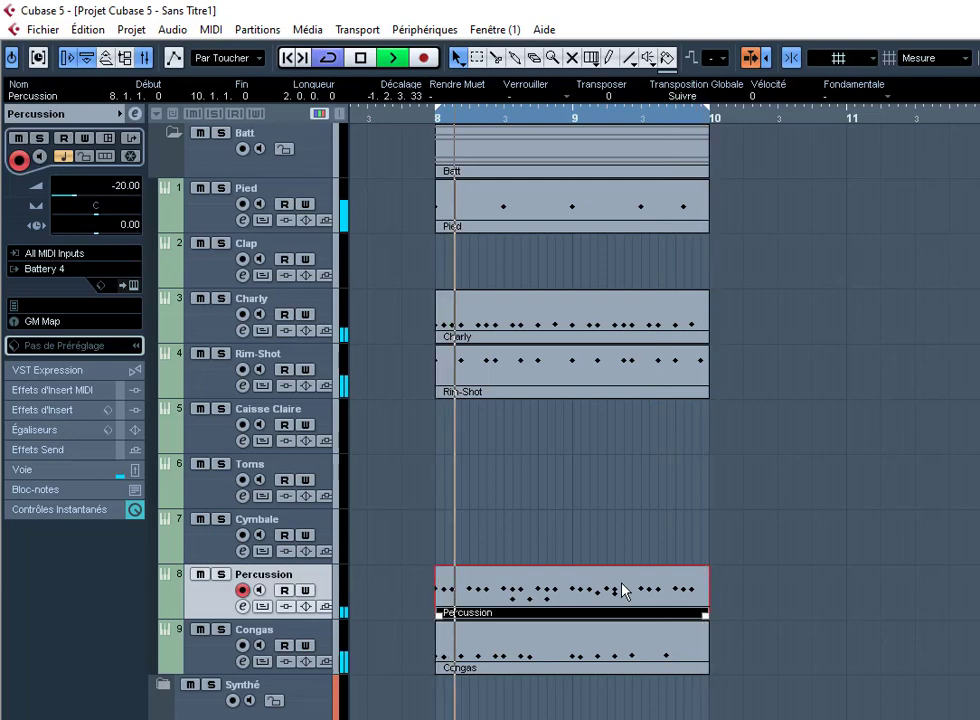
pyautogui.press('KP_Multiply')
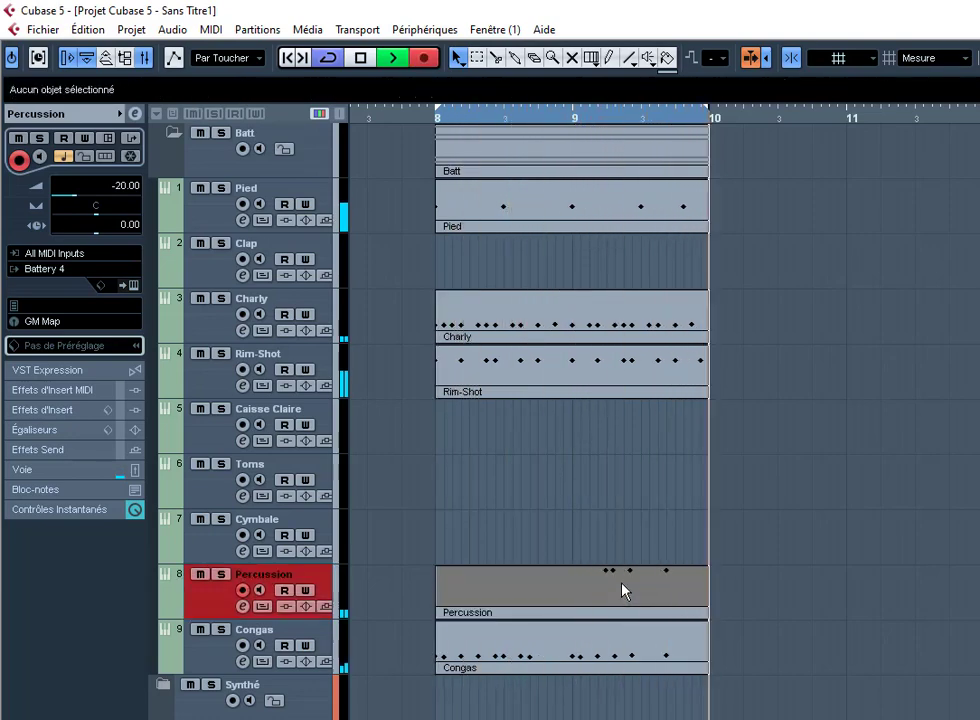
# Step: Stop recording, open the new take in the drum editor, and apply Fixed Velocity
pyautogui.press('KP_Multiply')
pyautogui.doubleClick(622, 590)
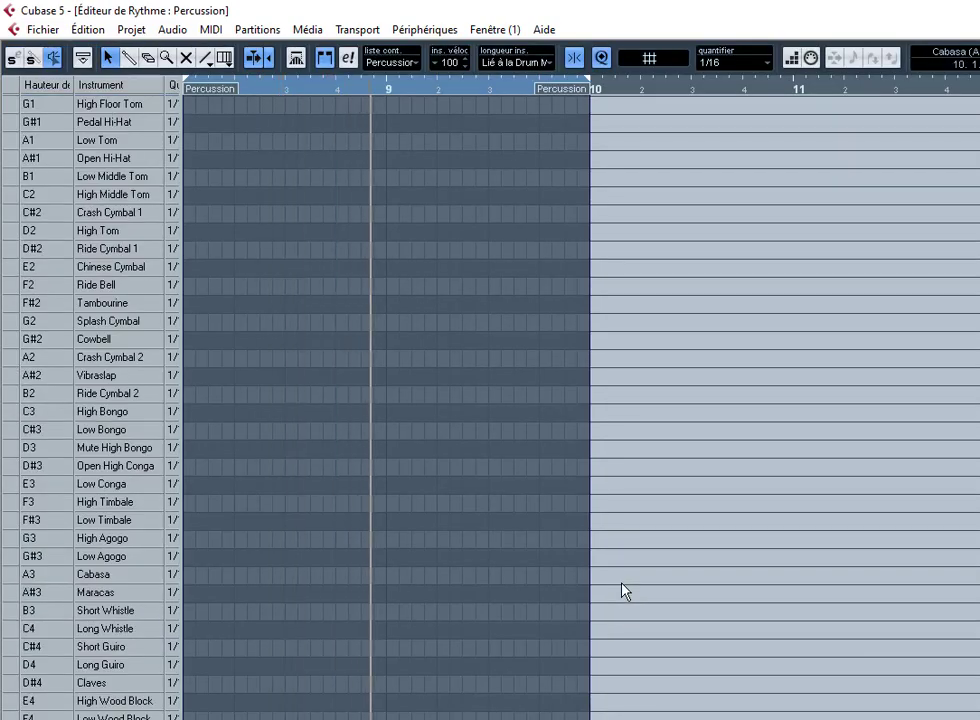
pyautogui.press('Menu')
pyautogui.press('f')
pyautogui.press('f')
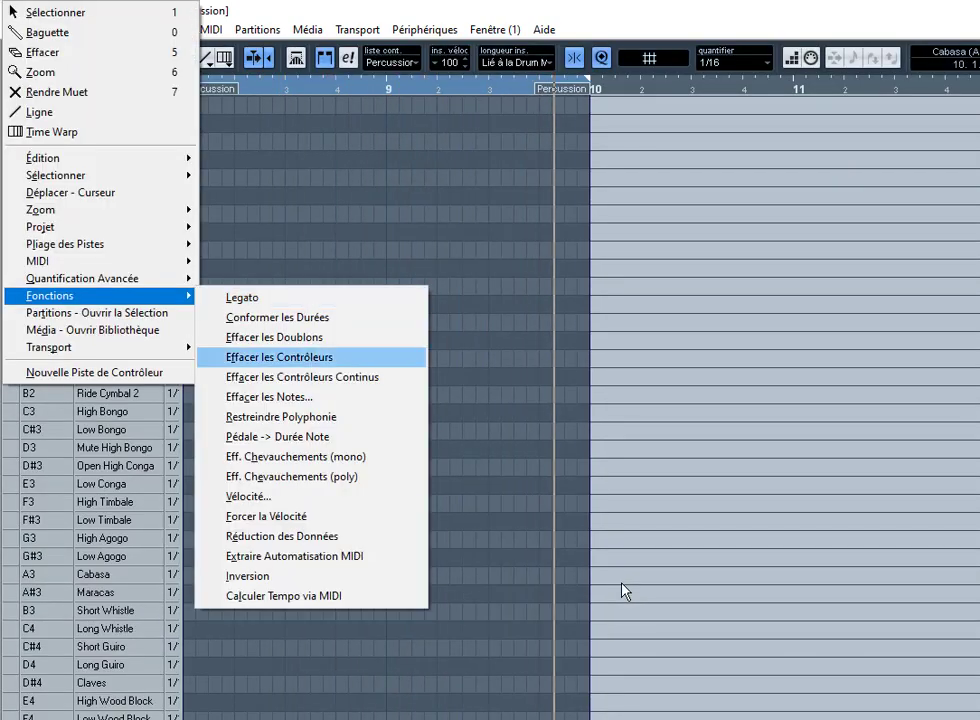
pyautogui.press('f')
pyautogui.press('Return')
pyautogui.press('Return')
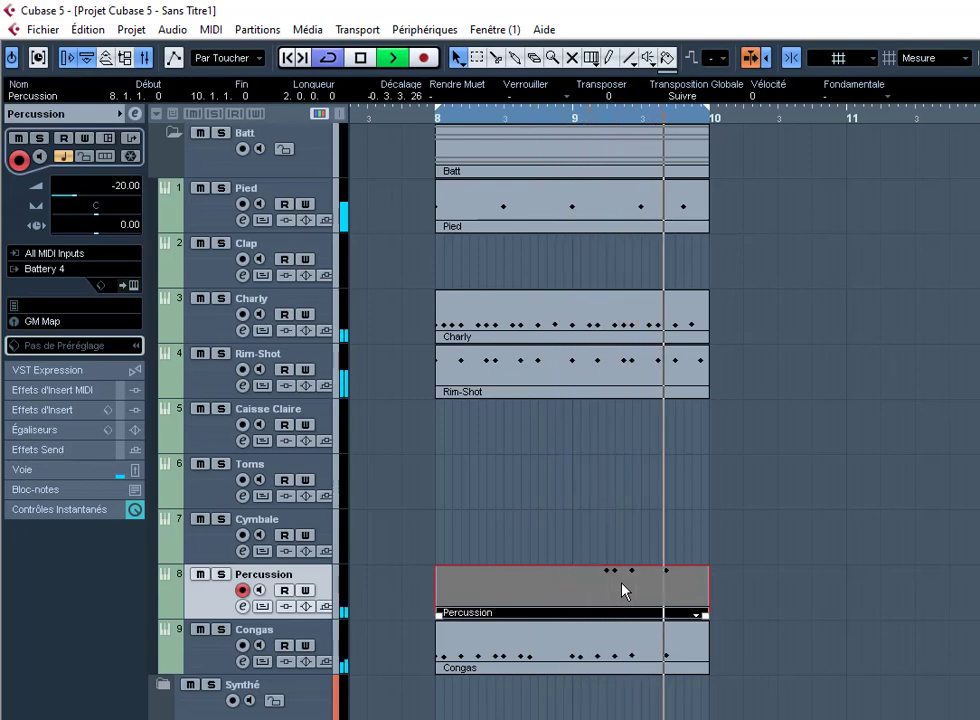
# Step: Loop playback from bar 8 and record a take of Open Hi-Hat hits on Percussion
pyautogui.press('space')
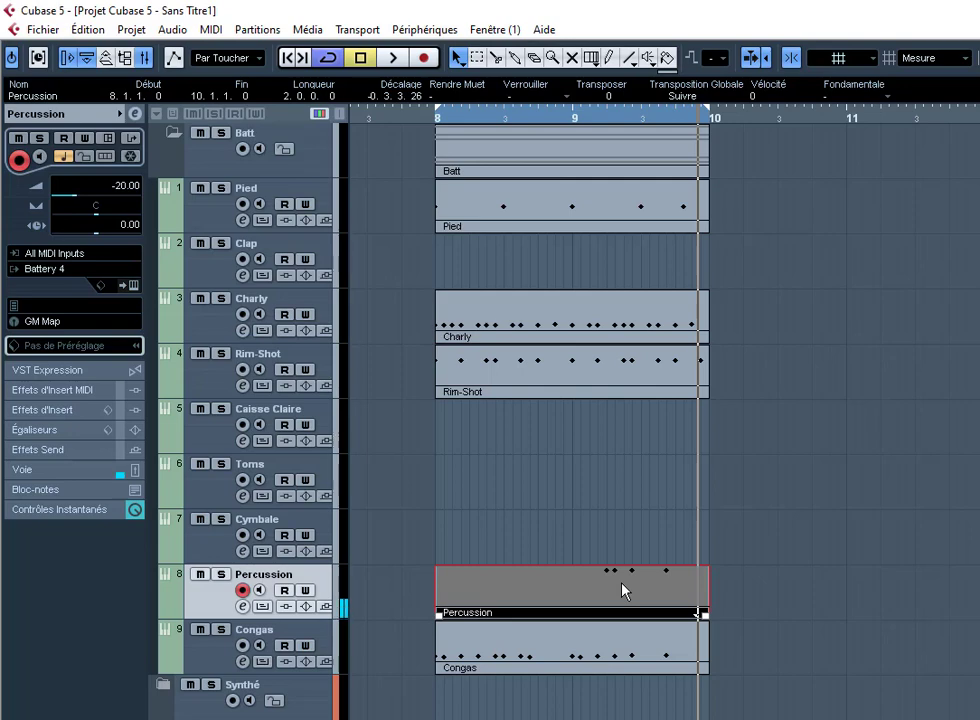
pyautogui.press('space')
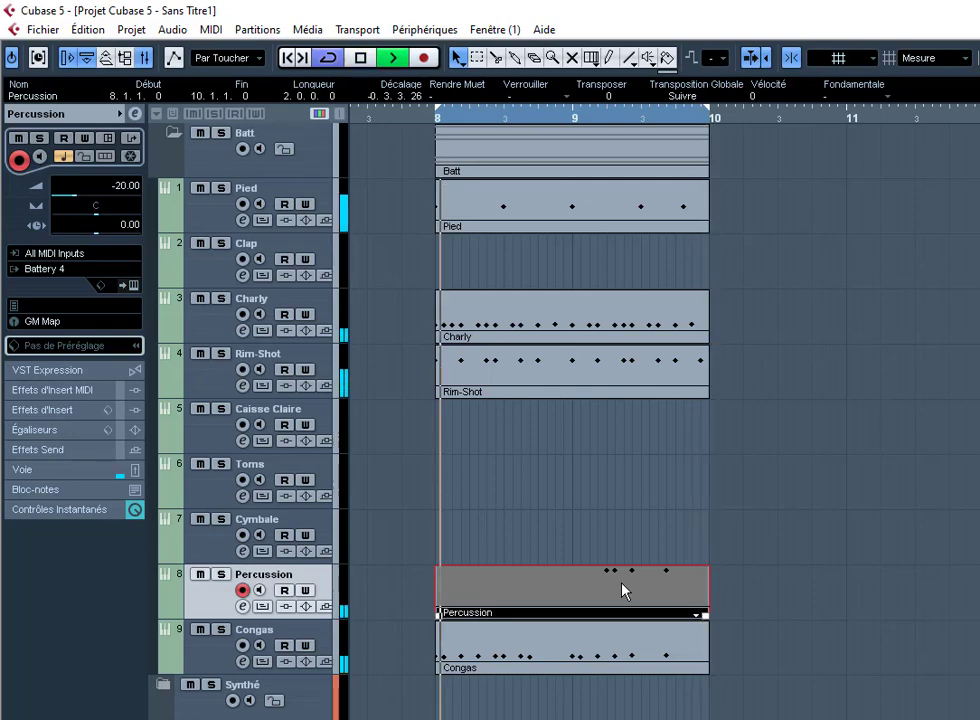
pyautogui.press('KP_Multiply')
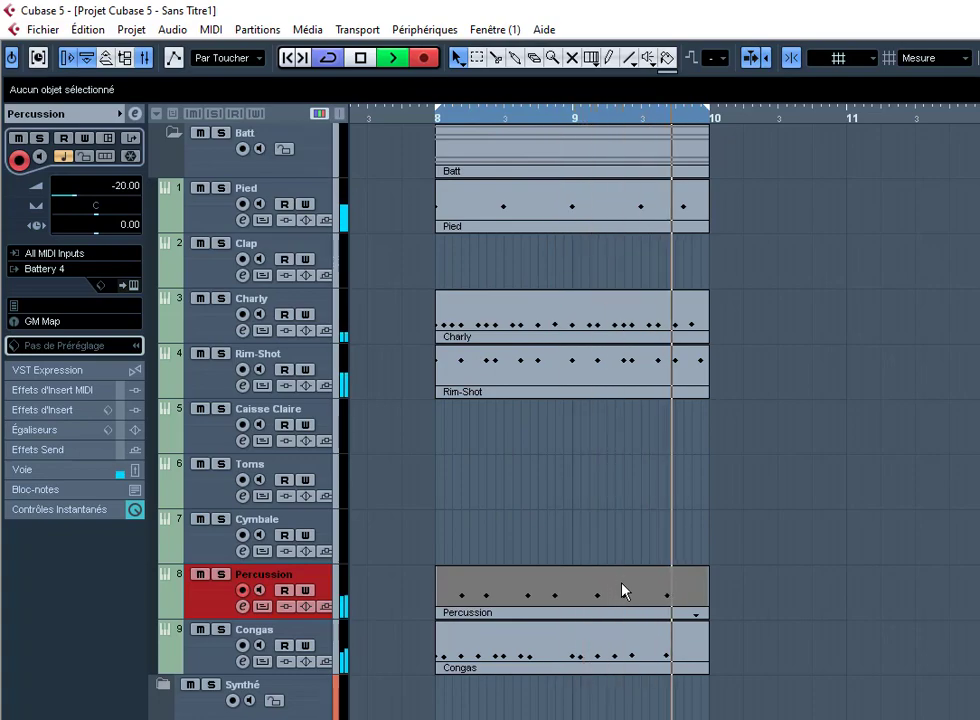
pyautogui.press('KP_Multiply')
# Step: Give all eight Open Hi-Hat hits a fixed velocity, then glue the take into the Percussion part
pyautogui.press('Return')
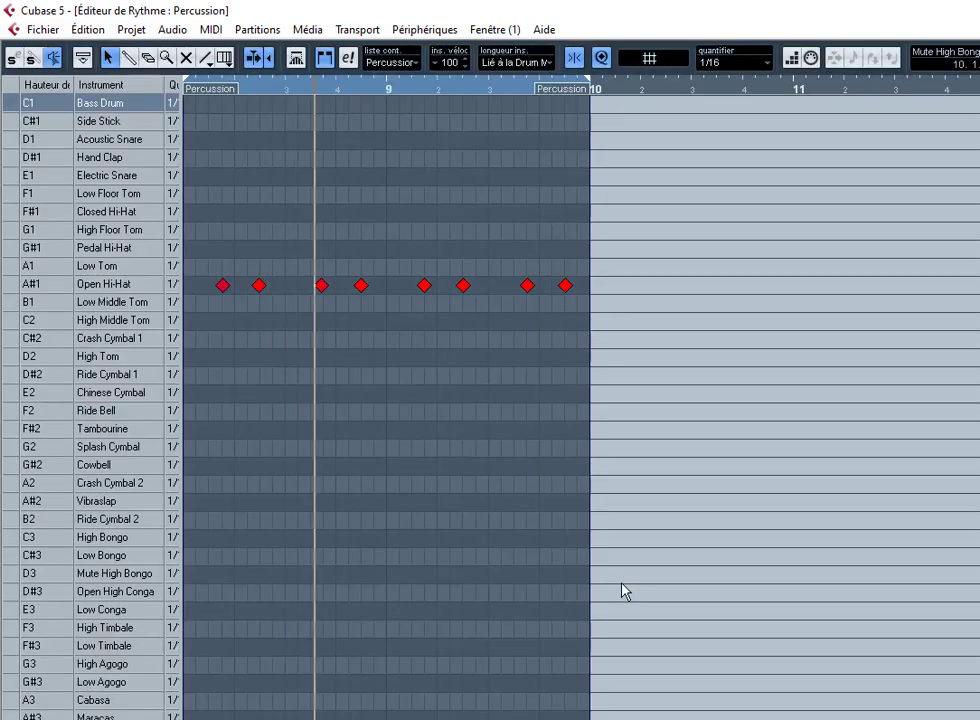
pyautogui.hotkey('ctrl', 'a')
pyautogui.press('Menu')
pyautogui.press('f')
pyautogui.press('f')
pyautogui.press('f')
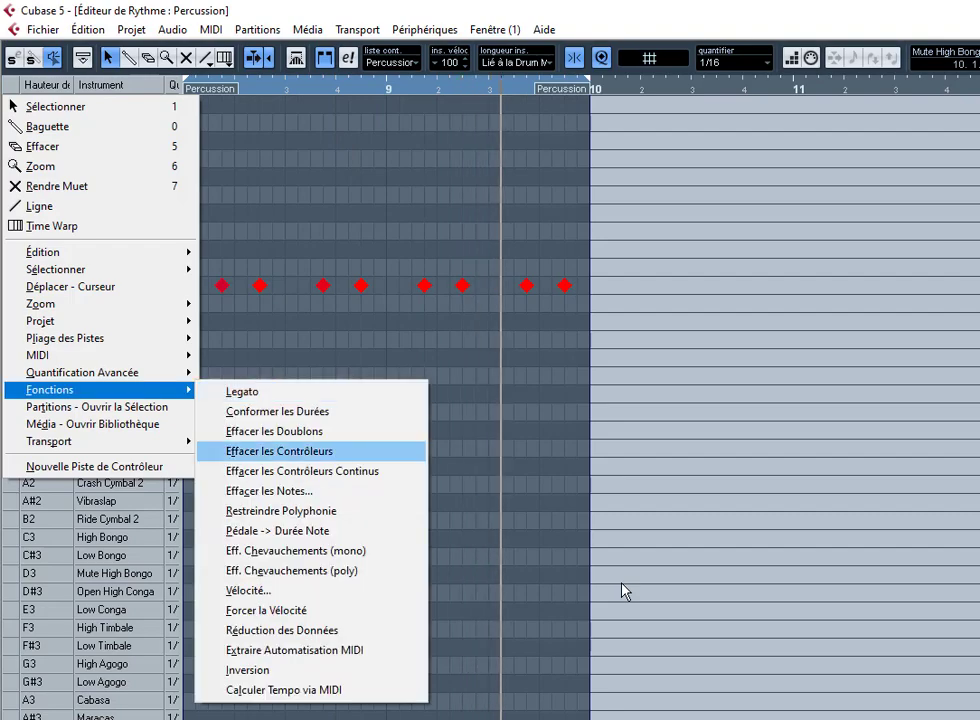
pyautogui.press('Return')
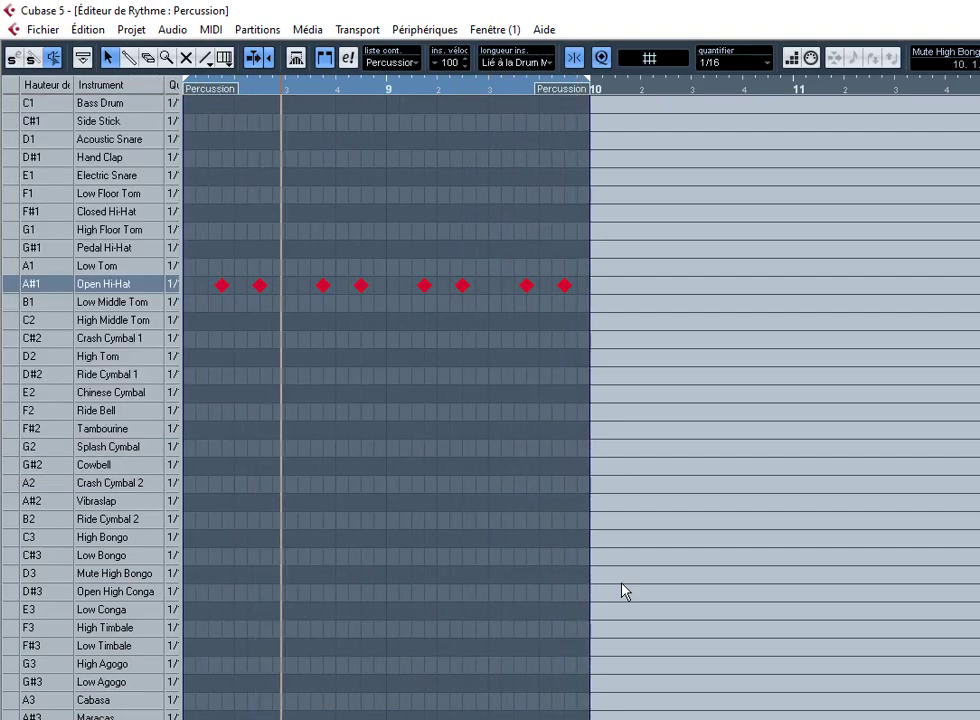
pyautogui.press('Escape')
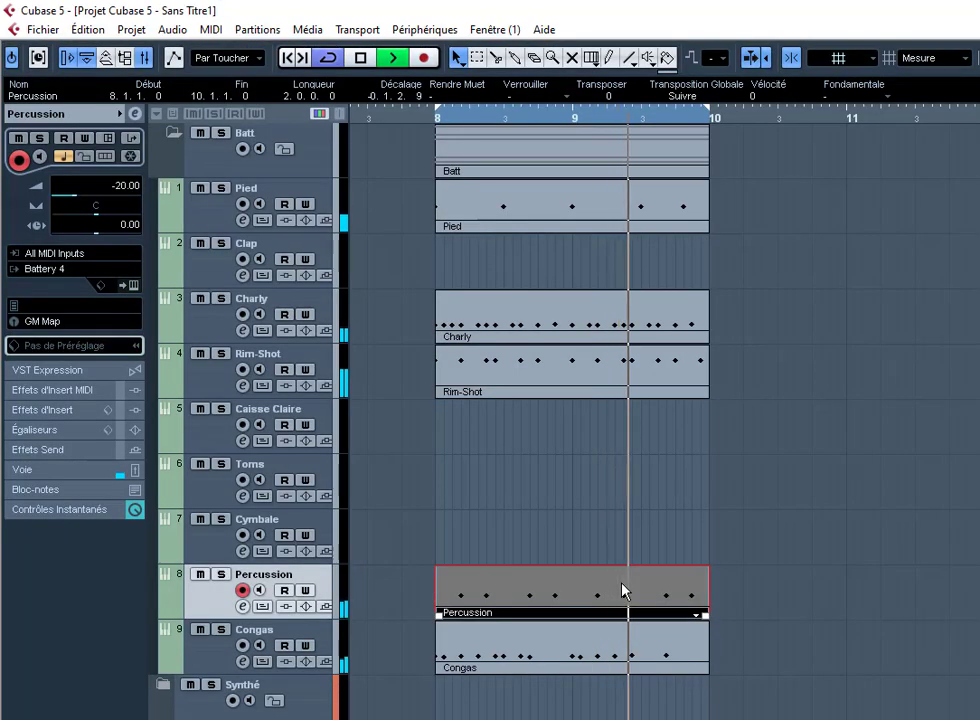
pyautogui.rightClick(623, 591)
pyautogui.click(701, 584)
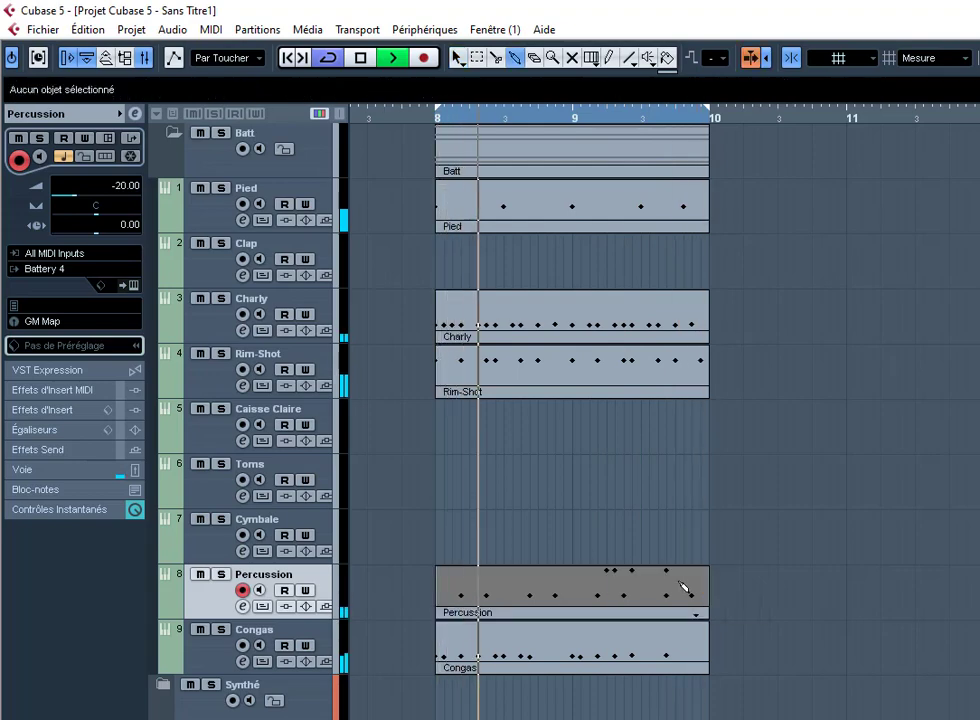
# Step: Collapse the Batt folder, expand the Synthé folder, and select its Fond track
pyautogui.click(175, 137)
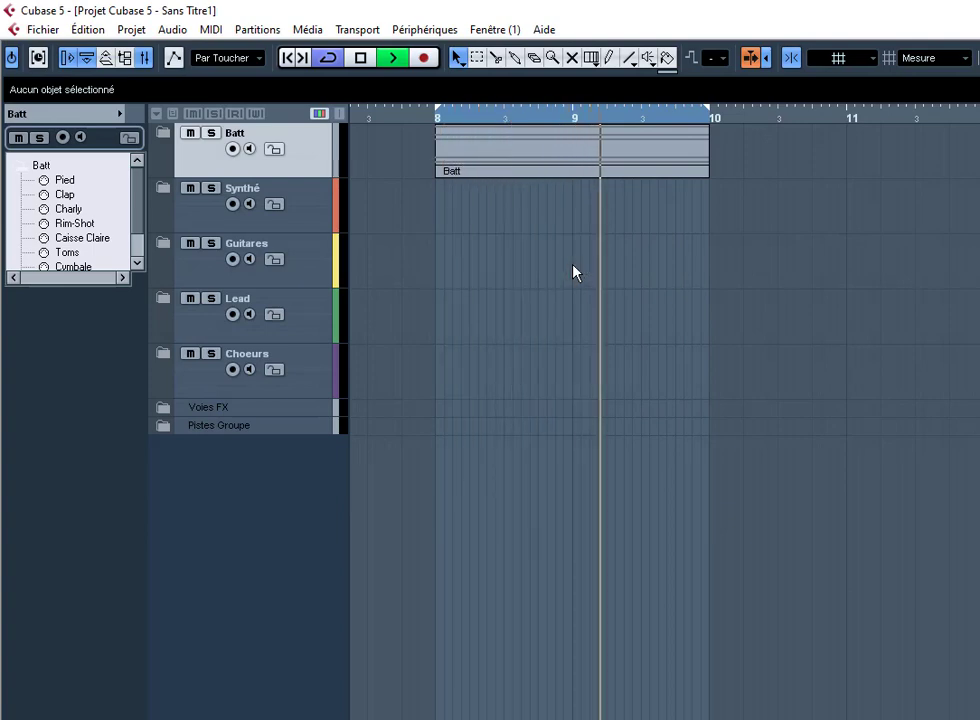
pyautogui.click(164, 189)
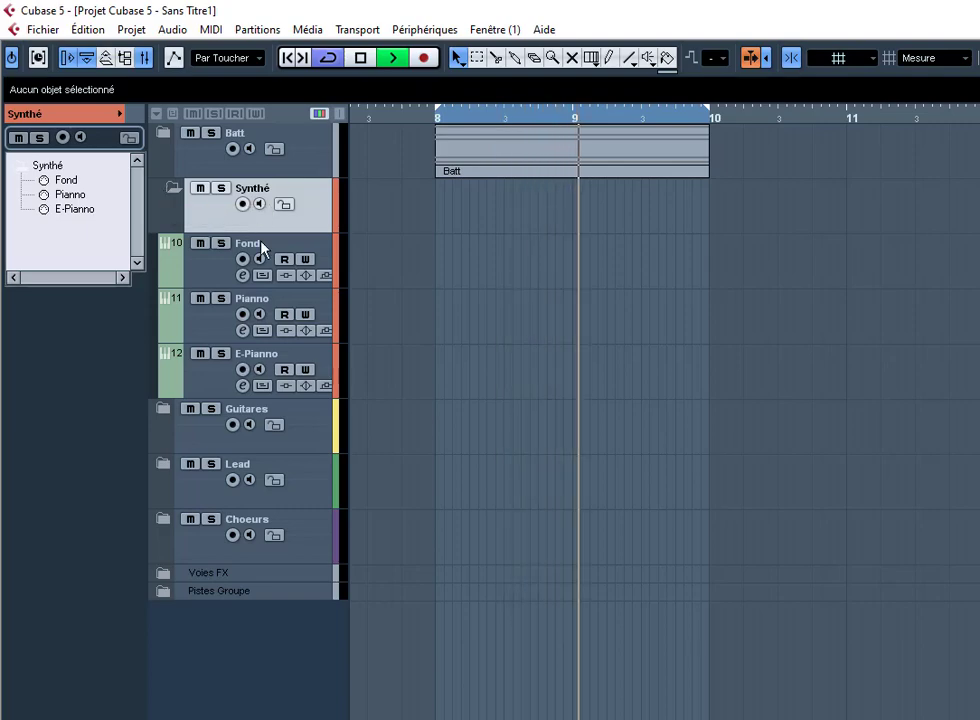
pyautogui.click(264, 257)
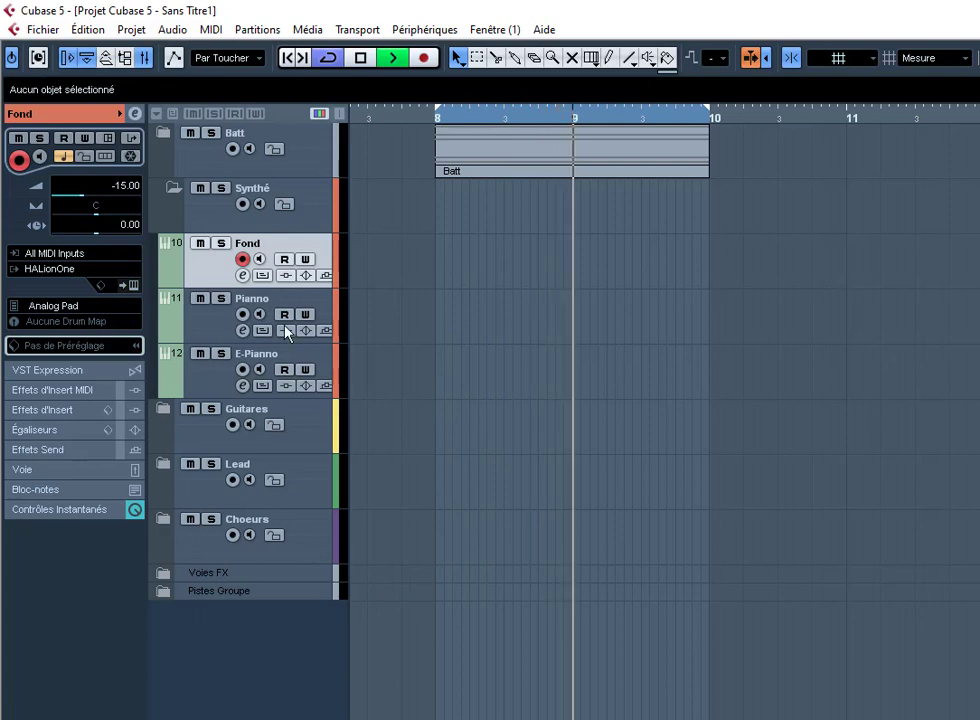
# Step: Select the Fond track, show its Quick Controls, and clear the first slot's parameter
pyautogui.click(209, 317)
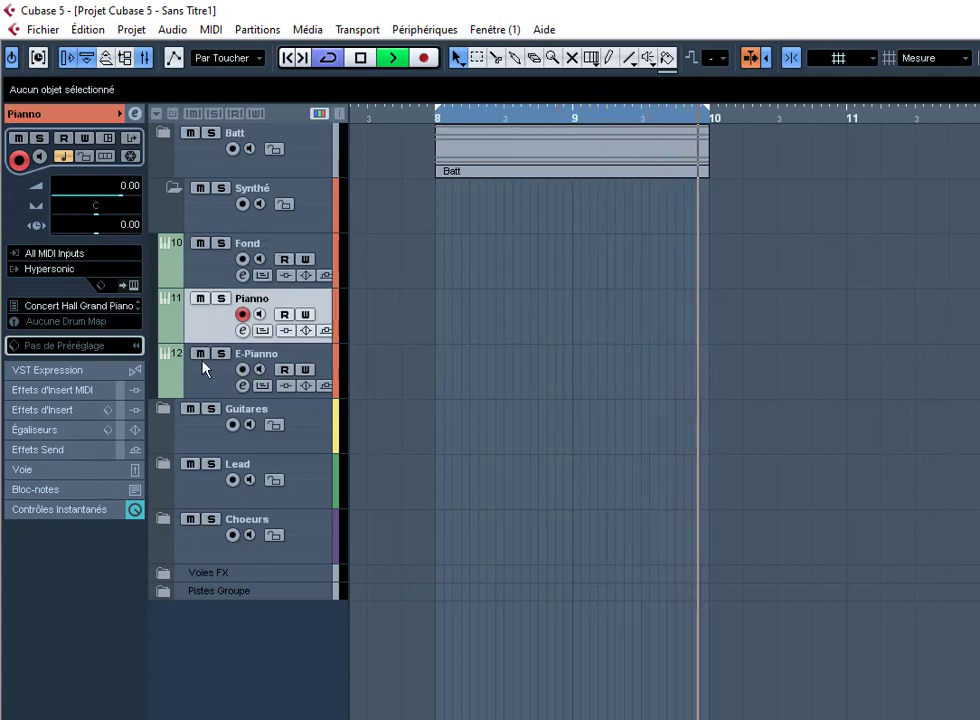
pyautogui.click(203, 364)
pyautogui.click(223, 259)
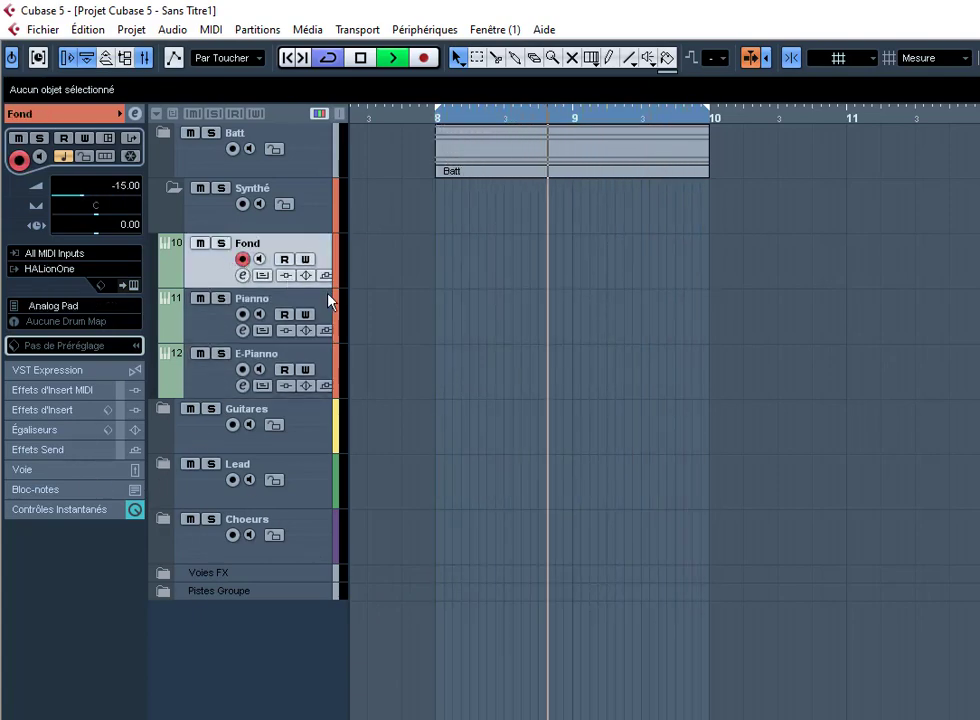
pyautogui.click(102, 514)
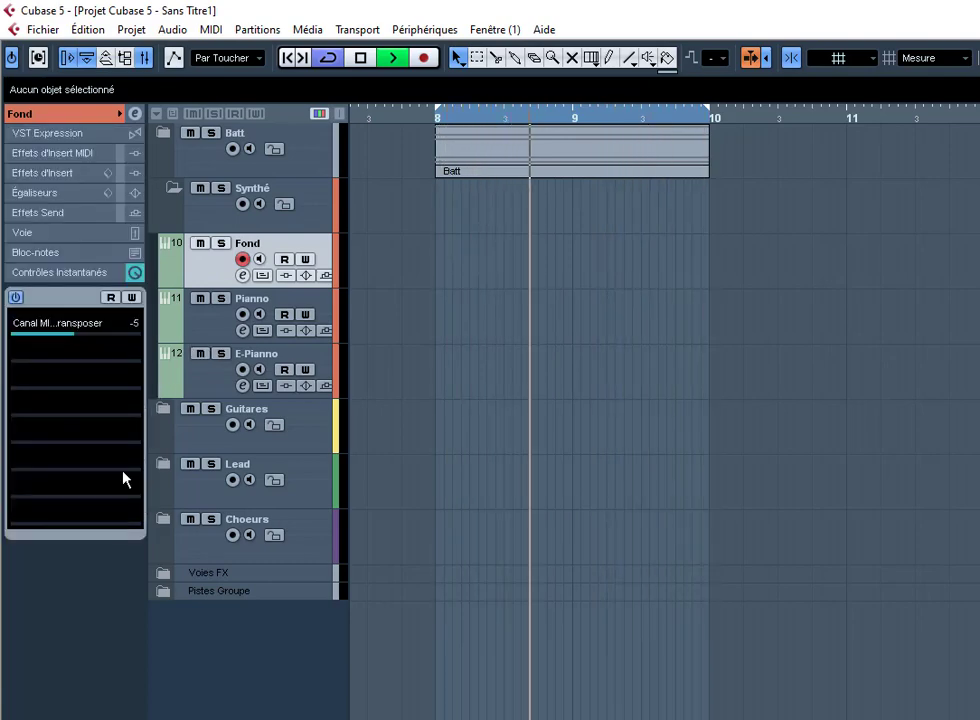
pyautogui.click(66, 324)
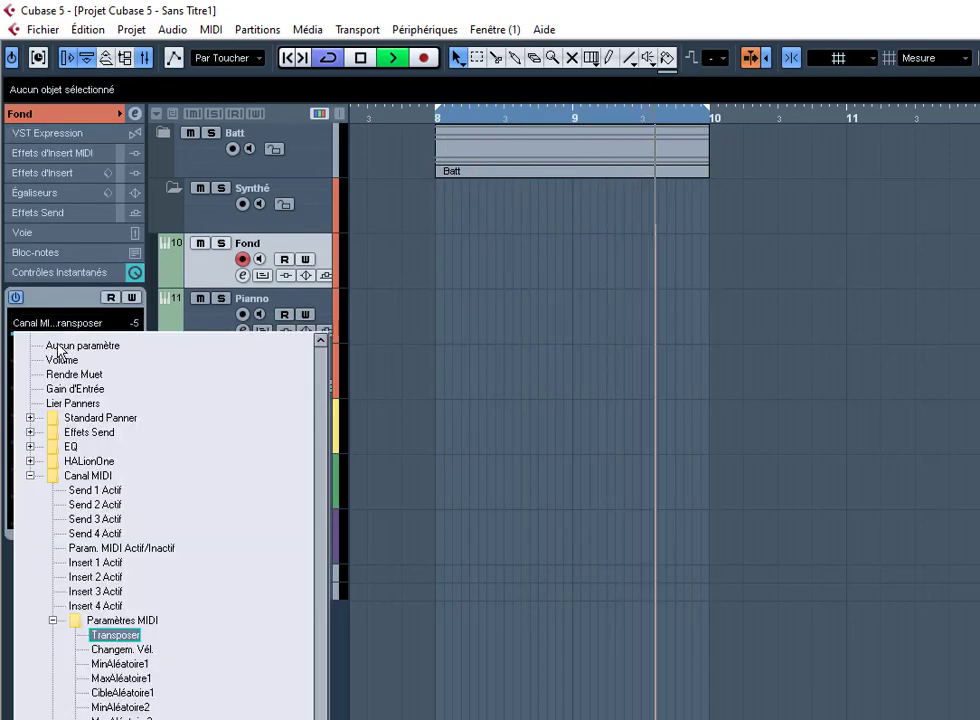
pyautogui.click(62, 346)
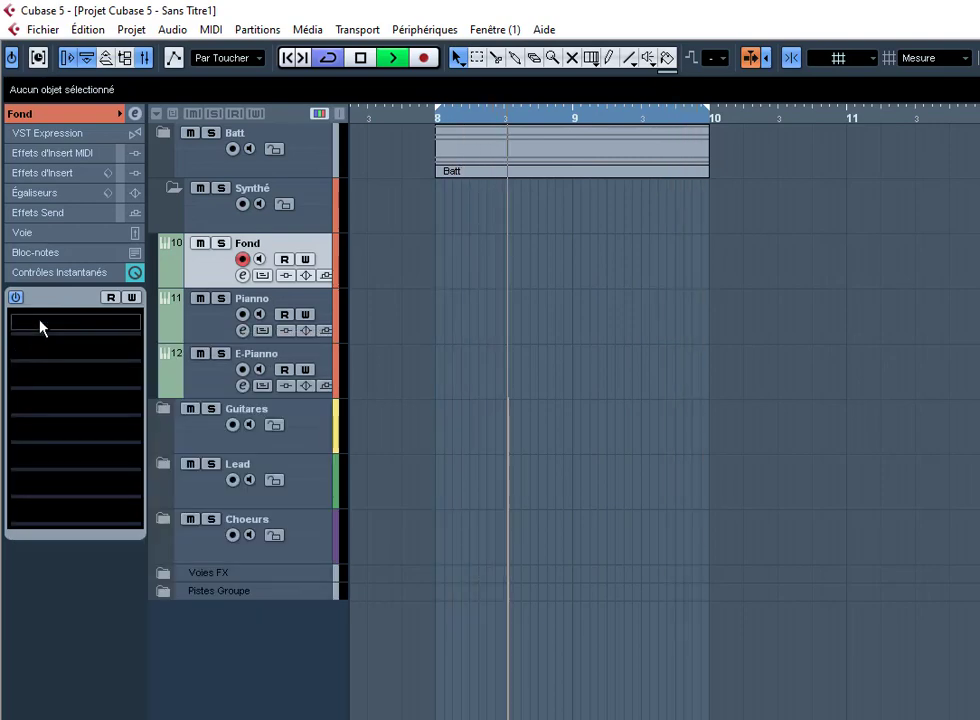
pyautogui.click(40, 322)
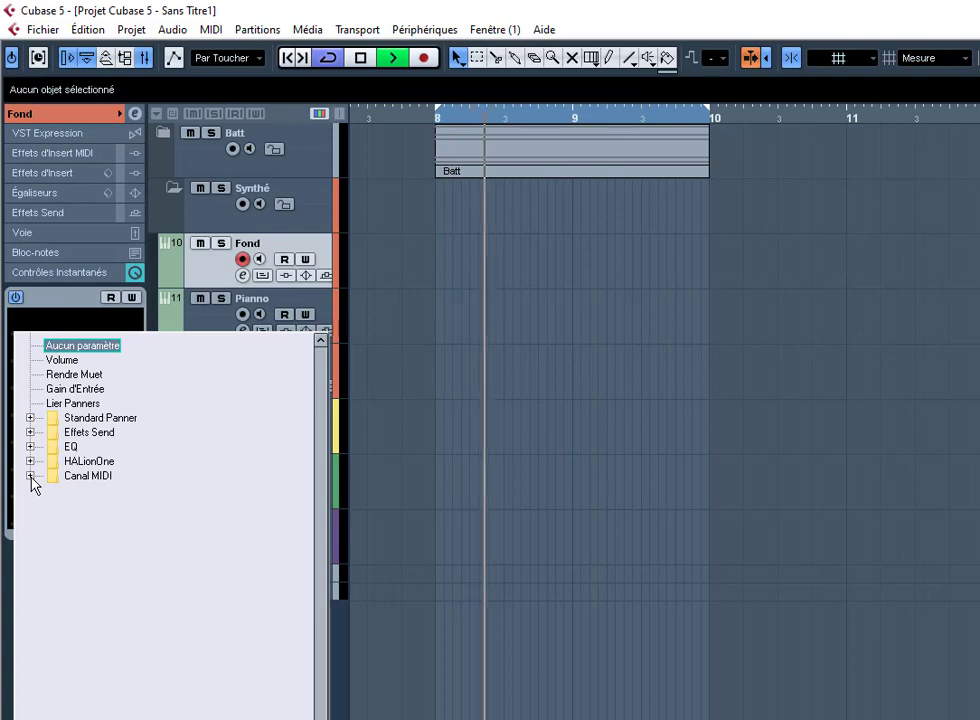
pyautogui.click(515, 431)
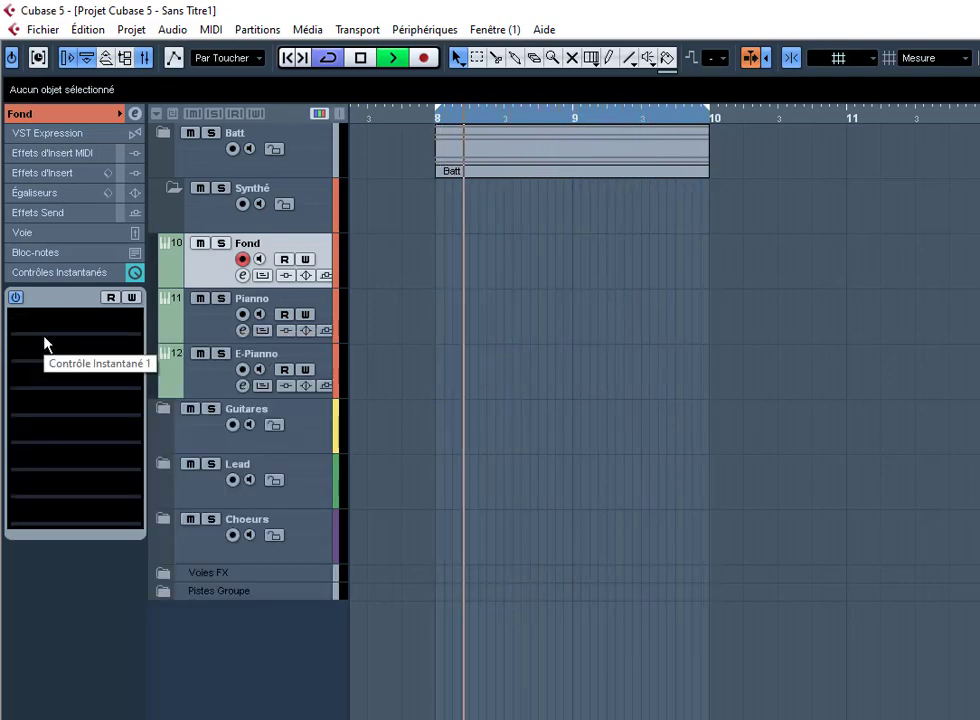
# Step: Assign Canal MIDI > Paramètres MIDI > Transposer to the first quick control
pyautogui.click(38, 400)
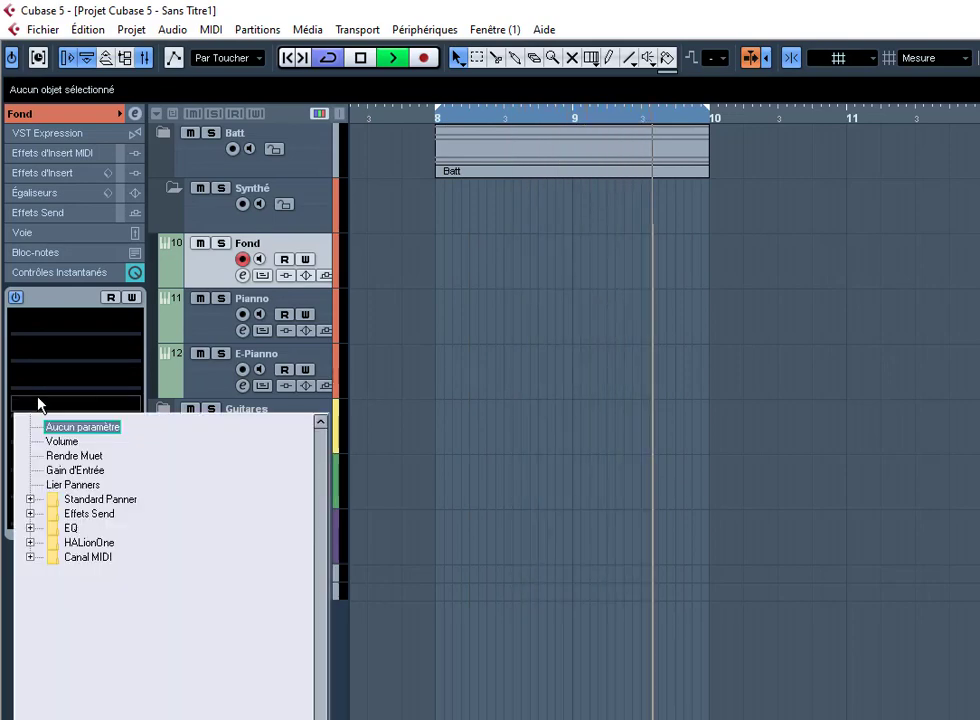
pyautogui.click(30, 557)
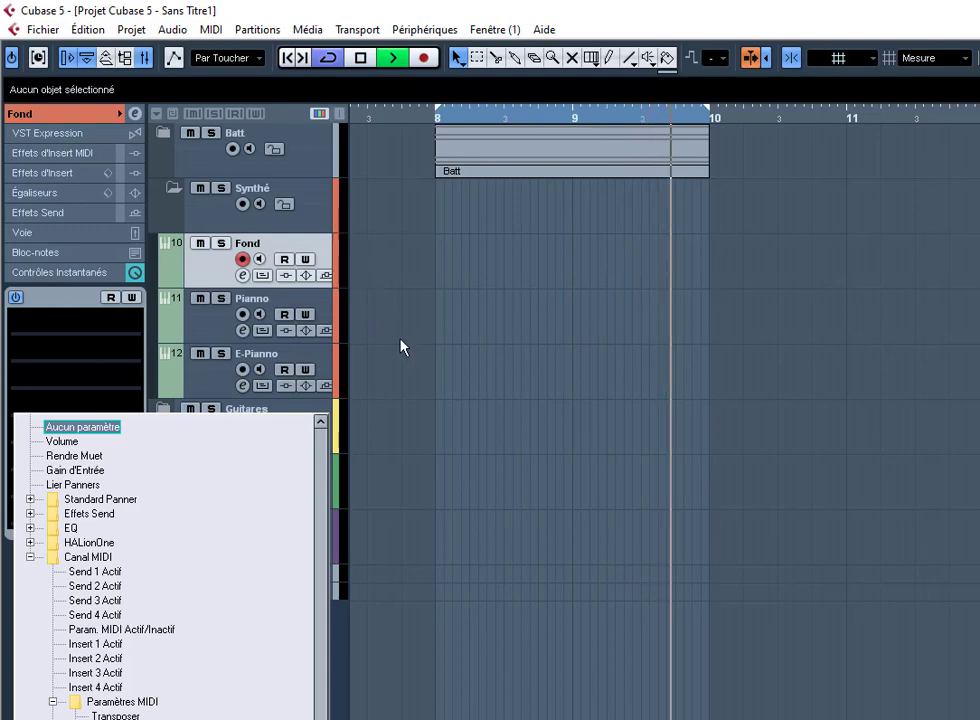
pyautogui.click(976, 715)
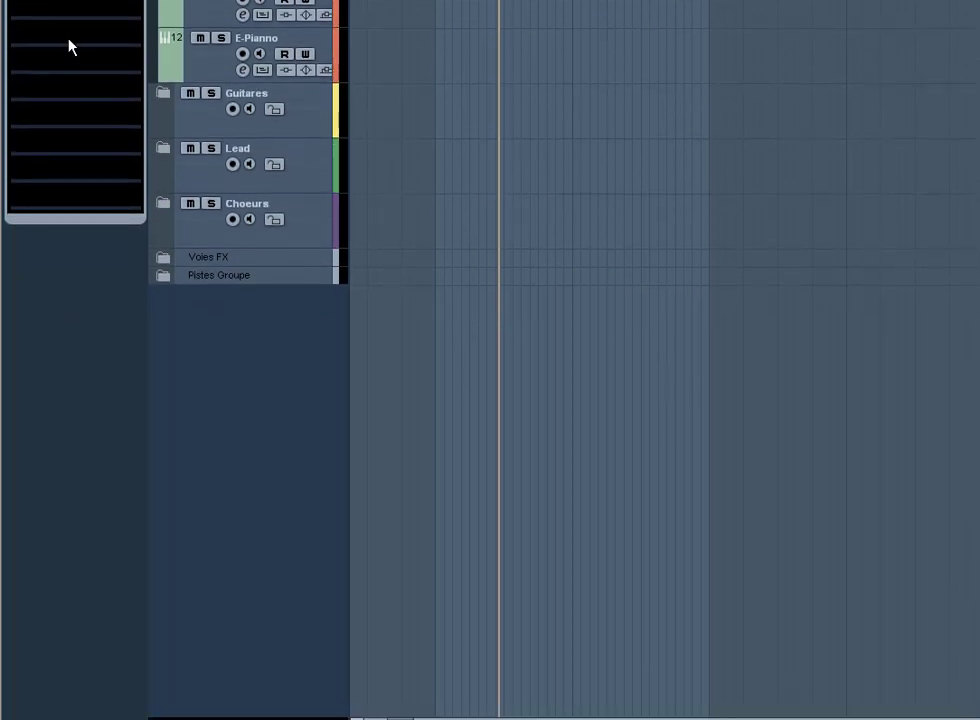
pyautogui.click(41, 41)
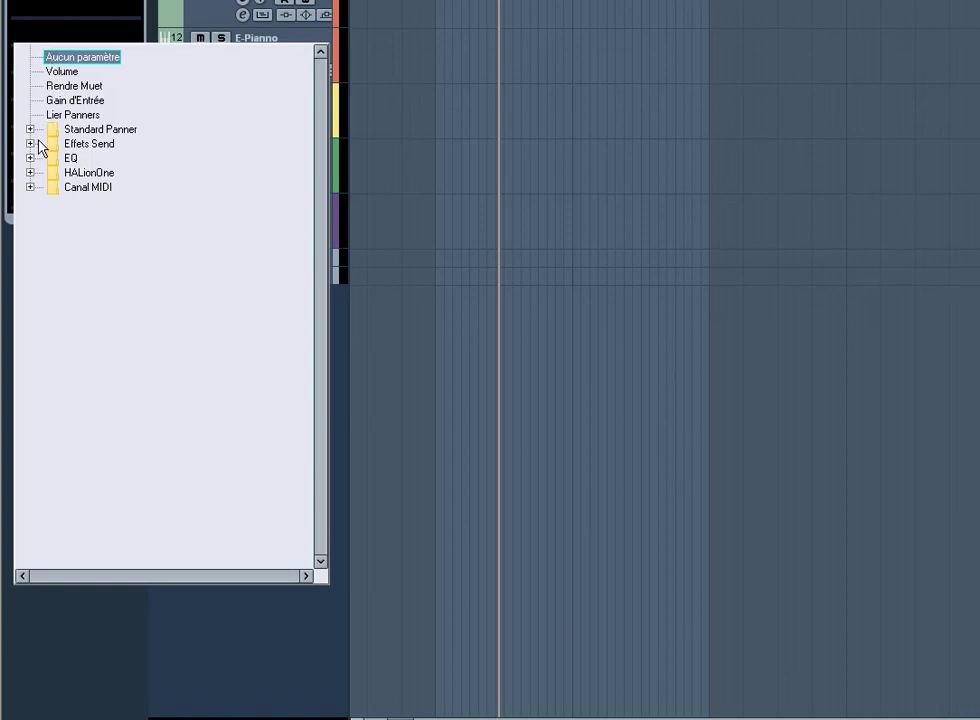
pyautogui.click(30, 187)
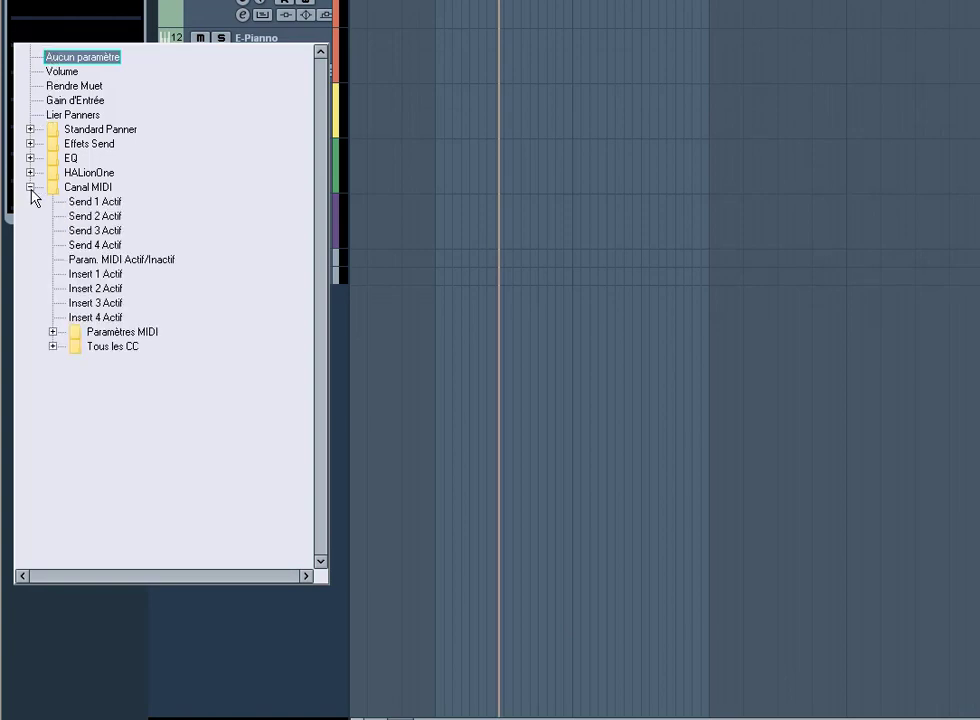
pyautogui.click(53, 332)
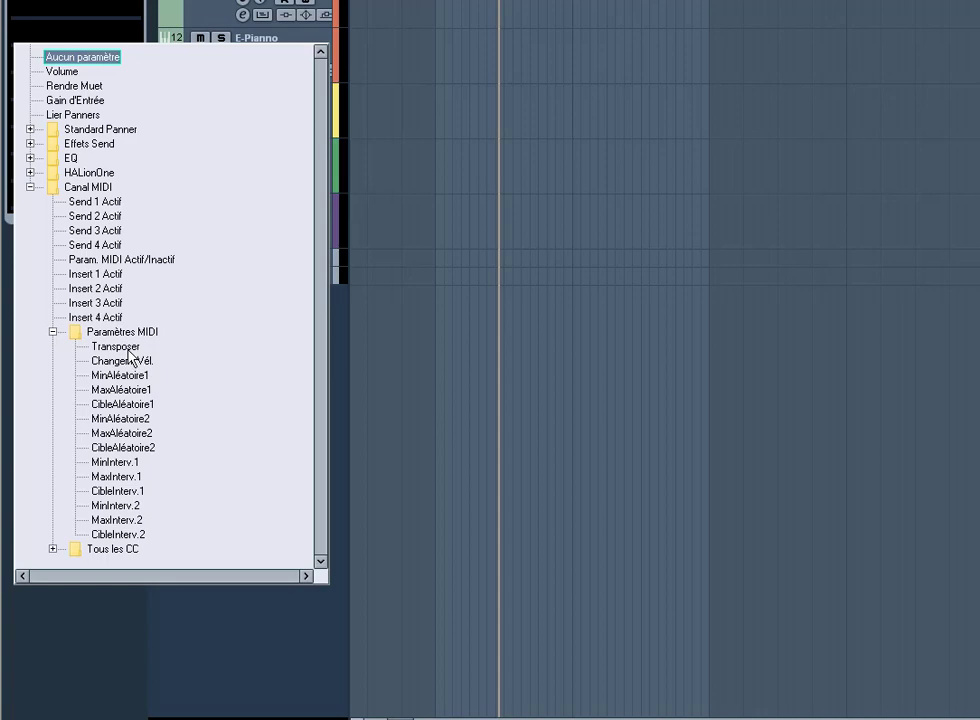
pyautogui.click(116, 346)
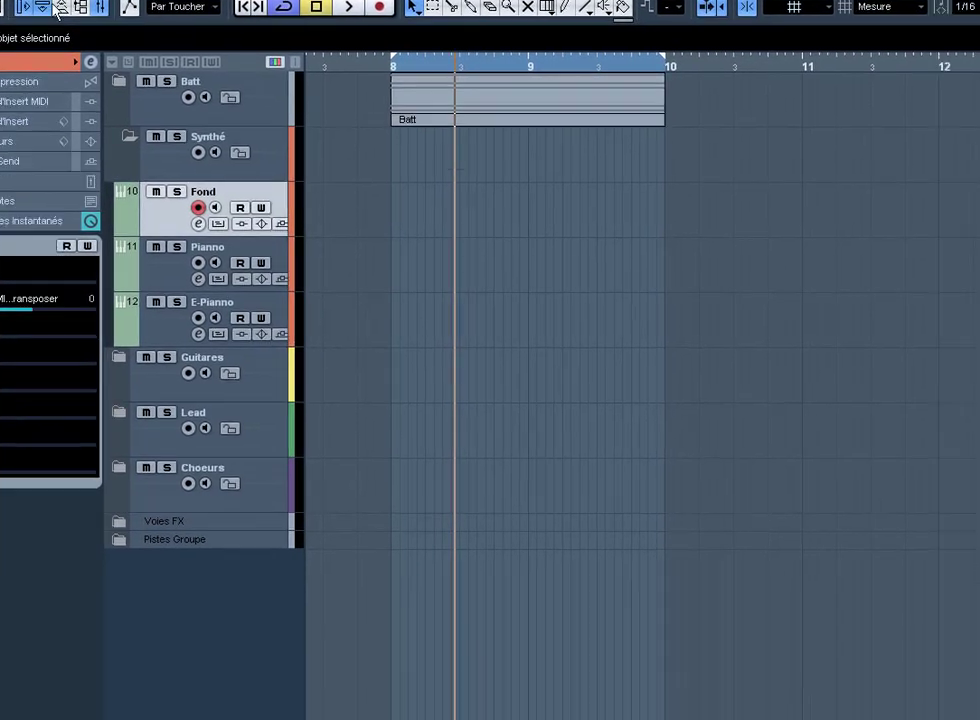
# Step: Loop from bar 8 and record the Fond pad over bars 8 to 10, then re-record it once
pyautogui.press('space')
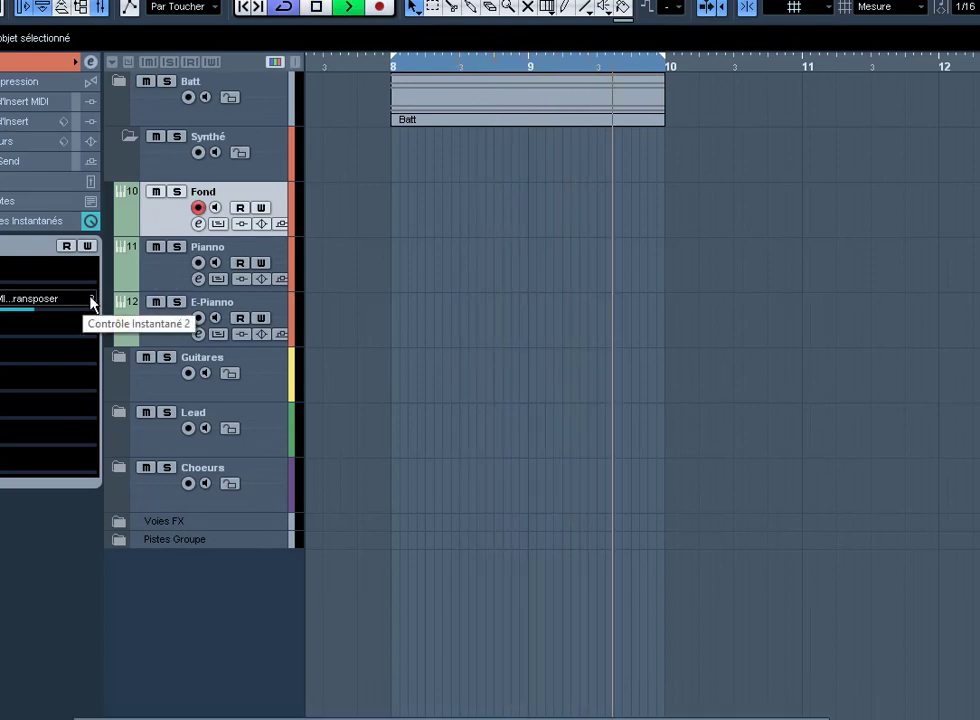
pyautogui.scroll(6, 89, 303)
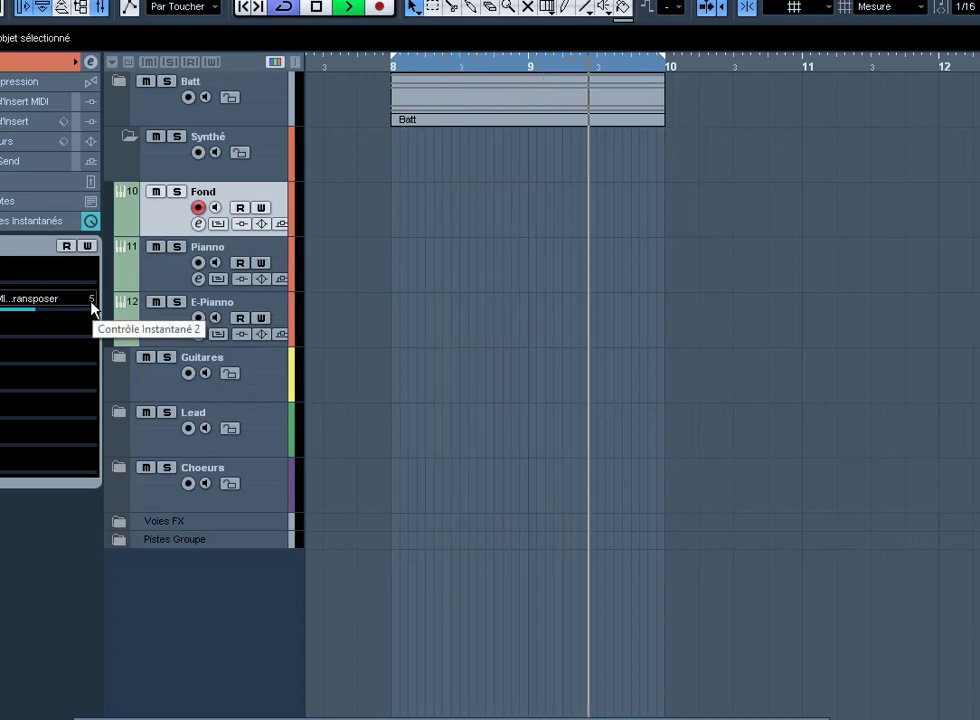
pyautogui.scroll(-1, 92, 305)
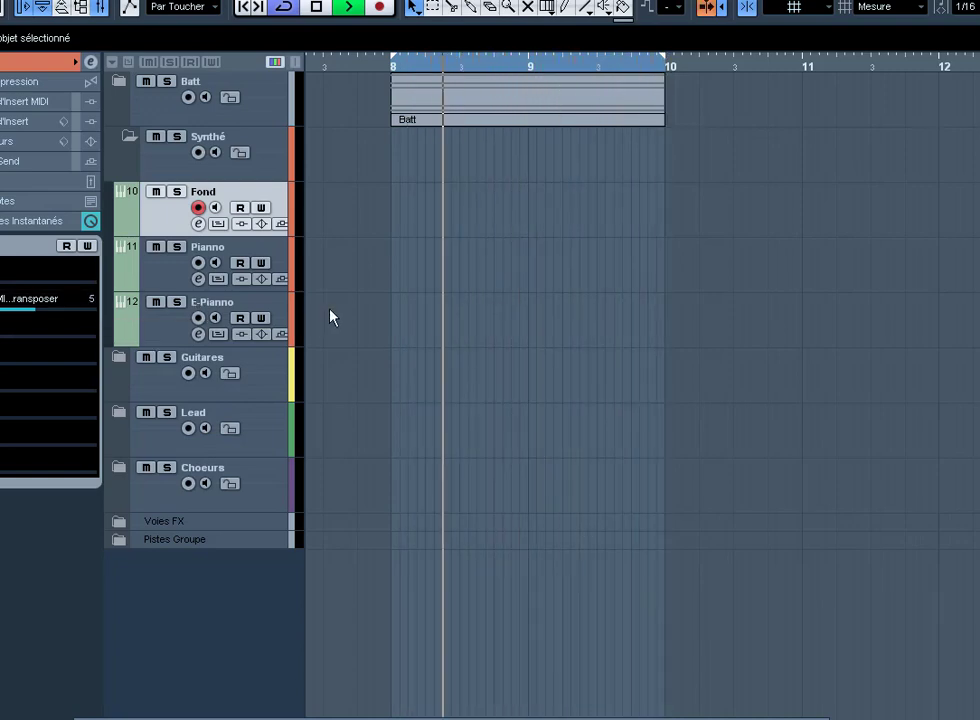
pyautogui.press('KP_Multiply')
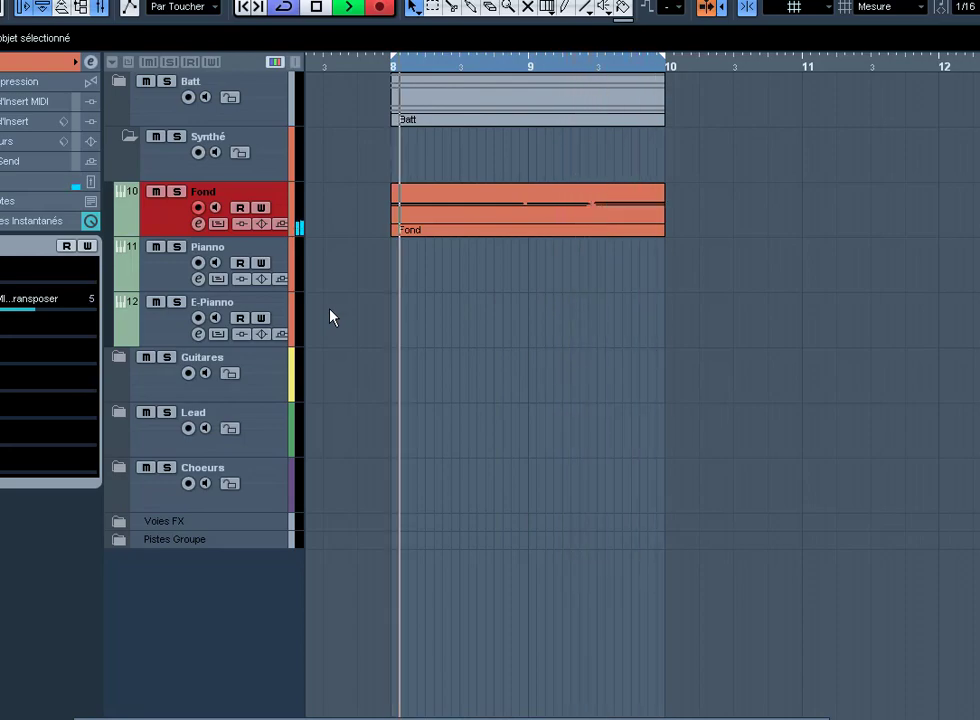
pyautogui.press('KP_Multiply')
pyautogui.press('Return')
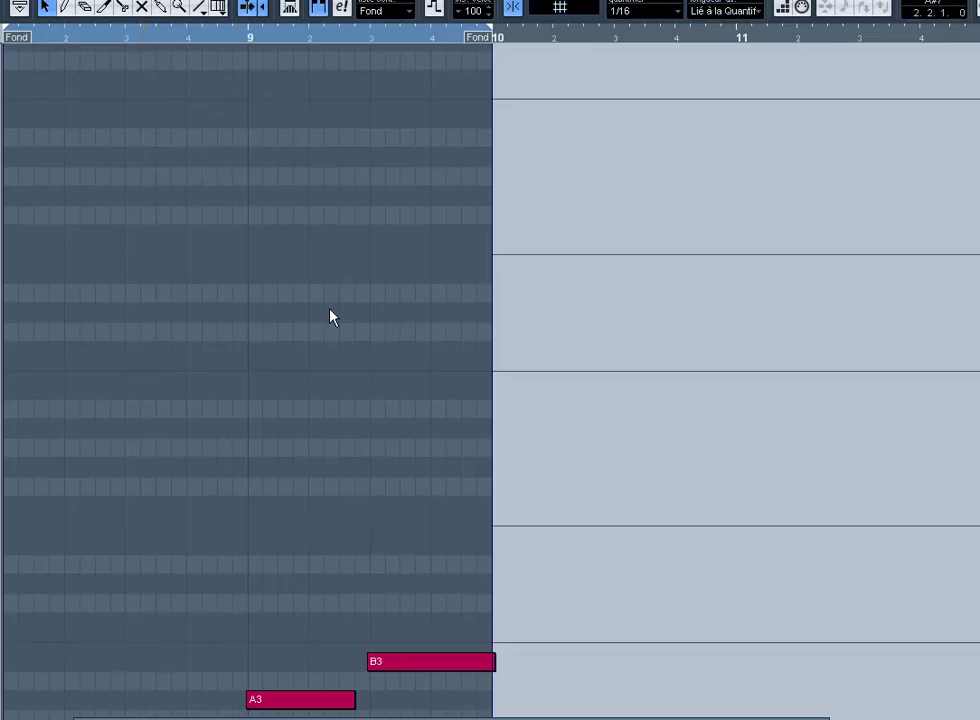
pyautogui.scroll(-4, 342, 305)
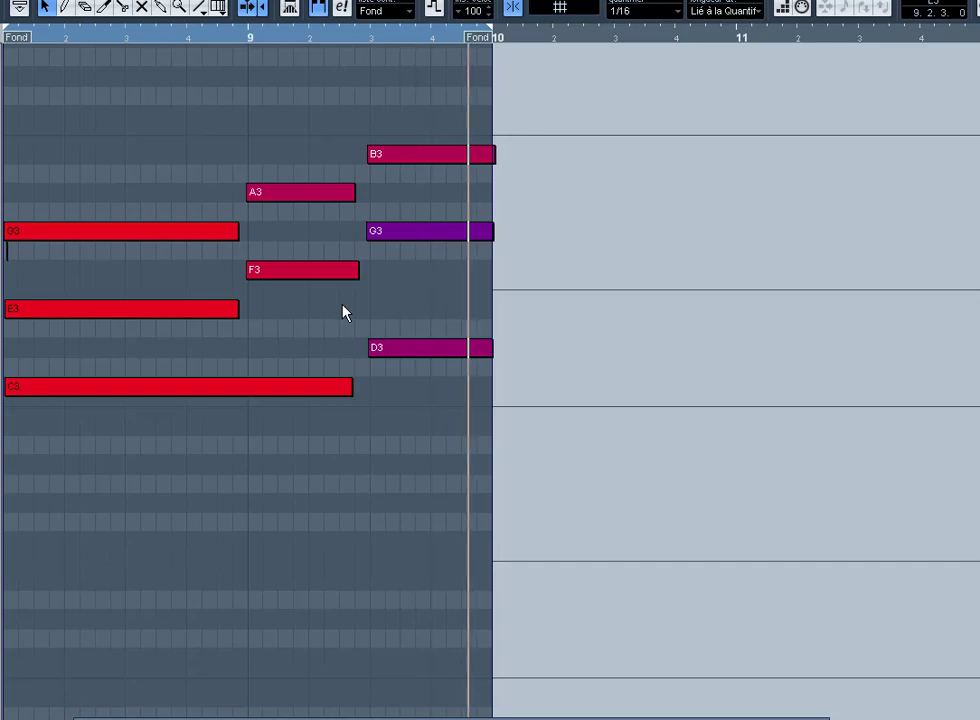
pyautogui.press('Escape')
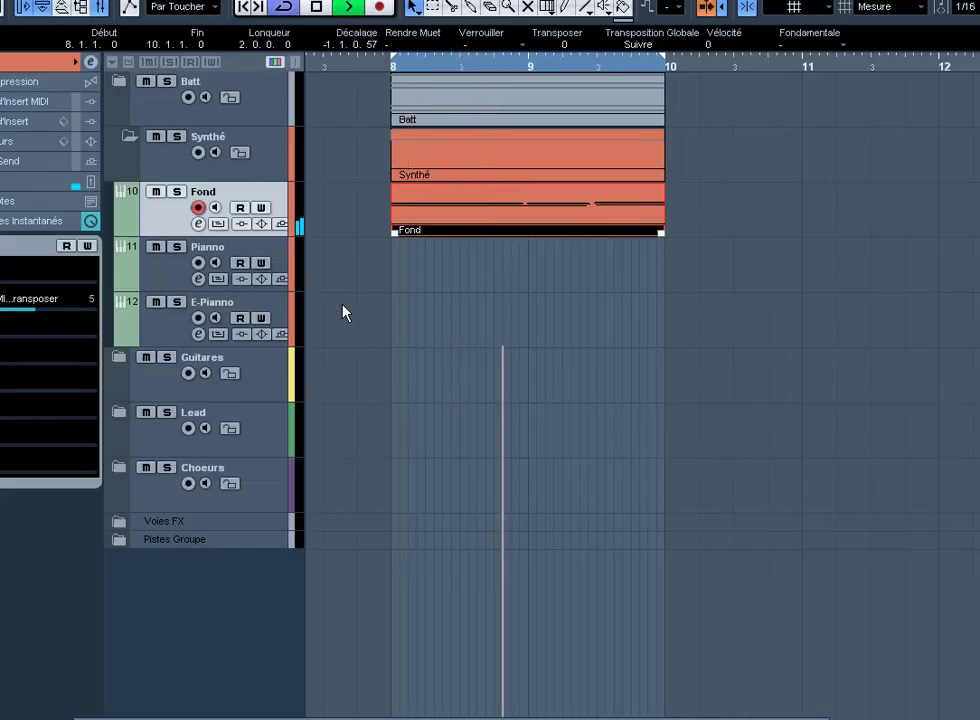
pyautogui.press('KP_Multiply')
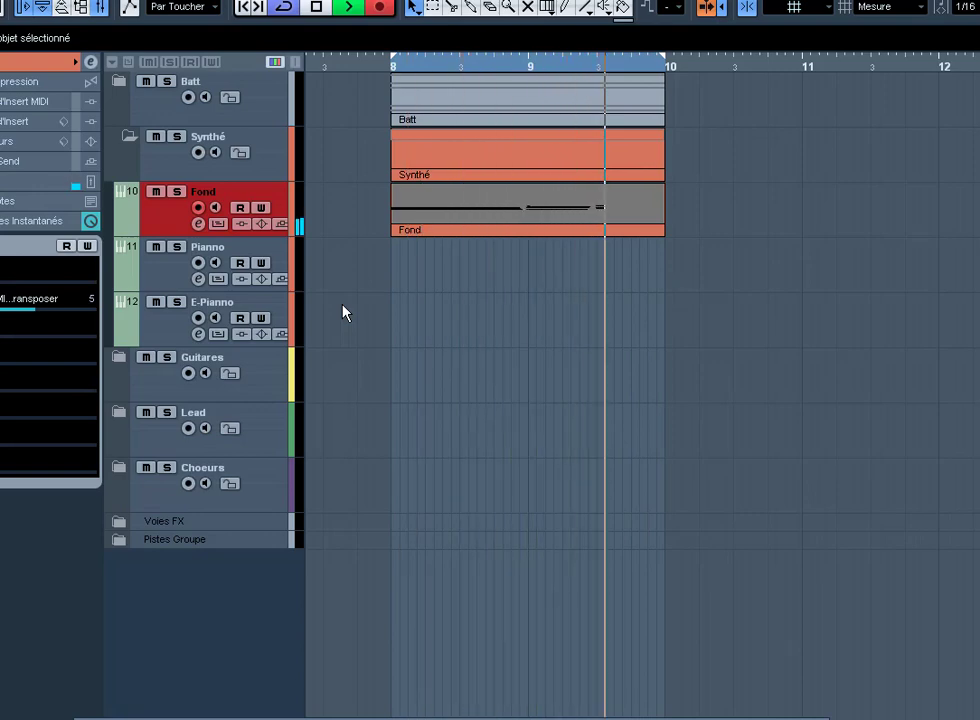
pyautogui.press('KP_Multiply')
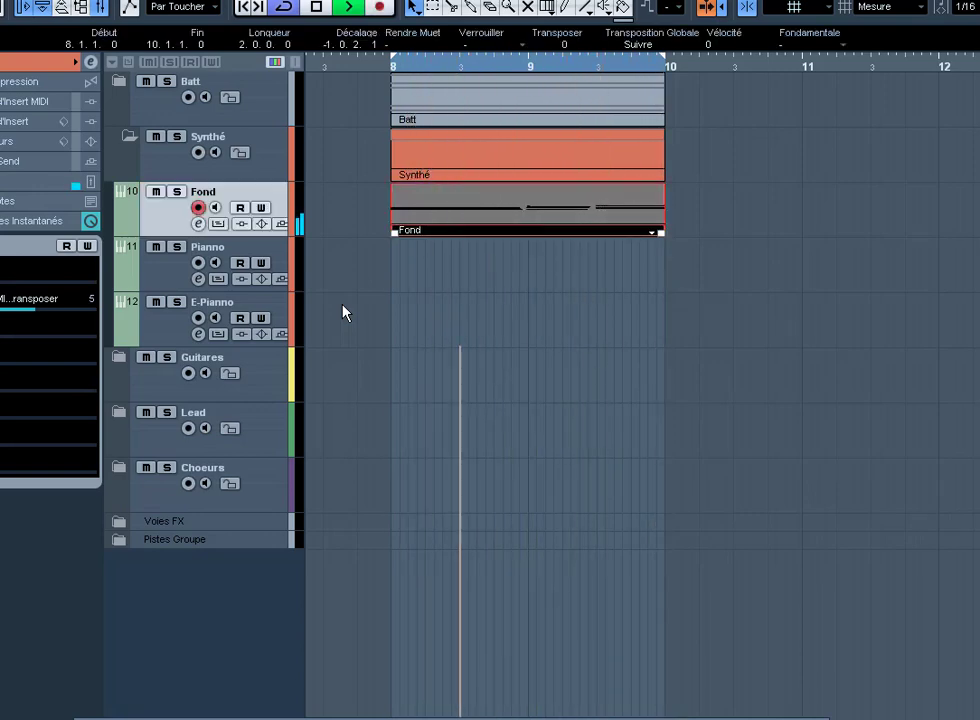
# Step: Glue the Fond parts into a single part and open it in the Key Editor
pyautogui.rightClick(555, 209)
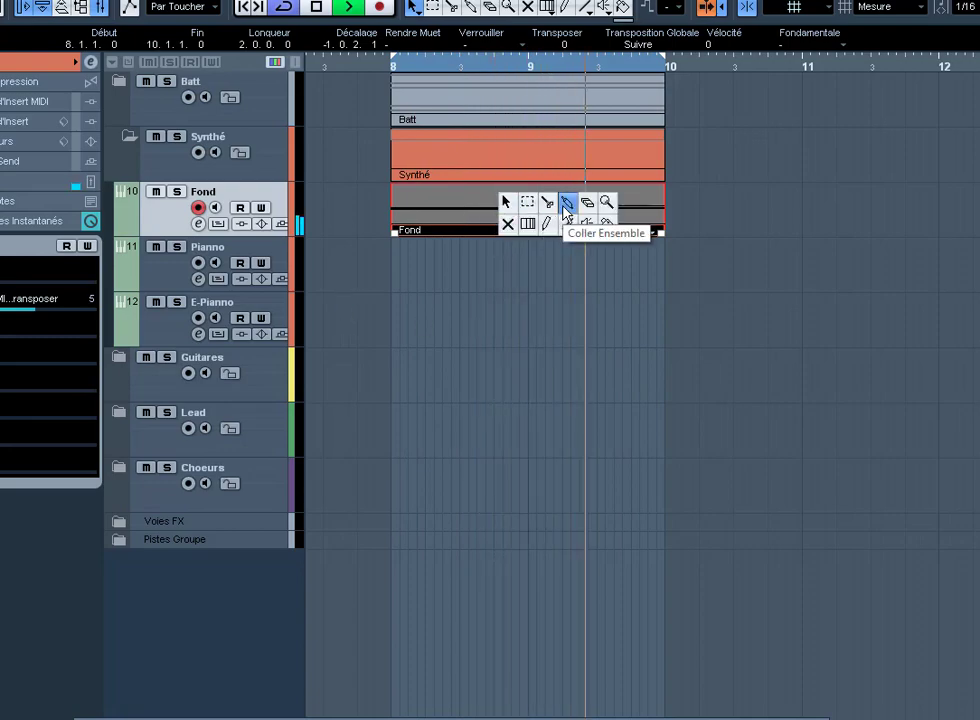
pyautogui.click(567, 205)
pyautogui.click(566, 207)
pyautogui.press('1')
pyautogui.click(565, 207)
pyautogui.doubleClick(565, 212)
pyautogui.scroll(-5, 560, 270)
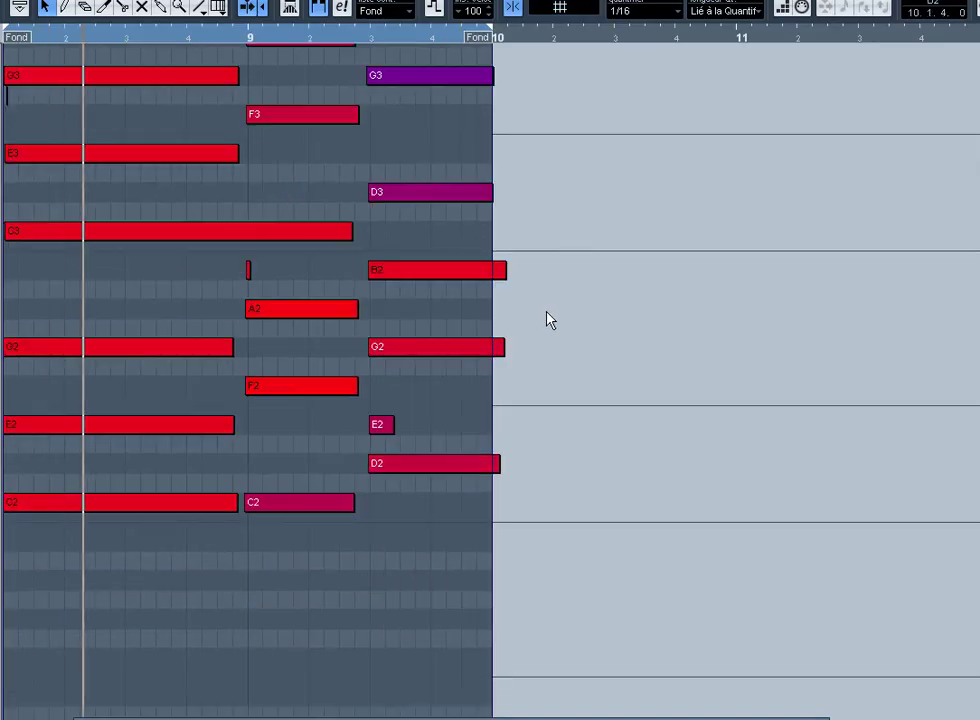
# Step: Quantize all of the Fond part's chord notes to the grid
pyautogui.hotkey('ctrl', 'a')
pyautogui.rightClick(203, 286)
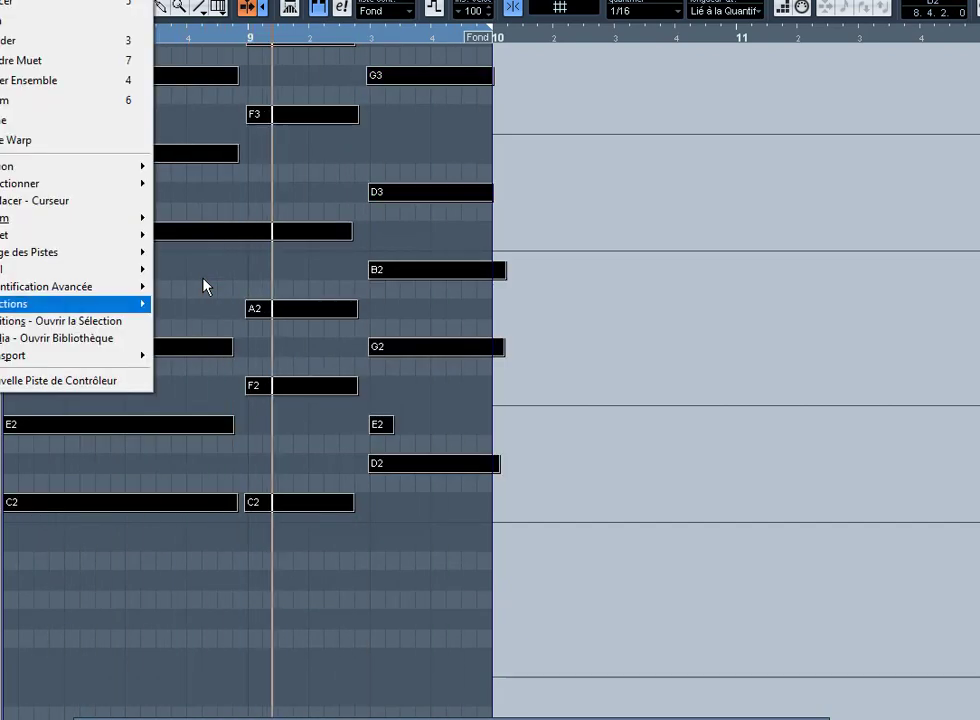
pyautogui.moveTo(66, 304)
pyautogui.click(221, 524)
pyautogui.press('q')
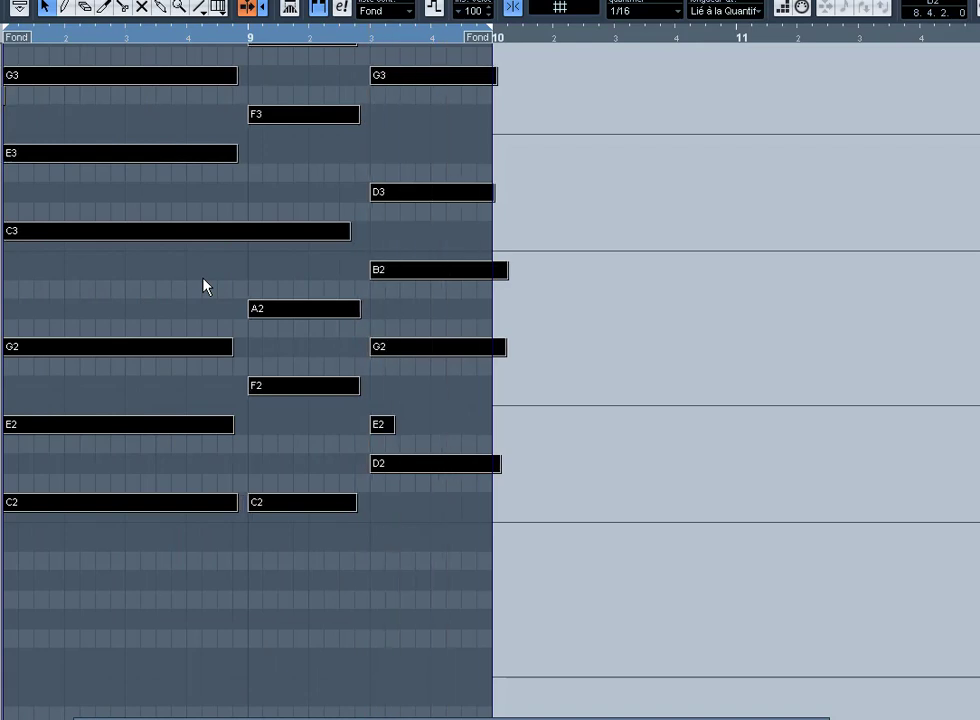
pyautogui.scroll(5, 203, 286)
# Step: Extend the G3, E3, E2 and C2 chord notes out to bar 9
pyautogui.click(208, 252)
pyautogui.moveTo(208, 253); pyautogui.dragTo(252, 486)
pyautogui.scroll(-2, 270, 518)
pyautogui.moveTo(188, 466); pyautogui.dragTo(248, 516)
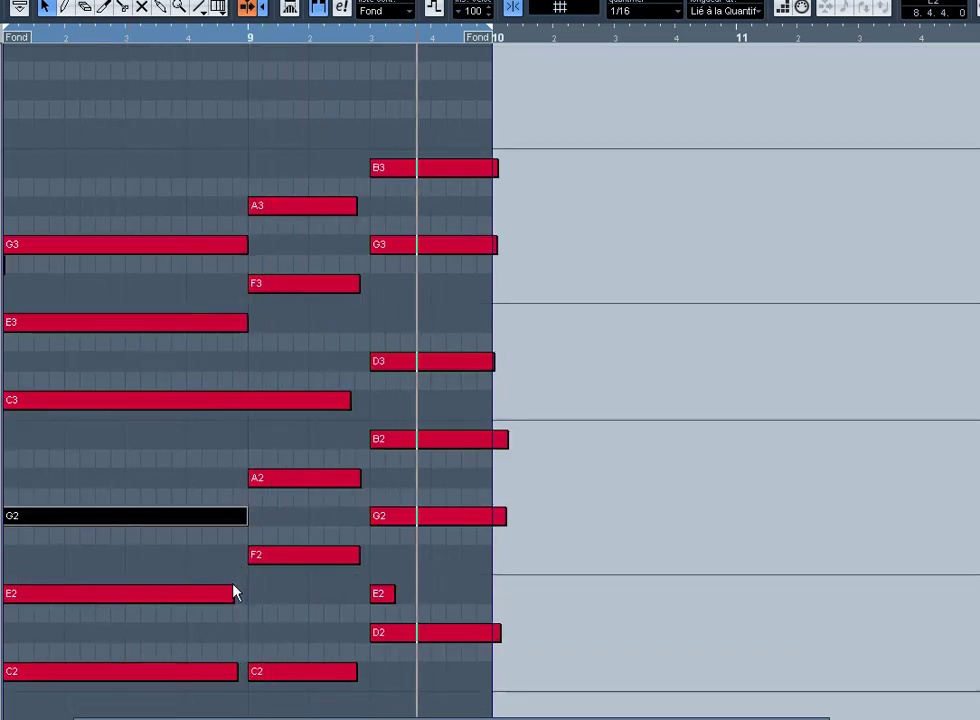
pyautogui.moveTo(231, 599); pyautogui.dragTo(247, 598)
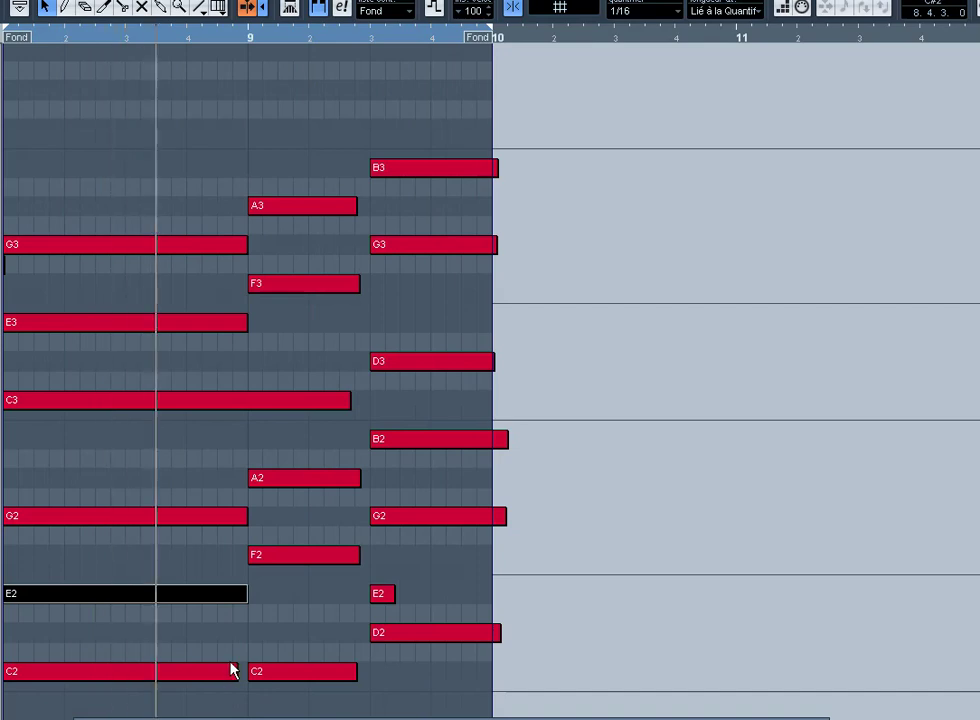
pyautogui.moveTo(233, 668); pyautogui.dragTo(247, 668)
# Step: Erase the second C2 note and lengthen the remaining C2 note past bar 9
pyautogui.rightClick(258, 666)
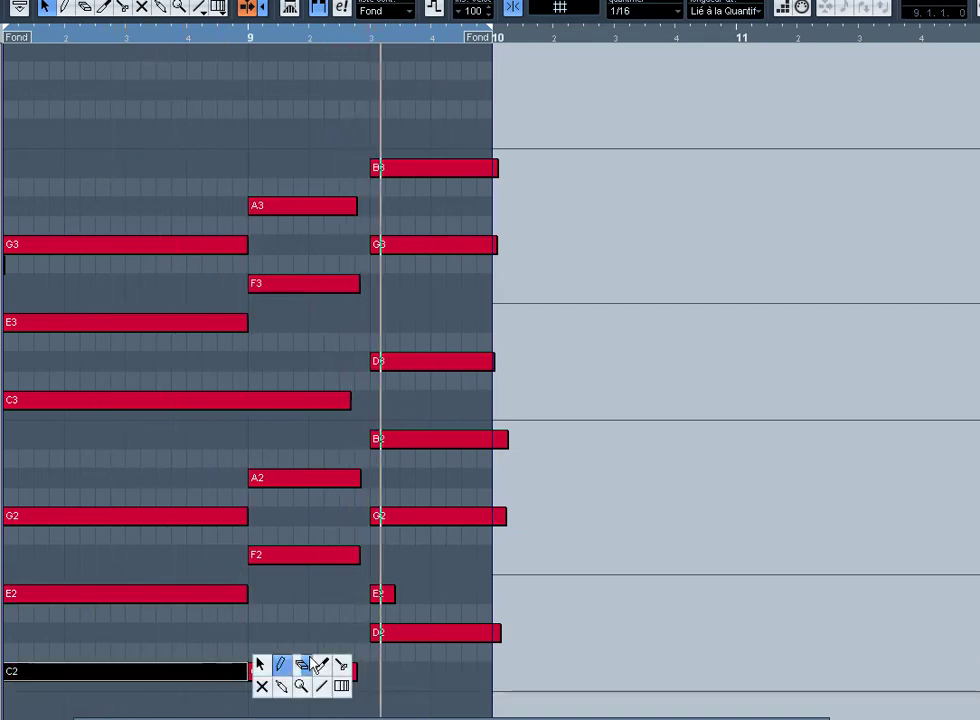
pyautogui.click(301, 666)
pyautogui.click(284, 675)
pyautogui.rightClick(273, 677)
pyautogui.click(273, 677)
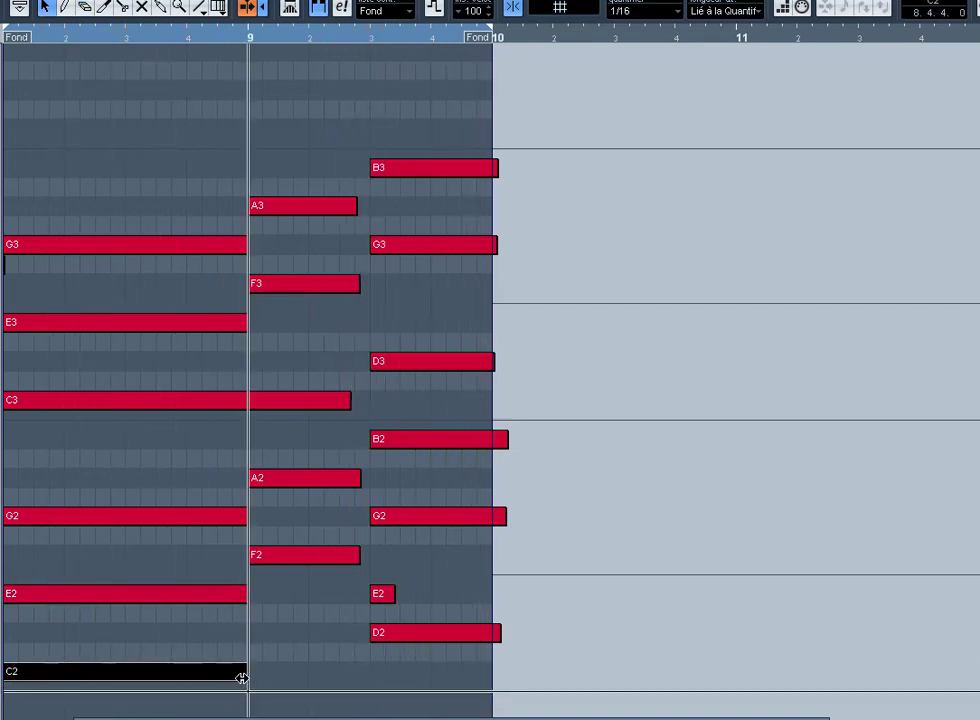
pyautogui.moveTo(244, 674); pyautogui.dragTo(368, 672)
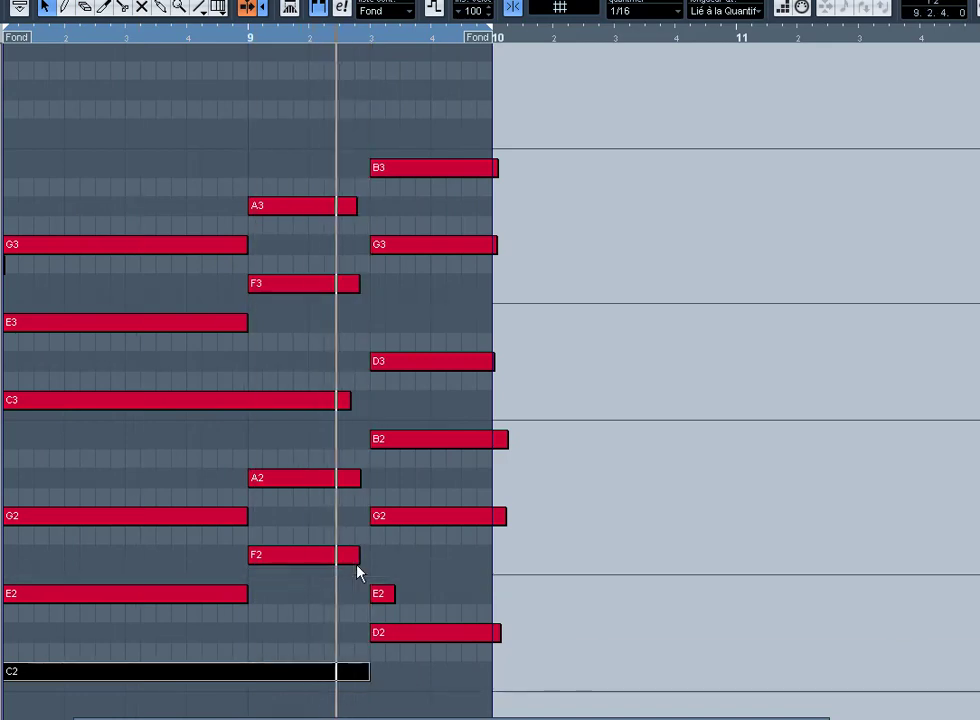
# Step: Lengthen the A3, F3, C3, A2 and F2 notes, then cut them at bar 9 beat 3
pyautogui.click(356, 562)
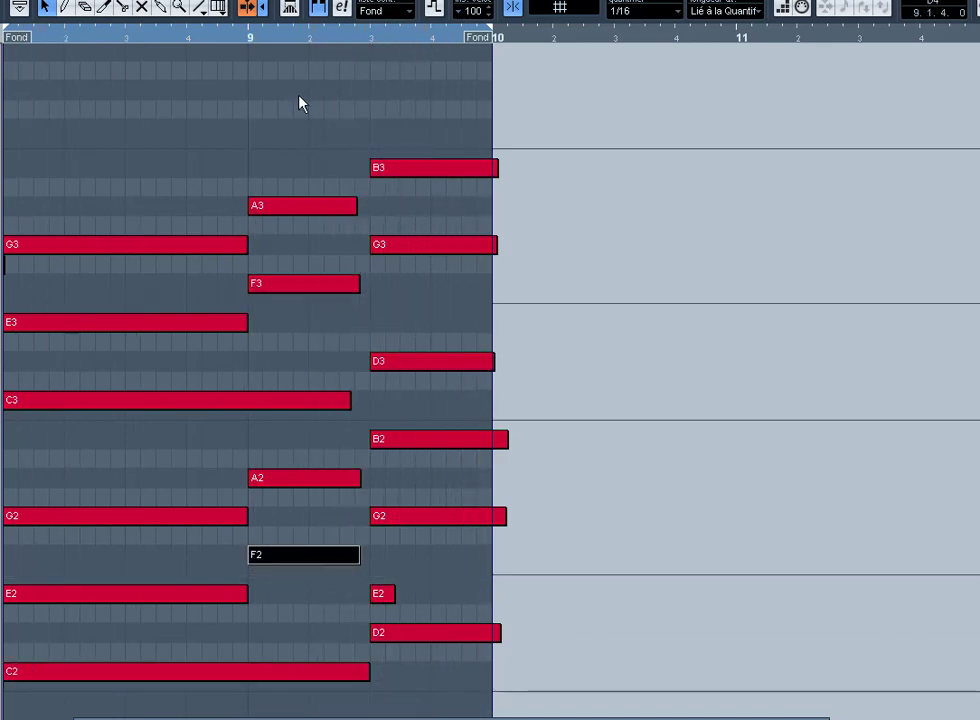
pyautogui.moveTo(299, 97); pyautogui.dragTo(331, 614)
pyautogui.moveTo(359, 556); pyautogui.dragTo(398, 540)
pyautogui.rightClick(359, 455)
pyautogui.click(418, 455)
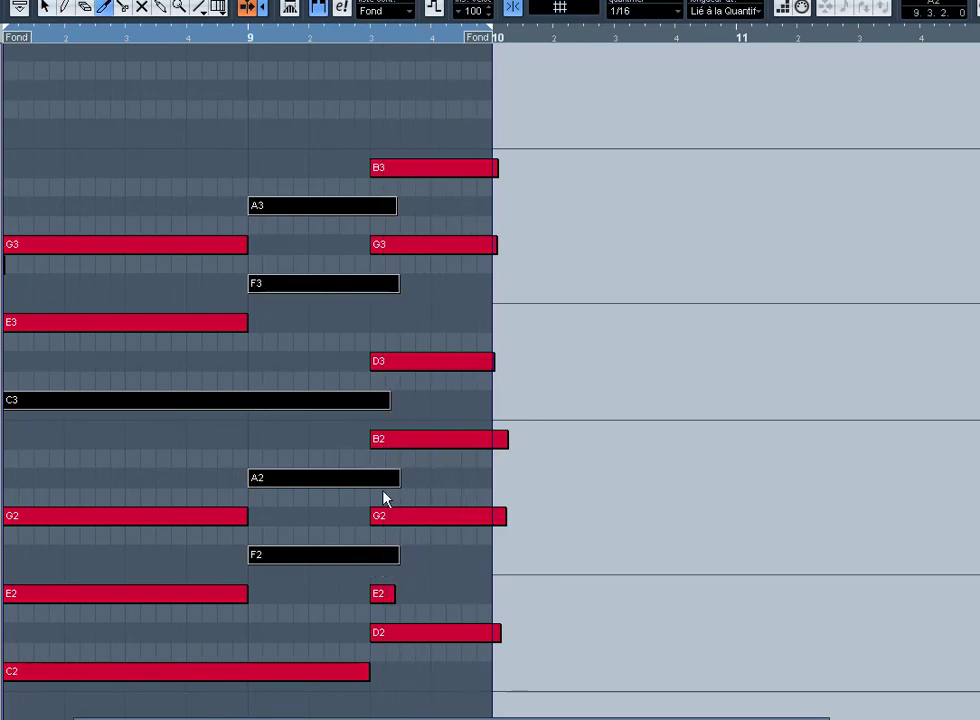
pyautogui.rightClick(352, 474)
pyautogui.click(435, 475)
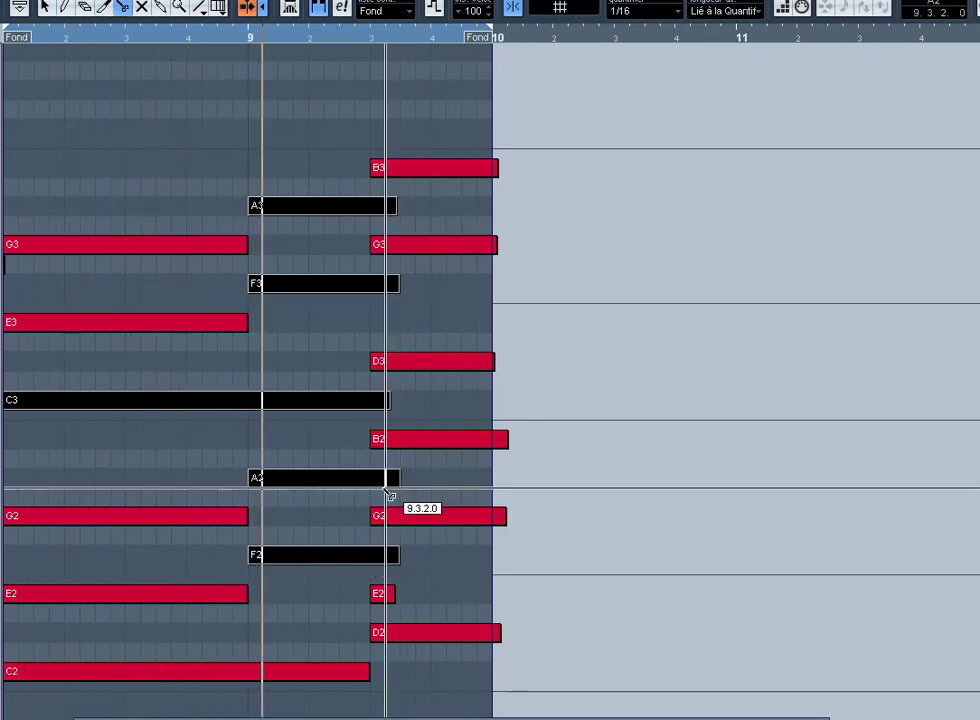
pyautogui.click(371, 481)
pyautogui.press('Delete')
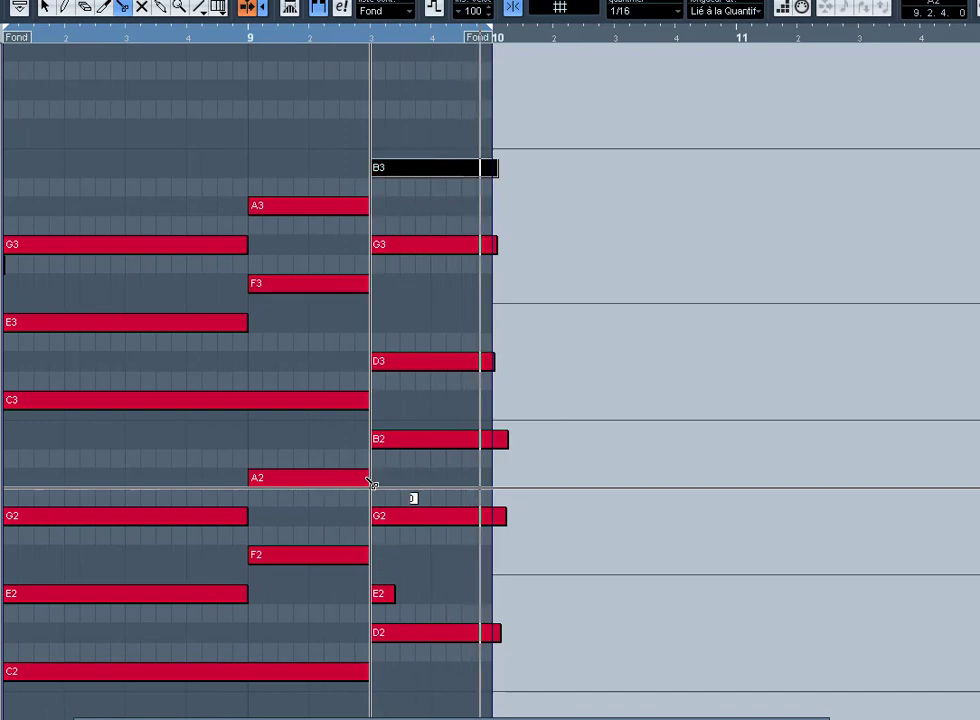
# Step: Trim the short E2 note and delete its leftover sliver
pyautogui.rightClick(366, 478)
pyautogui.click(366, 478)
pyautogui.rightClick(365, 483)
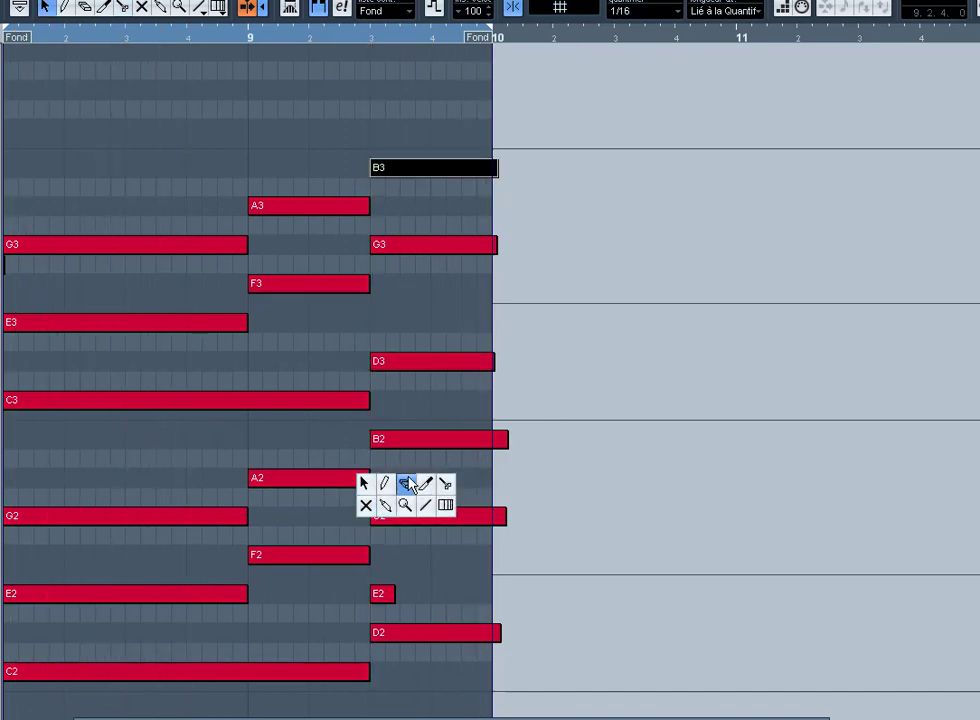
pyautogui.click(421, 486)
pyautogui.click(386, 594)
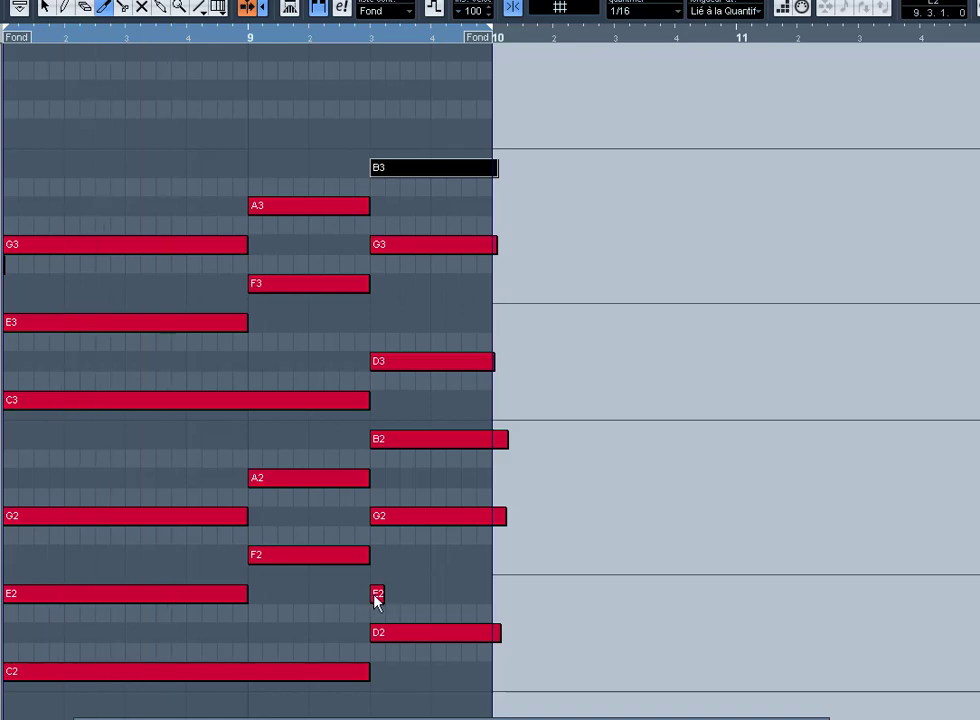
pyautogui.click(375, 596)
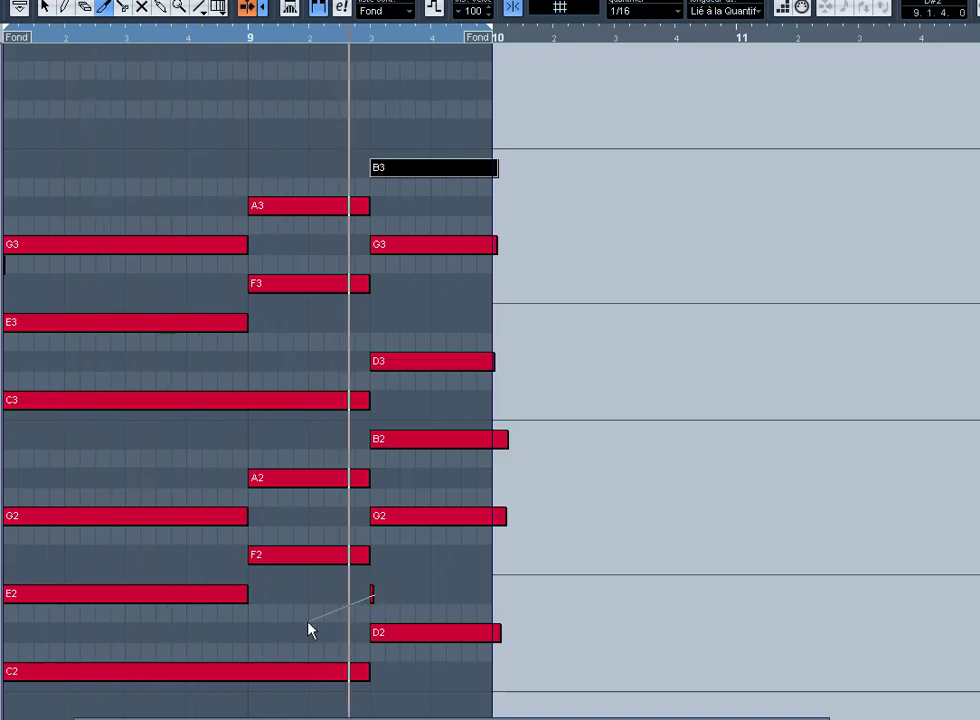
pyautogui.rightClick(332, 617)
pyautogui.click(350, 618)
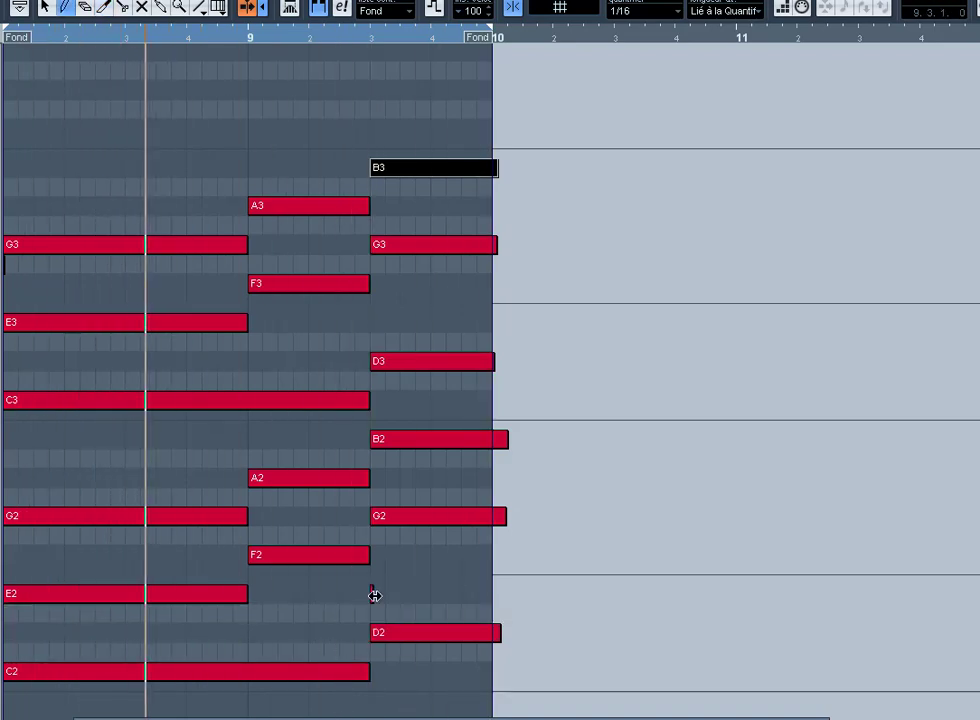
pyautogui.press('1')
pyautogui.moveTo(355, 593); pyautogui.dragTo(408, 589)
pyautogui.press('Delete')
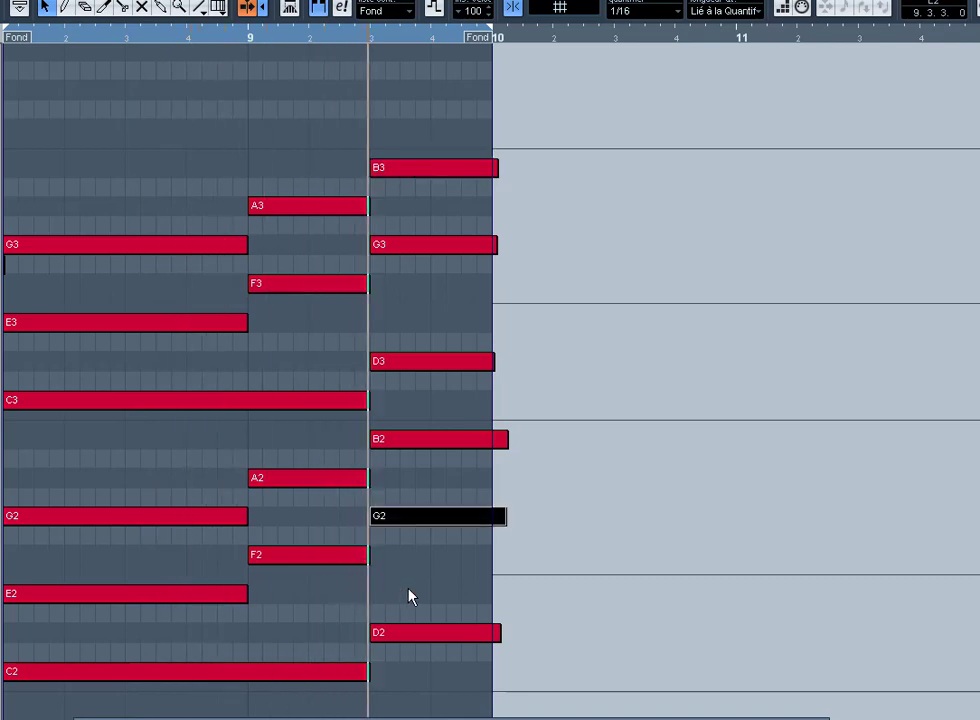
# Step: Cut all notes at bar 10, delete the overhang, and play back the result
pyautogui.moveTo(476, 129); pyautogui.dragTo(537, 632)
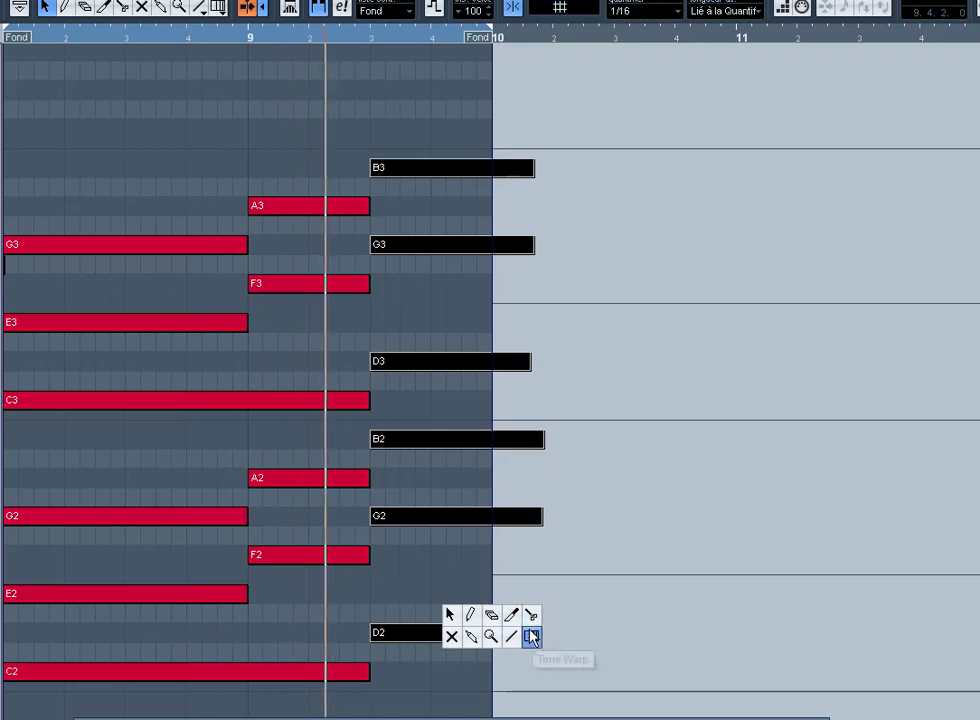
pyautogui.click(530, 635)
pyautogui.click(500, 645)
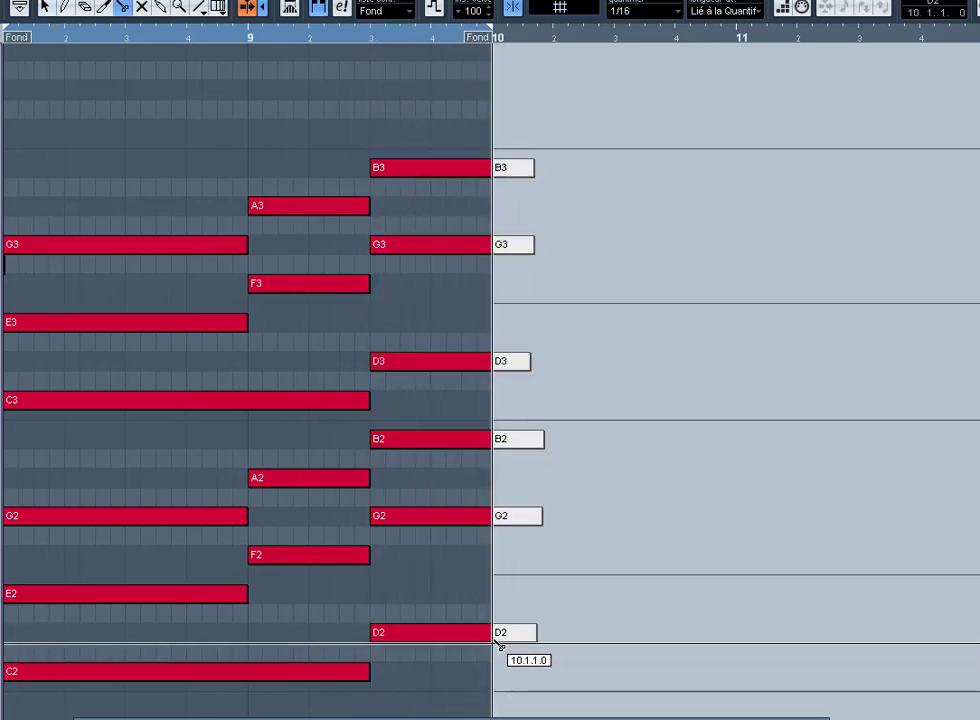
pyautogui.press('Delete')
pyautogui.press('space')
pyautogui.scroll(-10, 600, 610)
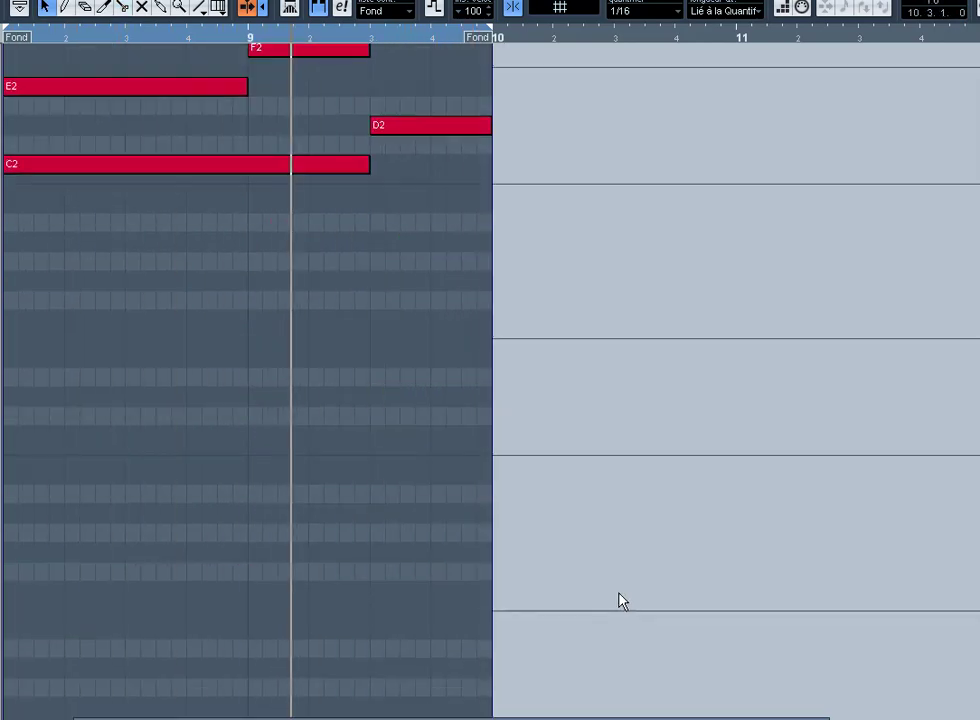
pyautogui.press('Escape')
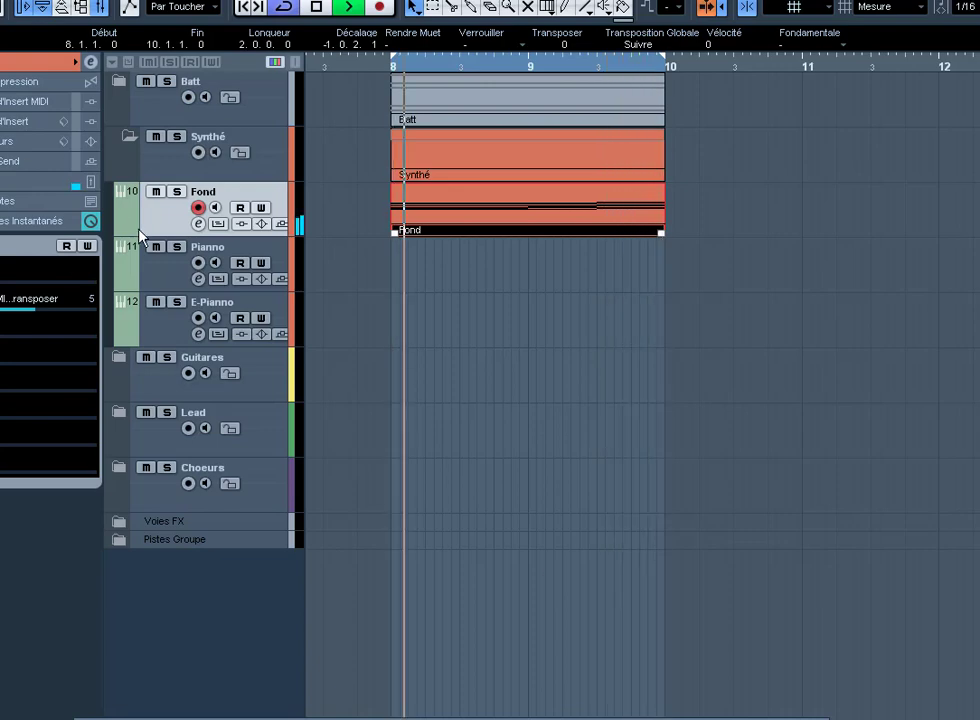
# Step: Select and record-arm the E-Pianno track, then show its main Inspector settings
pyautogui.click(226, 252)
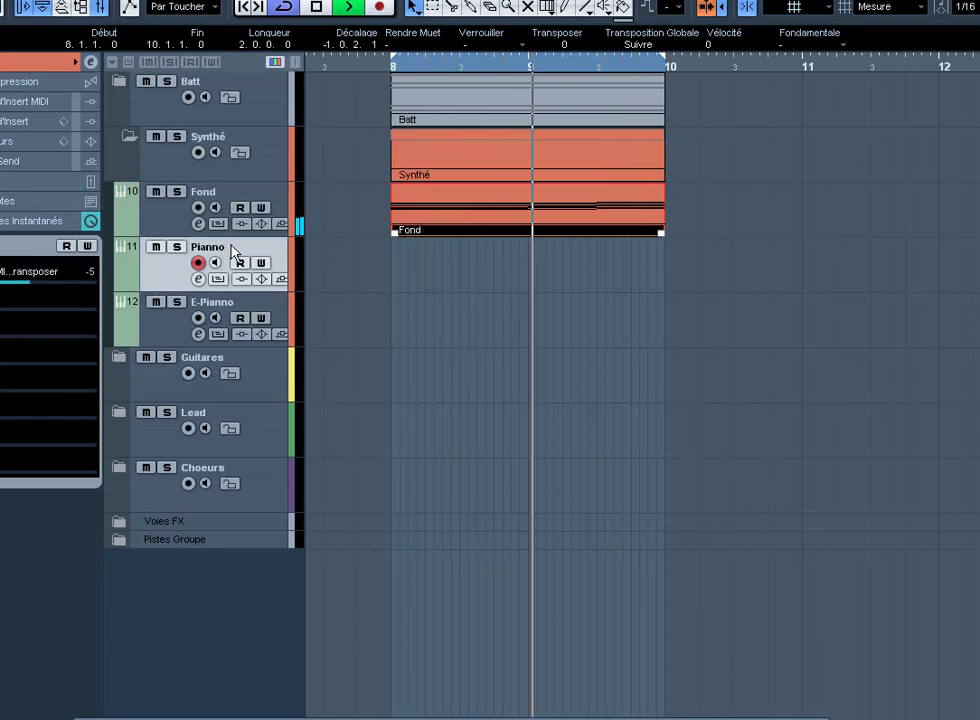
pyautogui.click(282, 311)
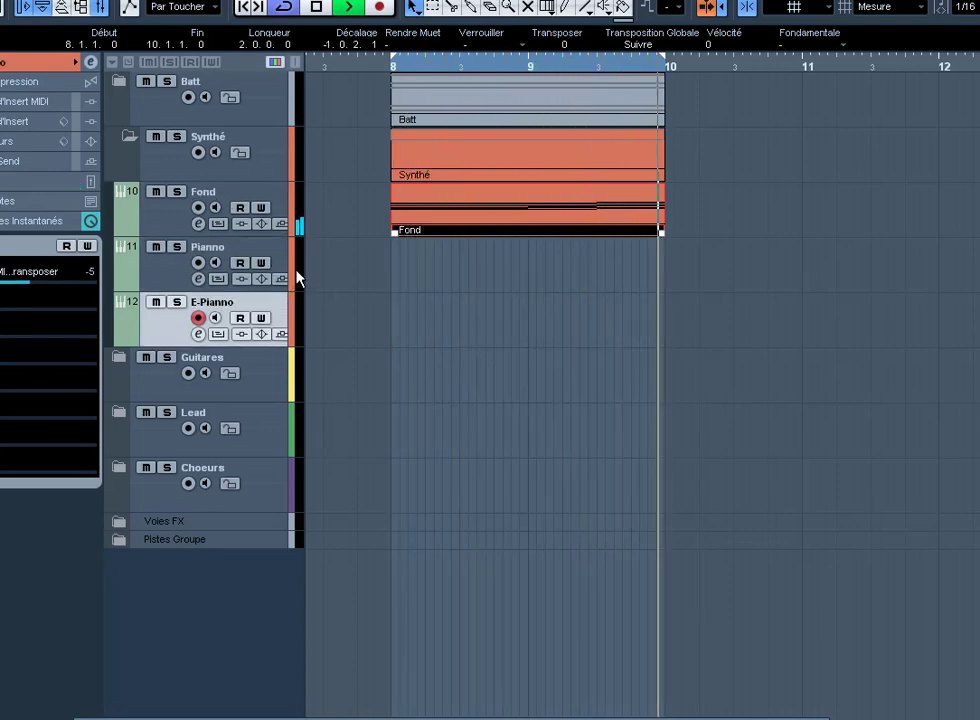
pyautogui.click(286, 262)
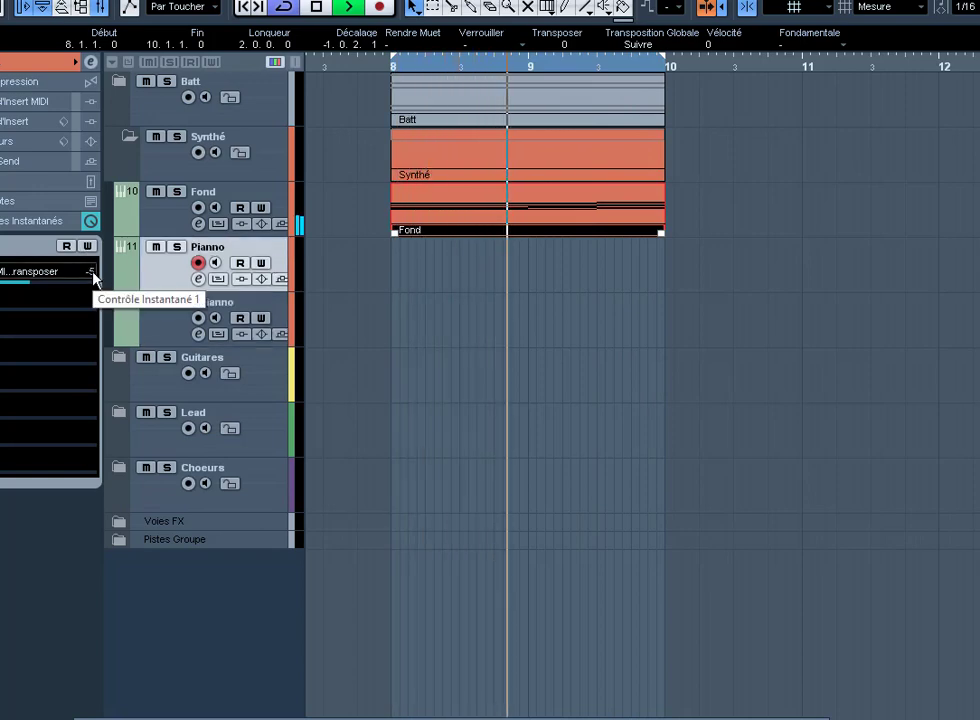
pyautogui.scroll(5, 93, 272)
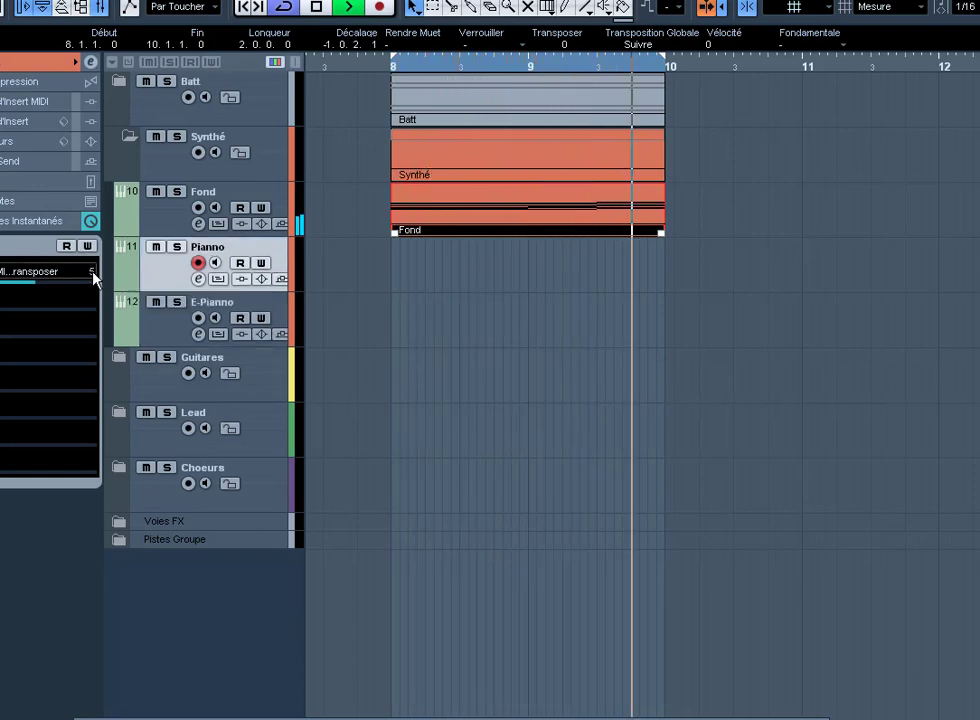
pyautogui.click(158, 325)
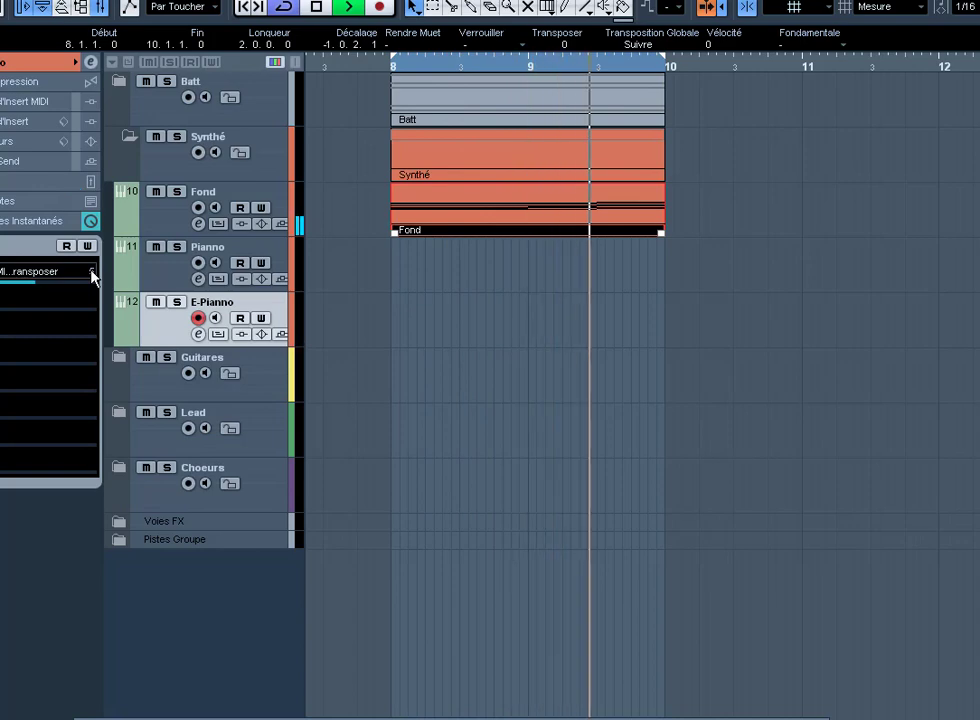
pyautogui.click(4, 62)
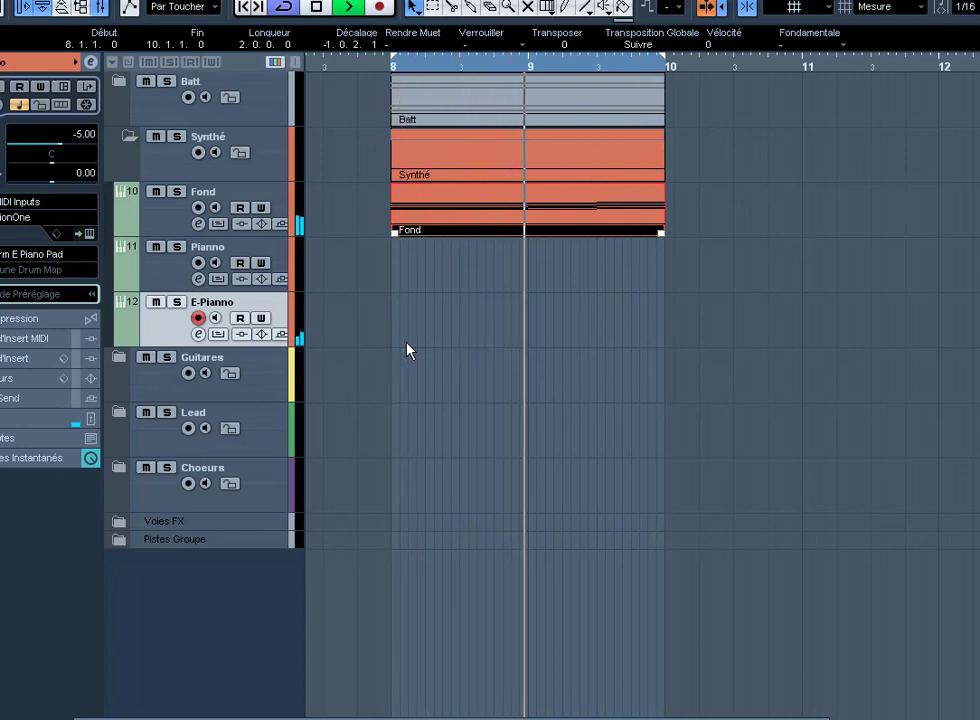
# Step: Record an E-Pianno take from bar 8 to bar 10, then stop recording
pyautogui.press('KP_Multiply')
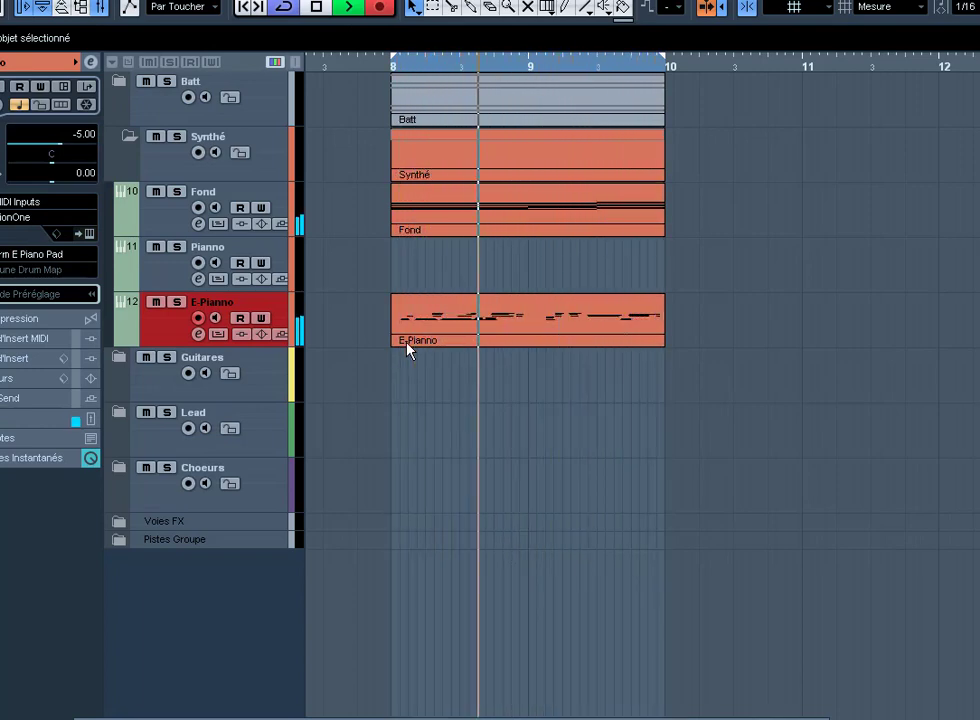
pyautogui.press('KP_Multiply')
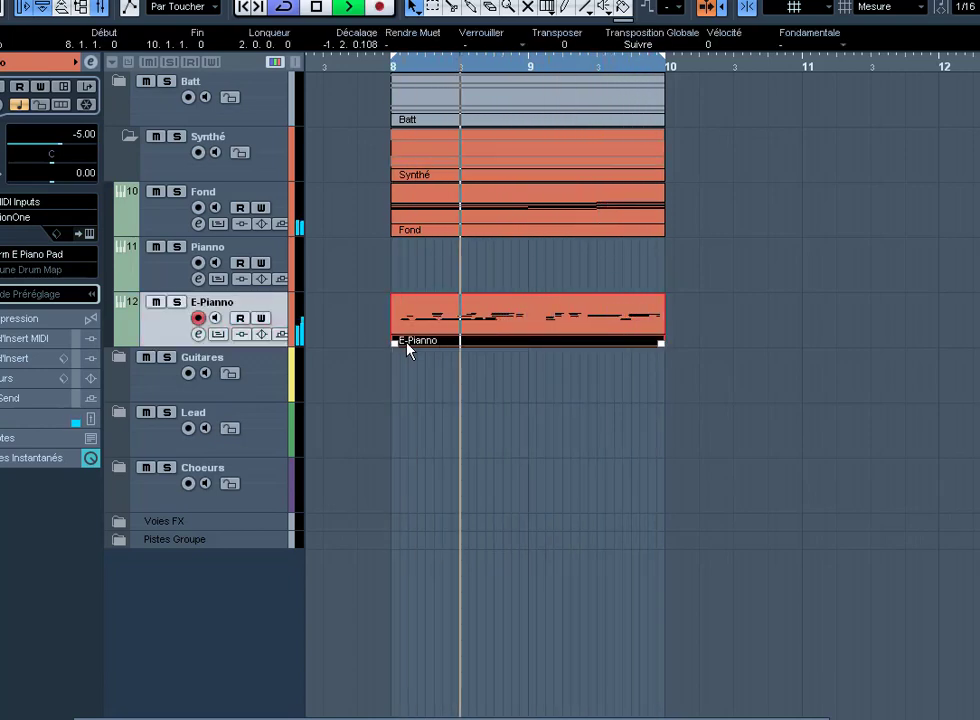
# Step: Open the E-Pianno part and lower the D3, B2, C and C3 note velocities by 15
pyautogui.doubleClick(406, 344)
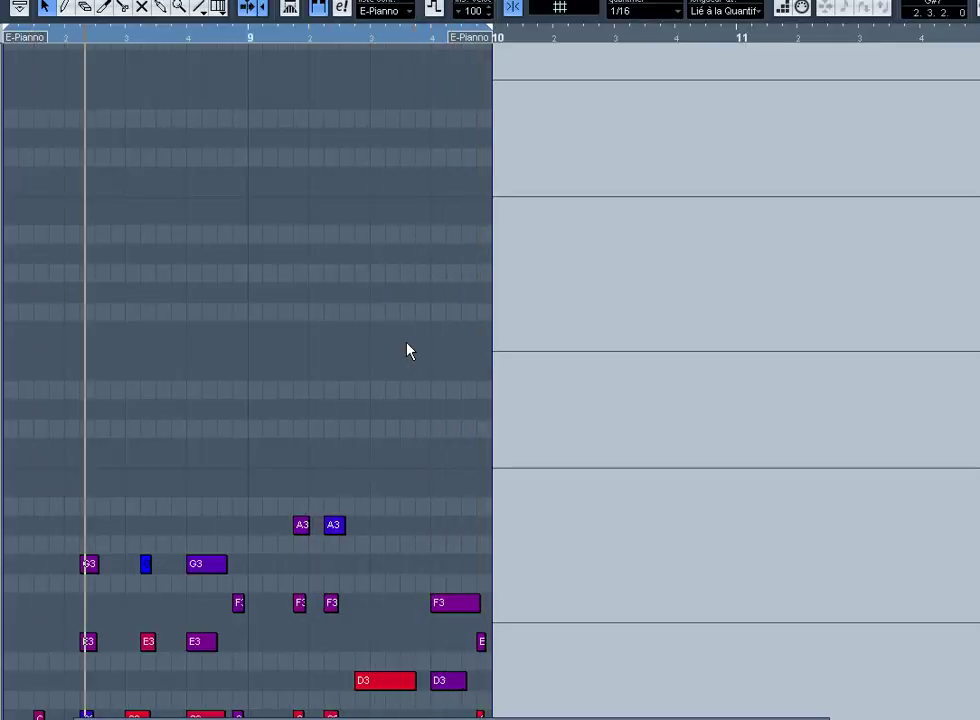
pyautogui.scroll(-4, 390, 342)
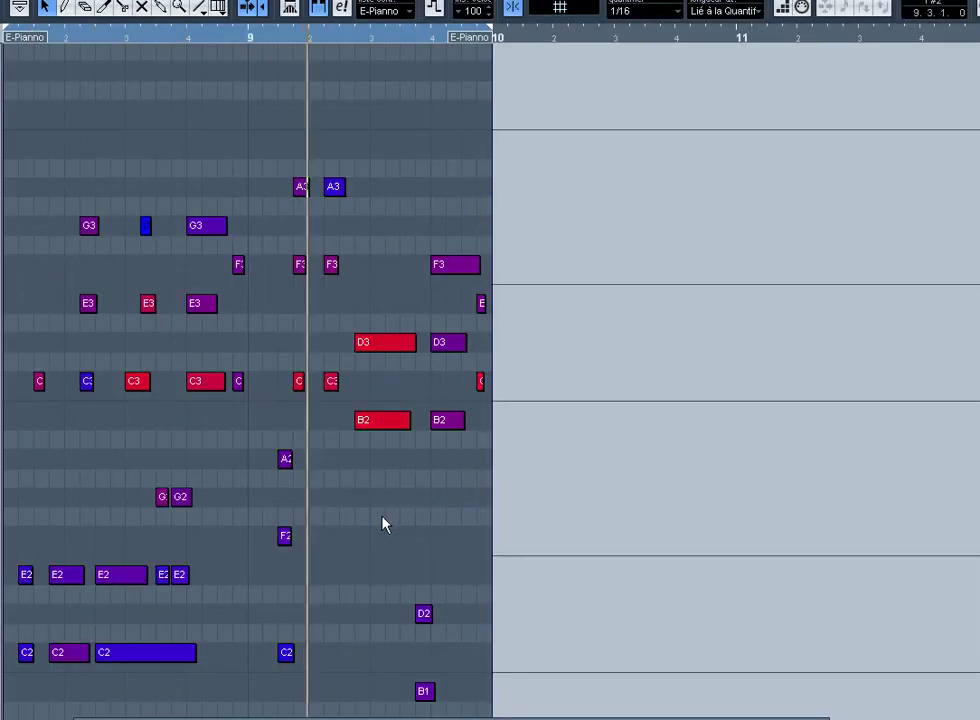
pyautogui.moveTo(316, 330); pyautogui.dragTo(299, 328)
pyautogui.rightClick(300, 328)
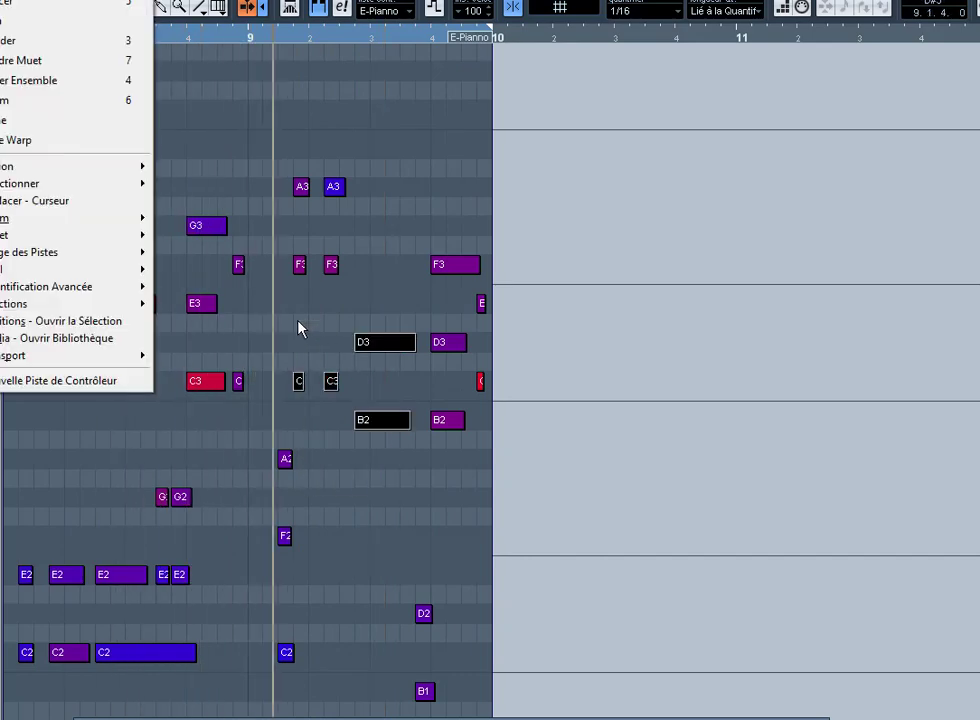
pyautogui.click(300, 328)
pyautogui.press('Return')
pyautogui.click(298, 328)
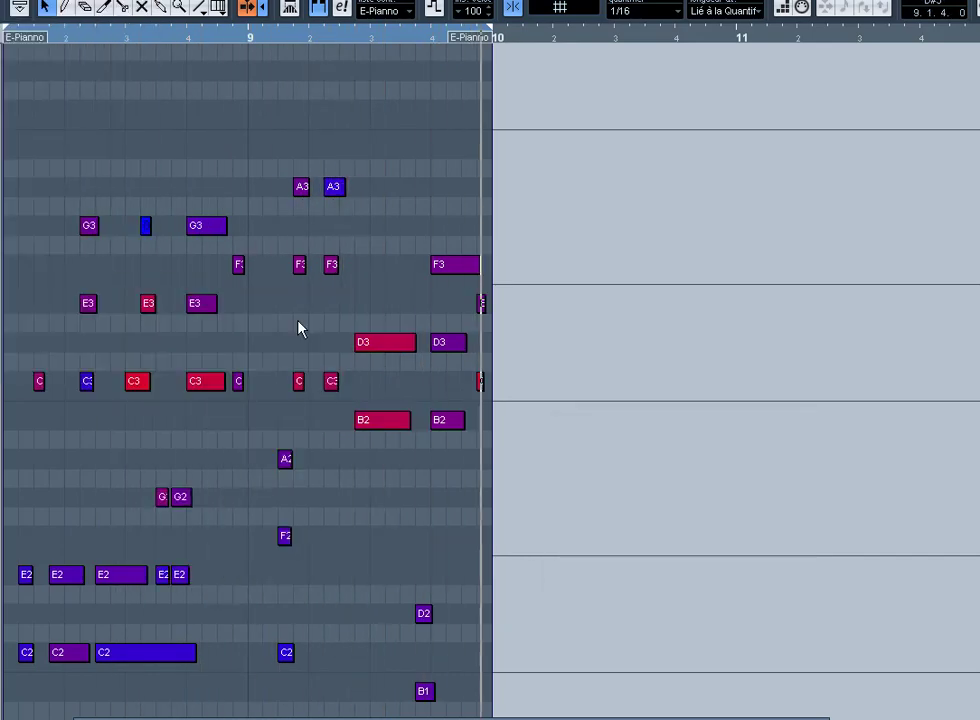
# Step: Lower the velocity of the two C3 notes, then the E3 and C3 notes, by 15
pyautogui.moveTo(130, 360); pyautogui.dragTo(210, 381)
pyautogui.rightClick(210, 381)
pyautogui.press('v')
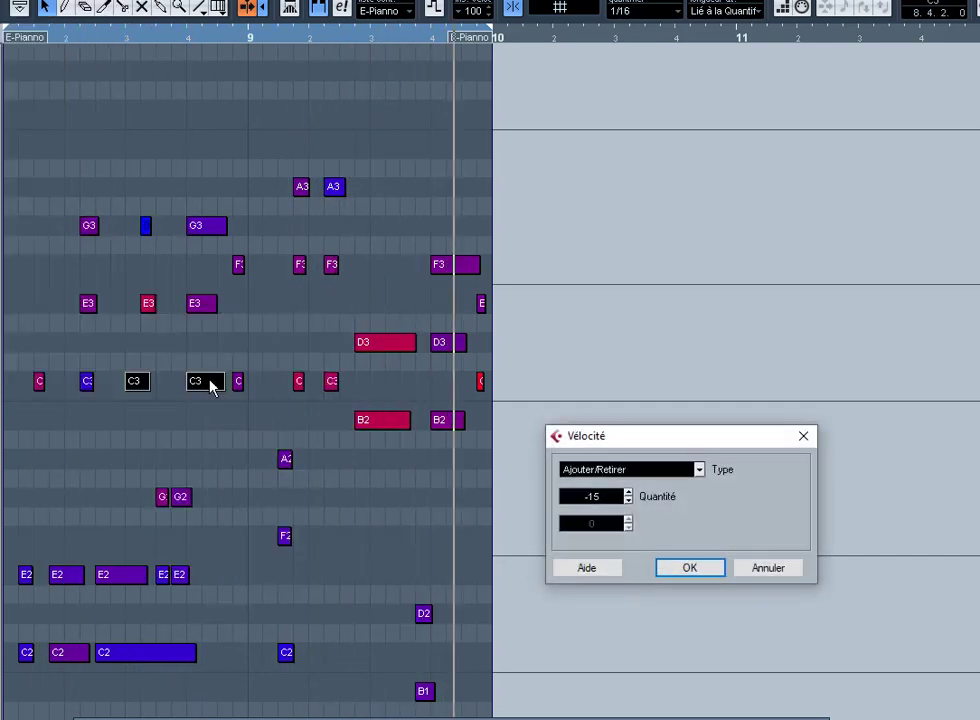
pyautogui.press('Return')
pyautogui.click(183, 434)
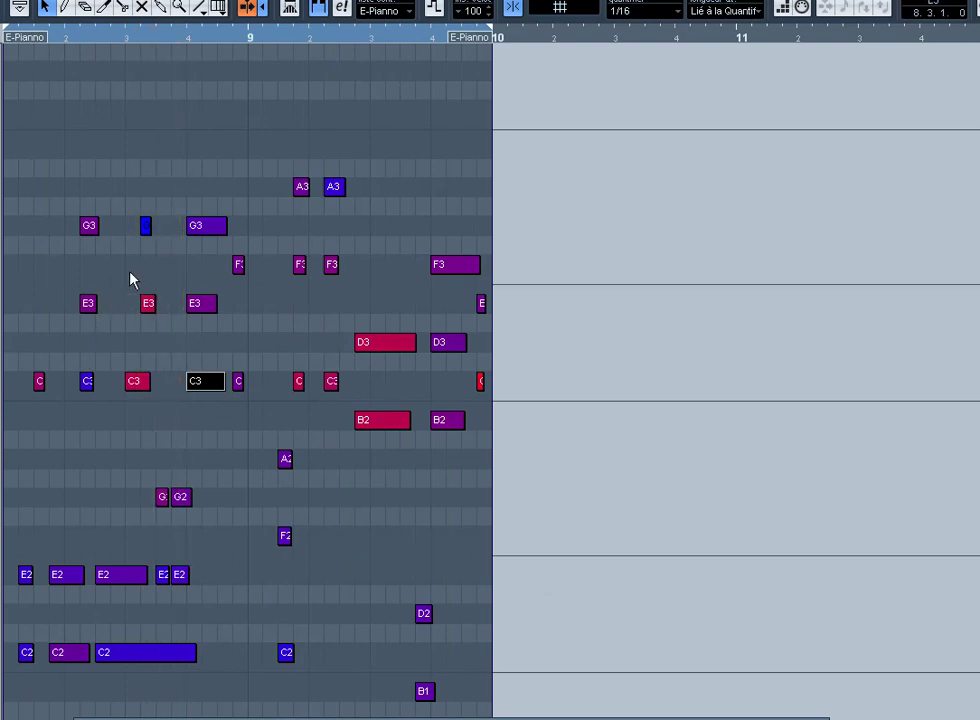
pyautogui.moveTo(130, 279); pyautogui.dragTo(188, 415)
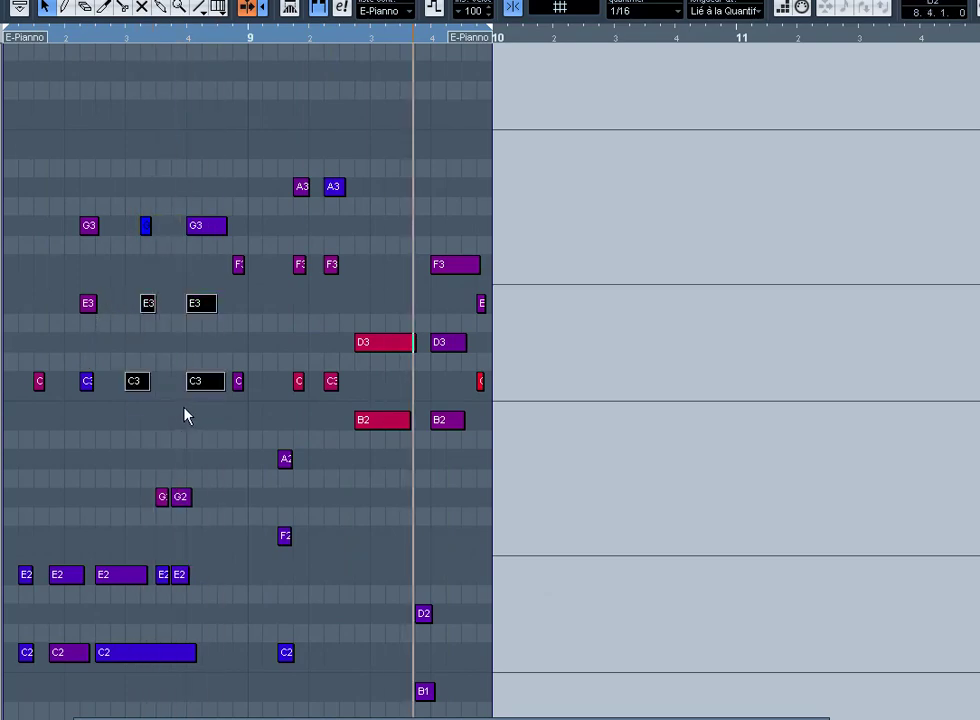
pyautogui.rightClick(184, 413)
pyautogui.press('f')
pyautogui.press('v')
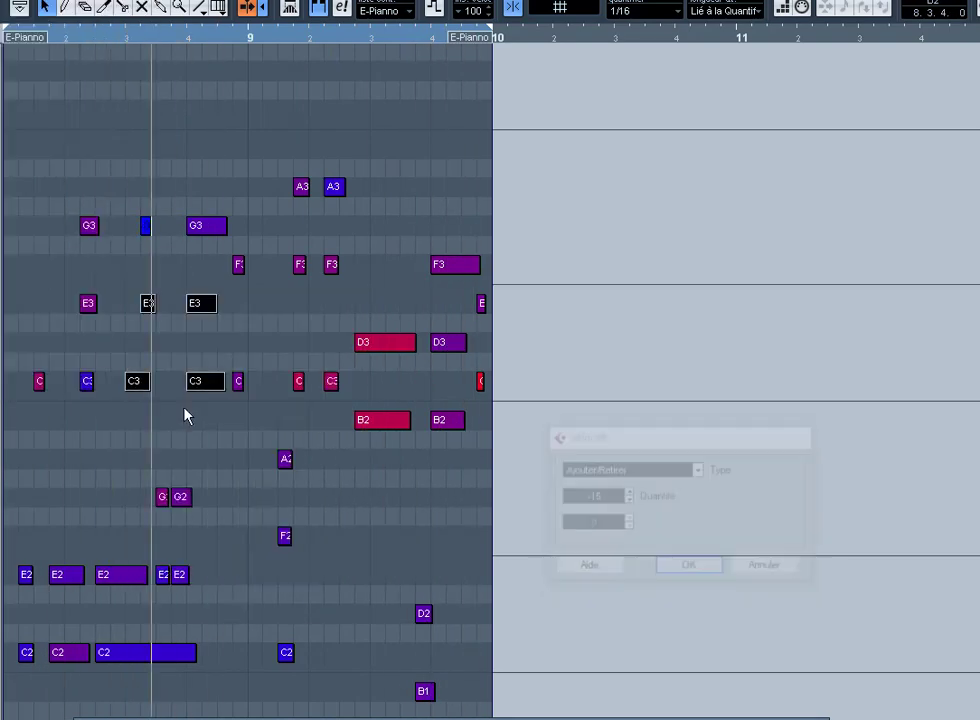
pyautogui.press('Return')
pyautogui.click(354, 357)
# Step: Reduce the D3, C, C3 and B2 note velocities by another 15
pyautogui.moveTo(295, 335); pyautogui.dragTo(391, 459)
pyautogui.rightClick(391, 459)
pyautogui.press('f')
pyautogui.press('v')
pyautogui.press('Return')
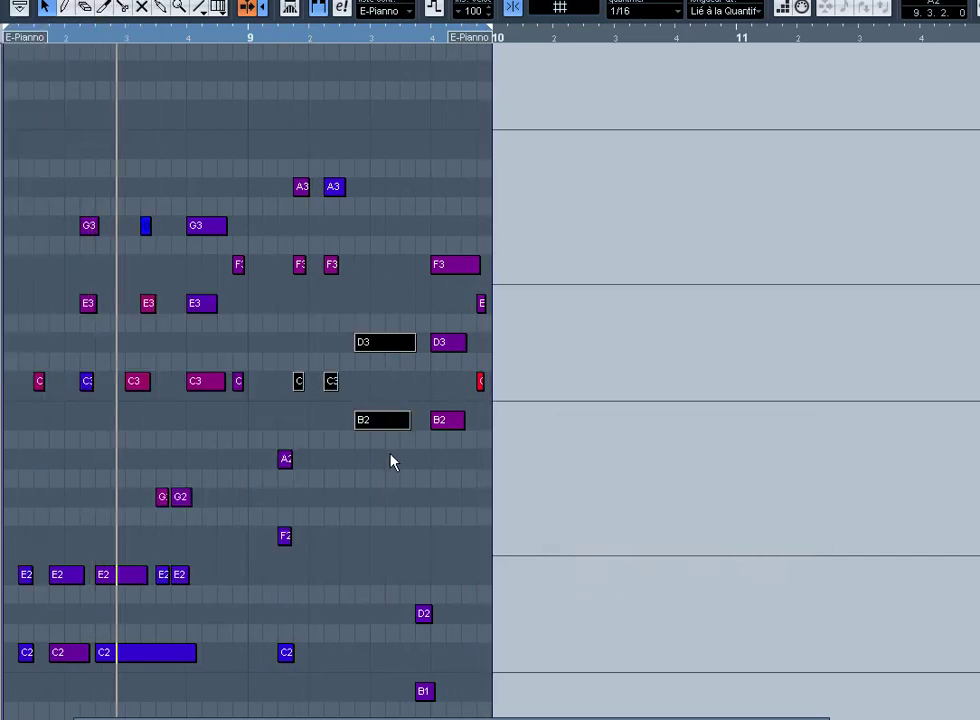
pyautogui.click(391, 459)
# Step: Lower the short final C note's velocity by 15 and return to the project window
pyautogui.click(481, 381)
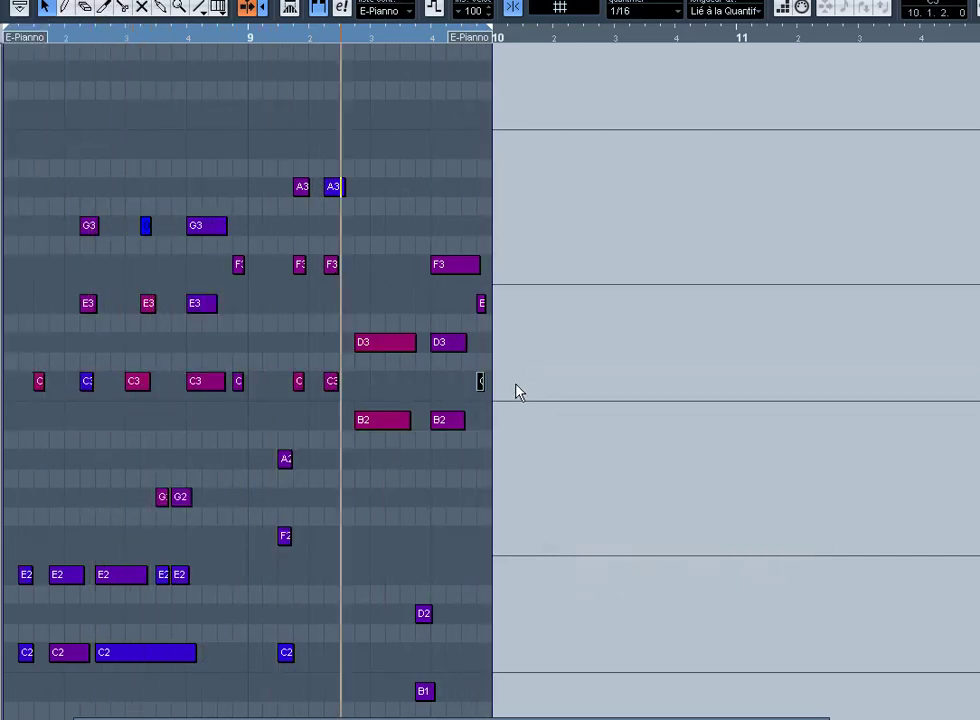
pyautogui.rightClick(516, 384)
pyautogui.press('f')
pyautogui.press('v')
pyautogui.press('Return')
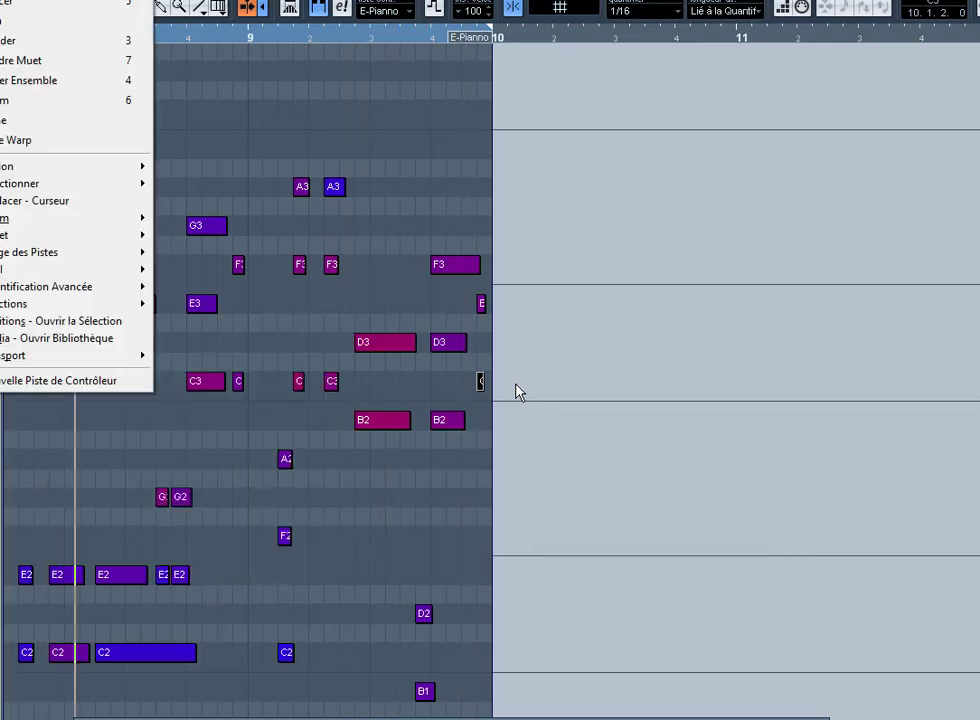
pyautogui.press('f')
pyautogui.press('v')
pyautogui.press('Return')
pyautogui.press('Return')
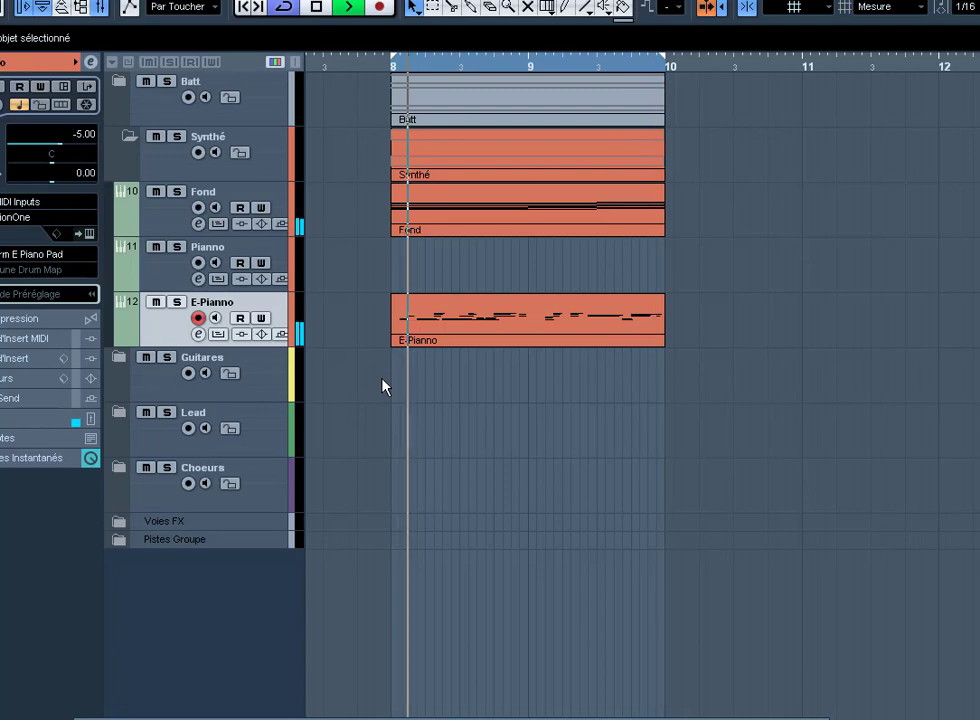
# Step: Expand the Guitares and Batt folders to list their individual tracks
pyautogui.click(121, 366)
pyautogui.click(266, 425)
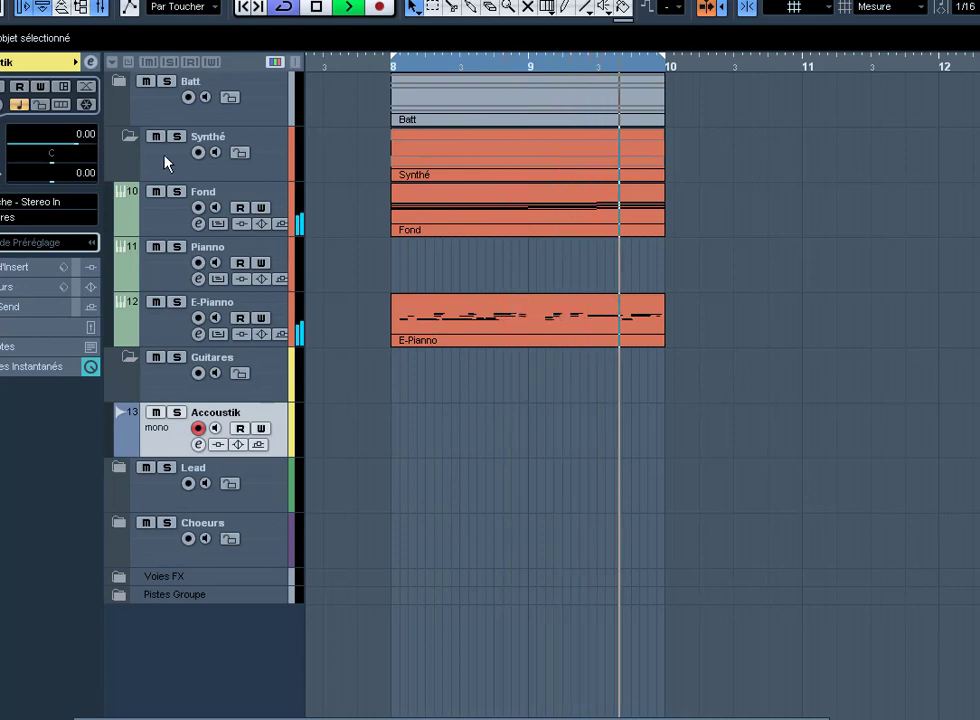
pyautogui.click(121, 88)
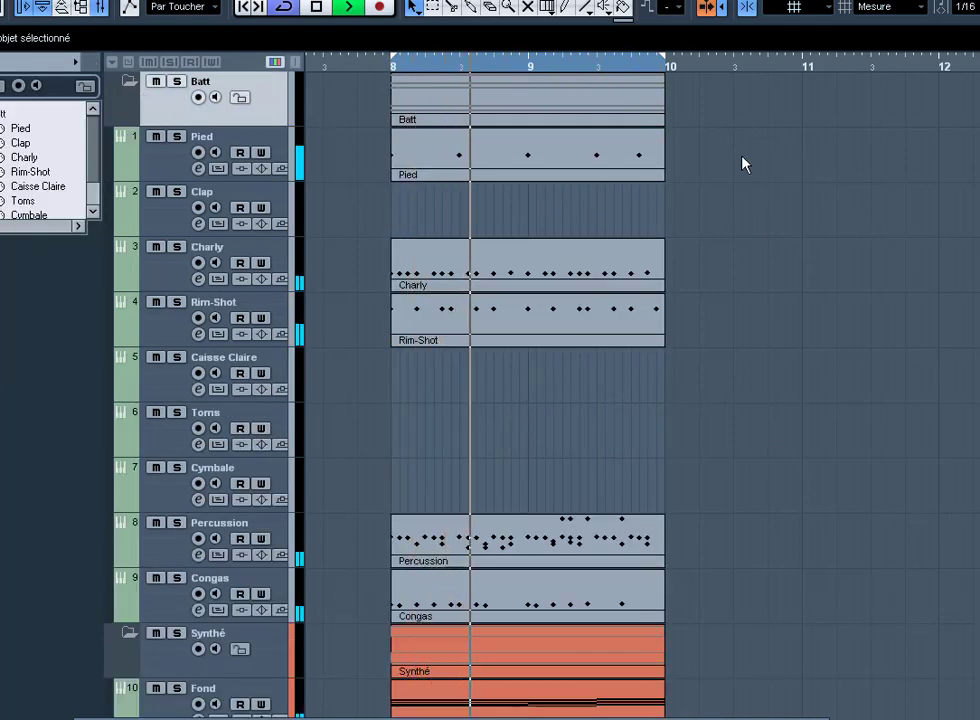
# Step: Duplicate the five drum parts to bars 10–12 twice, undoing each duplication
pyautogui.moveTo(697, 157); pyautogui.dragTo(525, 591)
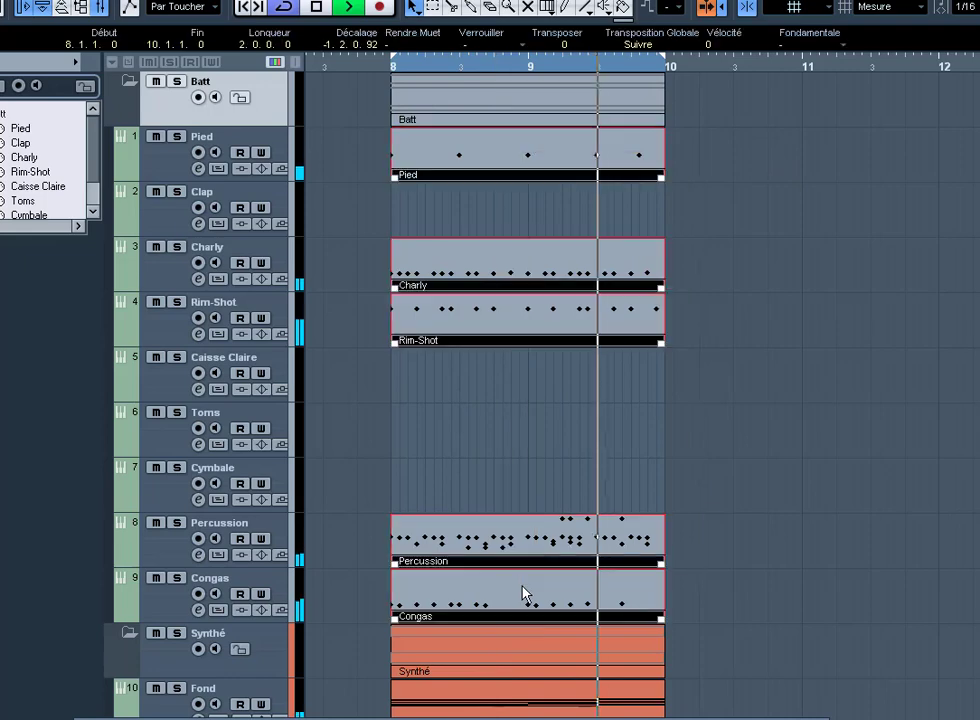
pyautogui.hotkey('ctrl', 'd')
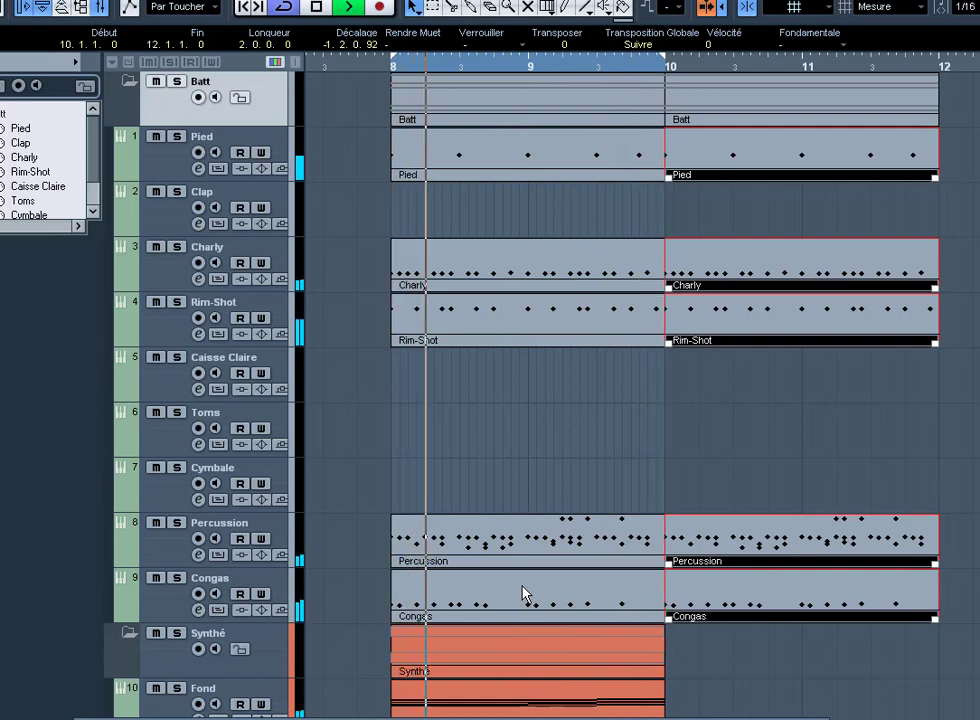
pyautogui.press('Delete')
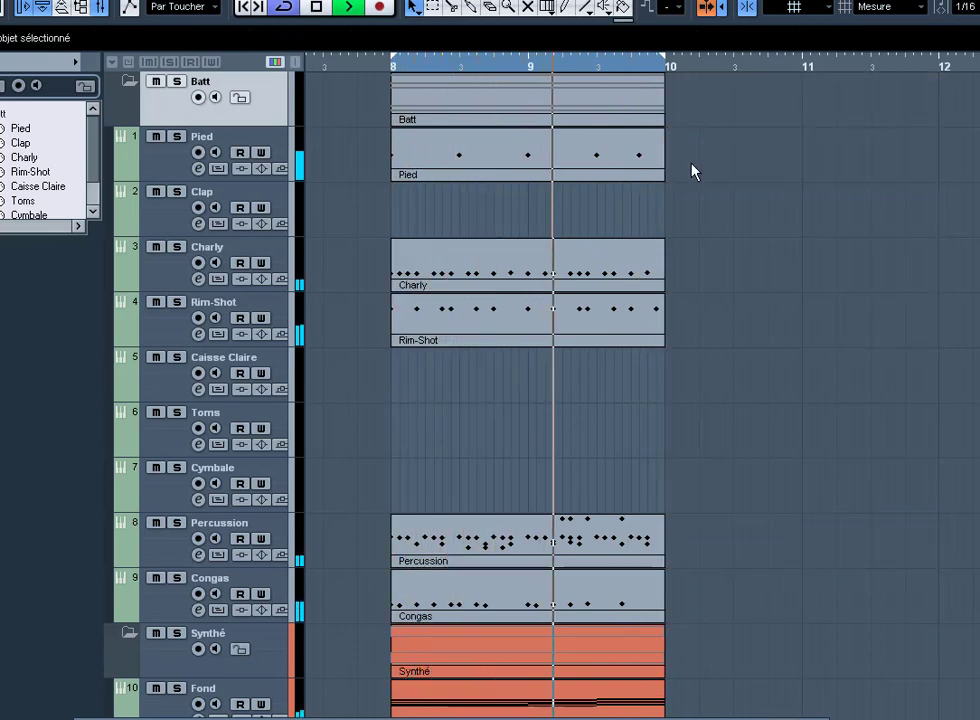
pyautogui.moveTo(690, 163); pyautogui.dragTo(548, 614)
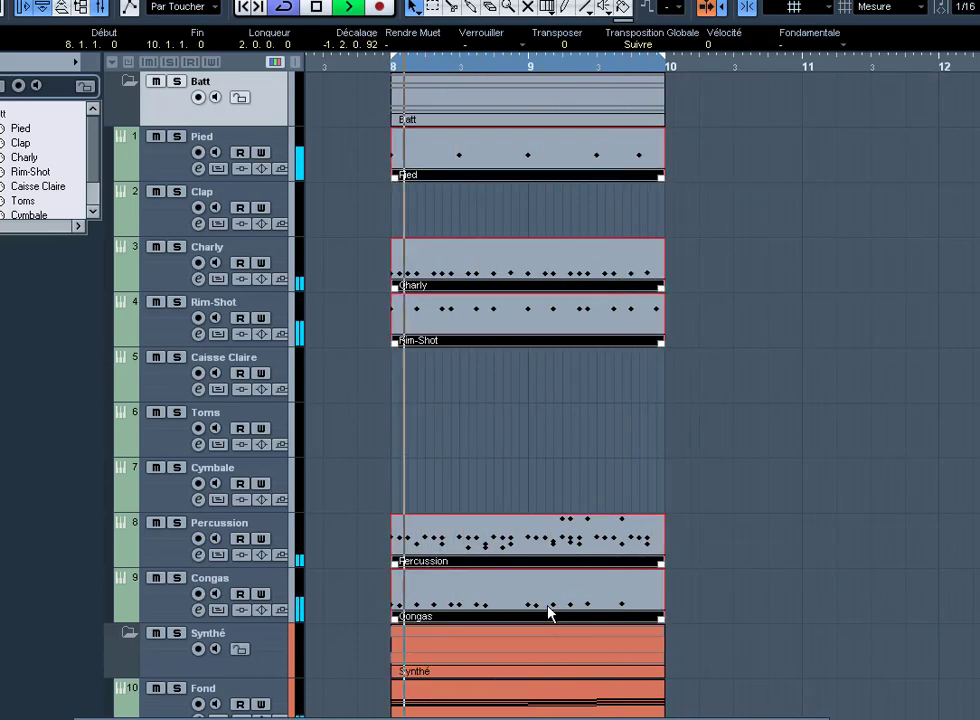
pyautogui.hotkey('ctrl', 'd')
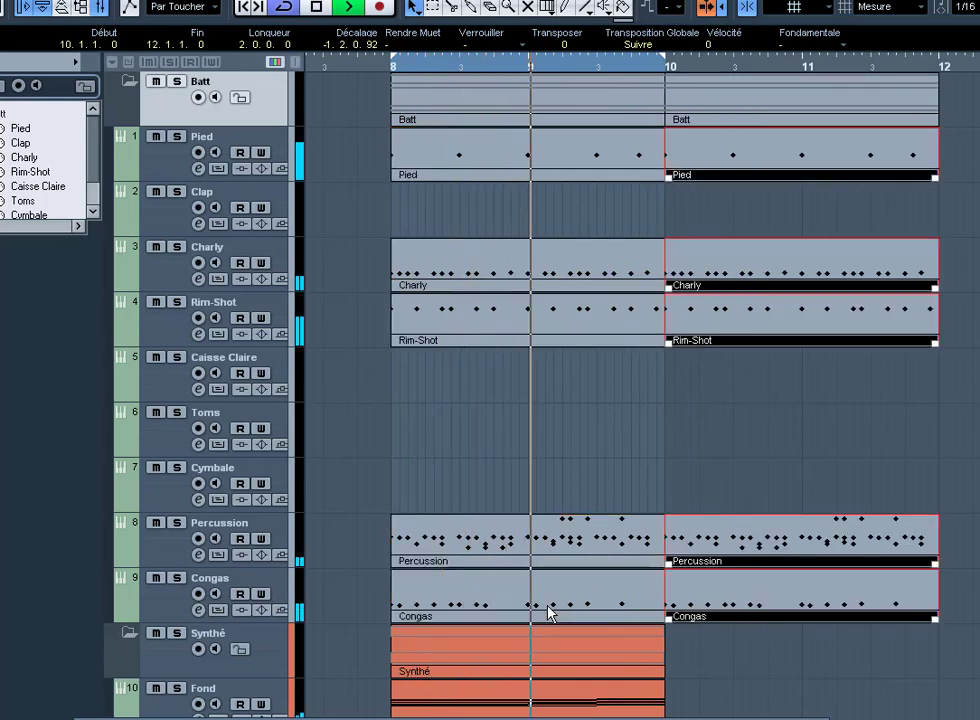
pyautogui.press('g')
pyautogui.press('g')
pyautogui.press('g')
pyautogui.press('g')
pyautogui.press('g')
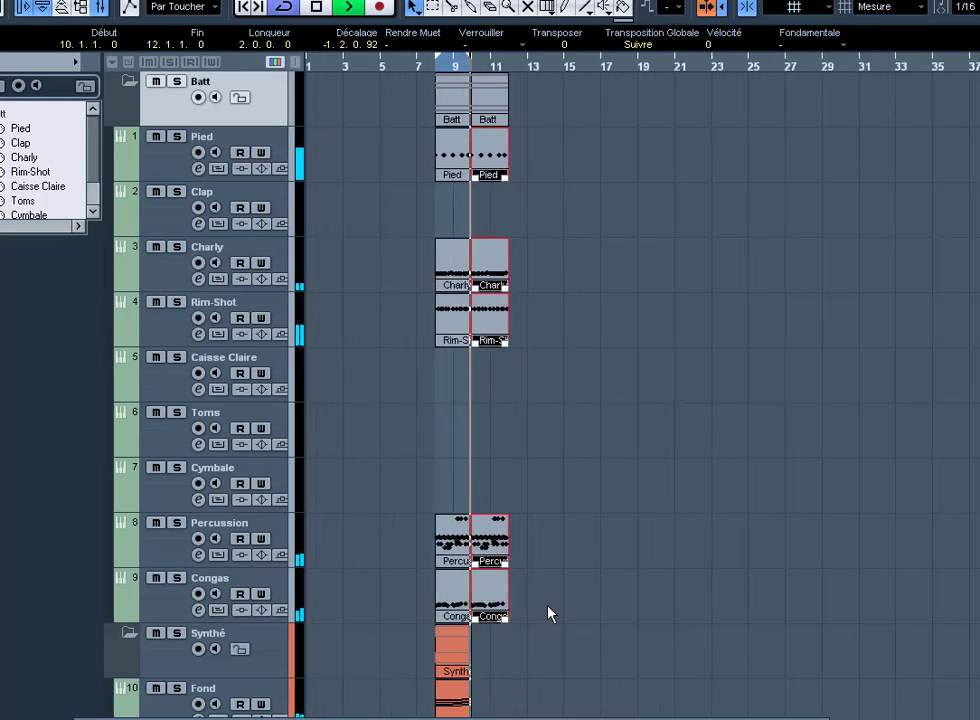
pyautogui.press('g')
pyautogui.press('g')
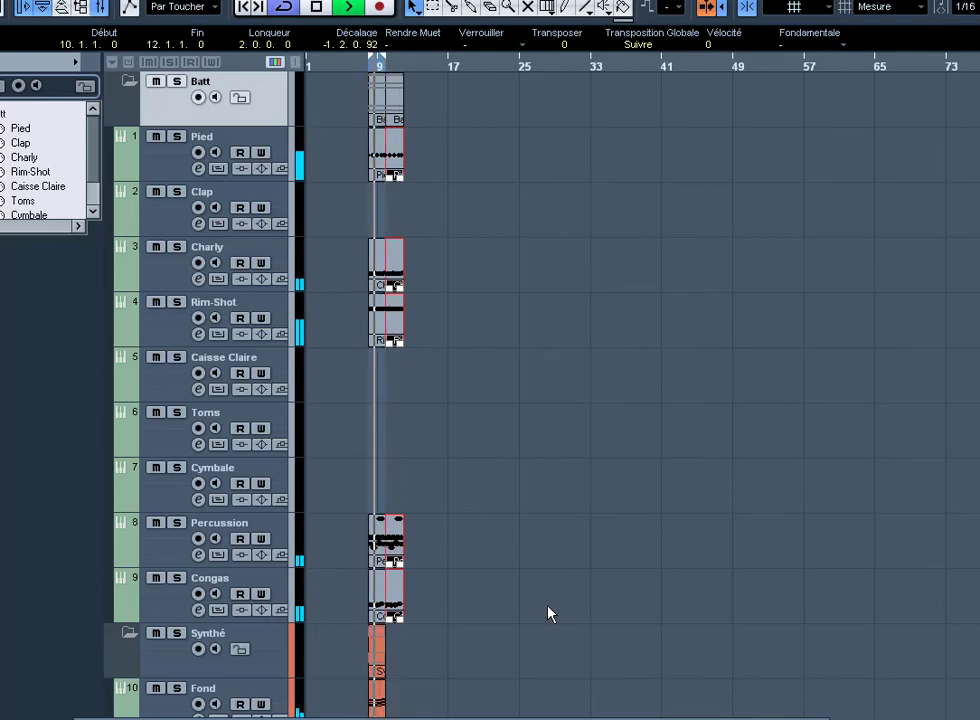
pyautogui.press('Delete')
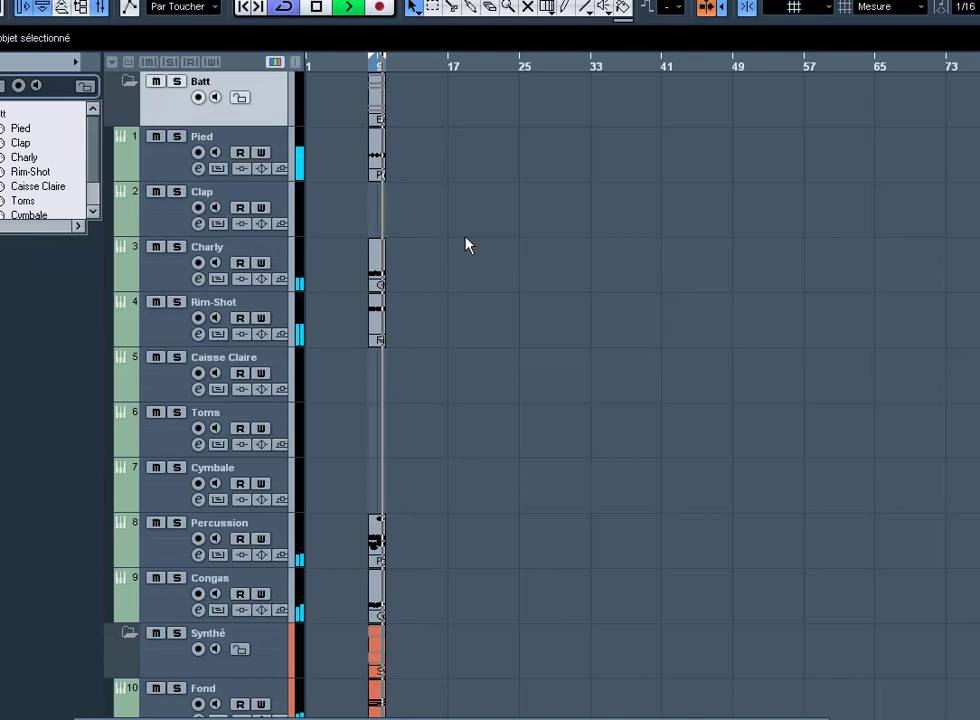
# Step: Select all parts in bars 8–10 and open Répéter les Événements with Ctrl+K
pyautogui.moveTo(425, 615); pyautogui.dragTo(420, 690)
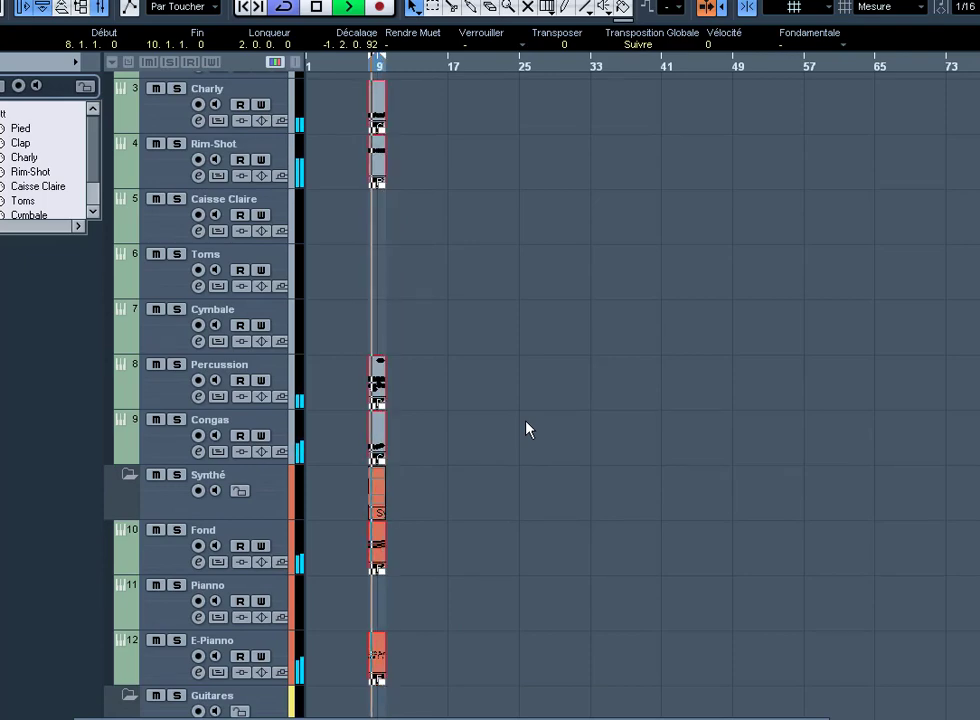
pyautogui.hotkey('ctrl', 'k')
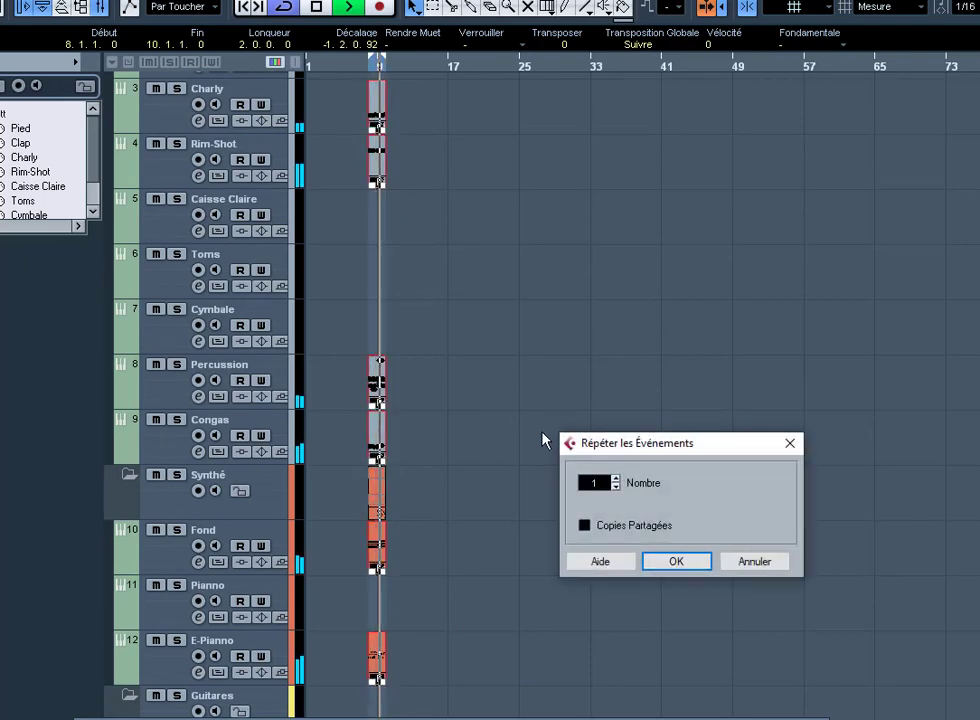
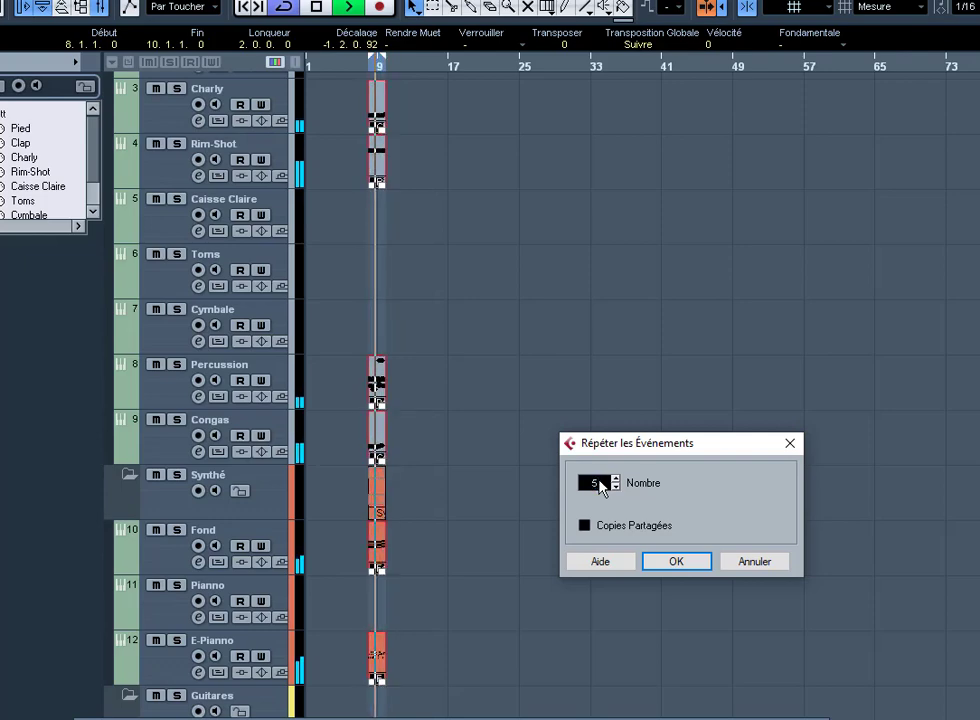
# Step: Confirm five repetitions of the two-bar parts, review the copies, and stop playback
pyautogui.click(676, 562)
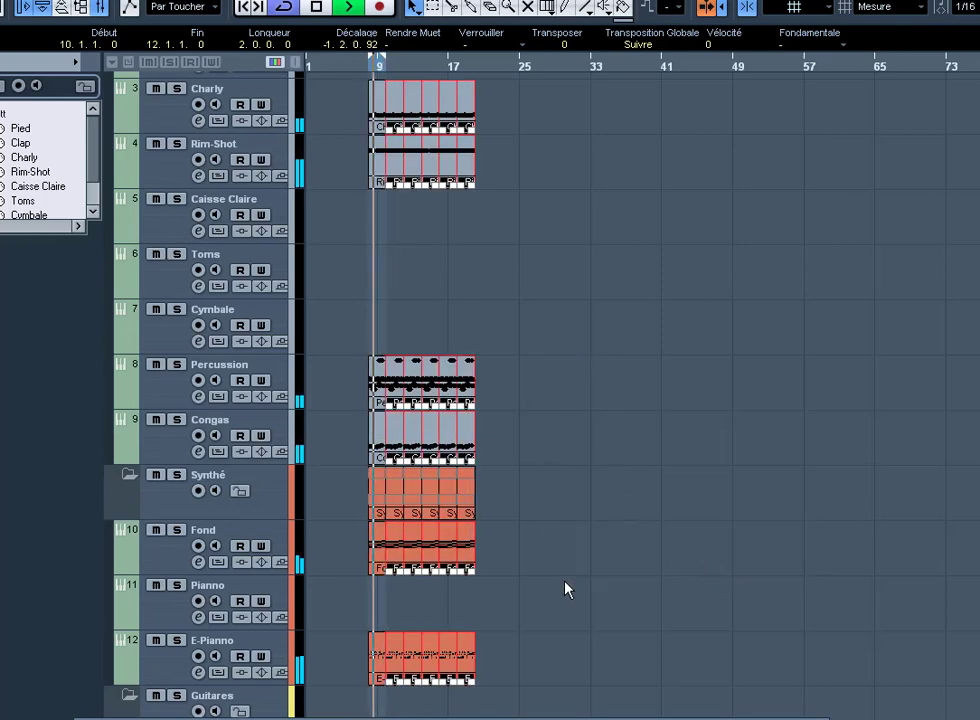
pyautogui.moveTo(566, 588); pyautogui.dragTo(308, 328)
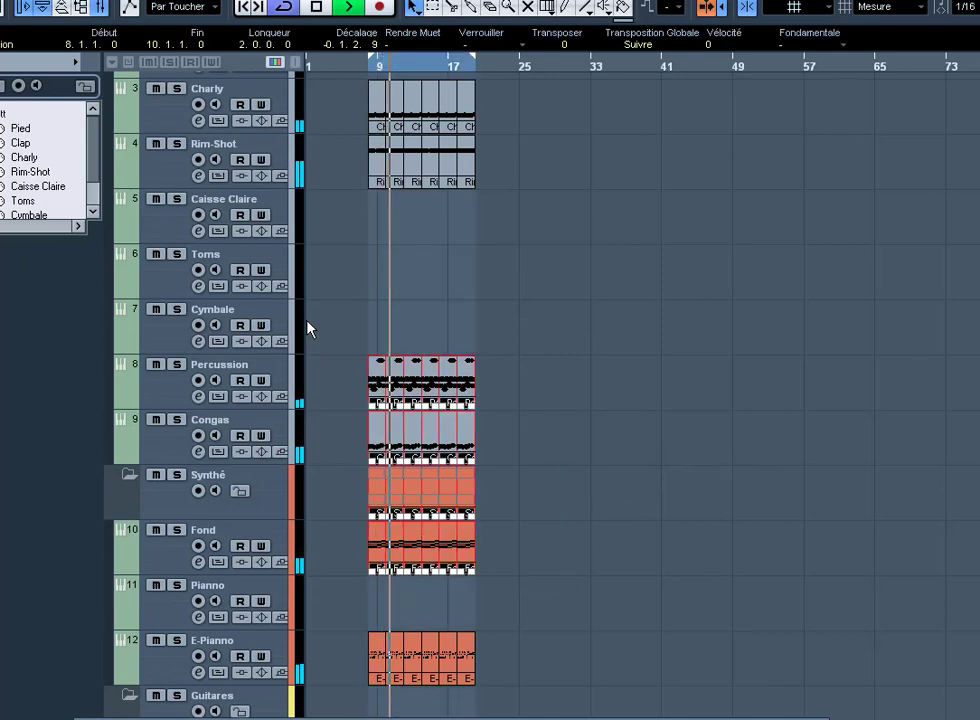
pyautogui.click(783, 610)
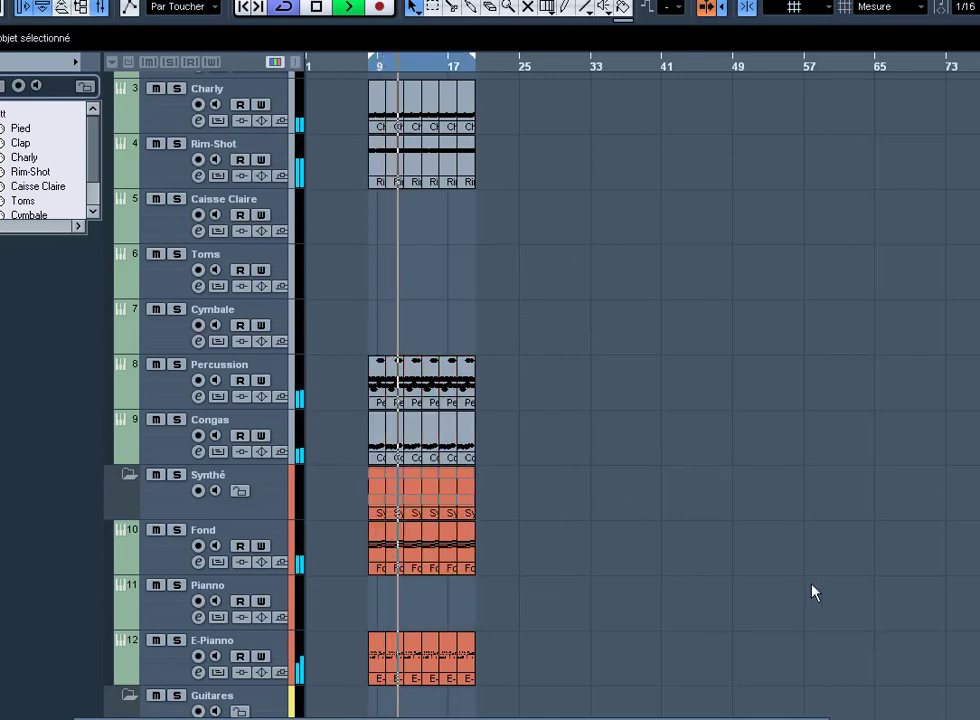
pyautogui.press('space')
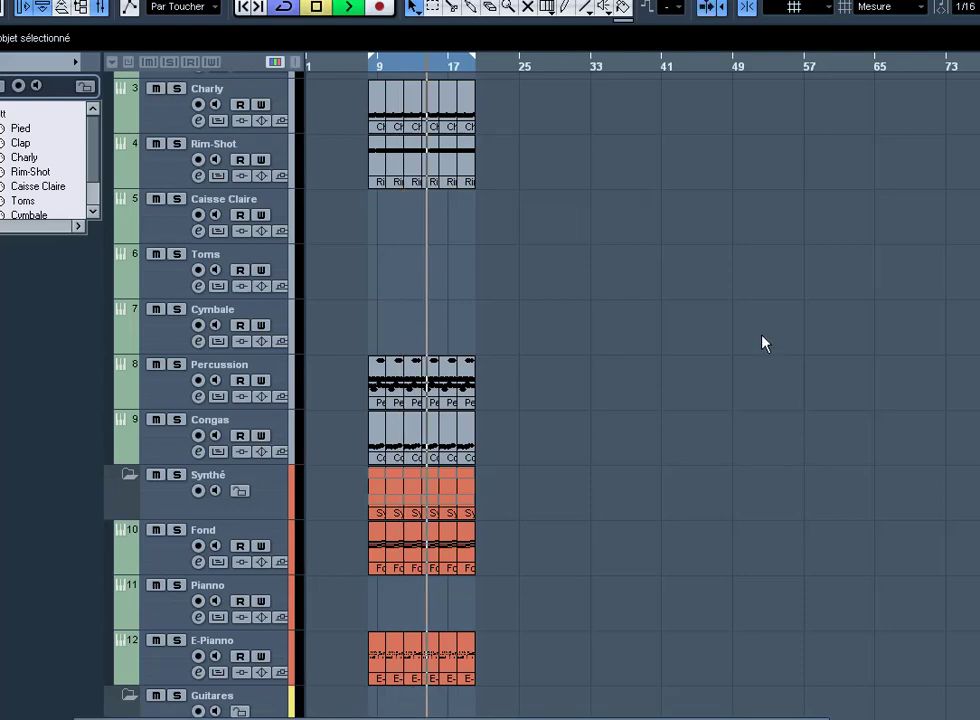
# Step: Zoom in, return to bar 8, and erase the bar-8 Pied part
pyautogui.press('h')
pyautogui.press('h')
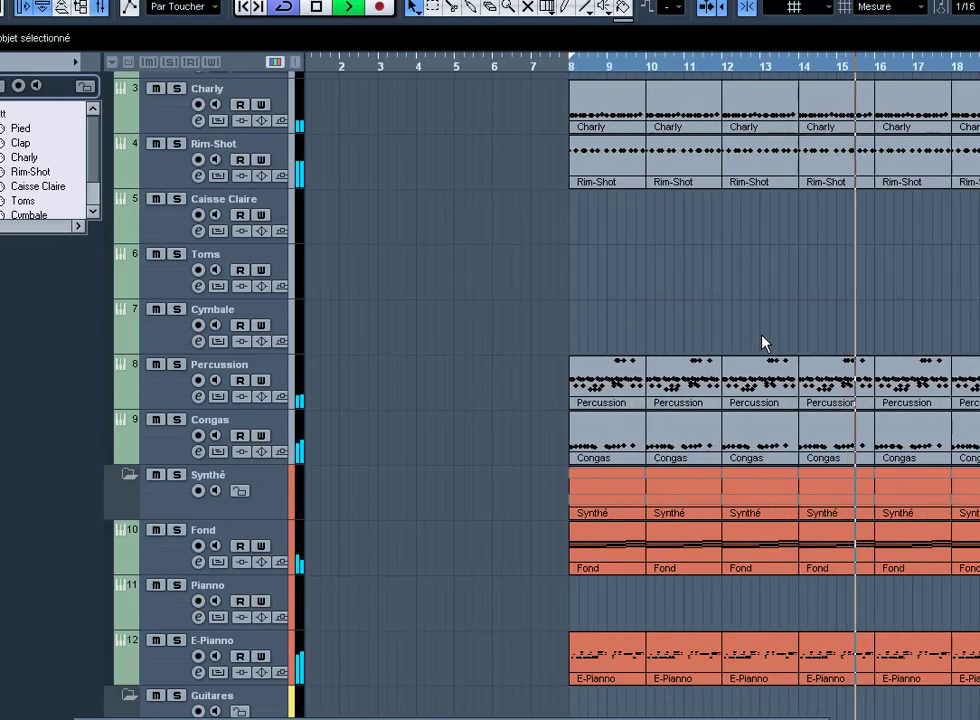
pyautogui.press('space')
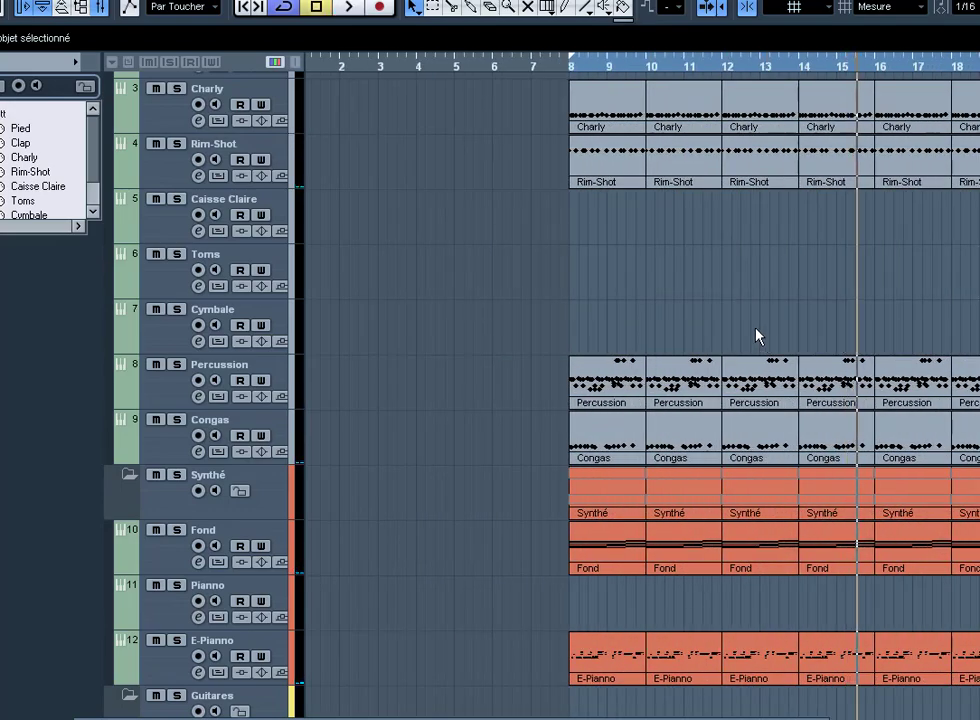
pyautogui.press('KP_1')
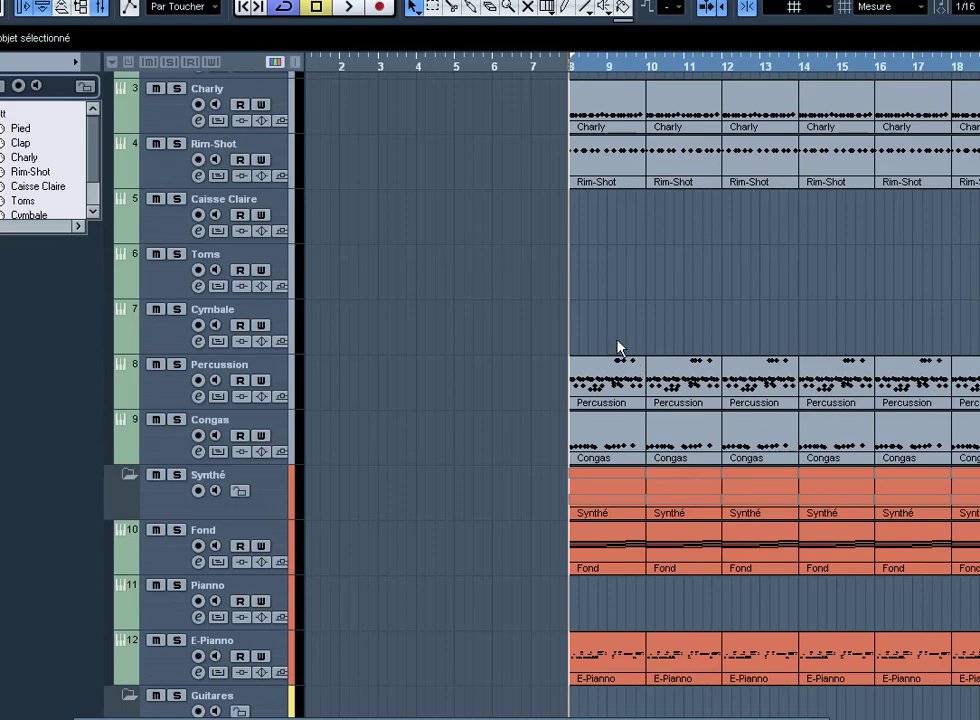
pyautogui.scroll(3, 598, 165)
pyautogui.rightClick(600, 289)
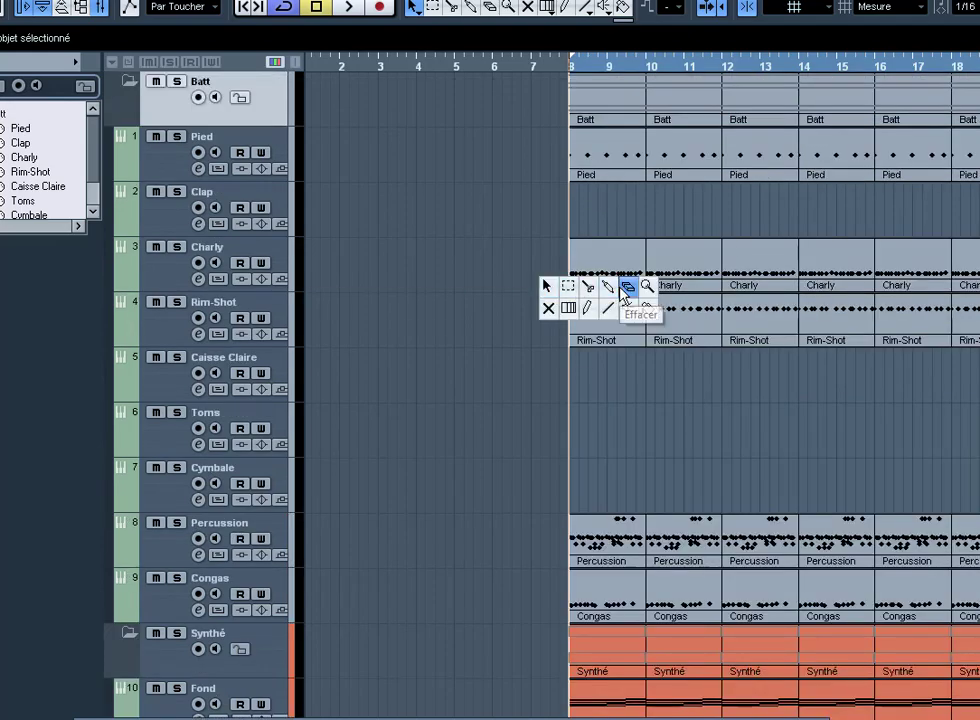
pyautogui.click(626, 290)
pyautogui.click(614, 155)
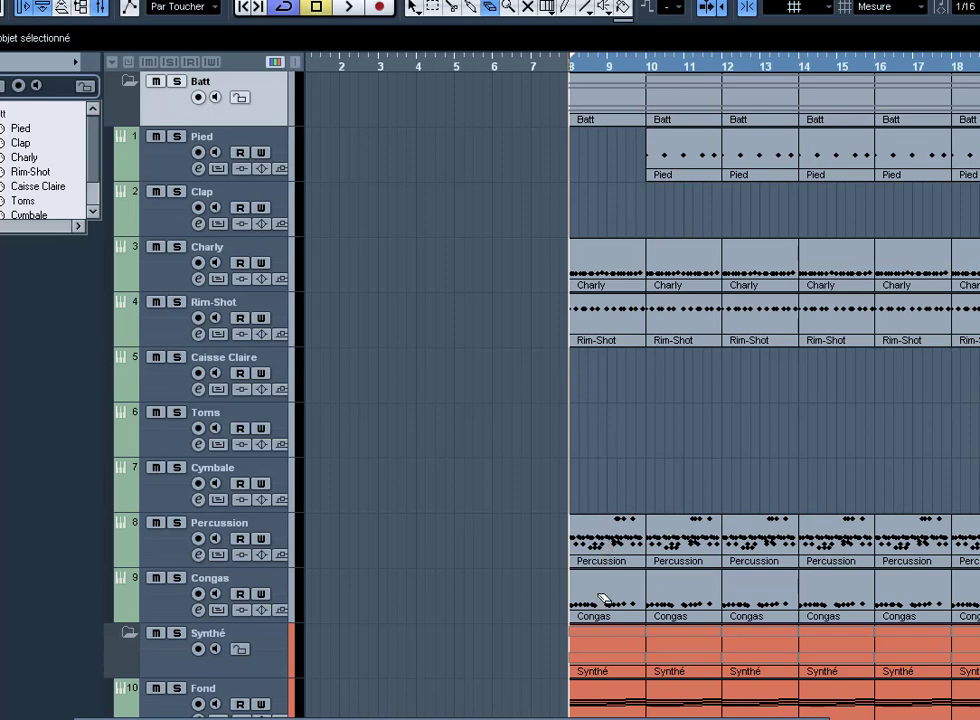
# Step: Split the bar-8 Charly and Rim-Shot parts at bar 9 with the Scissors
pyautogui.rightClick(536, 273)
pyautogui.click(576, 273)
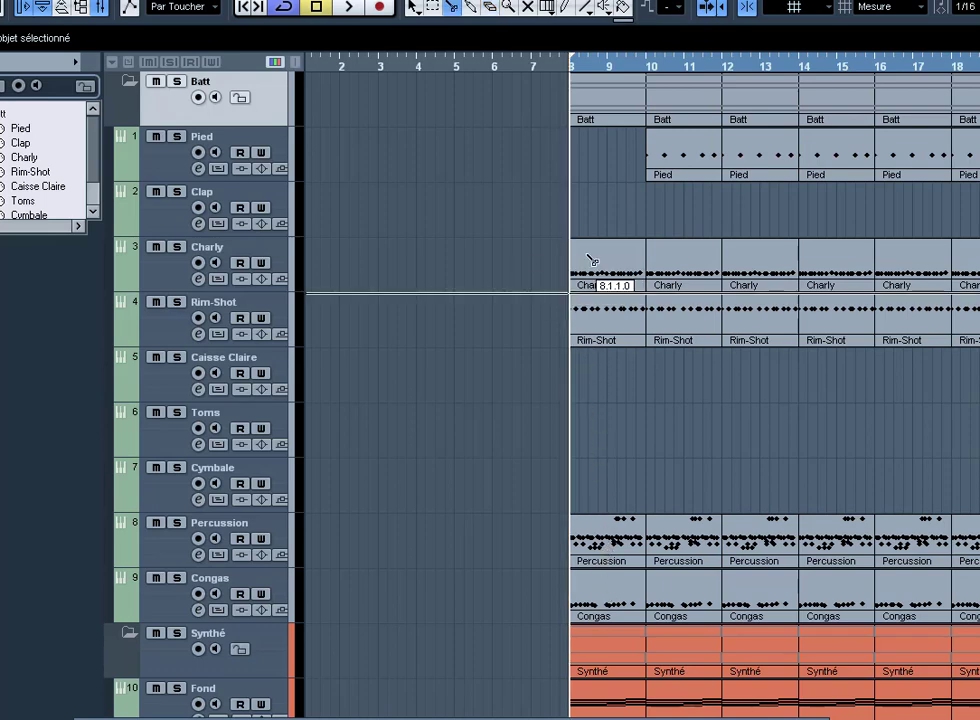
pyautogui.moveTo(606, 317); pyautogui.dragTo(606, 398)
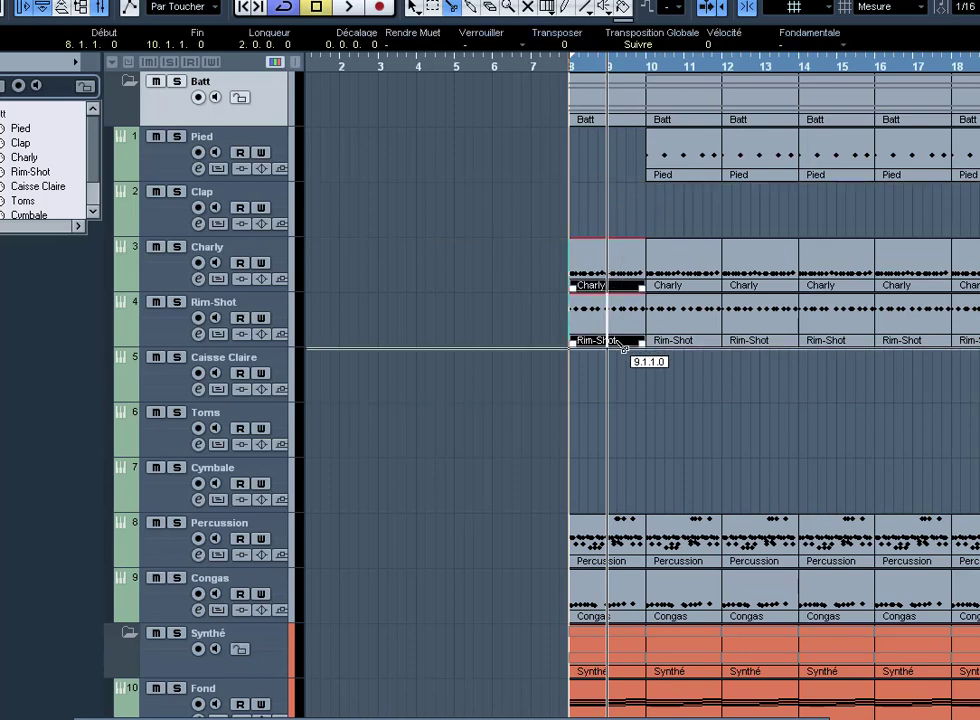
pyautogui.click(606, 340)
pyautogui.rightClick(547, 291)
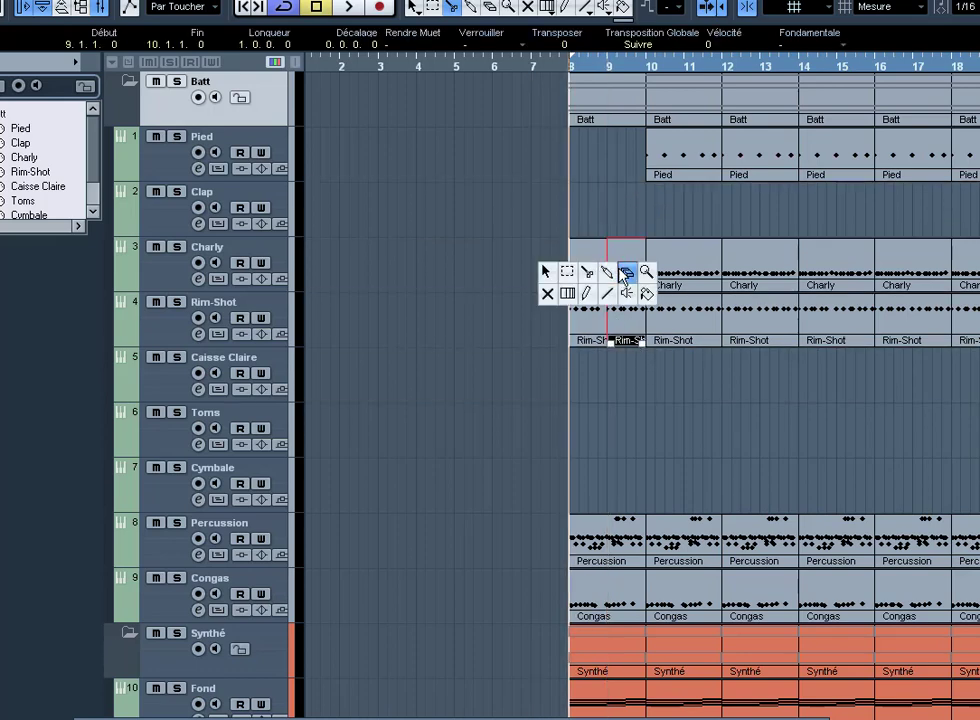
pyautogui.click(578, 268)
# Step: Erase the bar-8 Percussion part and mute the bar-8 Synthé part
pyautogui.rightClick(591, 522)
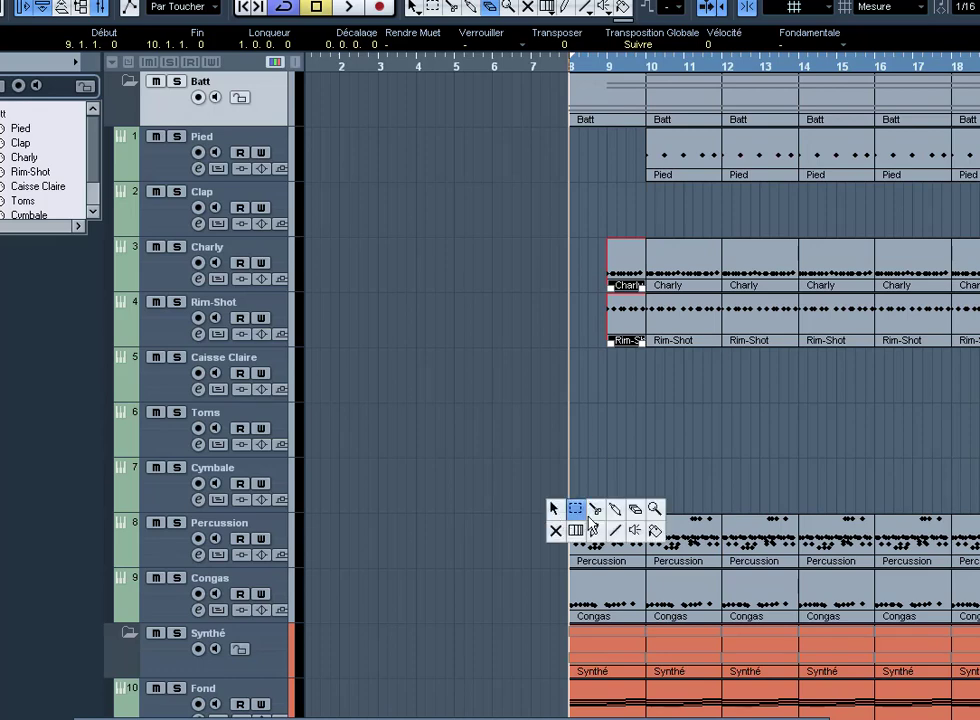
pyautogui.click(615, 508)
pyautogui.click(626, 545)
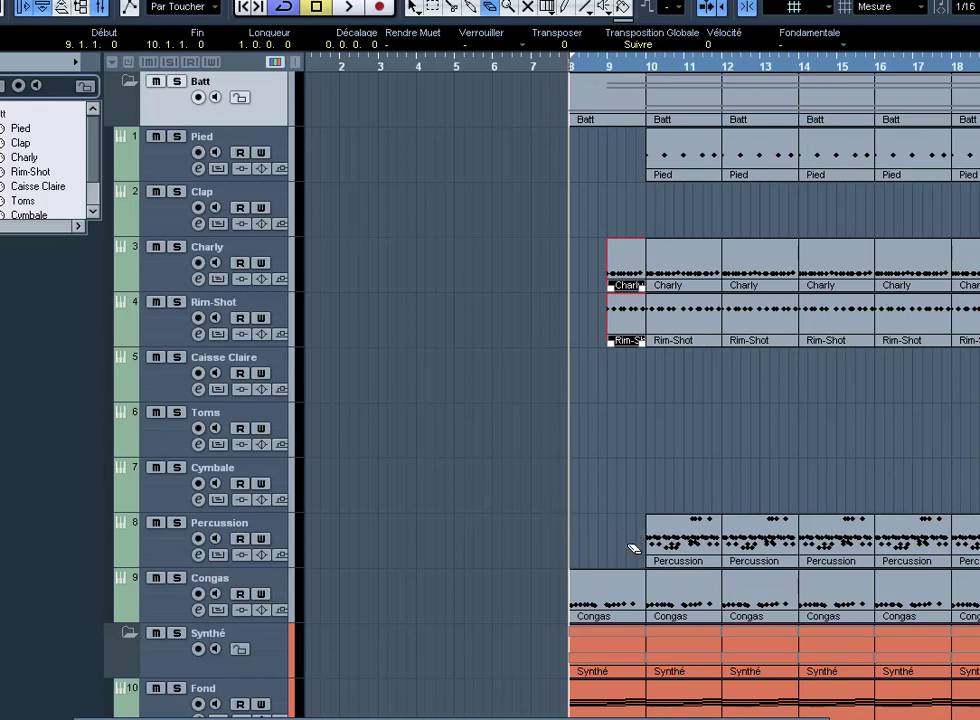
pyautogui.rightClick(632, 547)
pyautogui.click(634, 568)
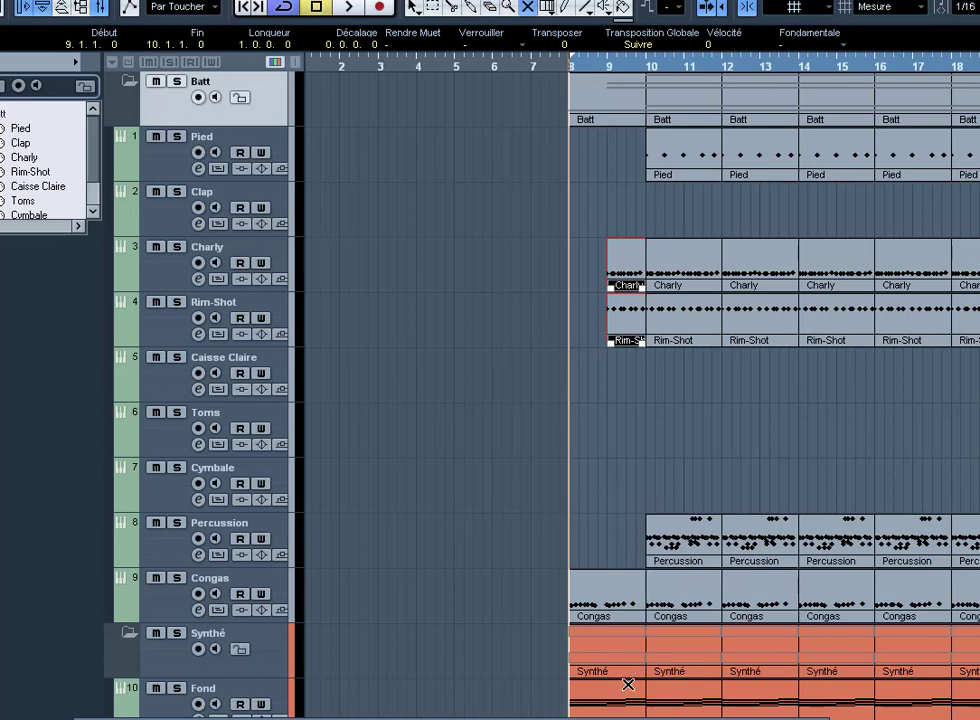
pyautogui.click(627, 671)
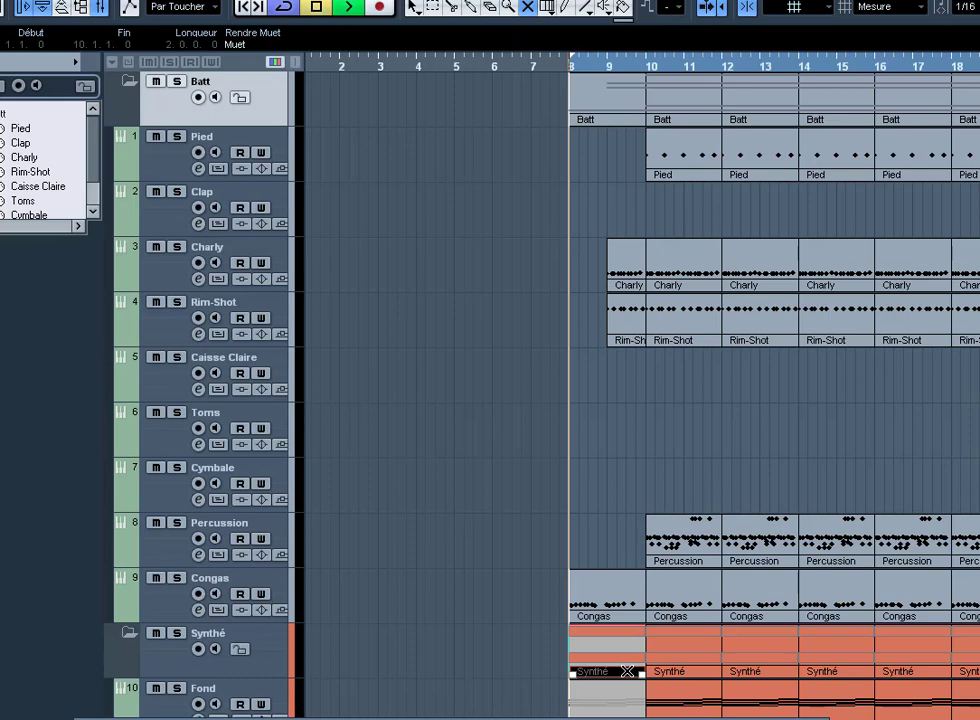
# Step: Play back from bar 8 to check the opening bar, then deselect the Synthé part
pyautogui.press('space')
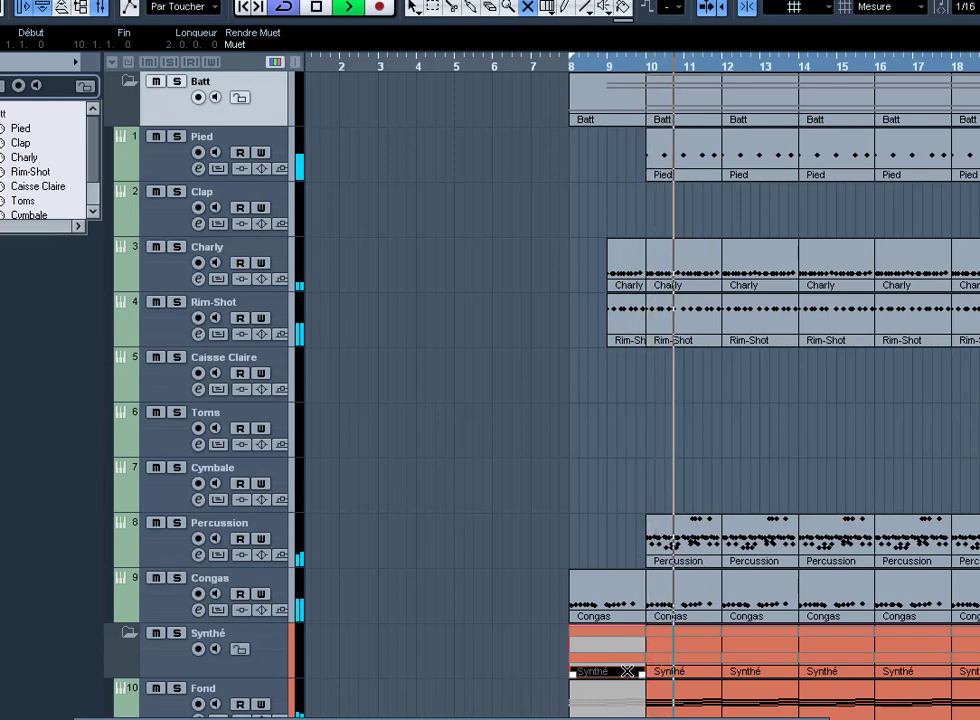
pyautogui.press('space')
pyautogui.scroll(-3, 681, 646)
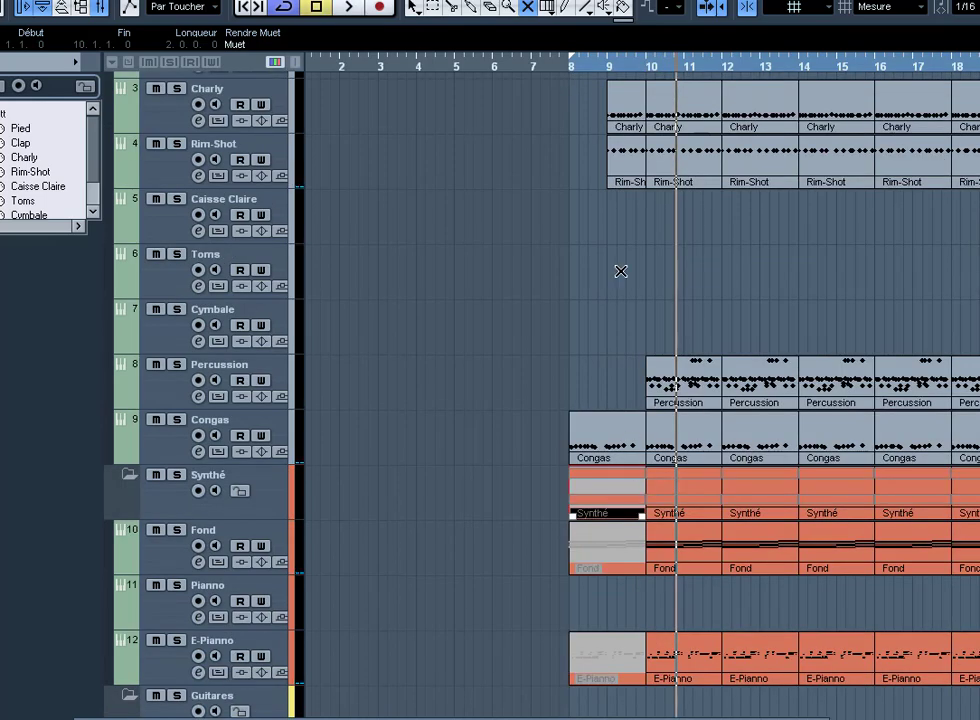
pyautogui.click(587, 276)
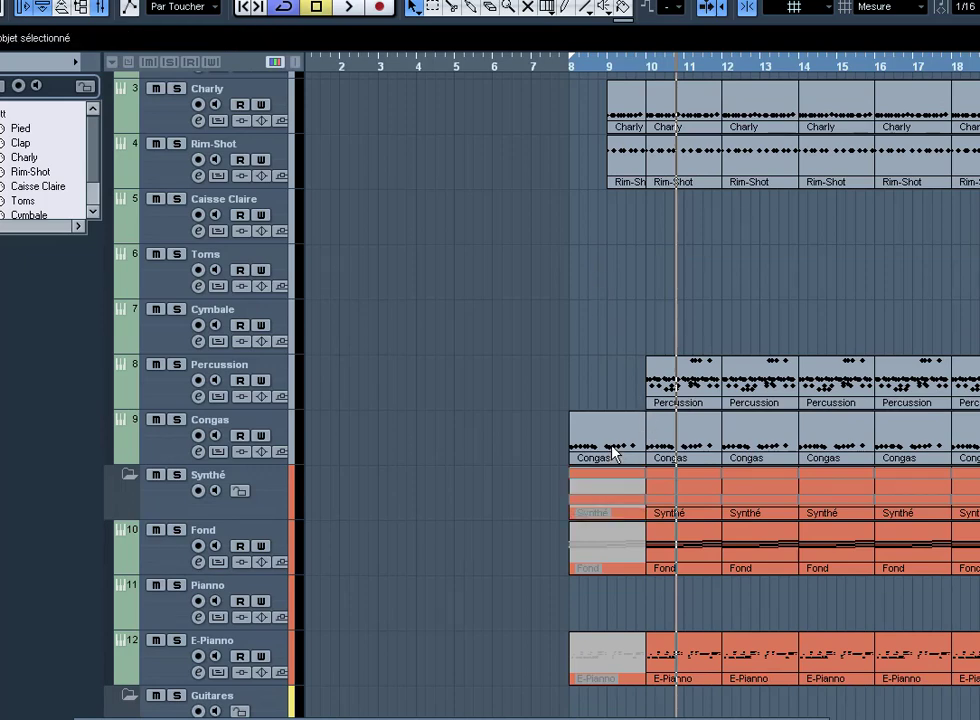
# Step: Move Congas to bar 6, erase bar-9 Rim-Shot, and move Charly/Rim-Shot to bar 8, duplicating to bar 10
pyautogui.moveTo(613, 455); pyautogui.dragTo(526, 428)
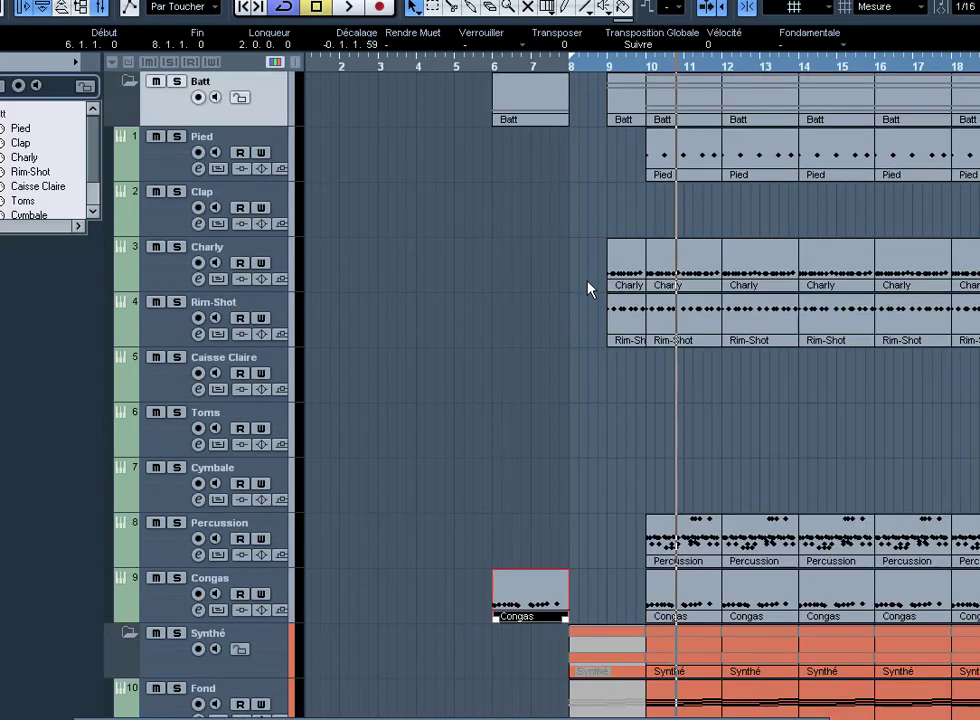
pyautogui.rightClick(588, 289)
pyautogui.click(656, 272)
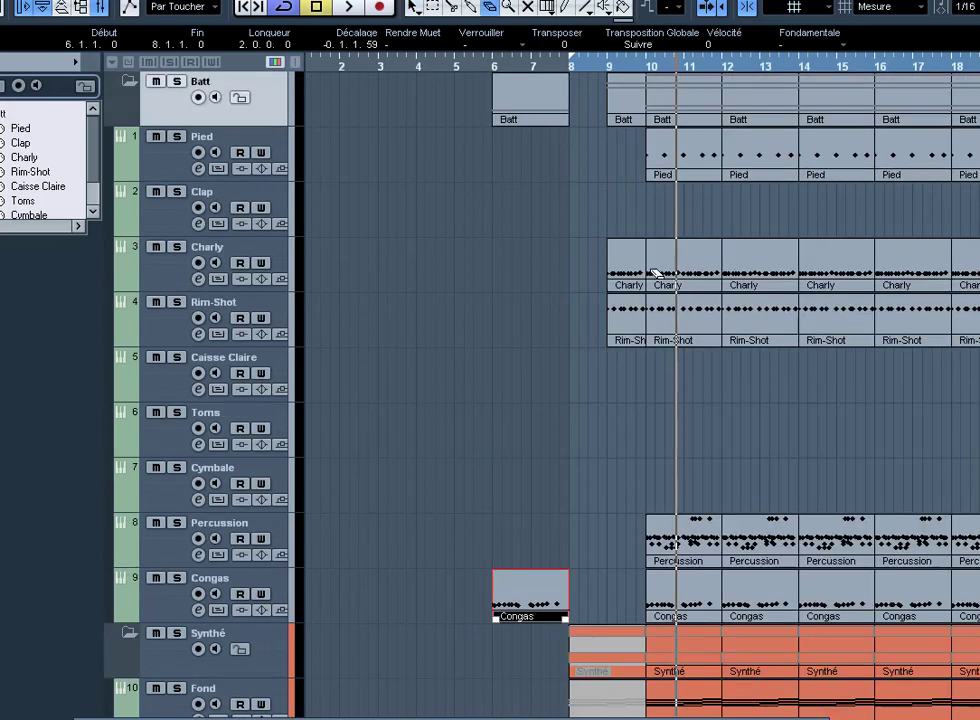
pyautogui.click(635, 319)
pyautogui.moveTo(683, 326); pyautogui.dragTo(683, 326)
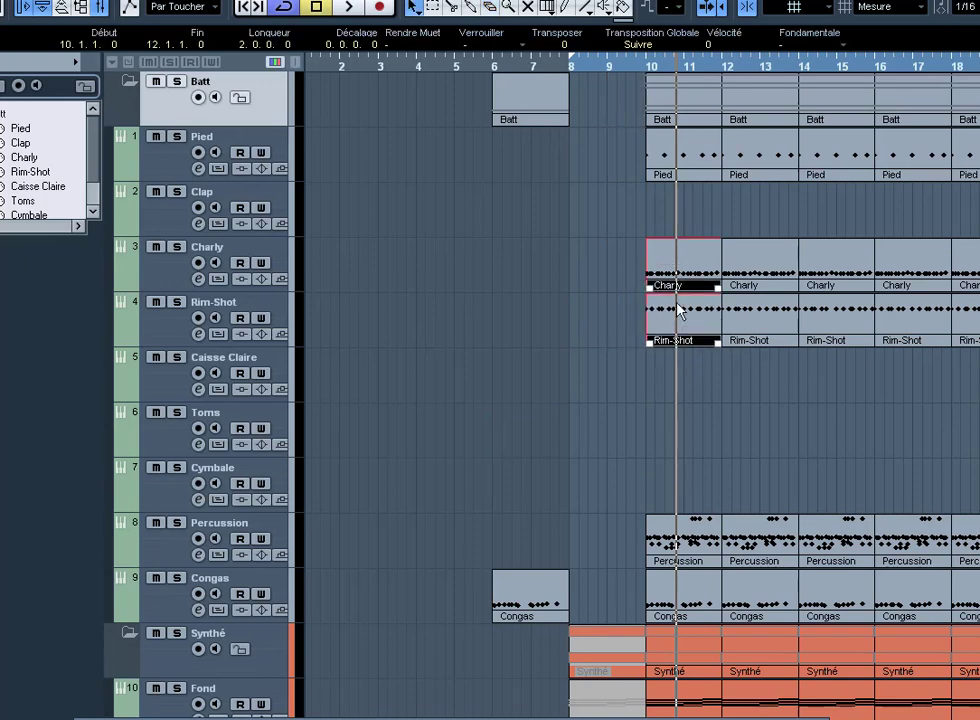
pyautogui.moveTo(668, 272); pyautogui.dragTo(592, 272)
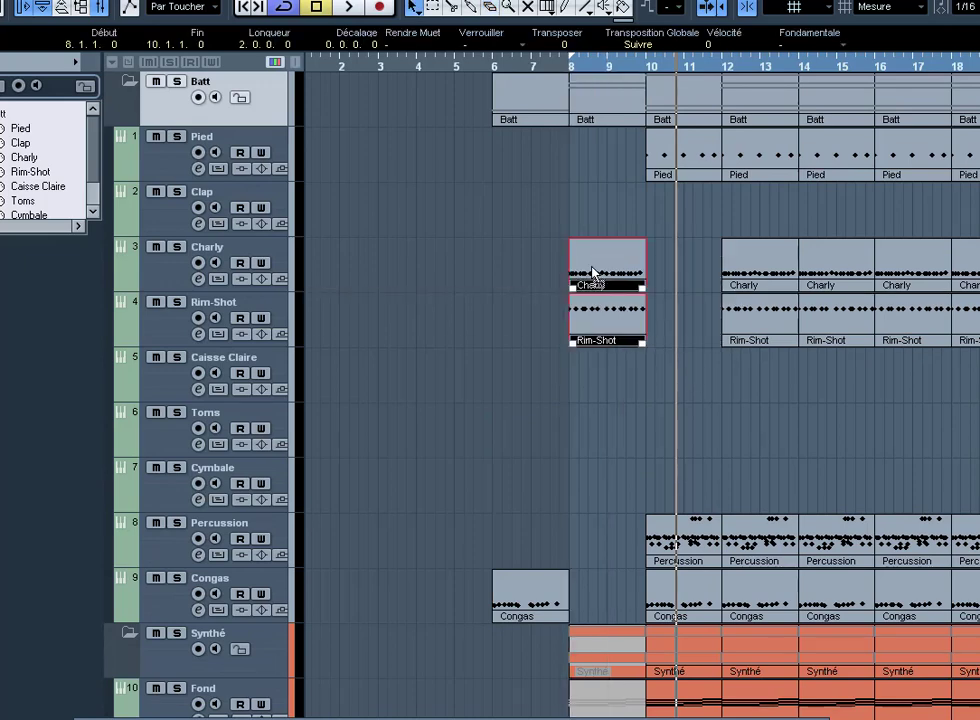
pyautogui.hotkey('ctrl', 'd')
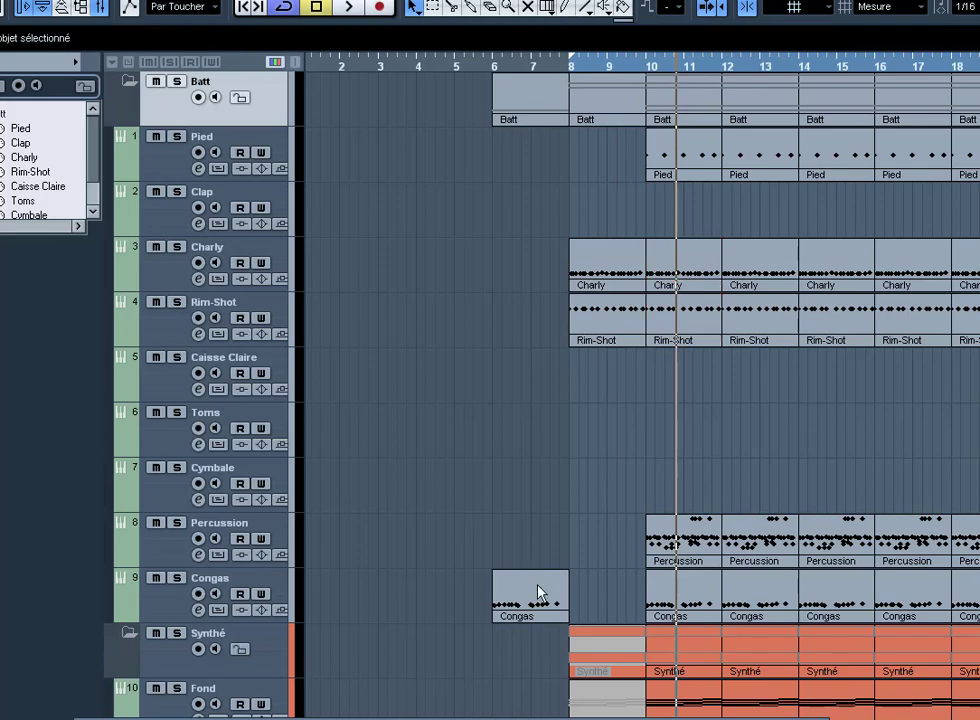
# Step: Duplicate the bar-6 Congas part to bar 8 and play everything from bar 6
pyautogui.click(544, 616)
pyautogui.hotkey('ctrl', 'd')
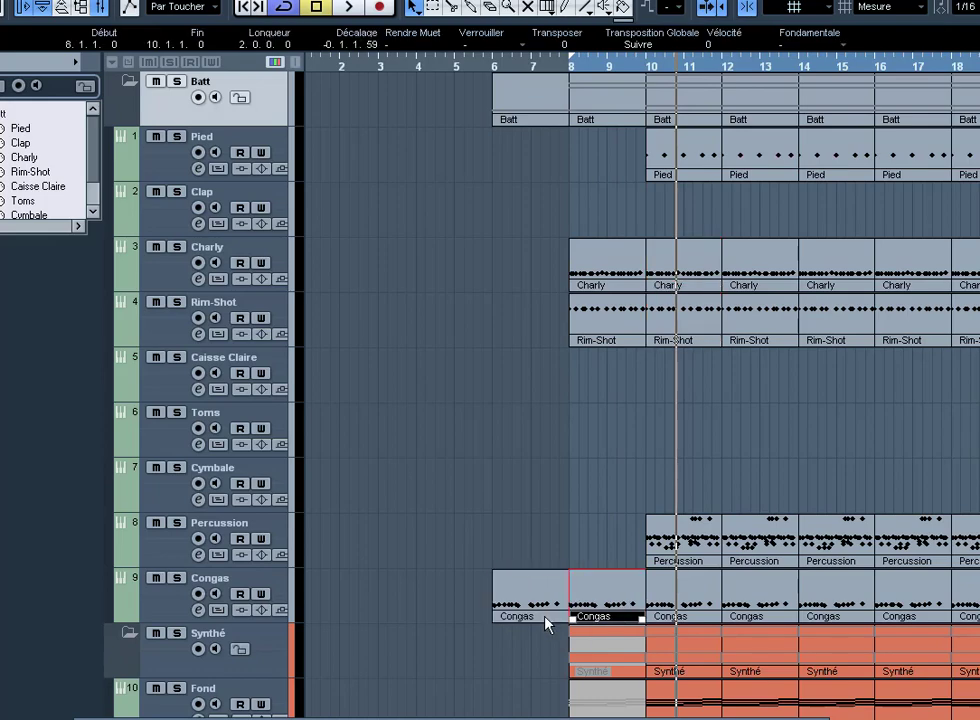
pyautogui.hotkey('ctrl', 'a')
pyautogui.press('l')
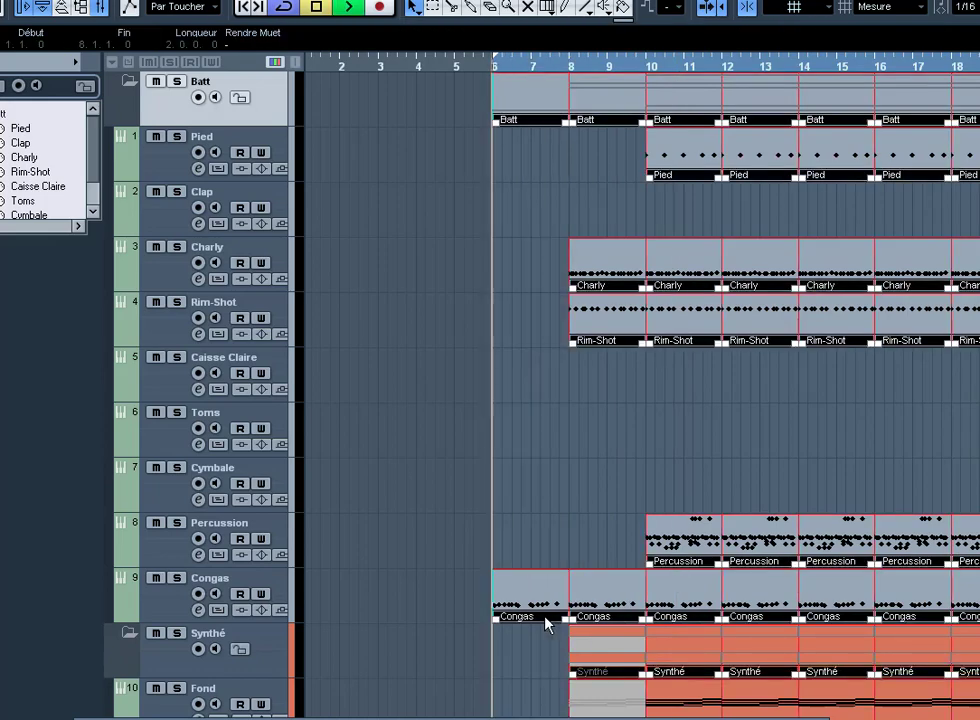
pyautogui.press('space')
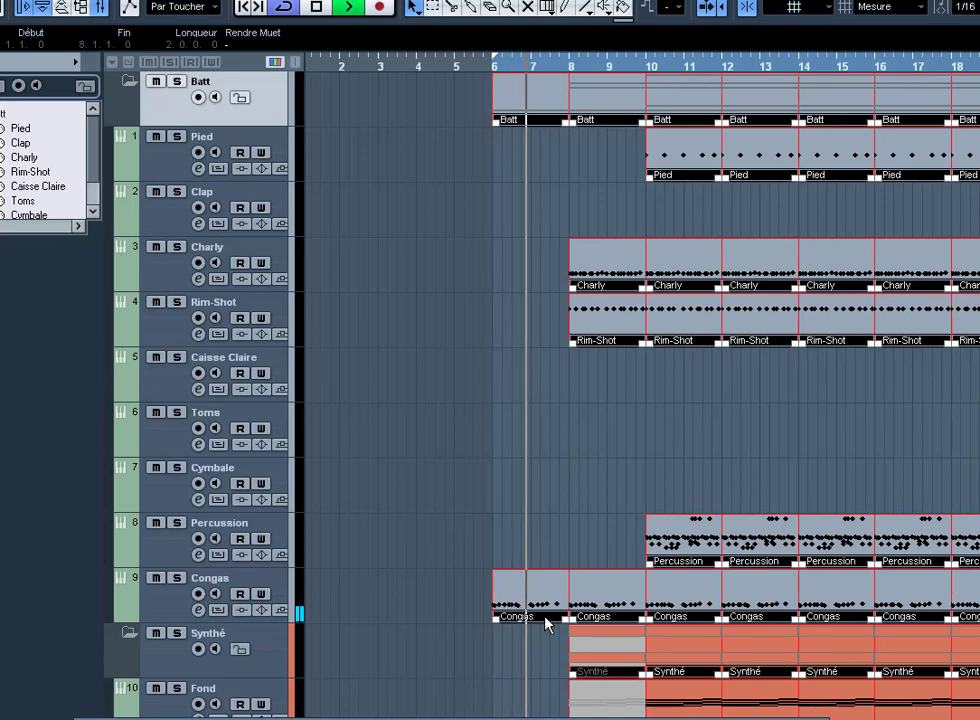
# Step: Unmute the bar-8 Fond part with the Mute tool
pyautogui.scroll(-3, 590, 530)
pyautogui.rightClick(597, 491)
pyautogui.click(597, 520)
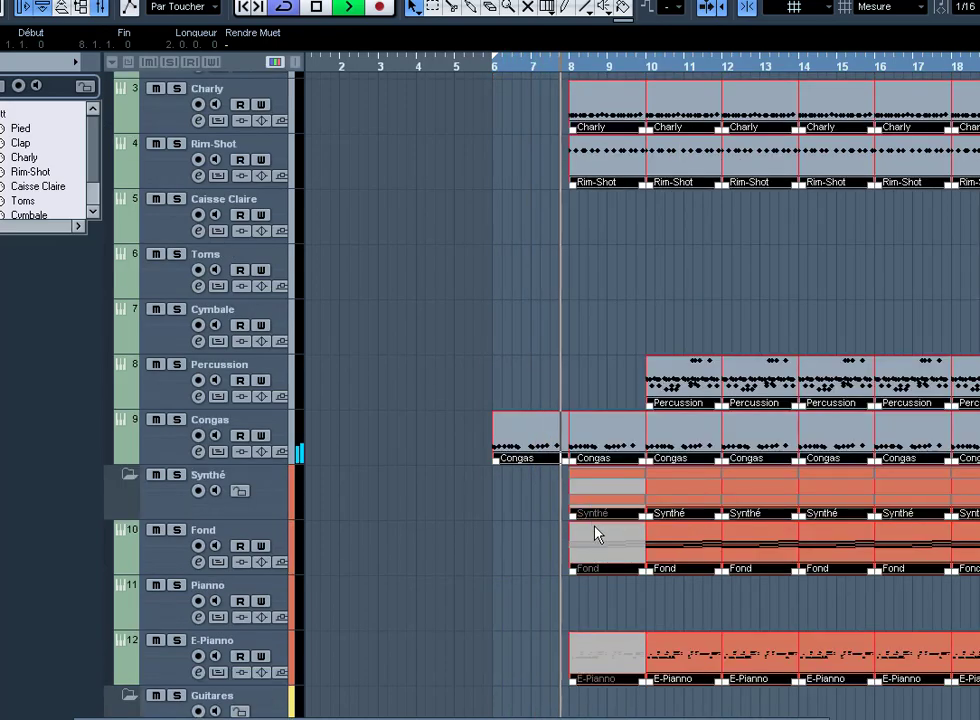
pyautogui.click(595, 541)
pyautogui.rightClick(595, 541)
# Step: Erase the muted E-Pianno part at bar 8
pyautogui.click(595, 541)
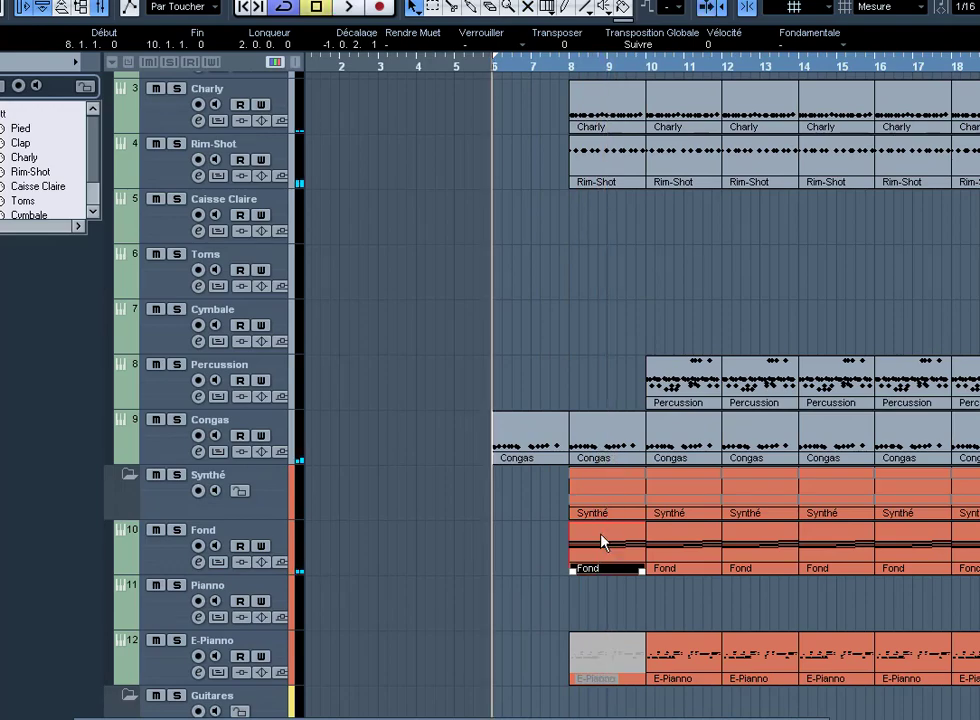
pyautogui.click(280, 317)
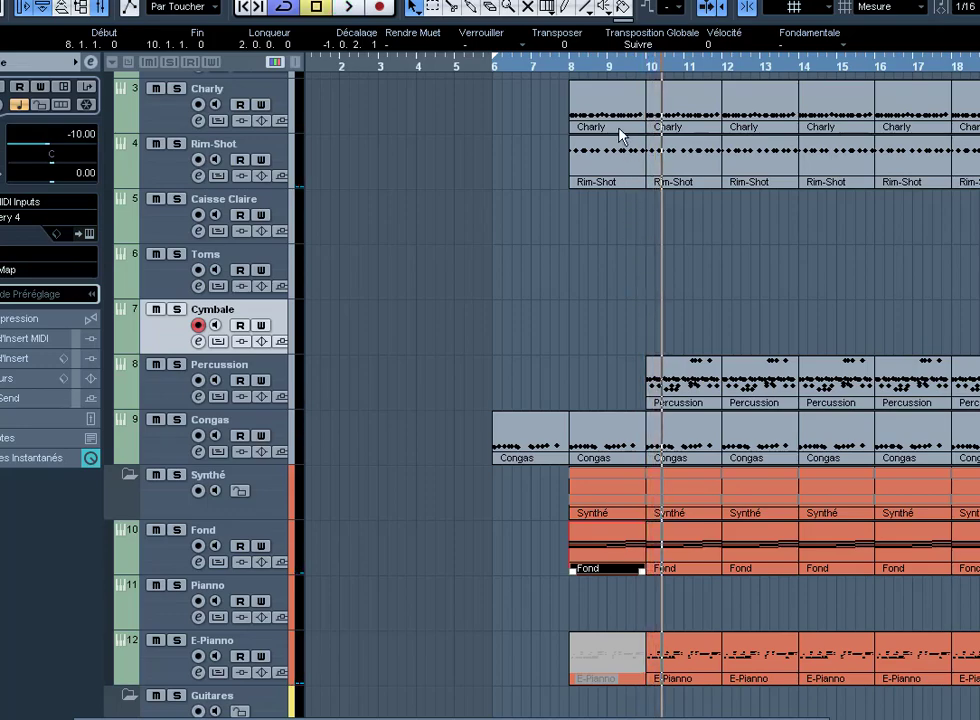
pyautogui.click(663, 602)
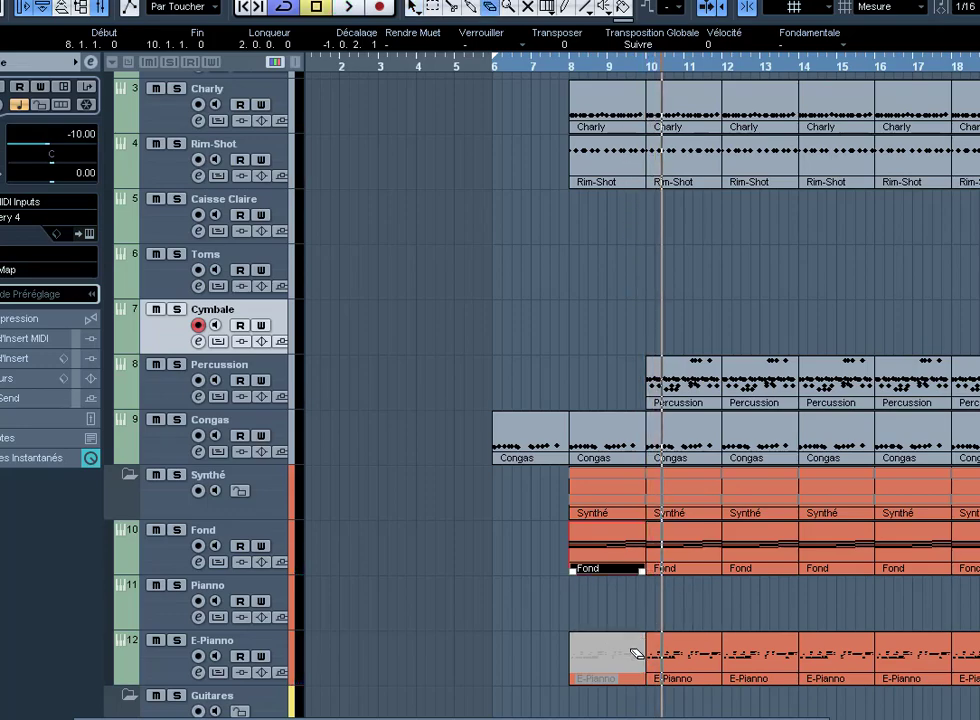
pyautogui.click(634, 652)
# Step: Set the locators to the bar-8 Rim-Shot part and return to the left locator
pyautogui.click(624, 160)
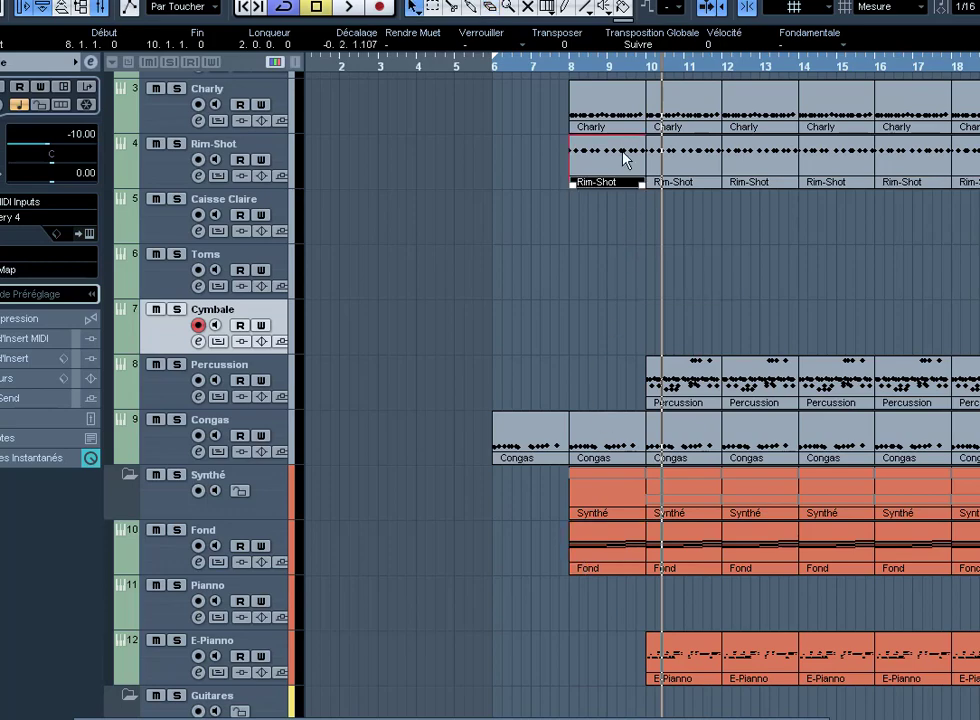
pyautogui.press('p')
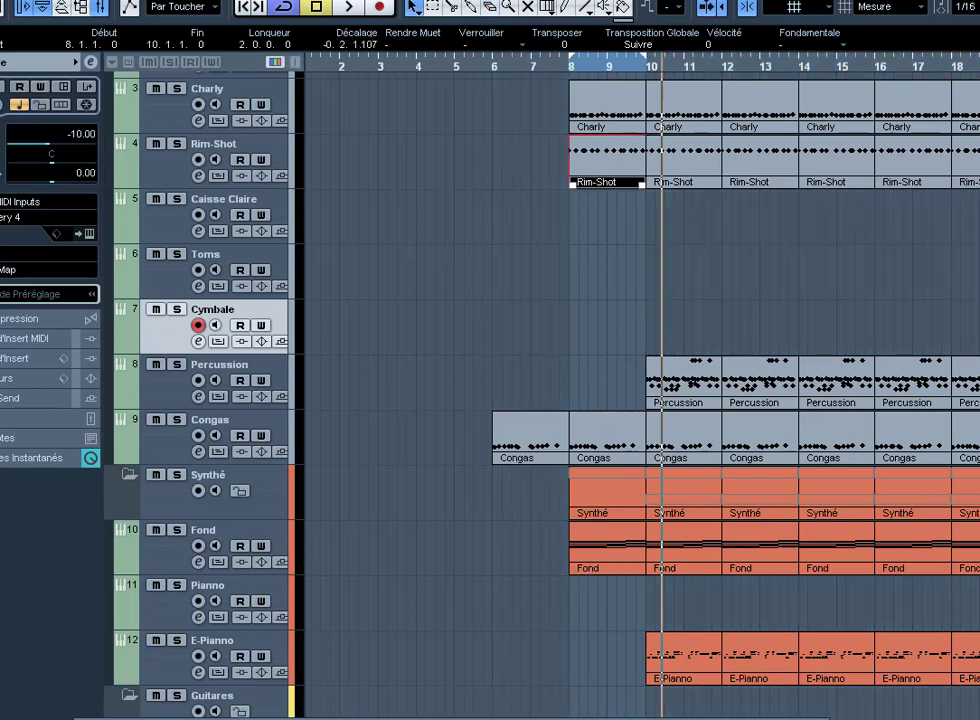
pyautogui.press('KP_1')
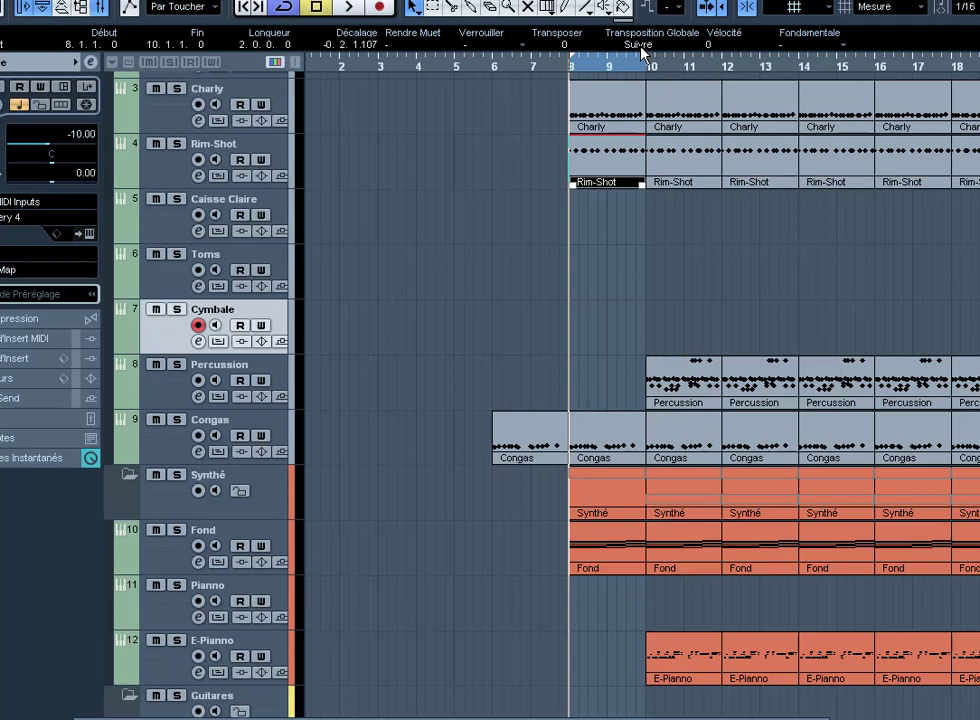
# Step: Play back the loop range from bar 8 and stop
pyautogui.press('h')
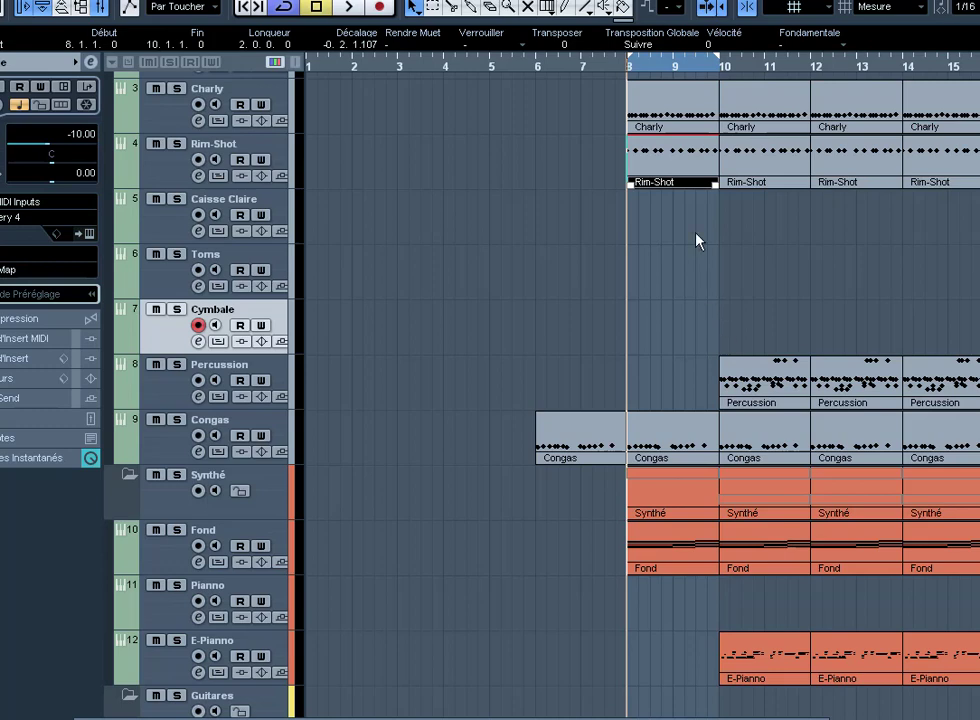
pyautogui.press('space')
pyautogui.press('h')
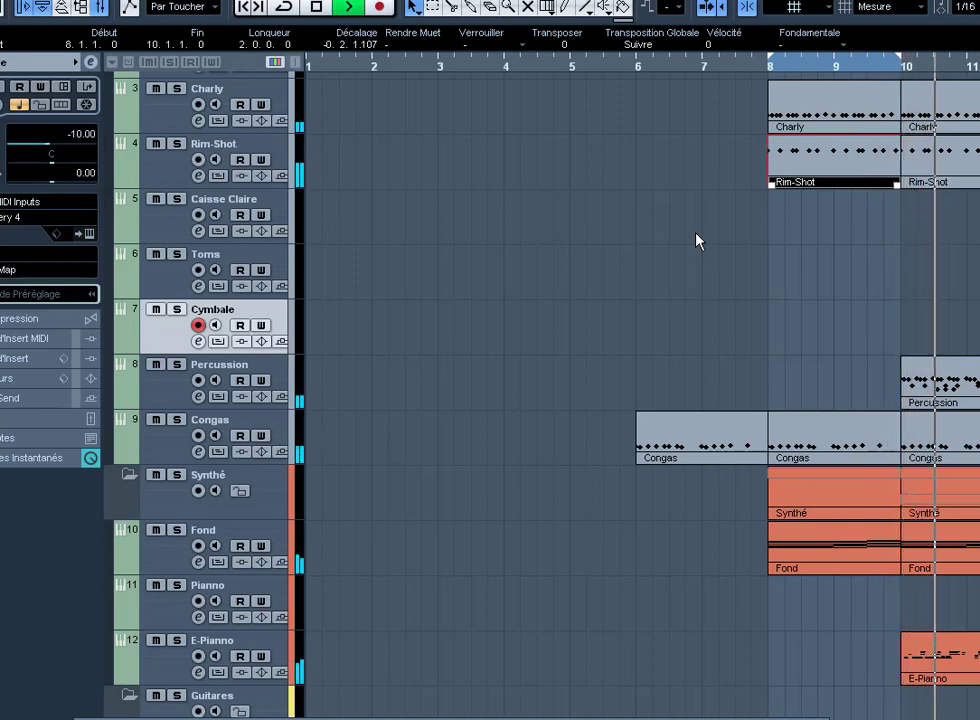
pyautogui.press('space')
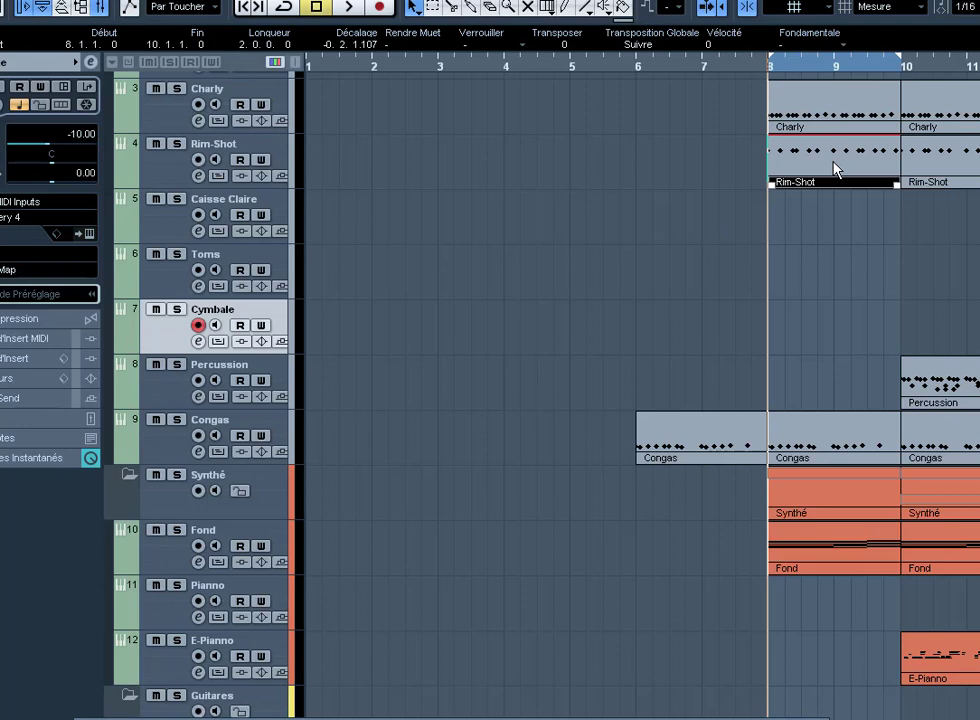
# Step: Switch the grid from Mesure to Temps and play the loop from its new start
pyautogui.click(879, 12)
pyautogui.click(897, 44)
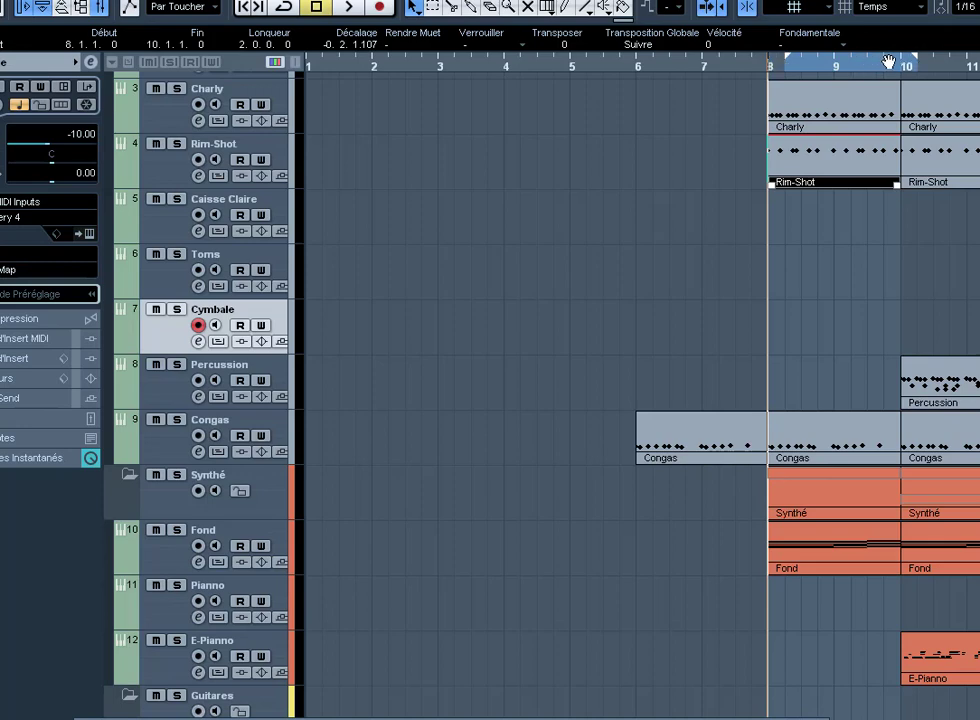
pyautogui.click(678, 326)
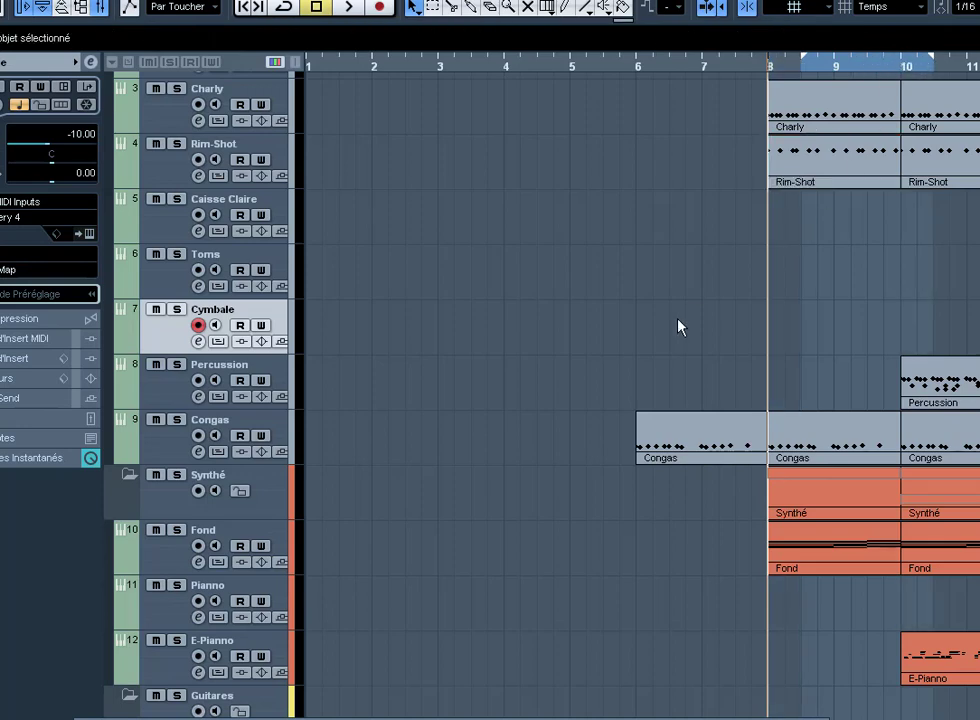
pyautogui.press('KP_1')
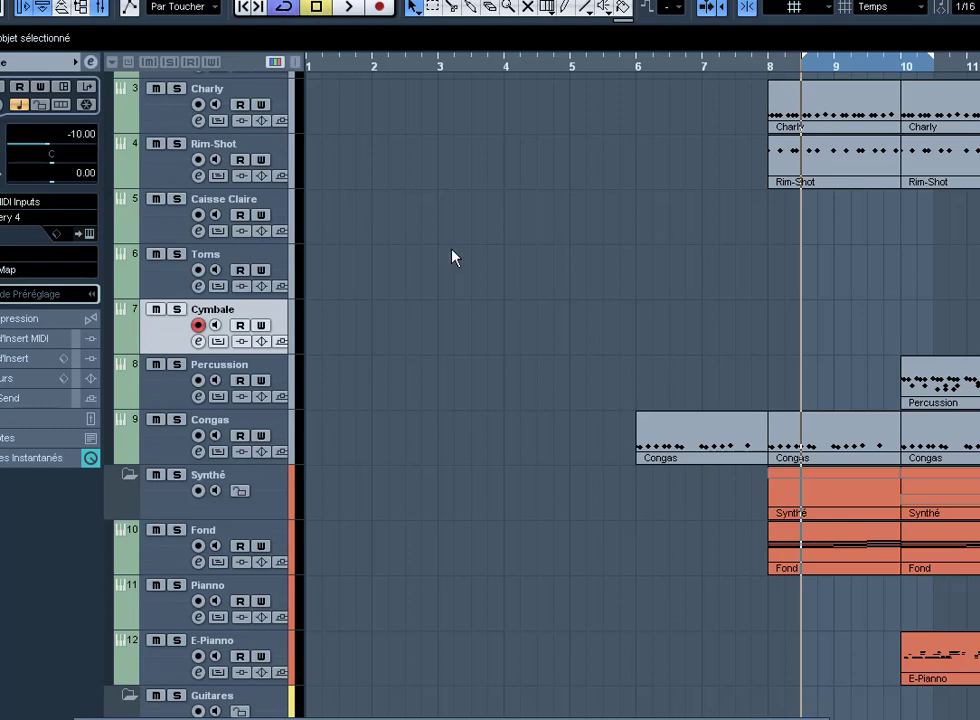
pyautogui.press('space')
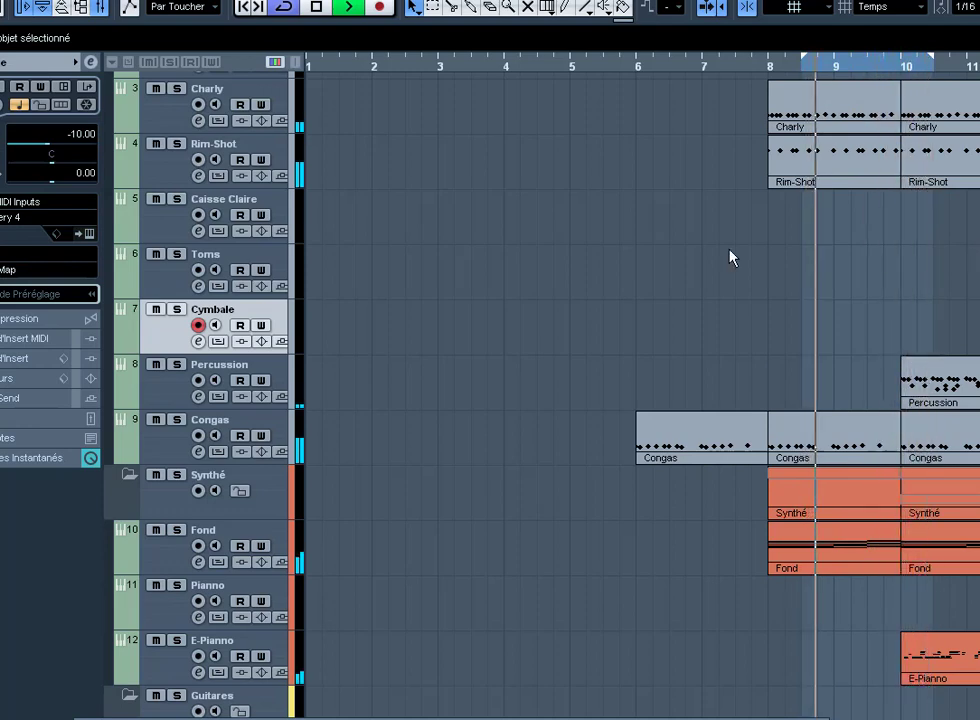
# Step: Create a Caisse Claire part over the loop and quantize its Short Whistle note with fixed velocity
pyautogui.click(265, 205)
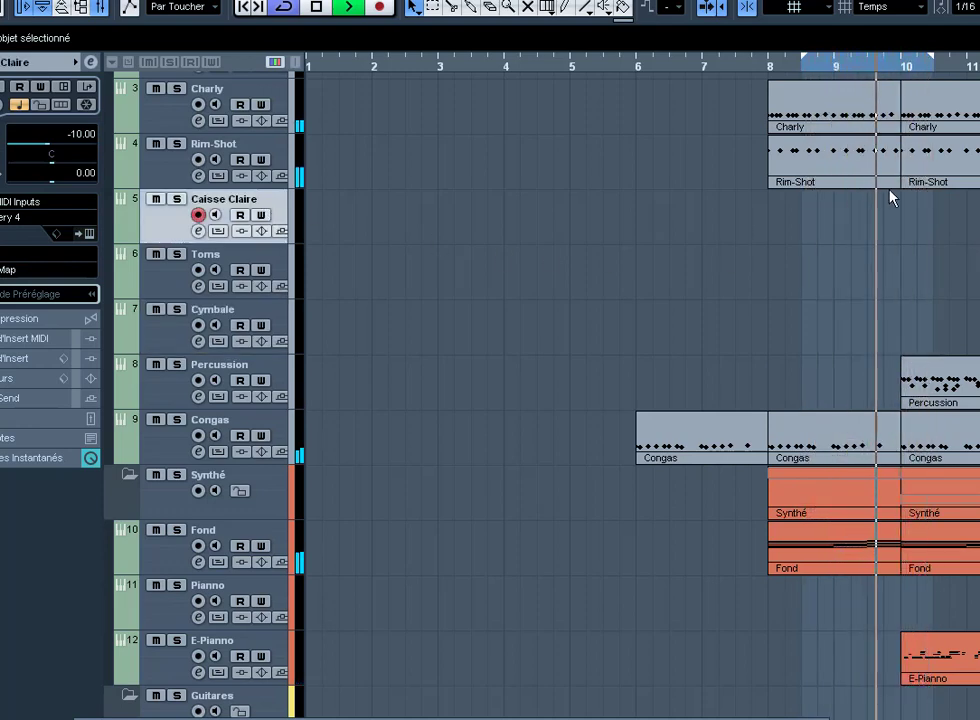
pyautogui.doubleClick(901, 236)
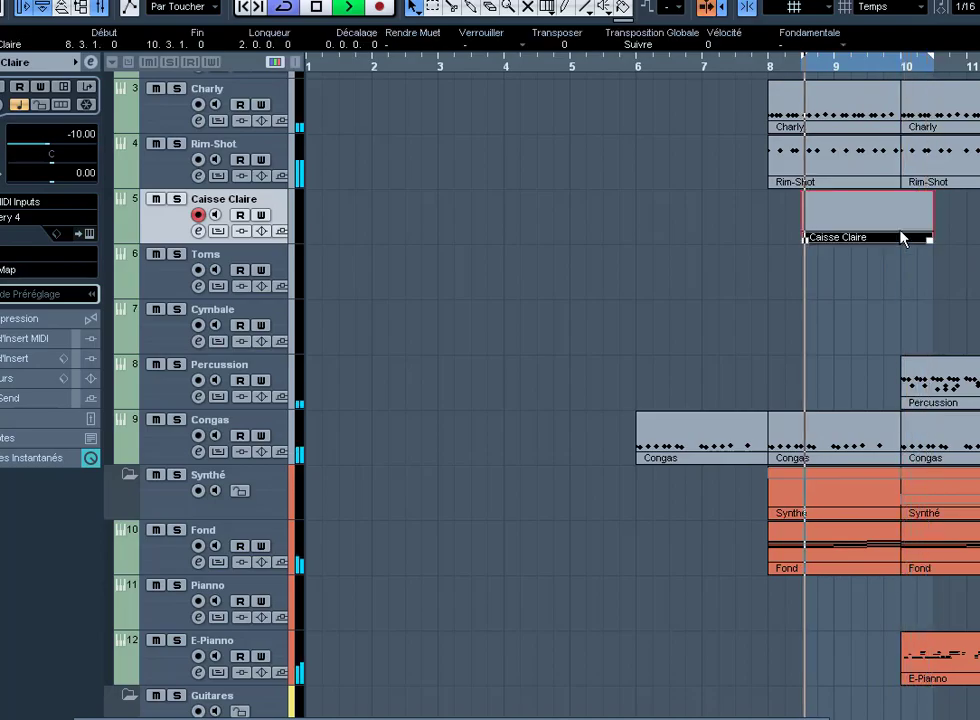
pyautogui.doubleClick(901, 236)
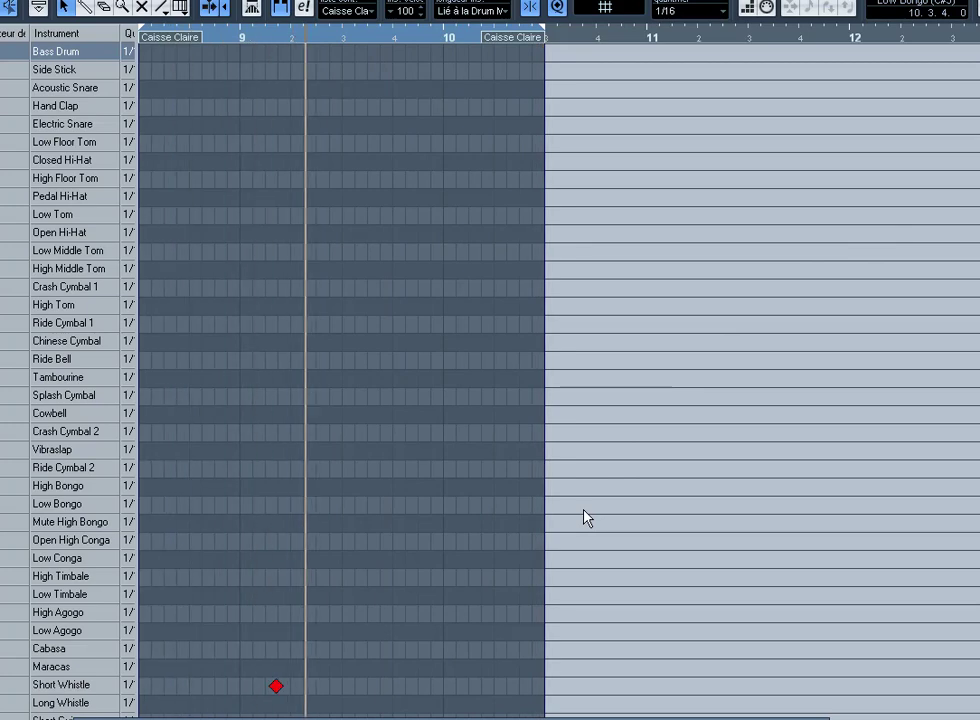
pyautogui.scroll(-5, 582, 515)
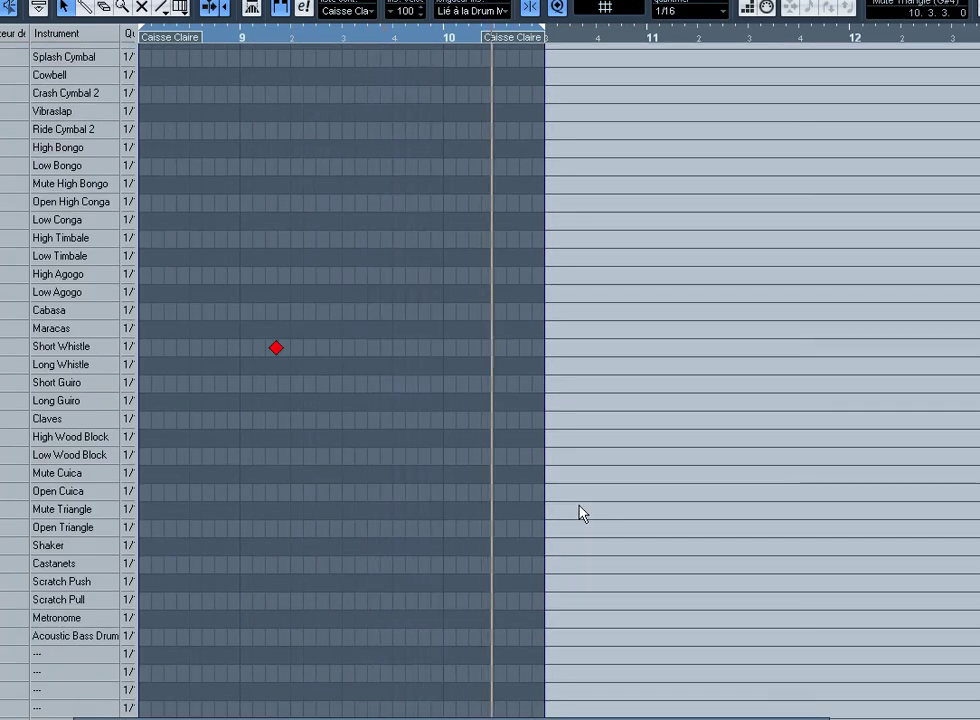
pyautogui.hotkey('ctrl', 'a')
pyautogui.press('q')
pyautogui.press('Menu')
pyautogui.press('f')
pyautogui.press('f')
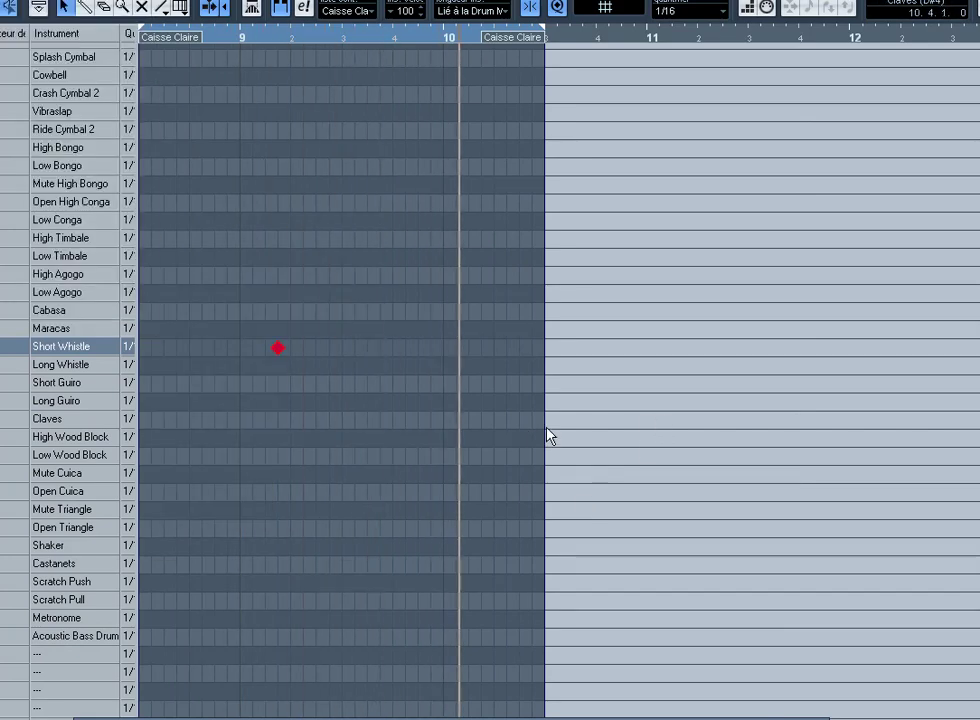
pyautogui.press('space')
# Step: Set the note grid to 1/32 and draw a four-note Short Whistle roll in bar 9, then play it
pyautogui.rightClick(298, 420)
pyautogui.click(314, 419)
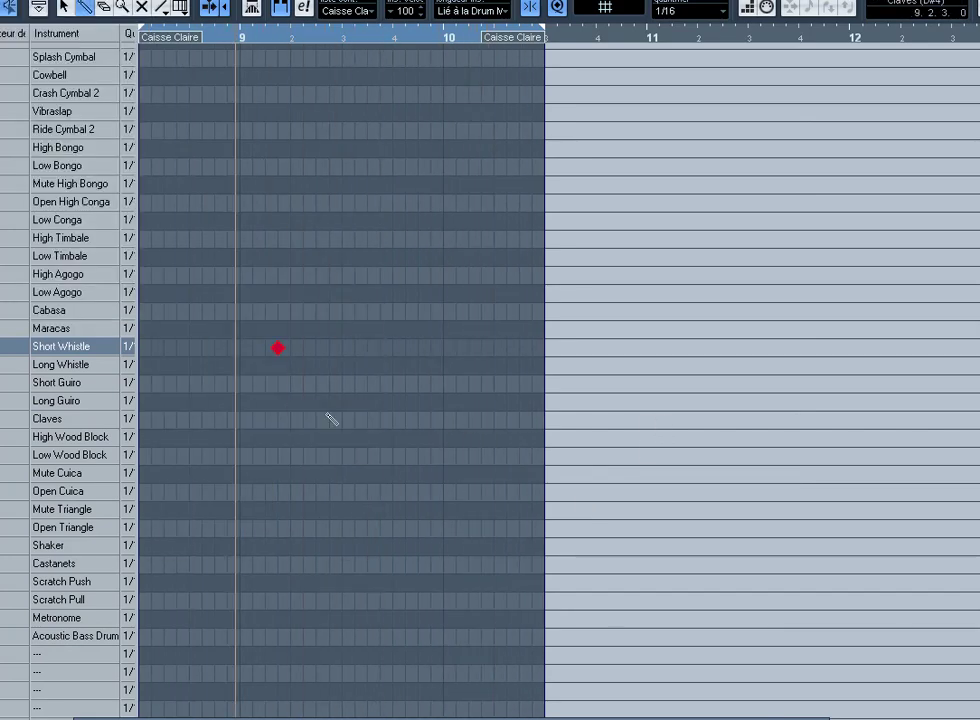
pyautogui.press('space')
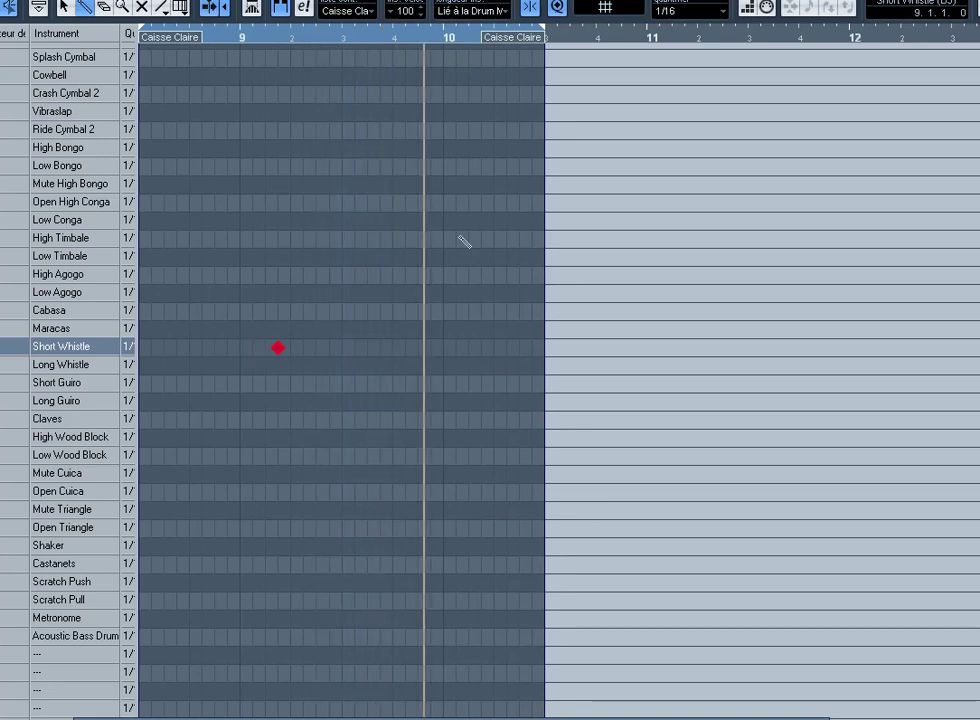
pyautogui.click(683, 11)
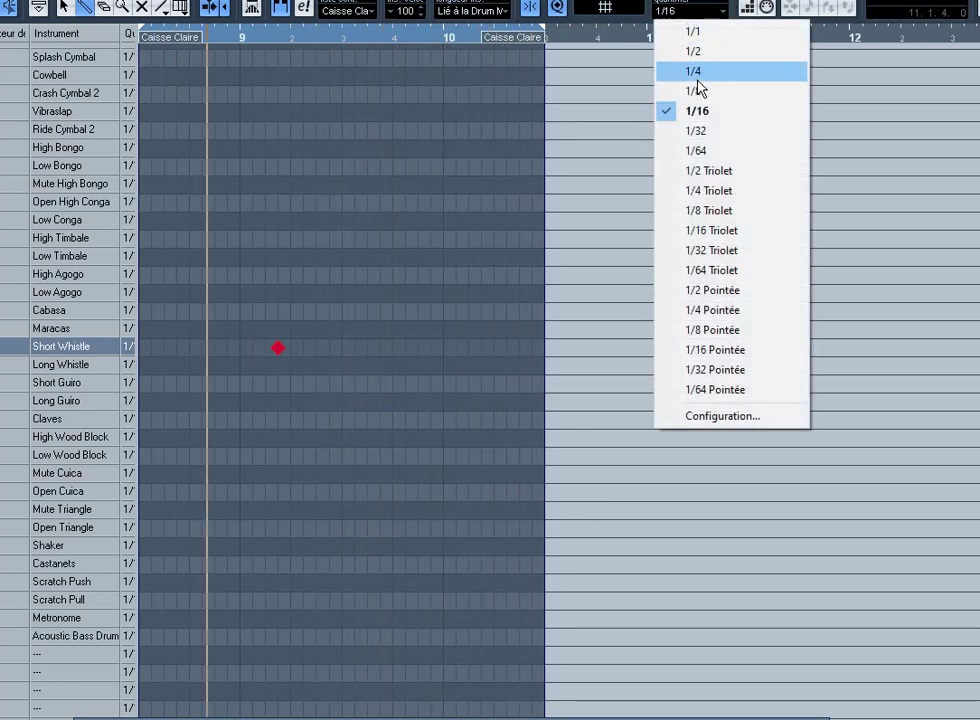
pyautogui.click(695, 134)
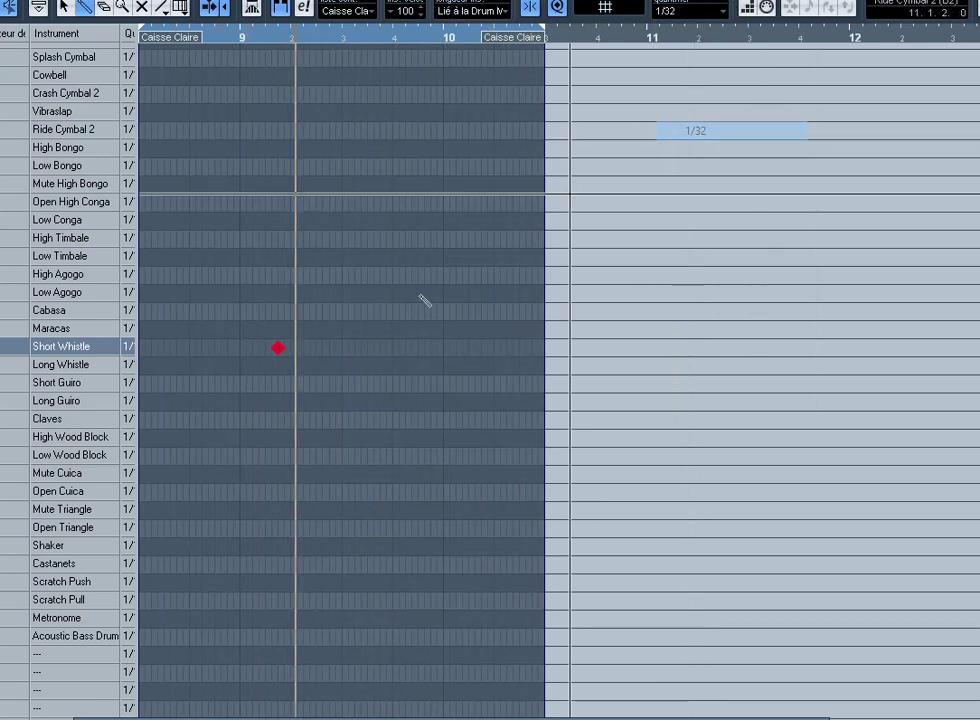
pyautogui.click(254, 347)
pyautogui.click(262, 347)
pyautogui.click(268, 347)
pyautogui.press('1')
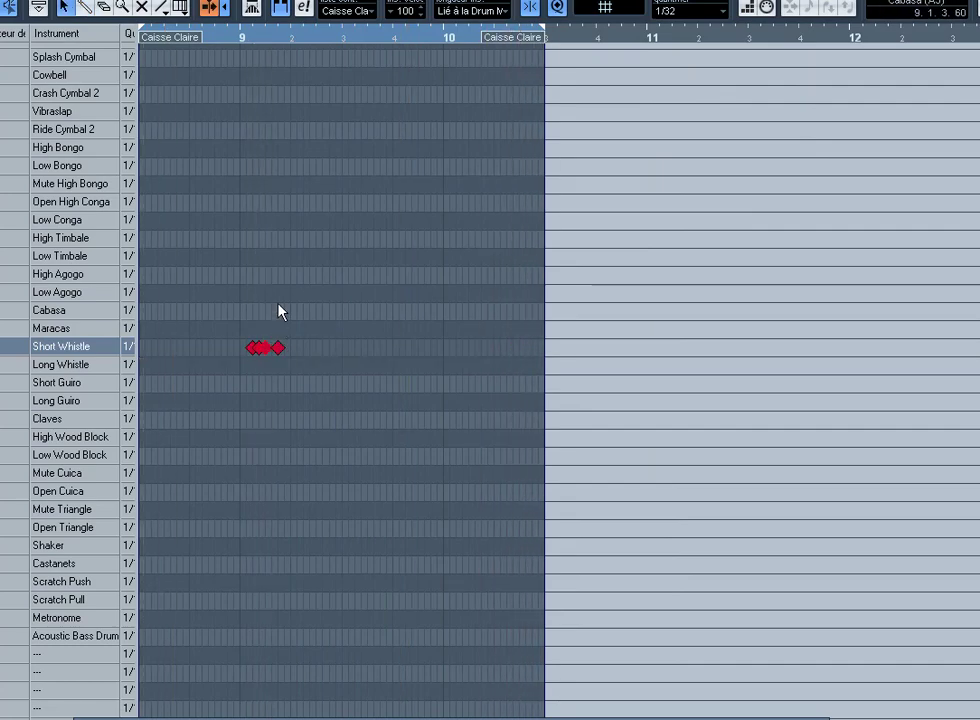
pyautogui.press('h')
pyautogui.press('h')
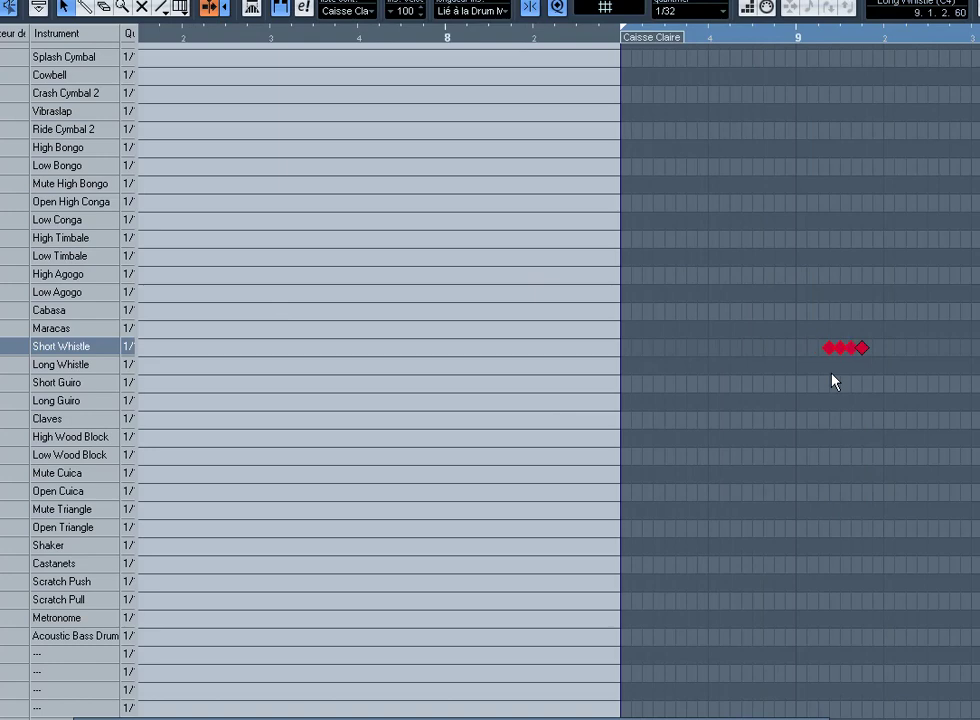
pyautogui.press('space')
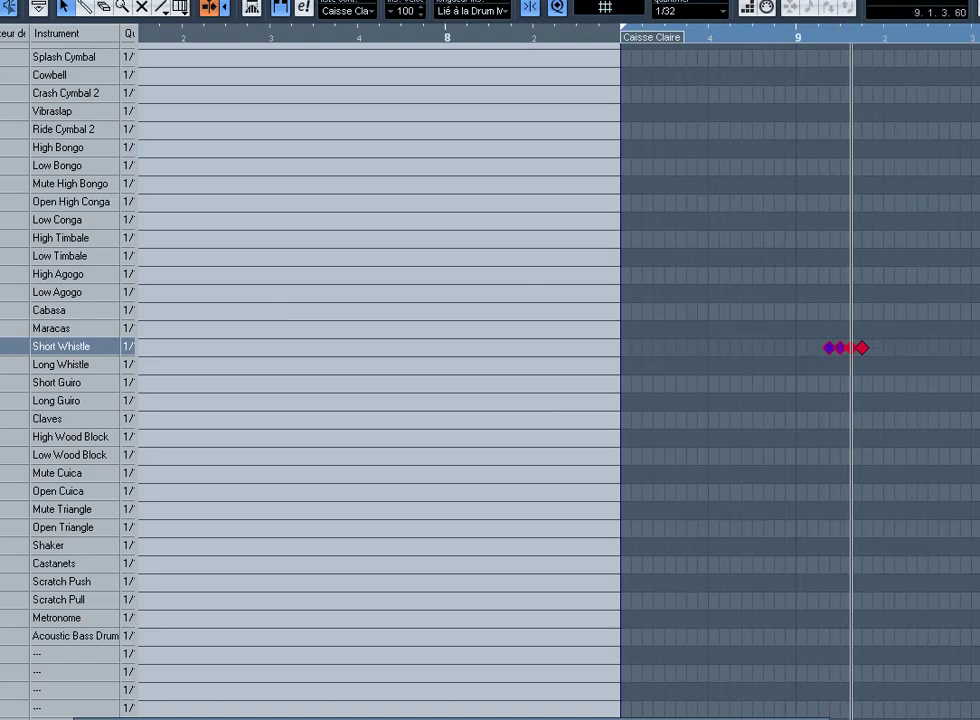
# Step: Try an extra Short Whistle hit on beat 2, remove it, and close the Drum Editor
pyautogui.rightClick(880, 365)
pyautogui.click(894, 364)
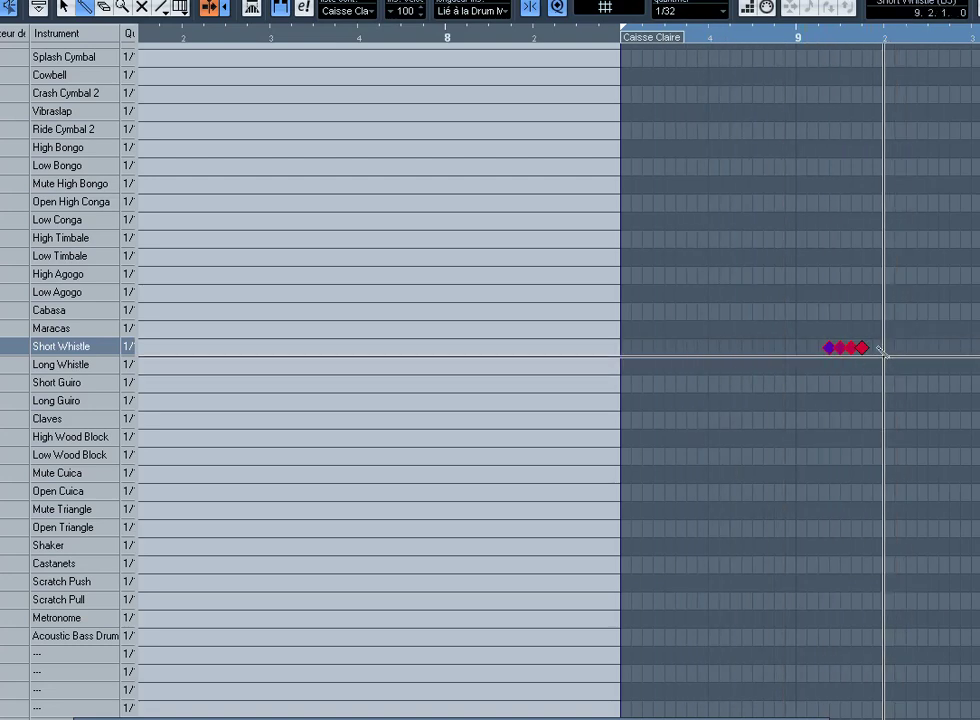
pyautogui.click(884, 347)
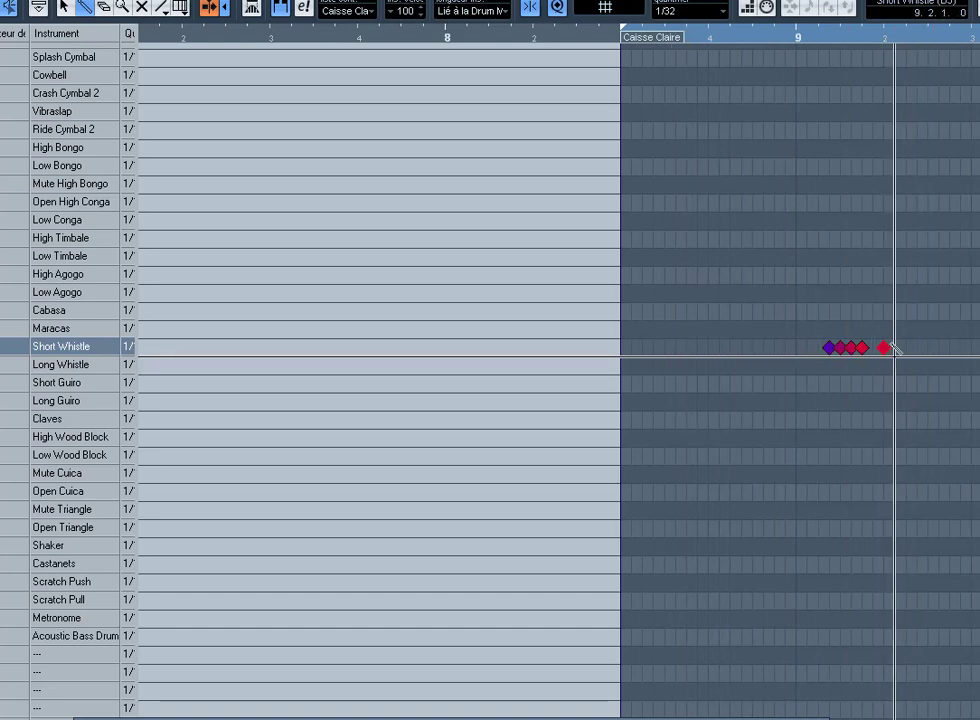
pyautogui.click(884, 347)
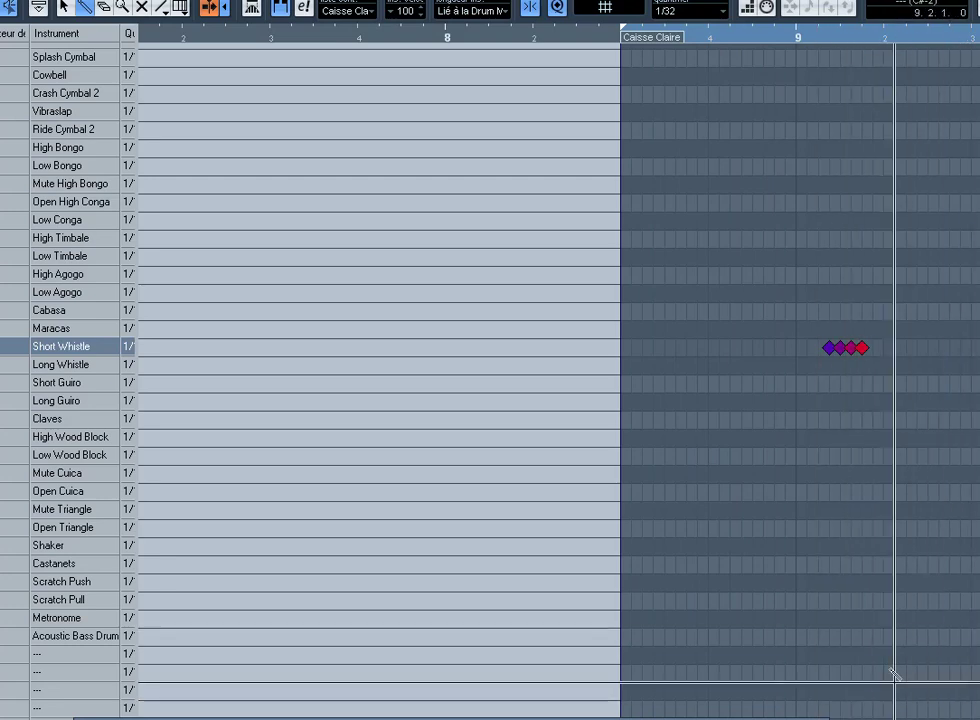
pyautogui.press('1')
pyautogui.press('Return')
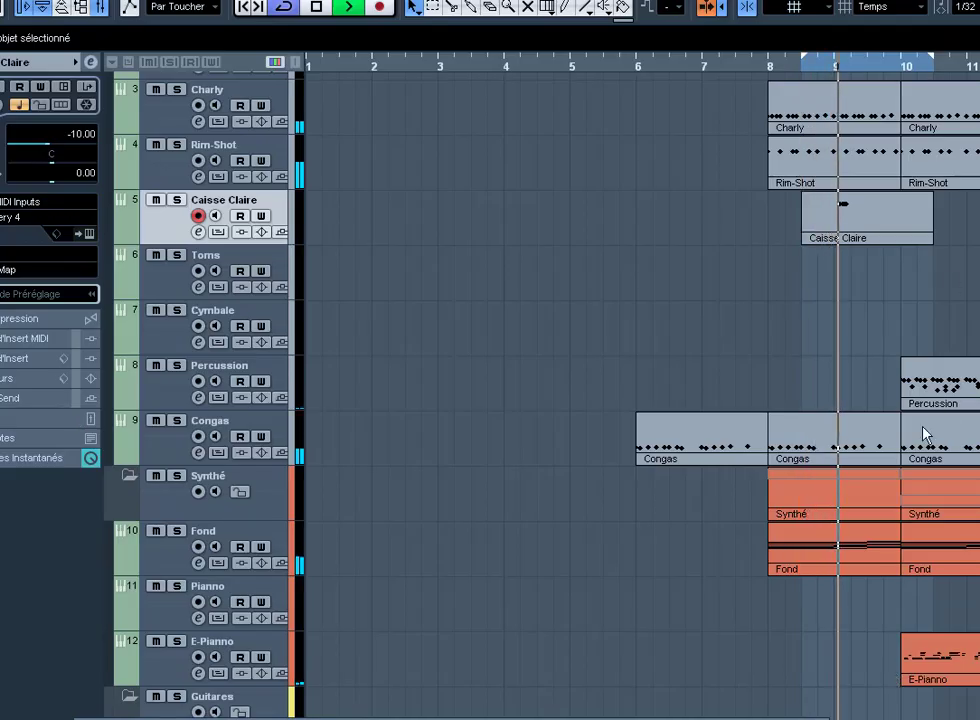
# Step: Create a Toms part over the loop and audition snare sounds, keeping an Electric Snare hit
pyautogui.click(270, 263)
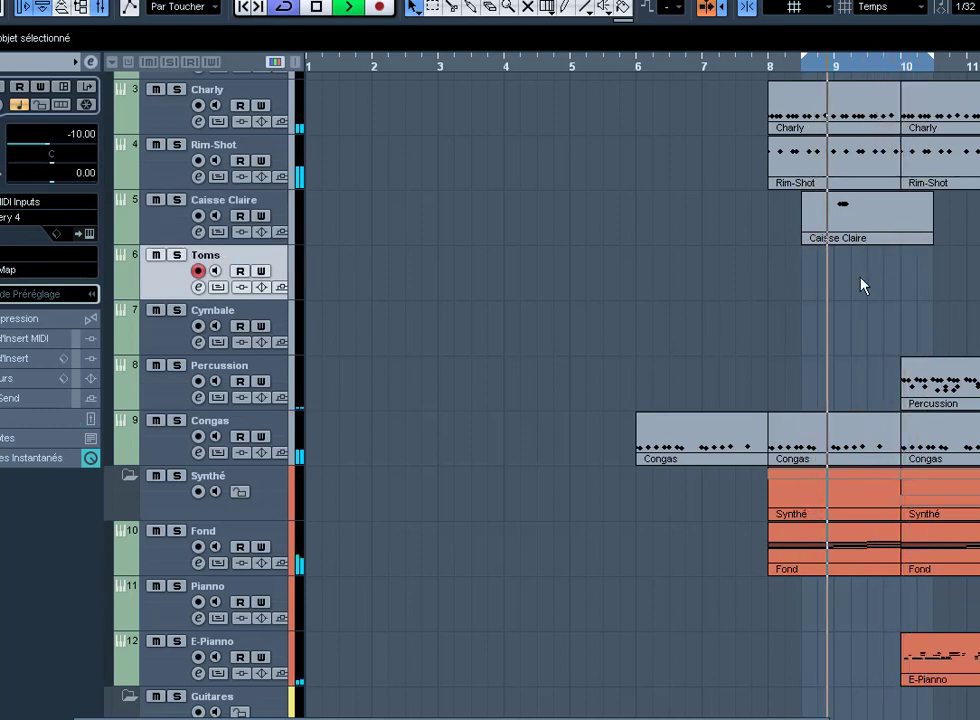
pyautogui.doubleClick(861, 277)
pyautogui.press('Return')
pyautogui.press('8')
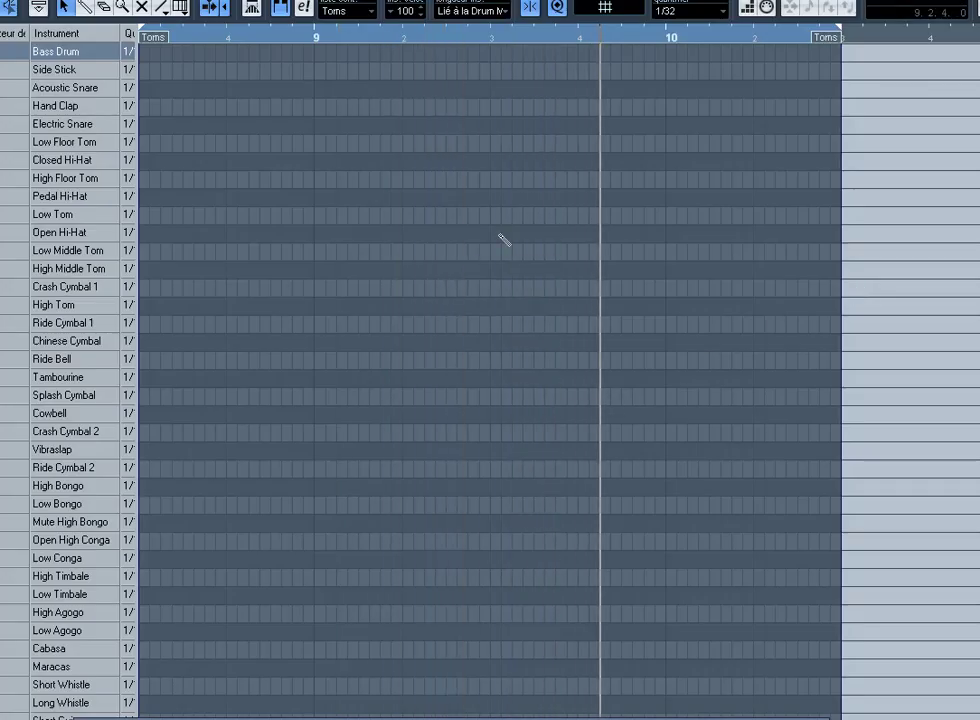
pyautogui.click(520, 87)
pyautogui.click(523, 69)
pyautogui.click(523, 123)
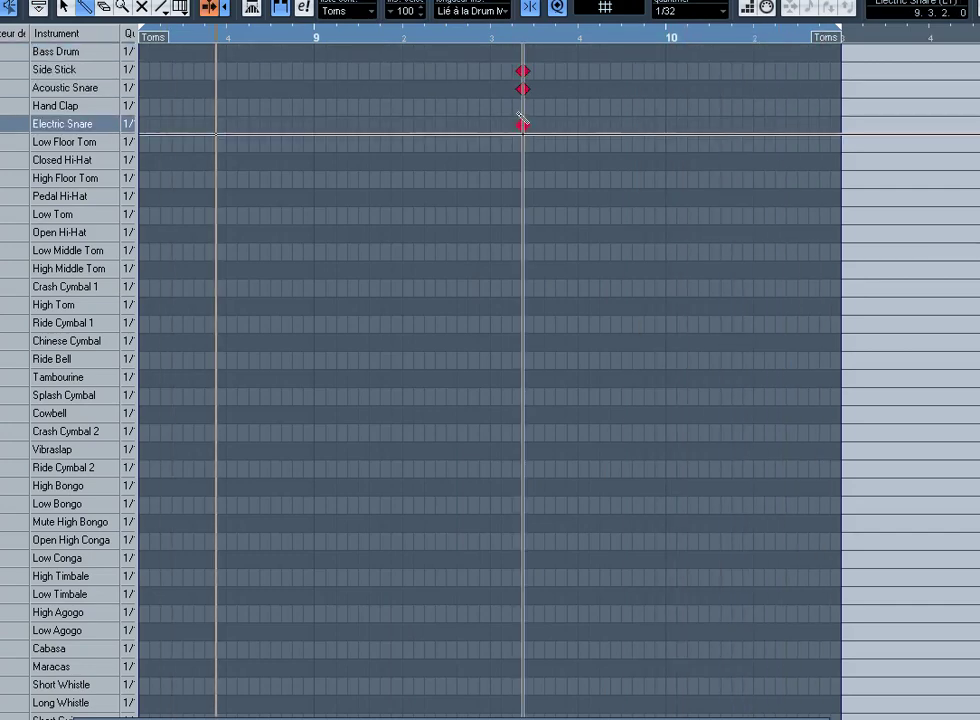
pyautogui.click(522, 88)
pyautogui.click(523, 69)
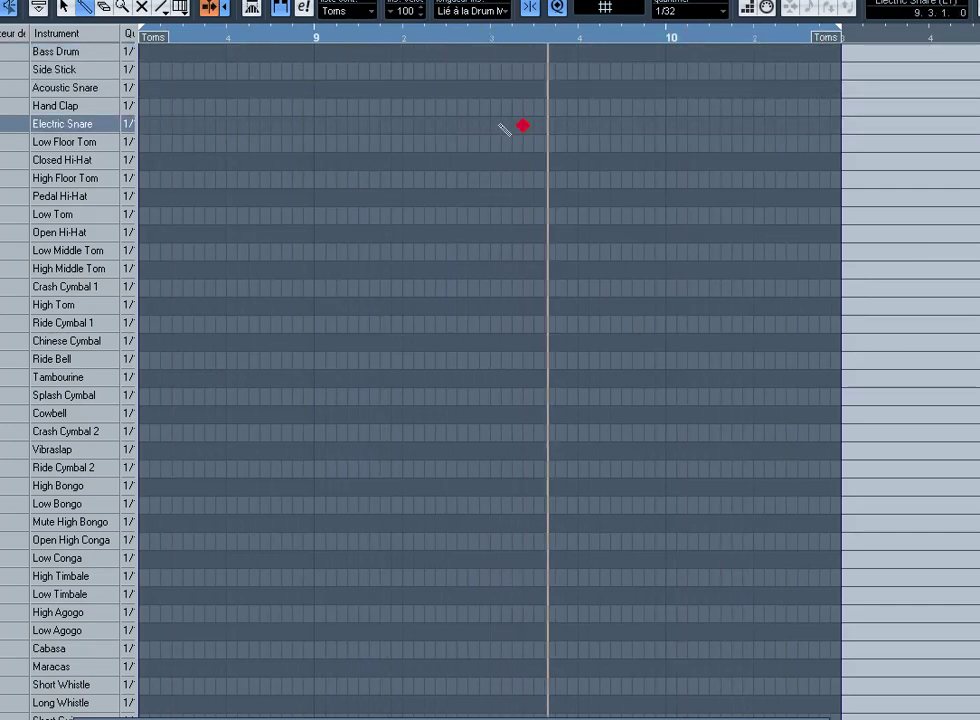
# Step: Place the Electric Snare on beat 3 and add two Closed Hi-Hat hits on beat 4
pyautogui.click(490, 125)
pyautogui.click(523, 125)
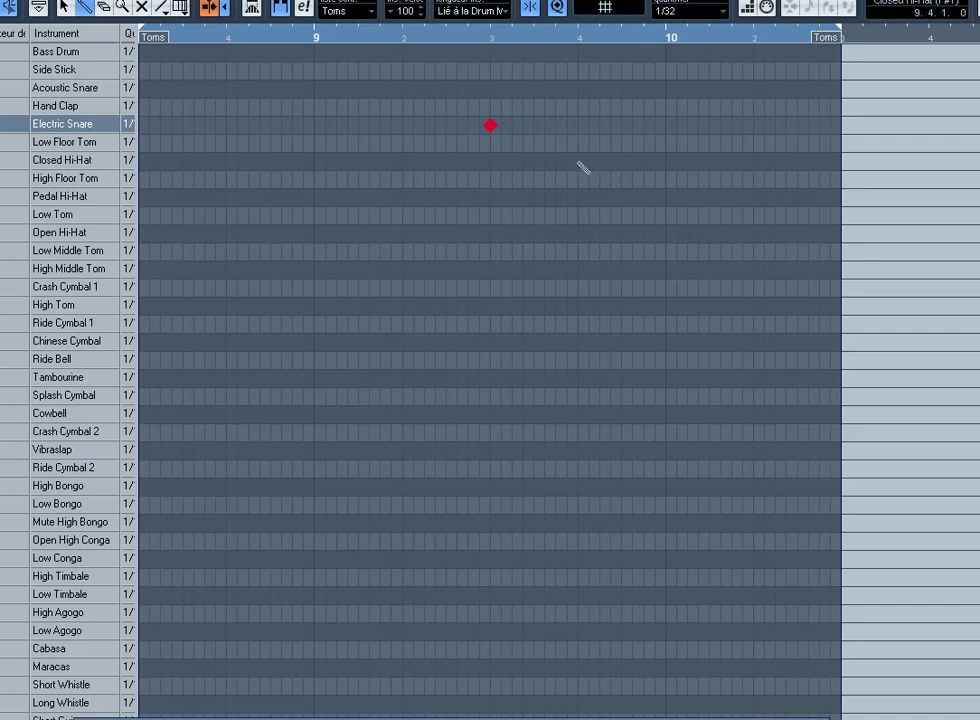
pyautogui.click(578, 161)
pyautogui.click(622, 161)
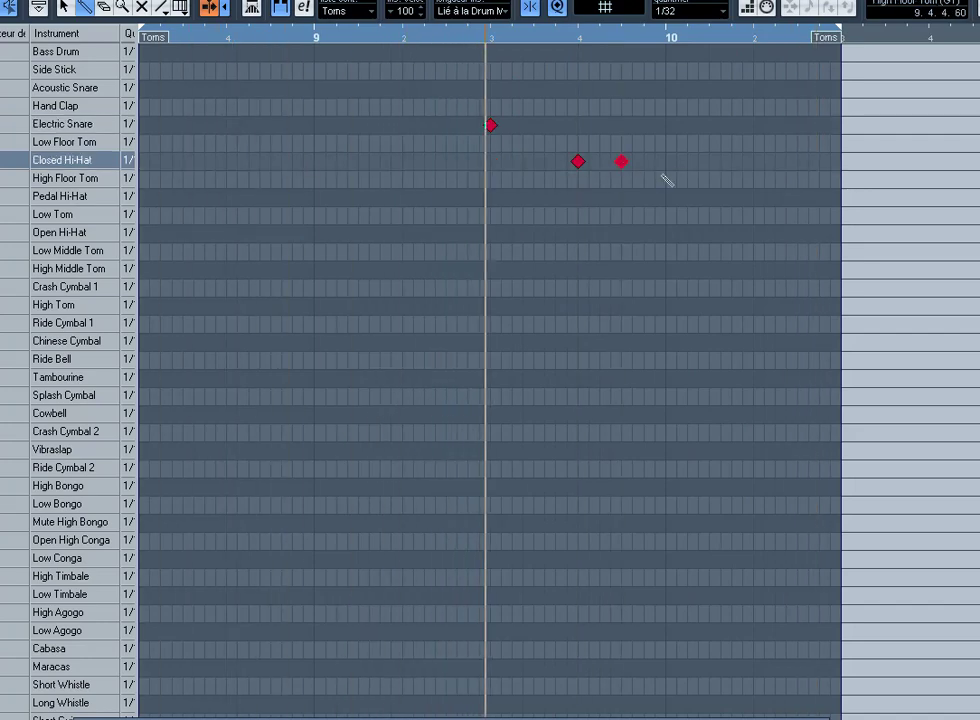
# Step: Nudge the Electric Snare note two grid steps later and close the Drum Editor
pyautogui.press('1')
pyautogui.moveTo(698, 214); pyautogui.dragTo(436, 118)
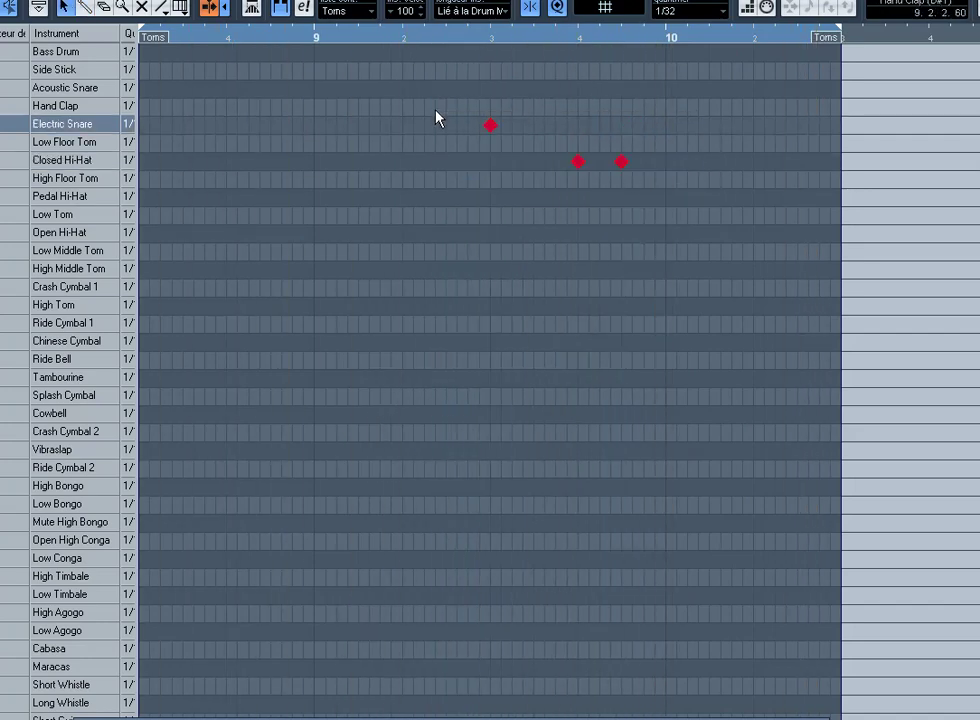
pyautogui.hotkey('ctrl', 'Left')
pyautogui.hotkey('ctrl', 'Left')
pyautogui.hotkey('ctrl', 'Left')
pyautogui.hotkey('ctrl', 'Left')
pyautogui.click(475, 140)
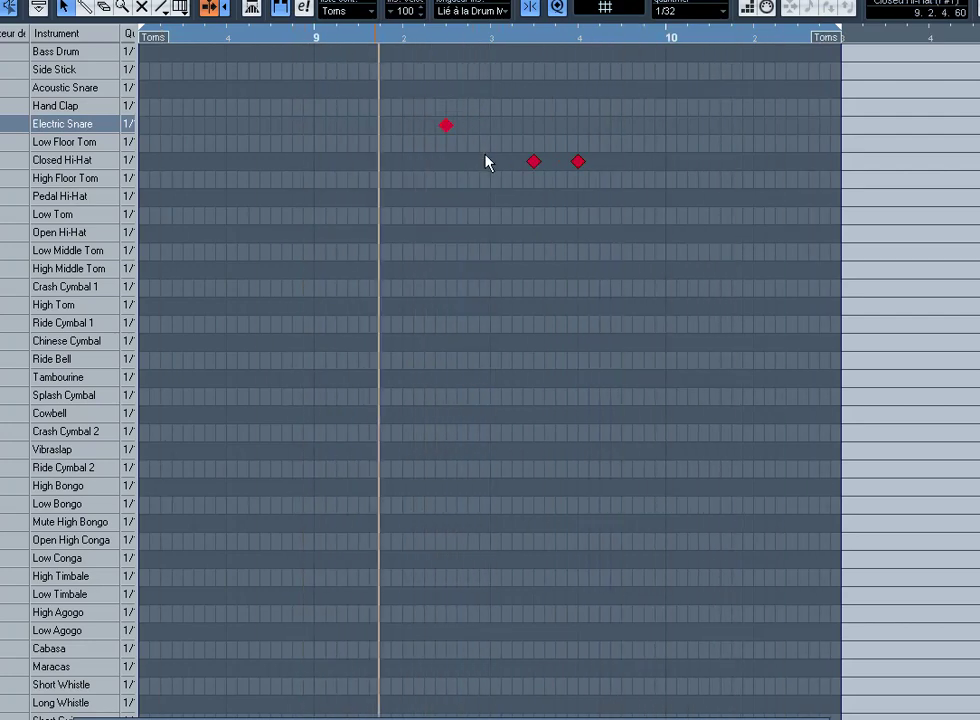
pyautogui.hotkey('ctrl', 'Right')
pyautogui.hotkey('ctrl', 'Right')
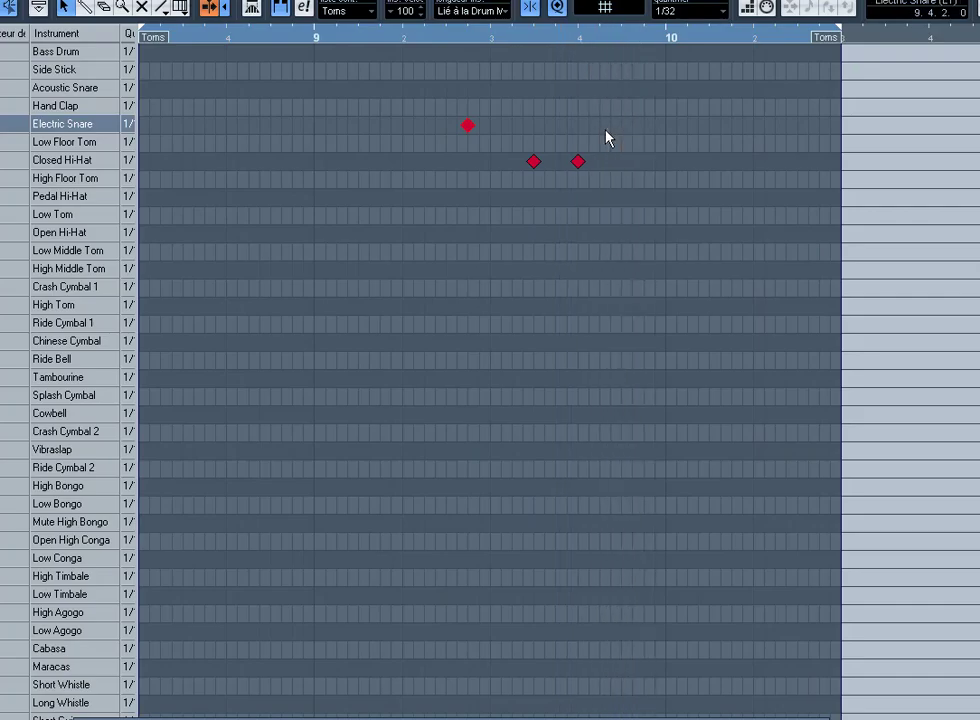
pyautogui.press('Return')
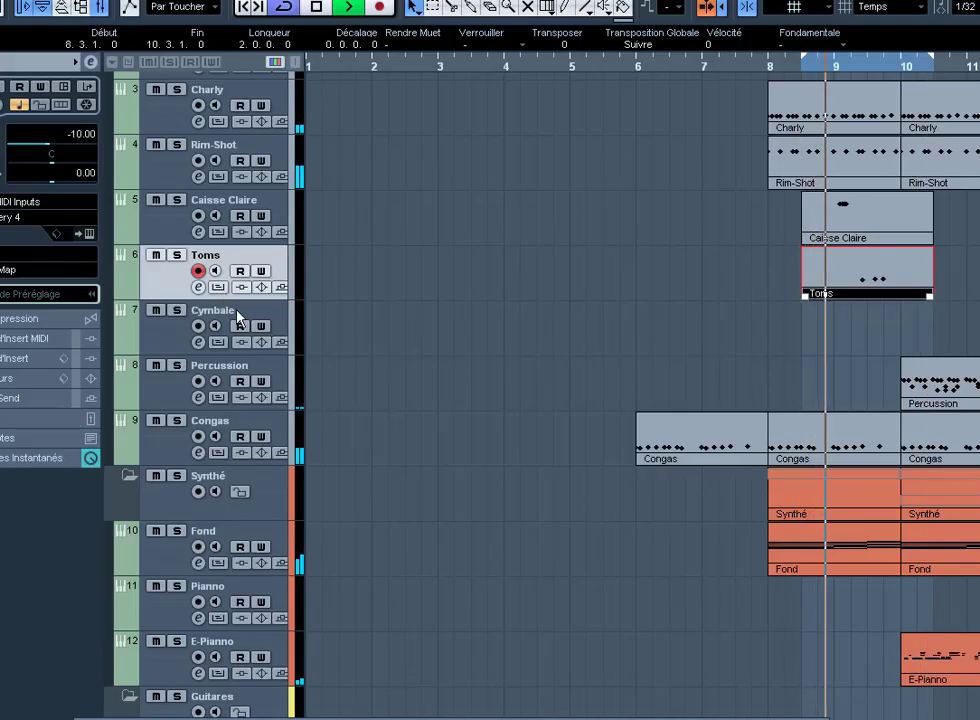
# Step: Create an empty Cymbale part between the locators
pyautogui.click(284, 312)
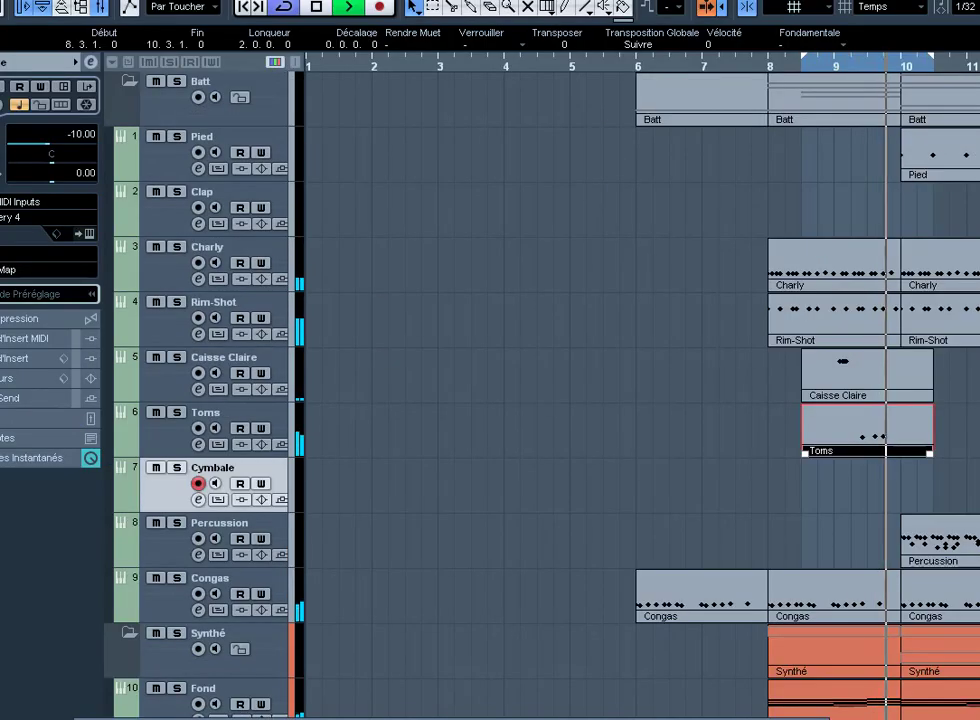
pyautogui.doubleClick(886, 343)
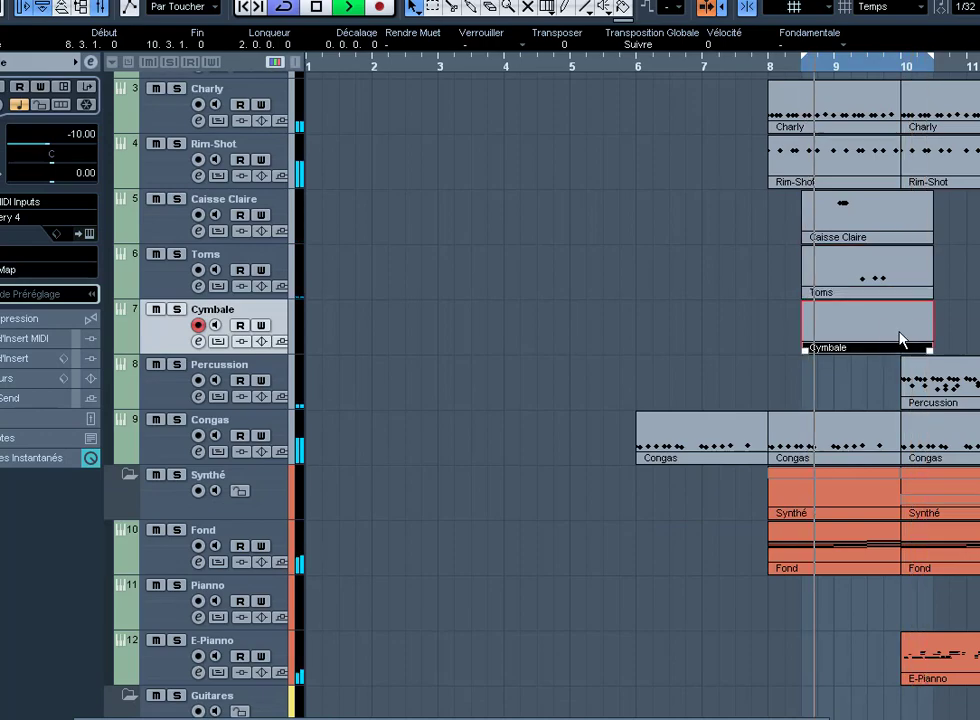
pyautogui.rightClick(886, 345)
pyautogui.click(936, 333)
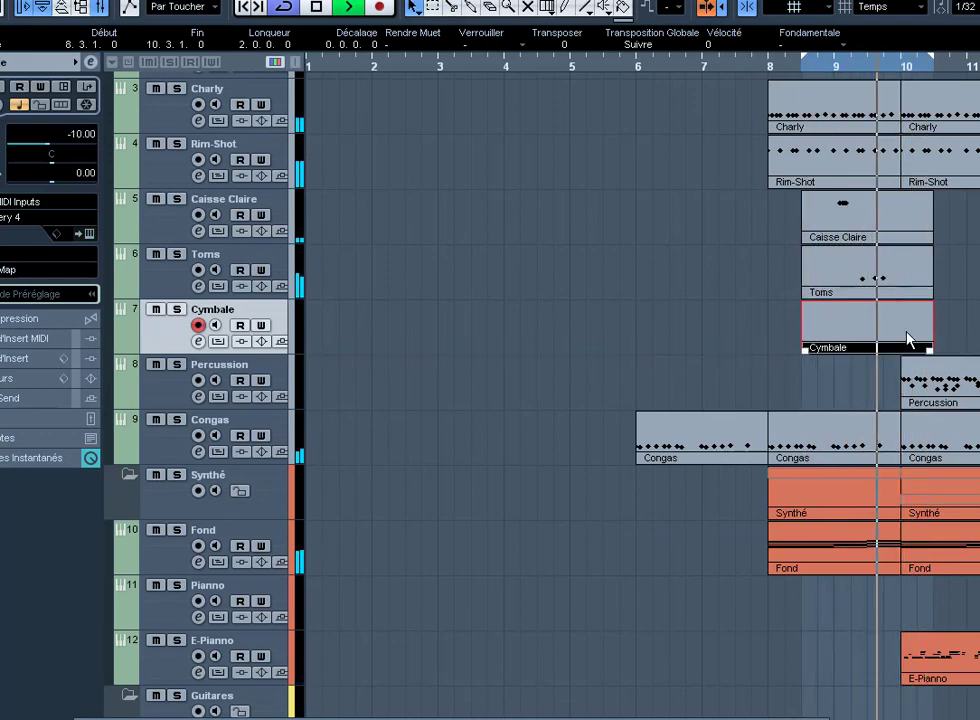
# Step: Draw a single Bass Drum hit at bar 10 in the Cymbale part and close the editor
pyautogui.doubleClick(910, 338)
pyautogui.rightClick(626, 100)
pyautogui.click(646, 103)
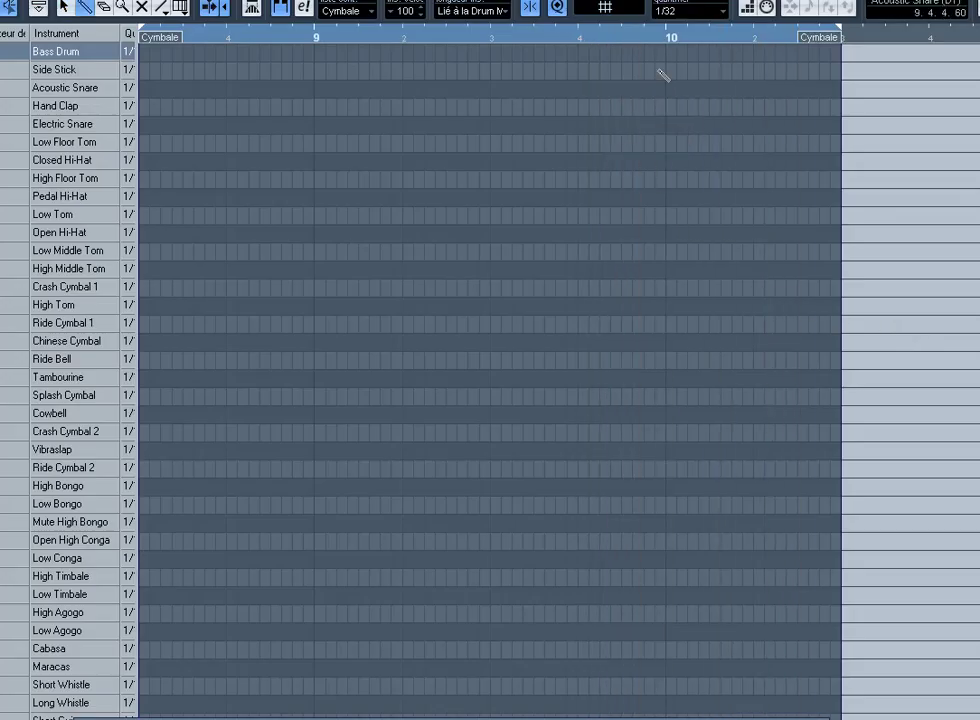
pyautogui.click(677, 53)
pyautogui.hotkey('ctrl', 'Left')
pyautogui.press('Return')
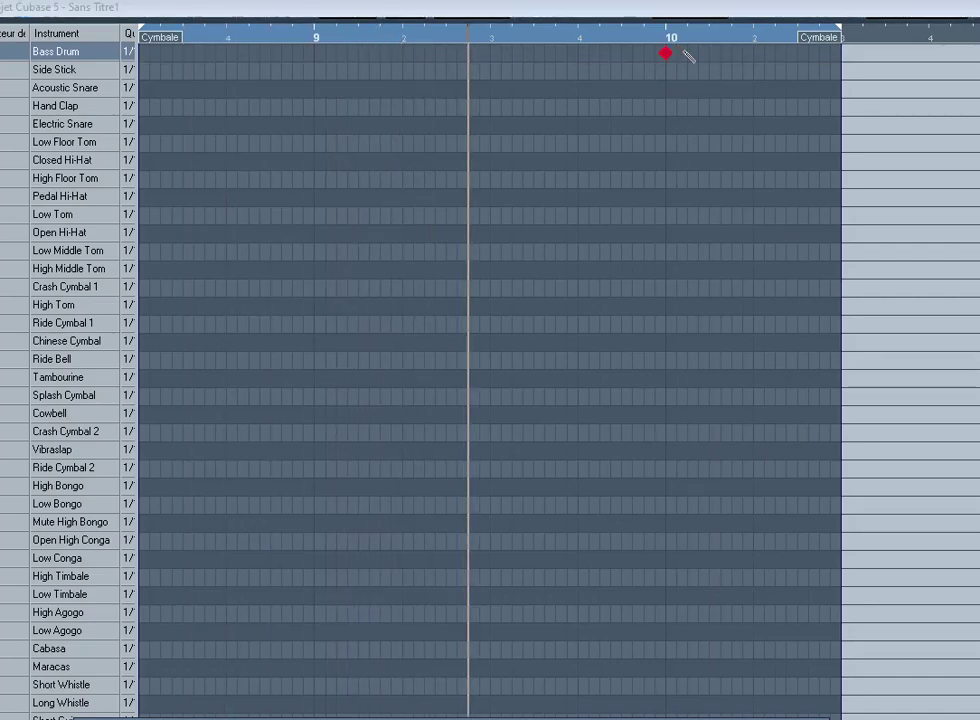
pyautogui.scroll(3, 903, 343)
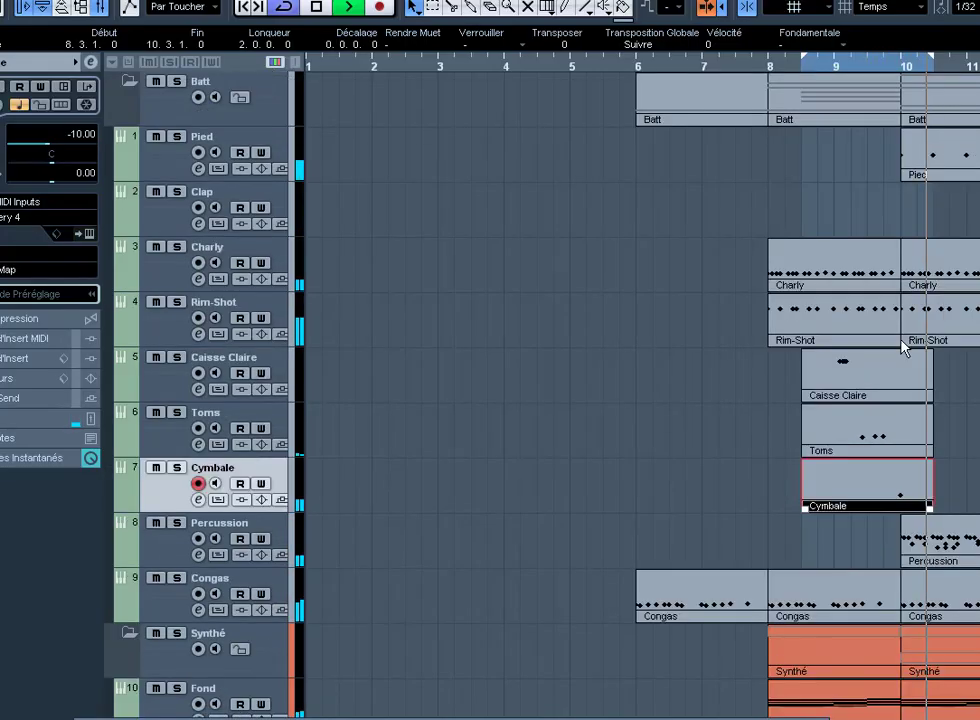
pyautogui.press('h')
pyautogui.keyDown('ctrl'); pyautogui.scroll(2, 897, 347); pyautogui.keyUp('ctrl')
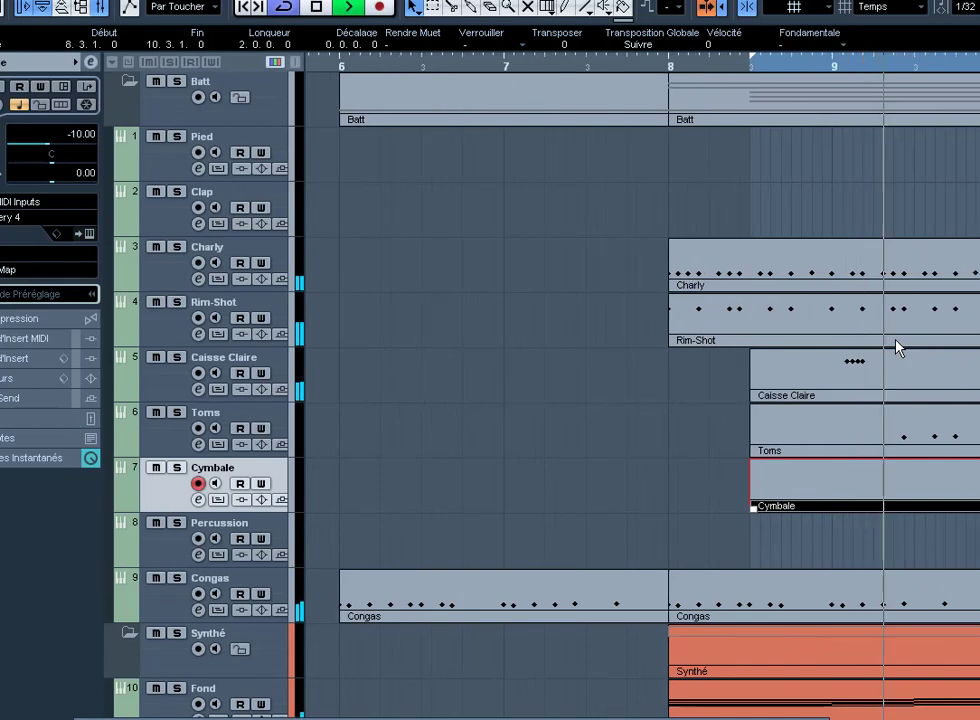
# Step: Split the Rim-Shot part at bar 9 with the Scissors tool
pyautogui.click(866, 337)
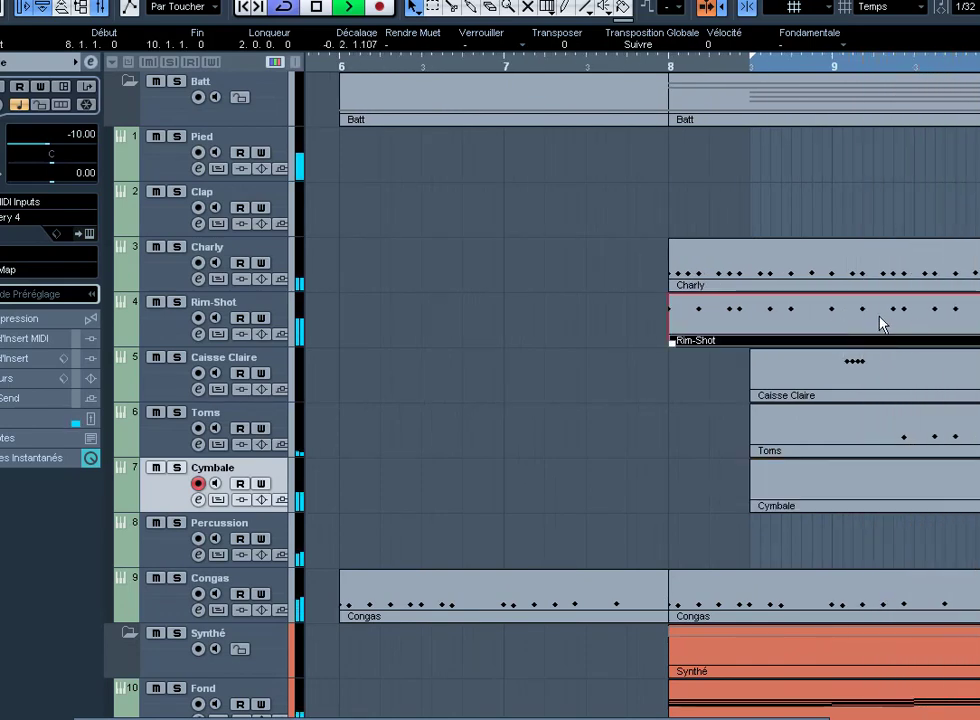
pyautogui.rightClick(895, 316)
pyautogui.click(870, 313)
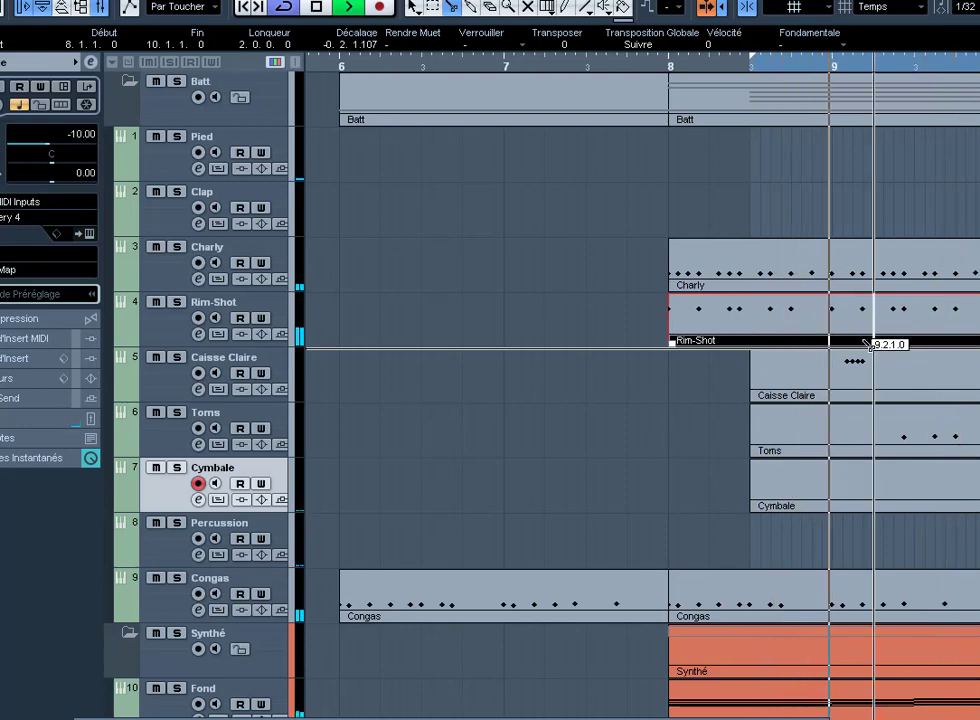
pyautogui.click(852, 323)
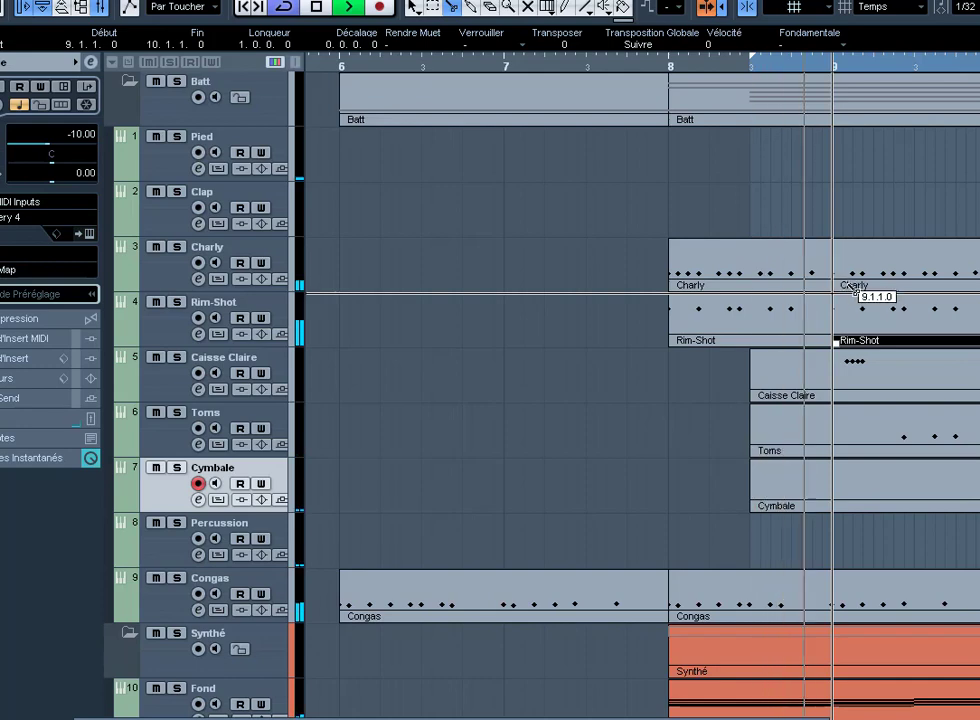
# Step: Delete all Low Timbale notes from the Rim-Shot part after bar 9
pyautogui.rightClick(850, 309)
pyautogui.click(850, 309)
pyautogui.doubleClick(850, 309)
pyautogui.rightClick(849, 309)
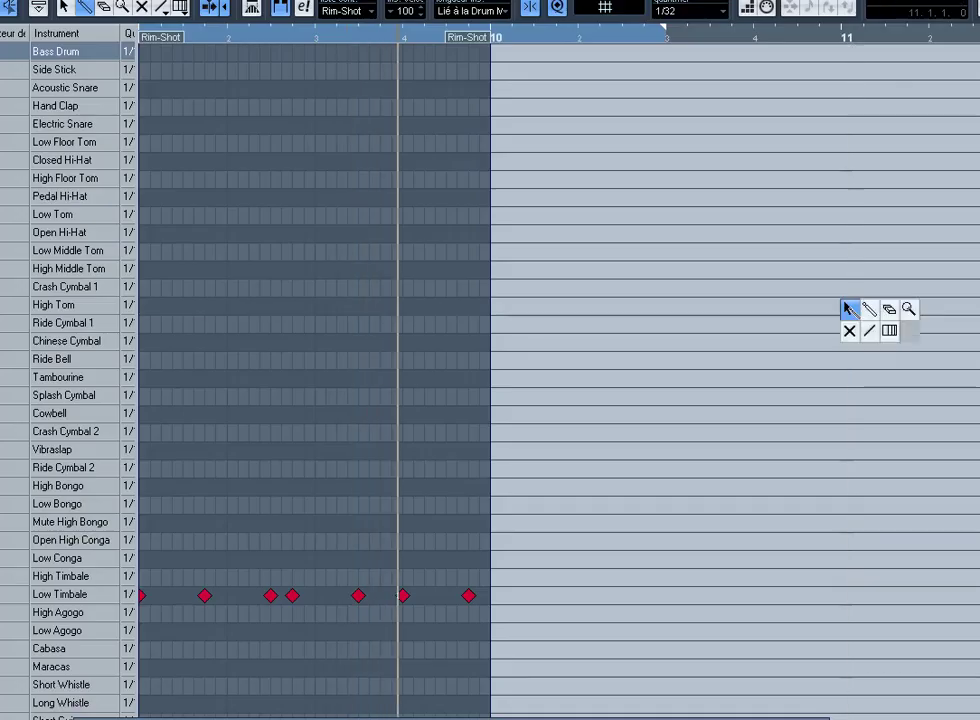
pyautogui.click(849, 309)
pyautogui.moveTo(667, 635); pyautogui.dragTo(403, 533)
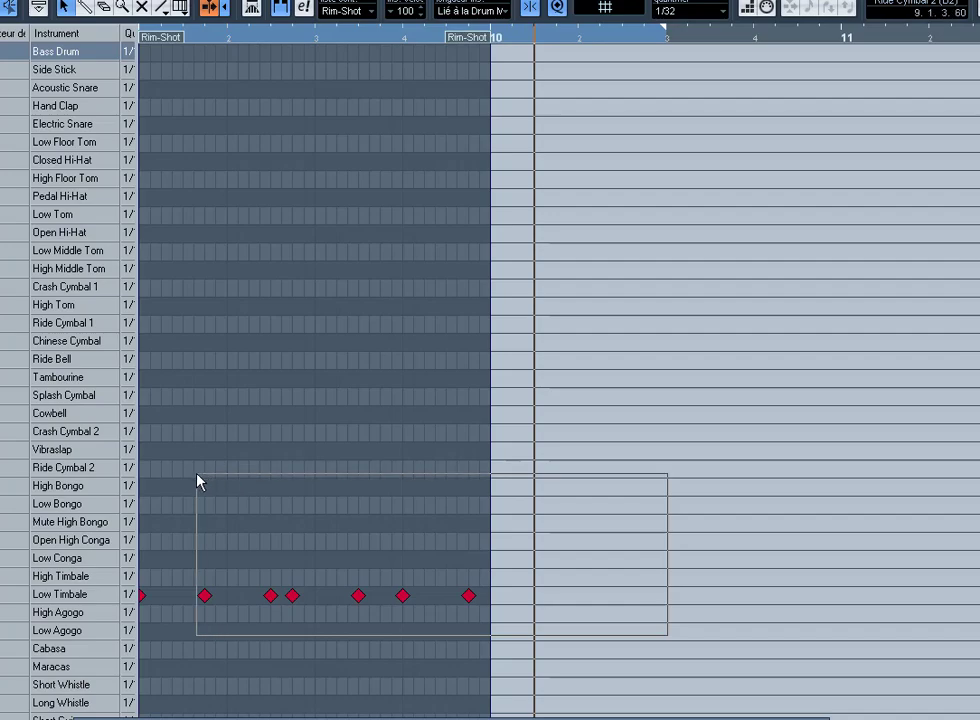
pyautogui.moveTo(197, 474); pyautogui.dragTo(199, 473)
pyautogui.press('Delete')
pyautogui.press('Return')
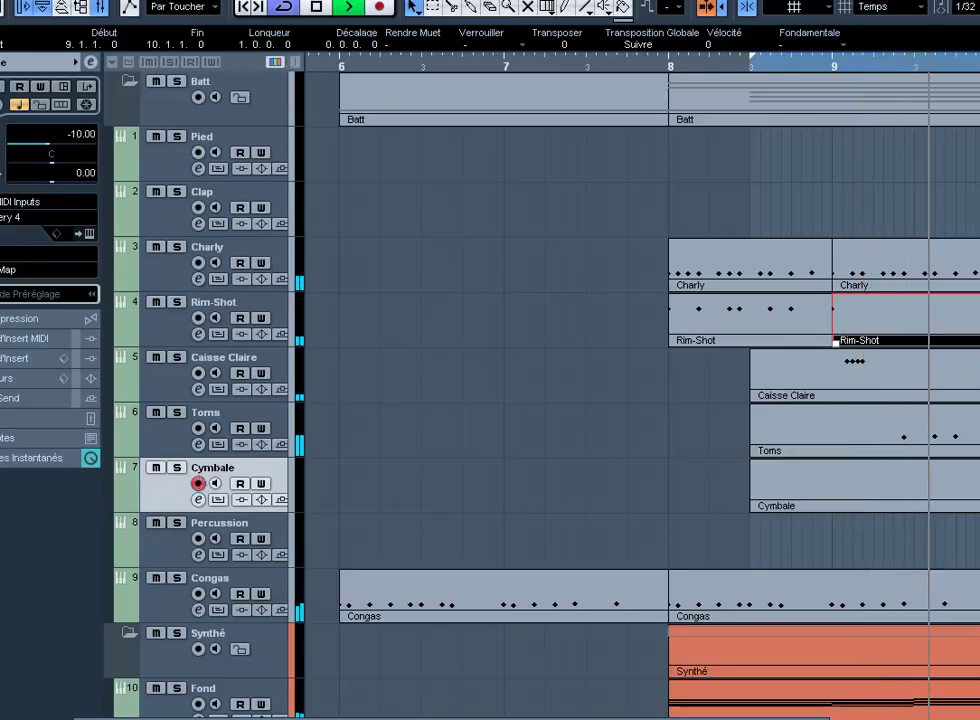
# Step: Delete the selected notes from the Charly part after bar 9
pyautogui.doubleClick(922, 266)
pyautogui.moveTo(545, 284); pyautogui.dragTo(185, 44)
pyautogui.press('Delete')
pyautogui.press('Return')
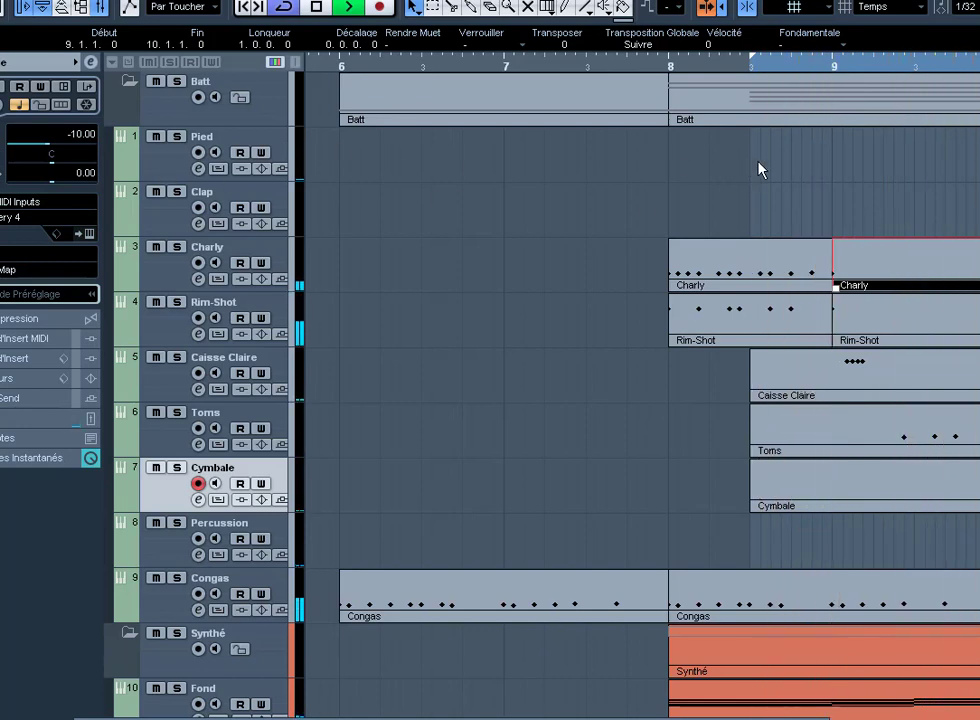
# Step: Create an empty Pied part between the locators and draw a High Tom hit at beat 9.2
pyautogui.doubleClick(925, 175)
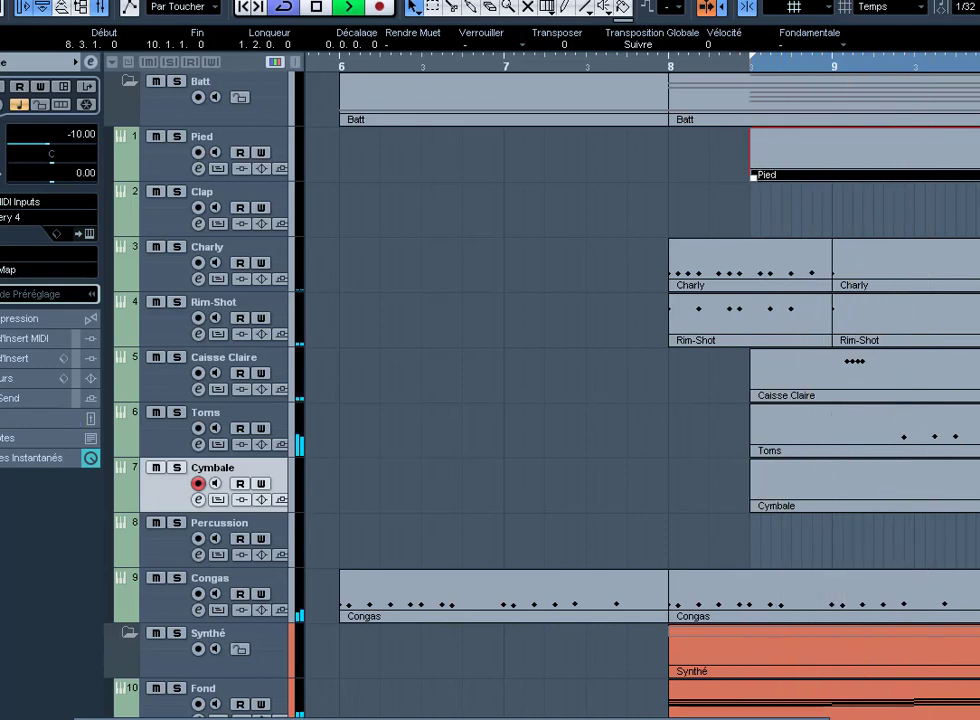
pyautogui.doubleClick(897, 164)
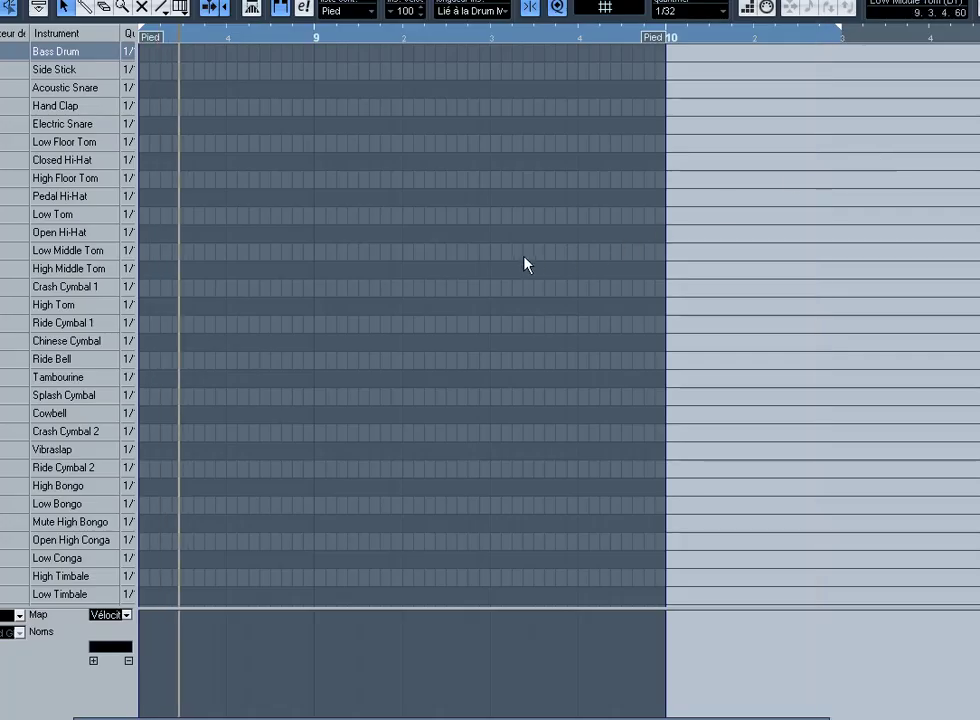
pyautogui.rightClick(427, 201)
pyautogui.click(416, 192)
pyautogui.click(401, 197)
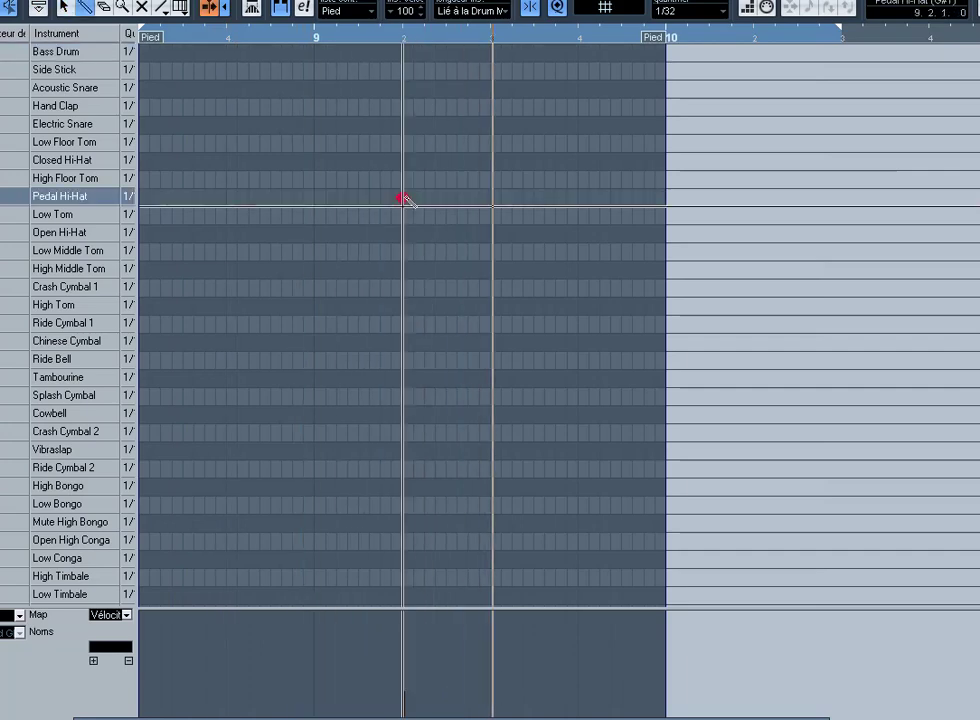
pyautogui.press('Up')
pyautogui.press('Up')
pyautogui.press('Up')
pyautogui.press('Up')
pyautogui.press('Up')
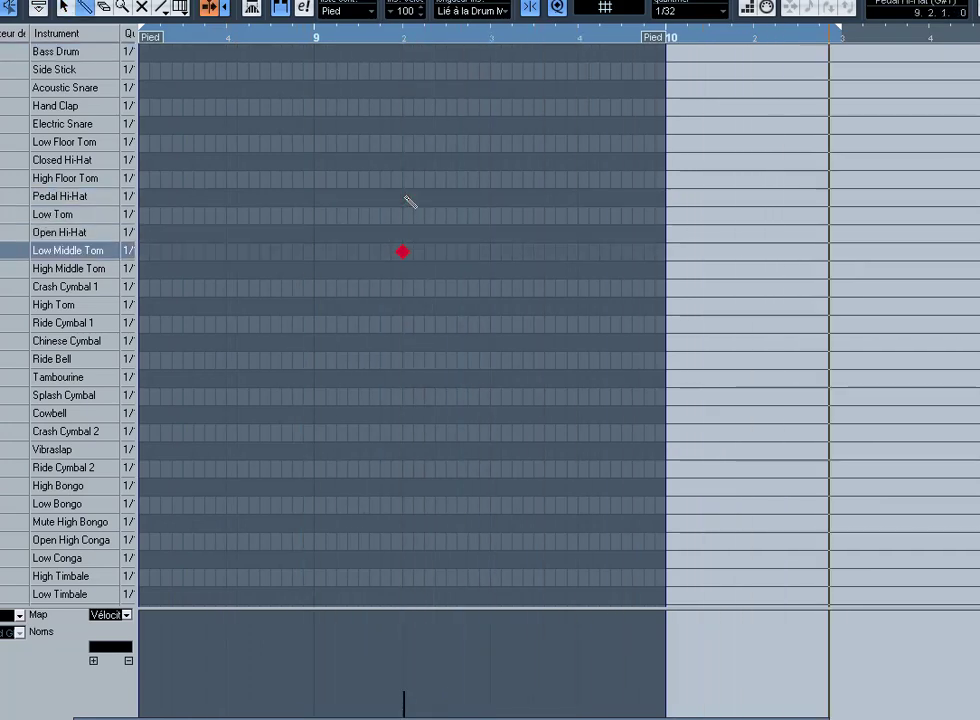
pyautogui.press('space')
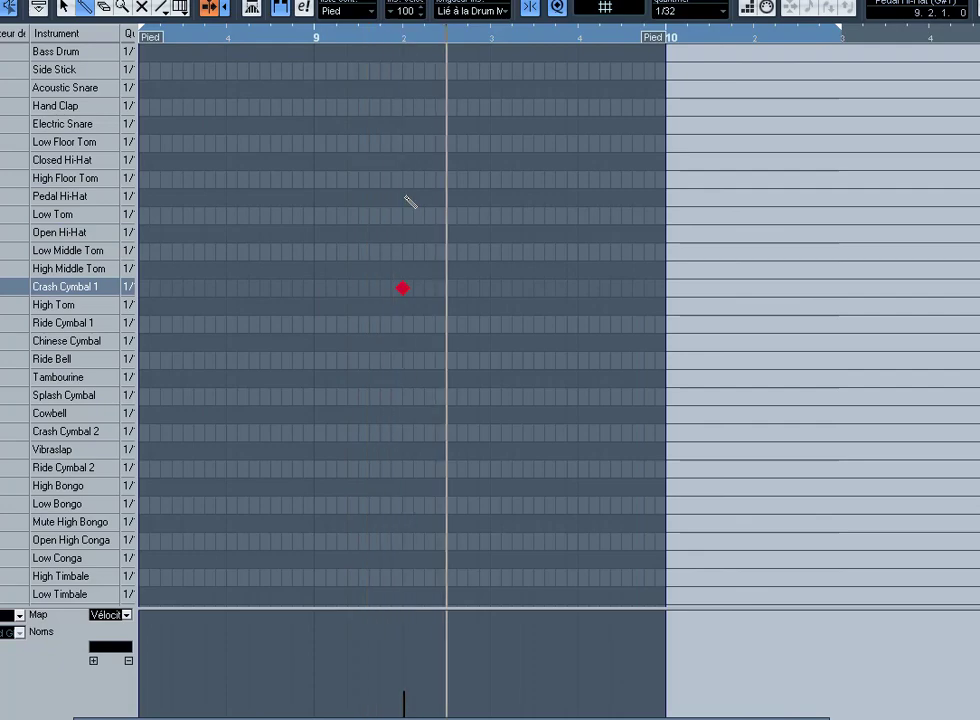
# Step: Play the fill, close the drum editor without saving, and reopen the Pied part
pyautogui.press('Up')
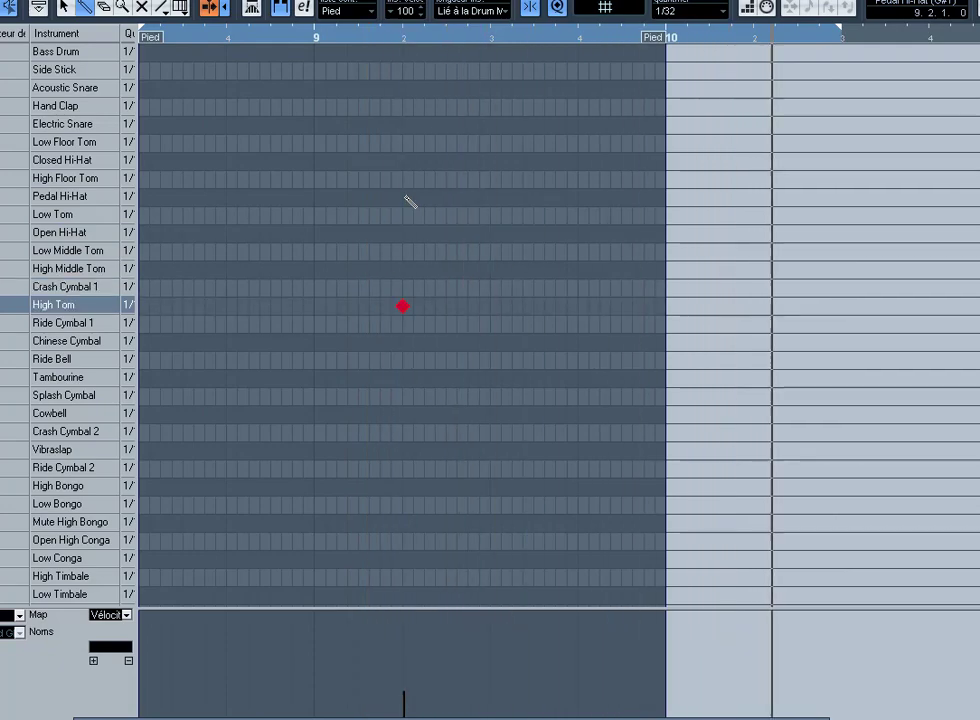
pyautogui.hotkey('ctrl', 'w')
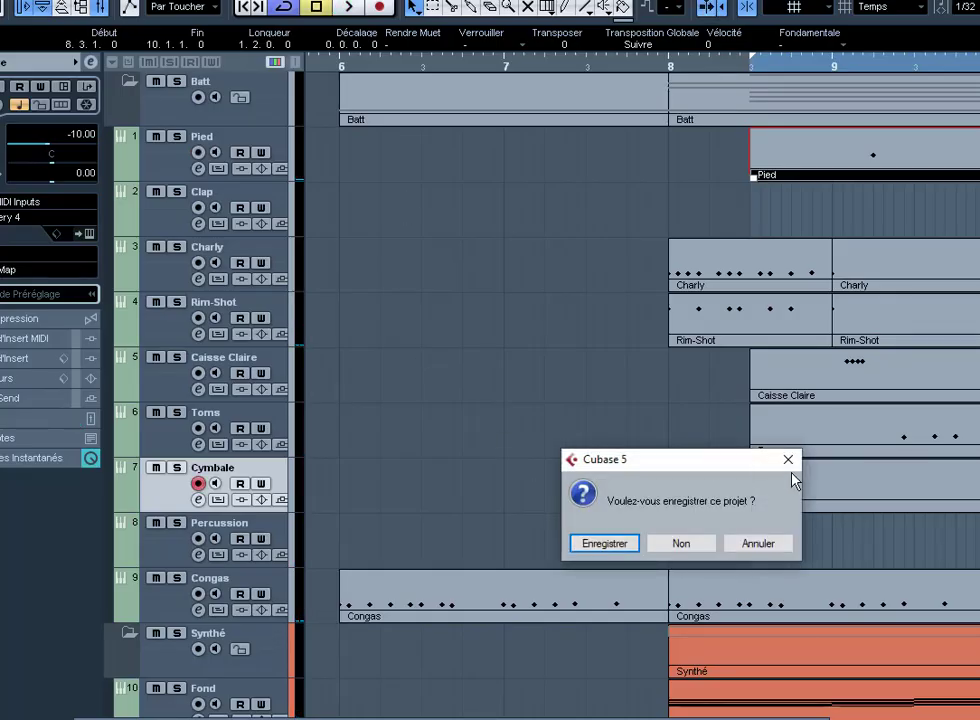
pyautogui.click(788, 459)
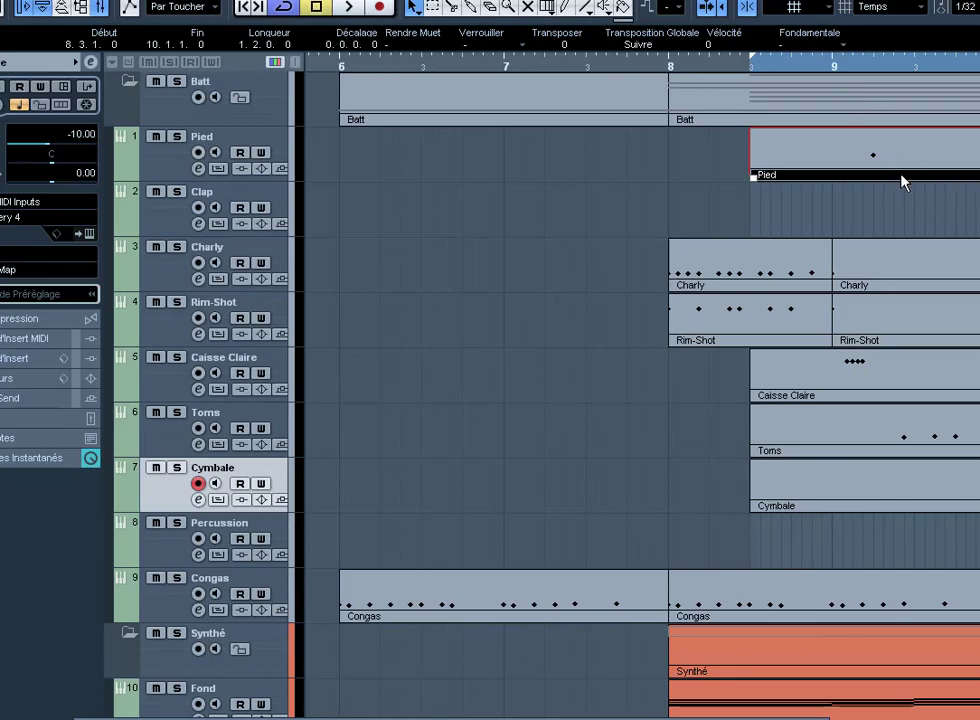
pyautogui.doubleClick(903, 182)
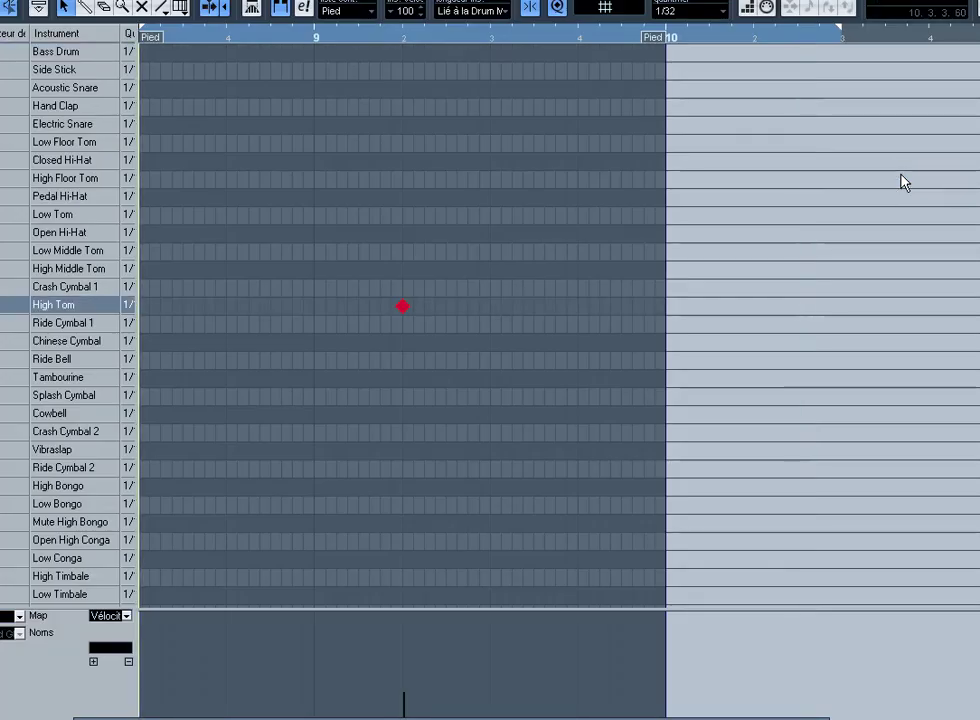
pyautogui.press('space')
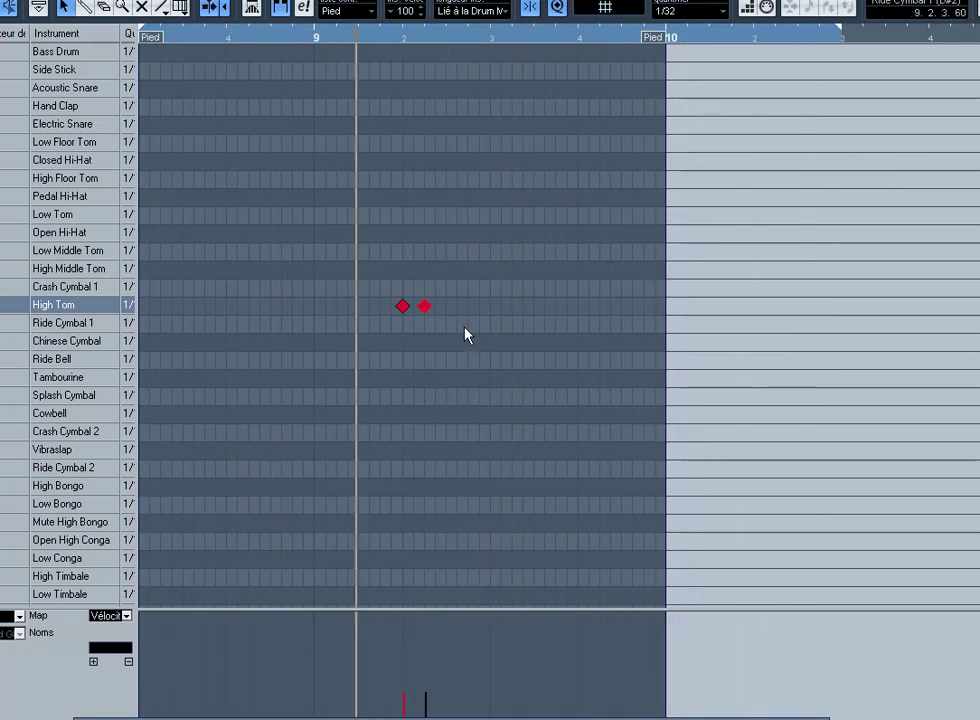
# Step: Copy the Pied part onto Clap, move the copy down to Charly, and open it
pyautogui.press('Return')
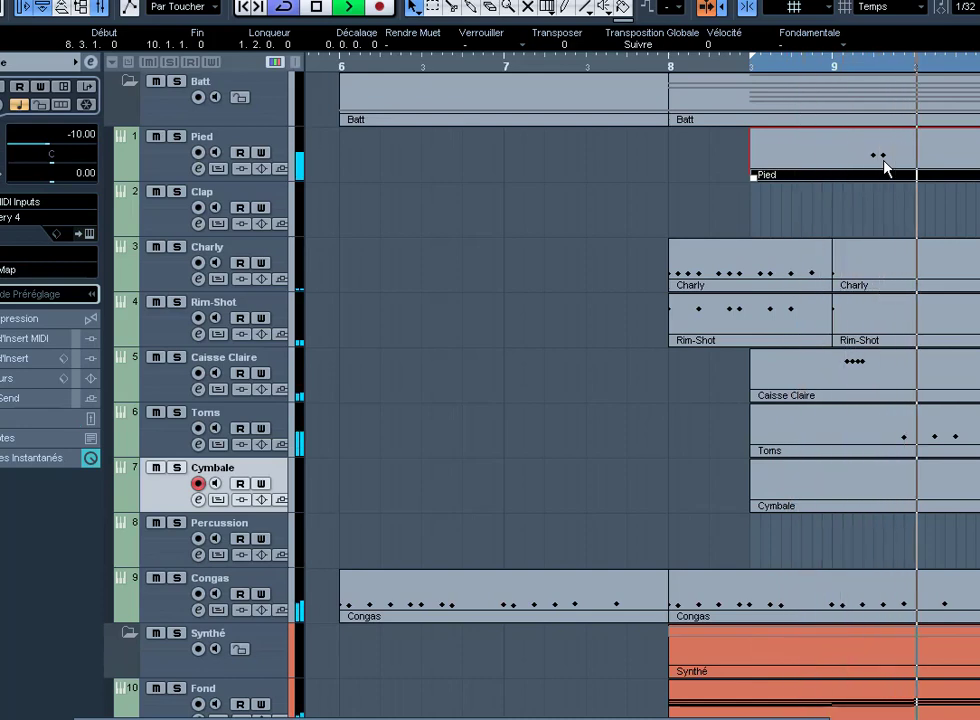
pyautogui.moveTo(888, 165); pyautogui.dragTo(895, 193)
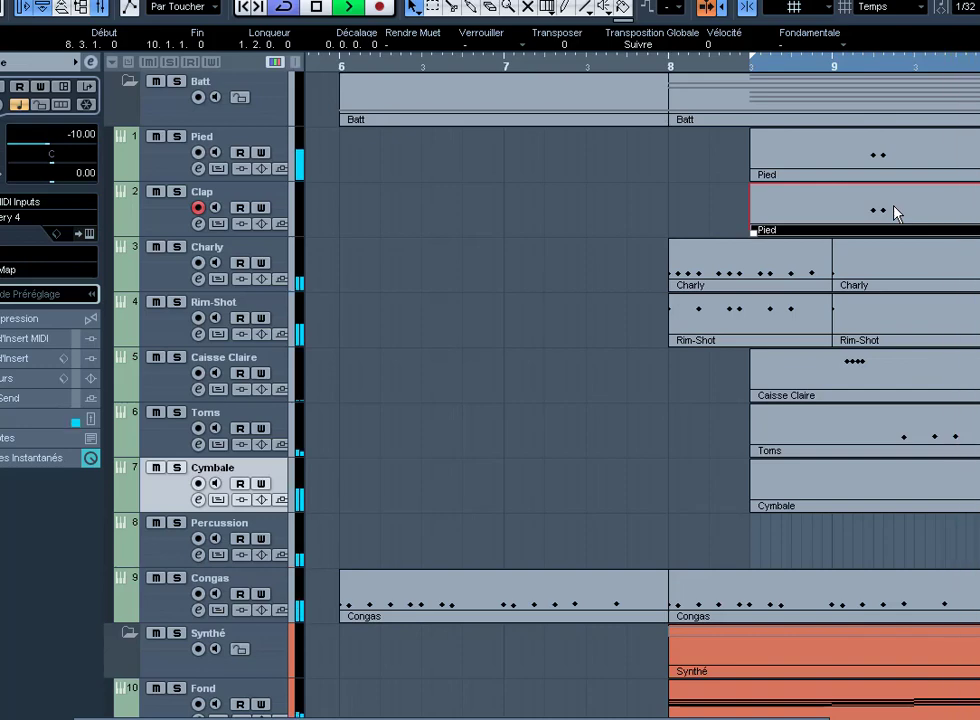
pyautogui.moveTo(895, 213); pyautogui.dragTo(895, 252)
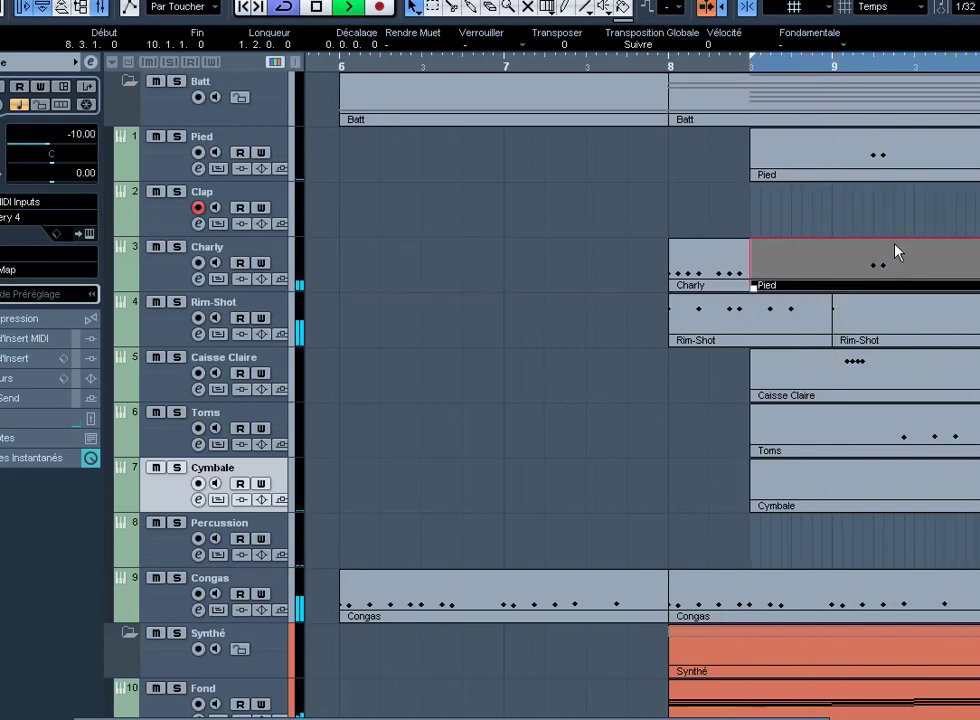
pyautogui.doubleClick(872, 258)
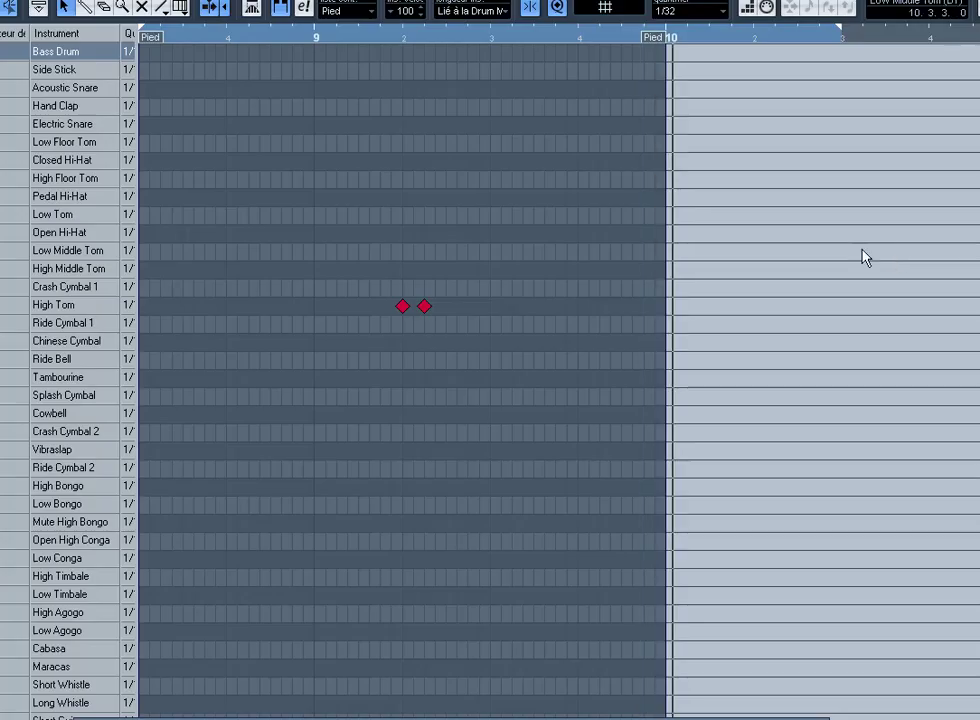
# Step: Shift both fill notes to Side Stick, drop the second to Acoustic Snare, and close the editor
pyautogui.moveTo(521, 427); pyautogui.dragTo(341, 274)
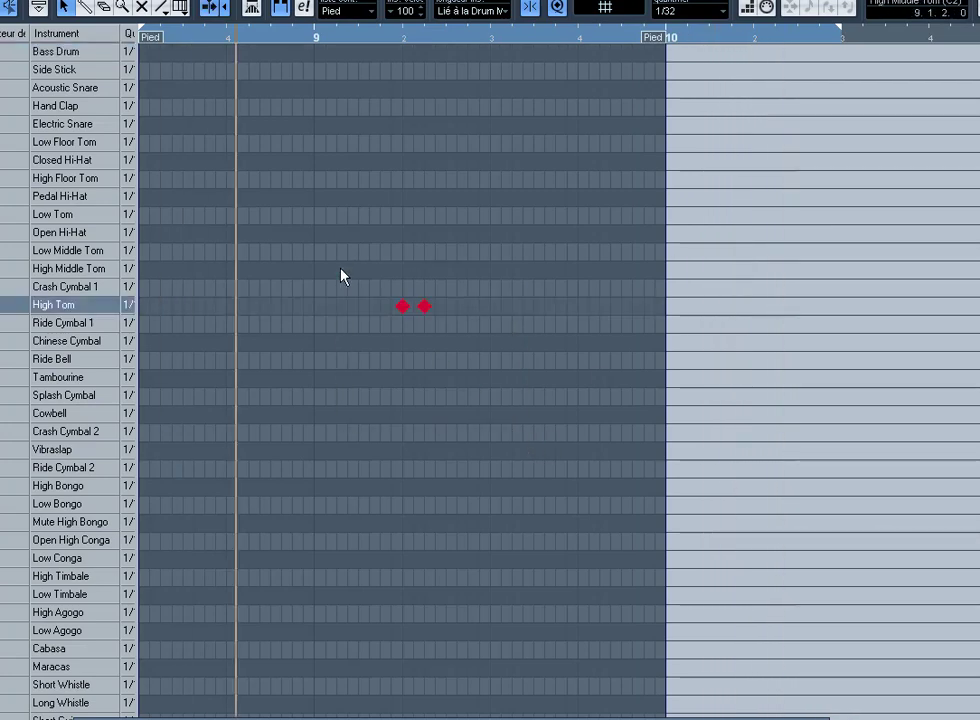
pyautogui.press('Up')
pyautogui.press('Up')
pyautogui.press('Up')
pyautogui.press('Up')
pyautogui.press('Up')
pyautogui.press('Up')
pyautogui.press('Up')
pyautogui.press('Up')
pyautogui.press('Up')
pyautogui.press('Up')
pyautogui.press('Up')
pyautogui.press('Up')
pyautogui.press('Up')
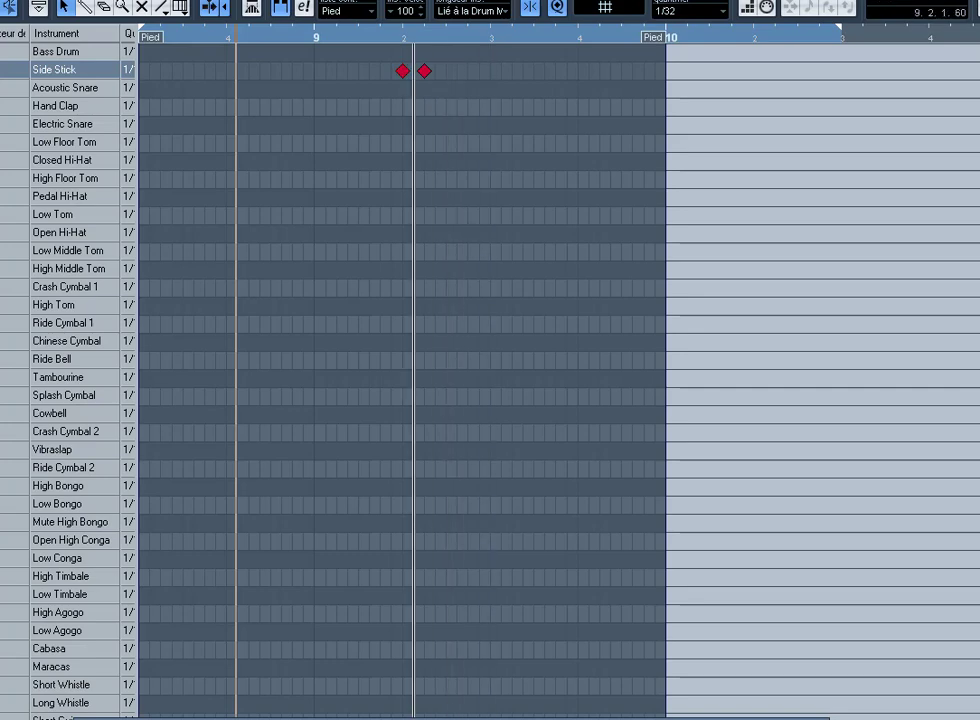
pyautogui.press('Down')
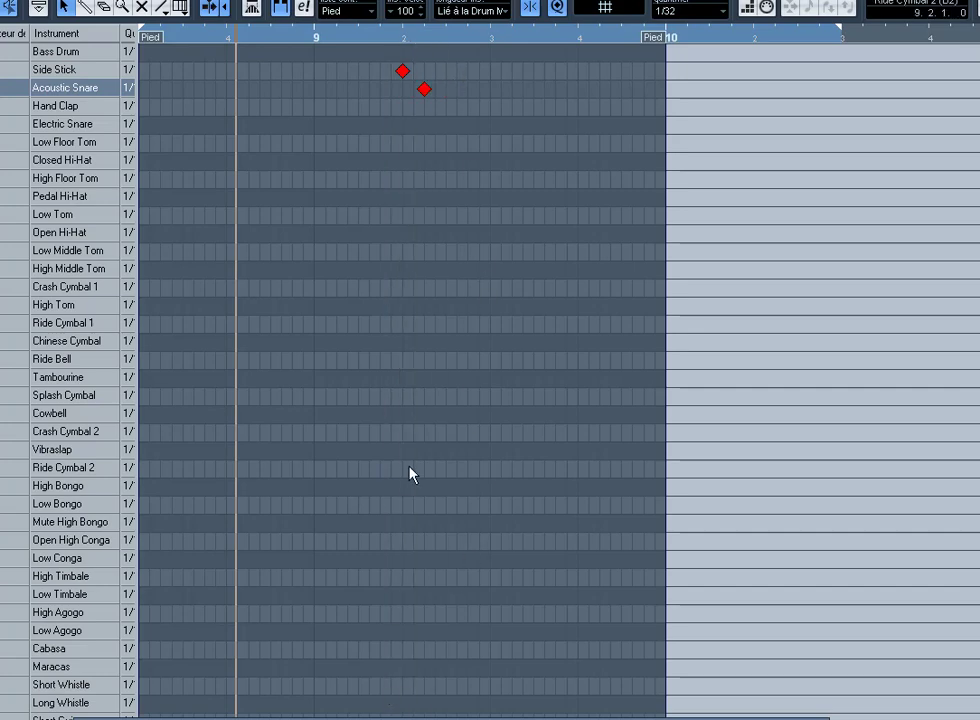
pyautogui.press('Return')
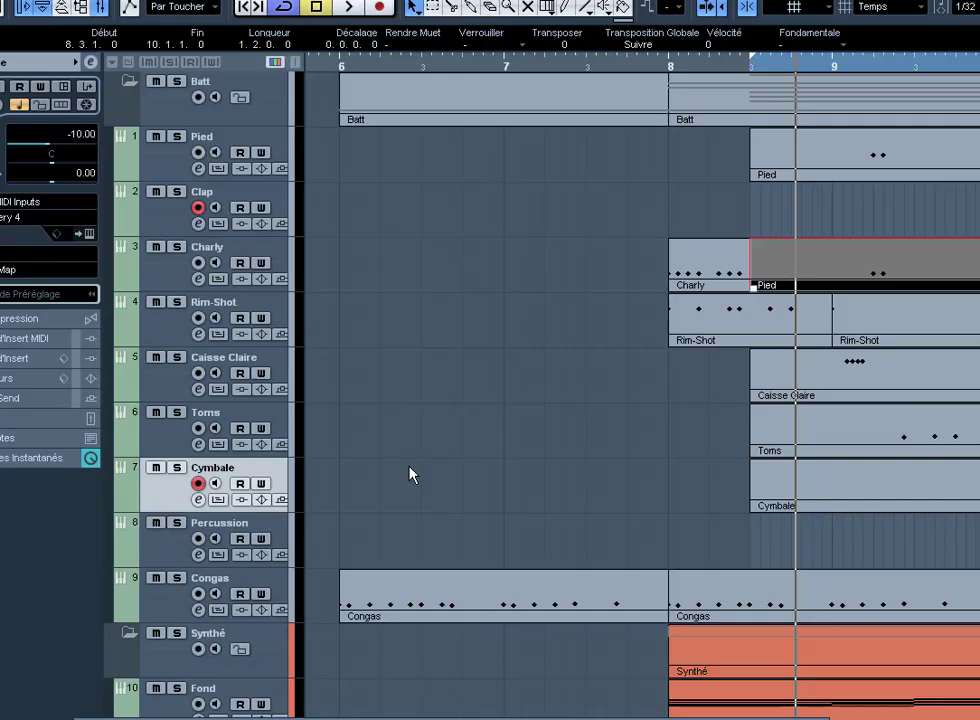
# Step: Replay from the left locator and open the bar-8 Congas part in the drum editor
pyautogui.press('KP_1')
pyautogui.press('space')
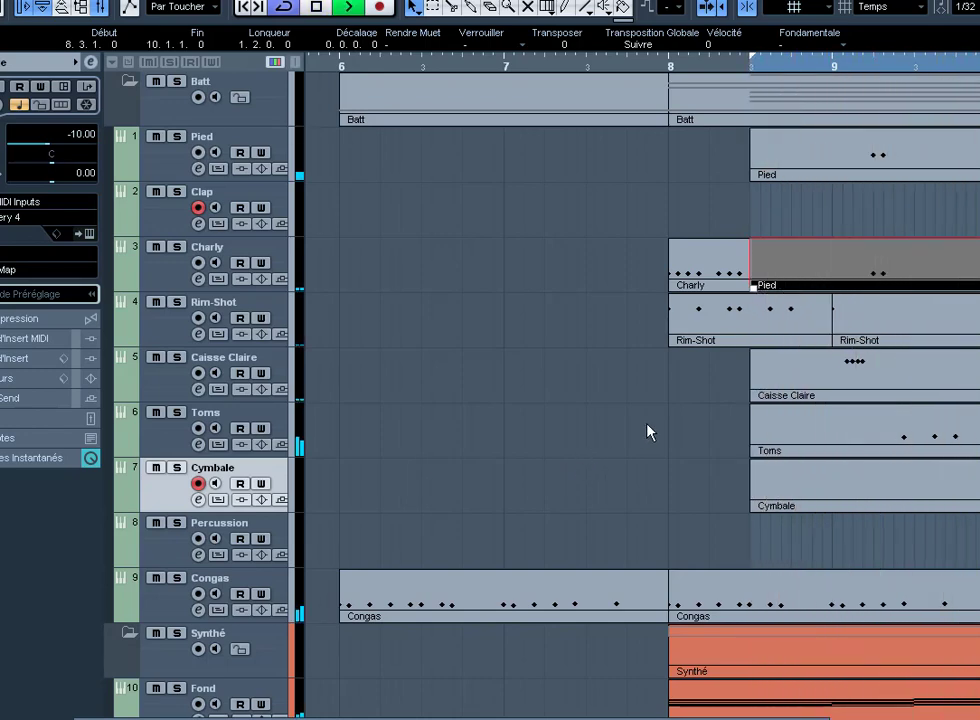
pyautogui.rightClick(873, 604)
pyautogui.click(914, 593)
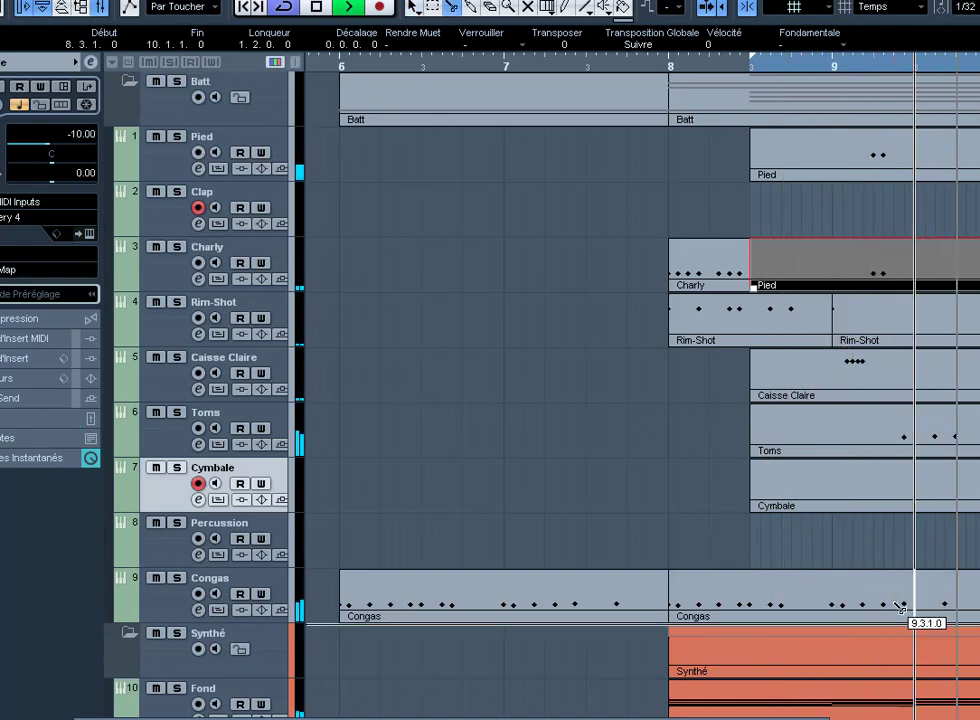
pyautogui.rightClick(897, 605)
pyautogui.click(897, 604)
pyautogui.doubleClick(897, 604)
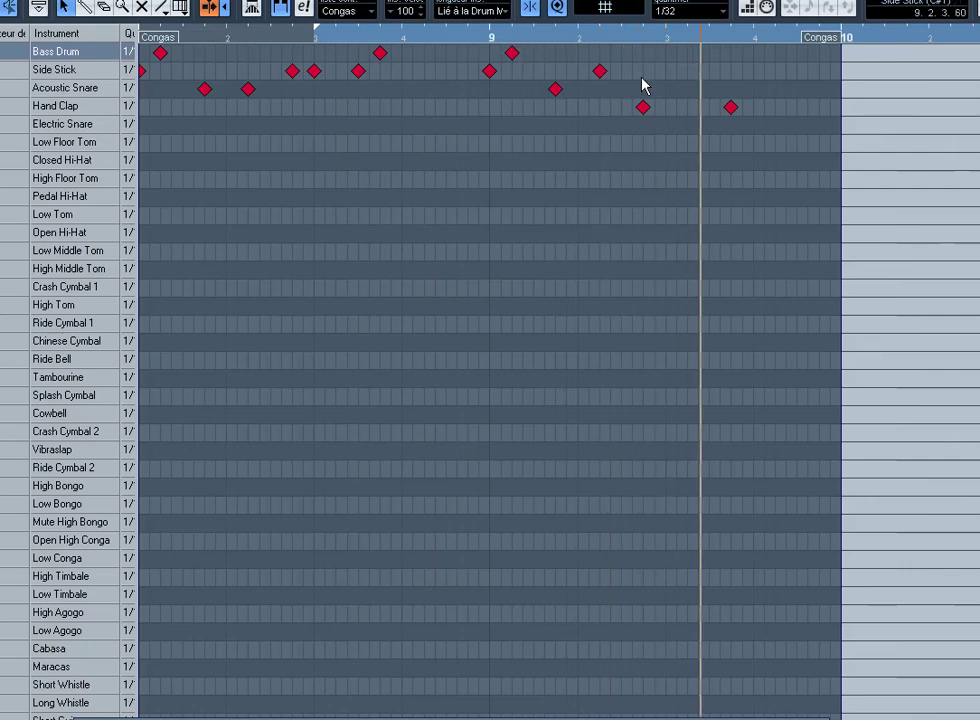
# Step: Nudge the earlier Hand Clap note later, past the other clap, and close the editor
pyautogui.click(643, 107)
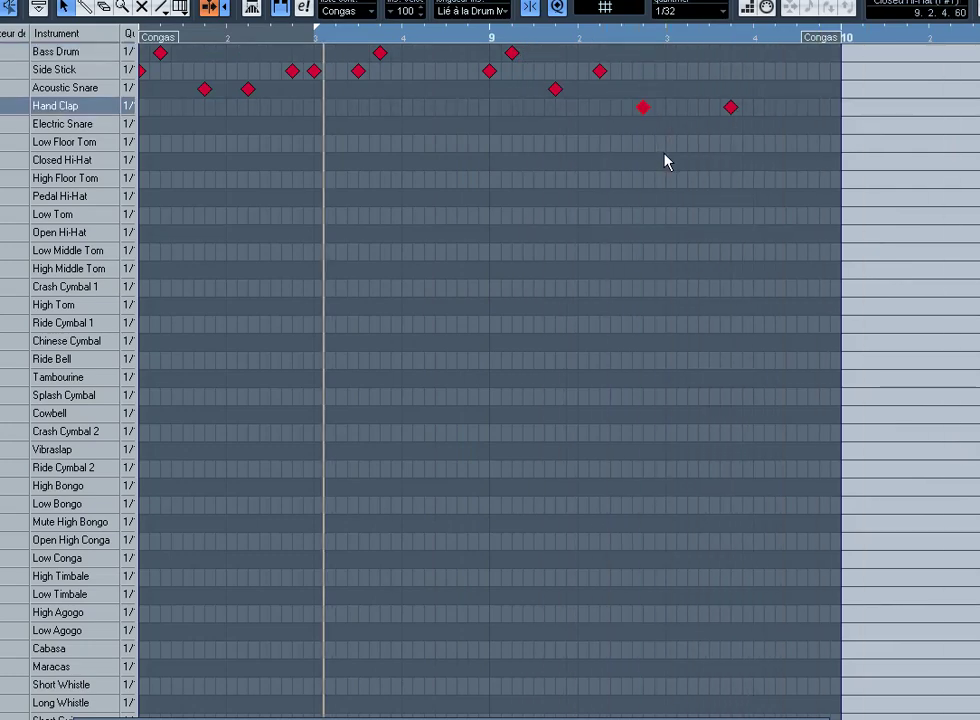
pyautogui.hotkey('ctrl', 'Right')
pyautogui.hotkey('ctrl', 'Right')
pyautogui.hotkey('ctrl', 'Right')
pyautogui.hotkey('ctrl', 'Right')
pyautogui.hotkey('ctrl', 'Right')
pyautogui.hotkey('ctrl', 'Right')
pyautogui.hotkey('ctrl', 'Right')
pyautogui.hotkey('ctrl', 'Right')
pyautogui.hotkey('ctrl', 'Right')
pyautogui.hotkey('ctrl', 'Right')
pyautogui.hotkey('ctrl', 'Right')
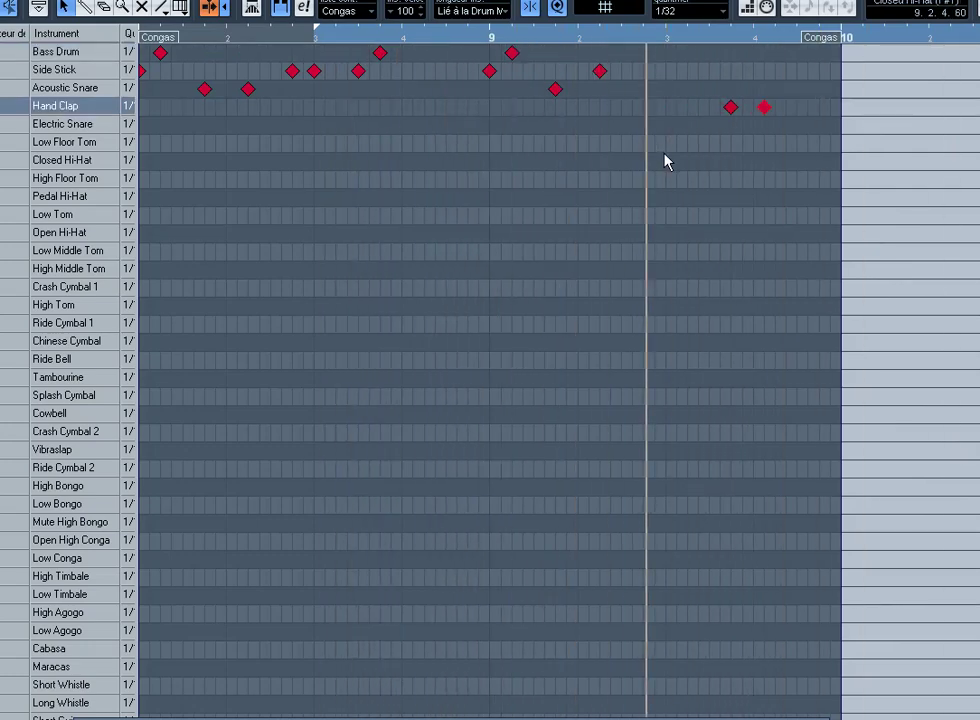
pyautogui.hotkey('ctrl', 'Left')
pyautogui.hotkey('ctrl', 'Right')
pyautogui.hotkey('ctrl', 'Right')
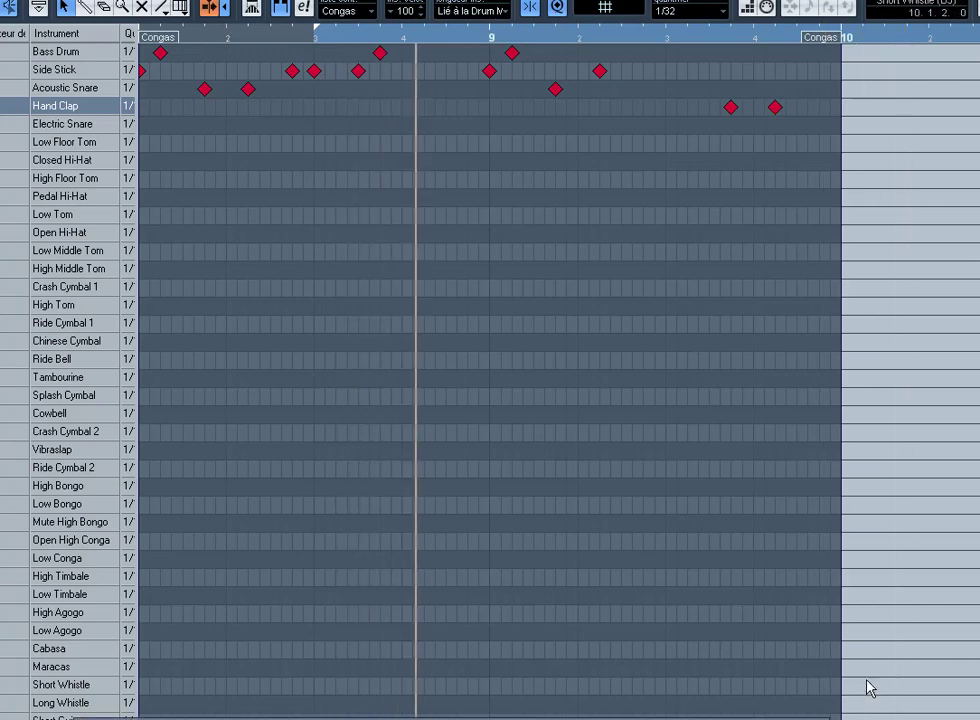
pyautogui.press('Return')
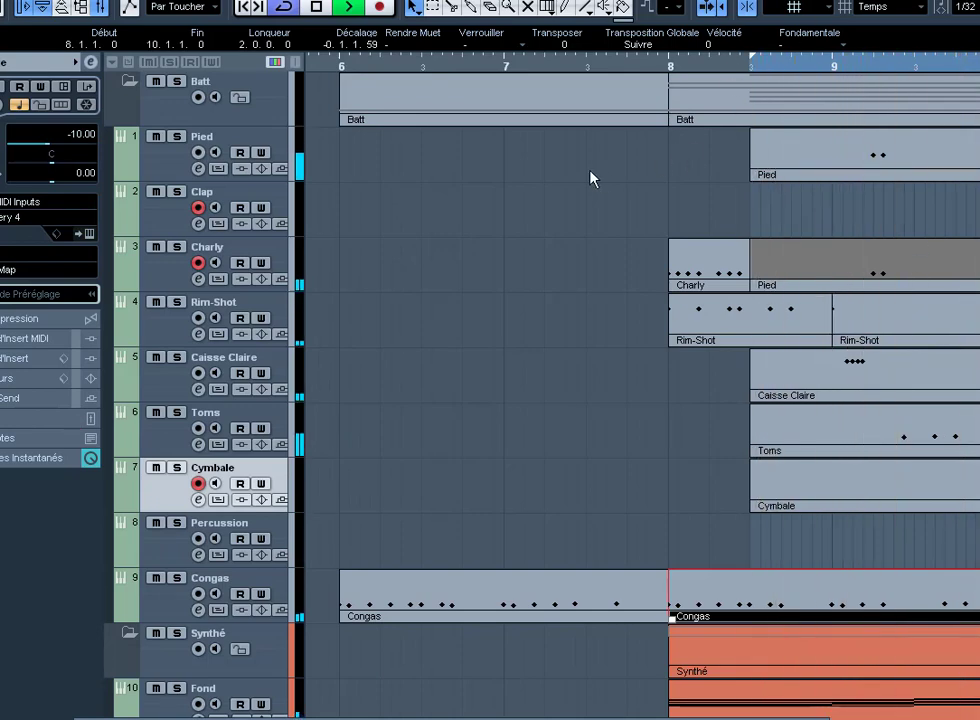
# Step: Restart playback from the left locator and zoom out to view the whole arrangement
pyautogui.press('space')
pyautogui.hotkey('ctrl', 'a')
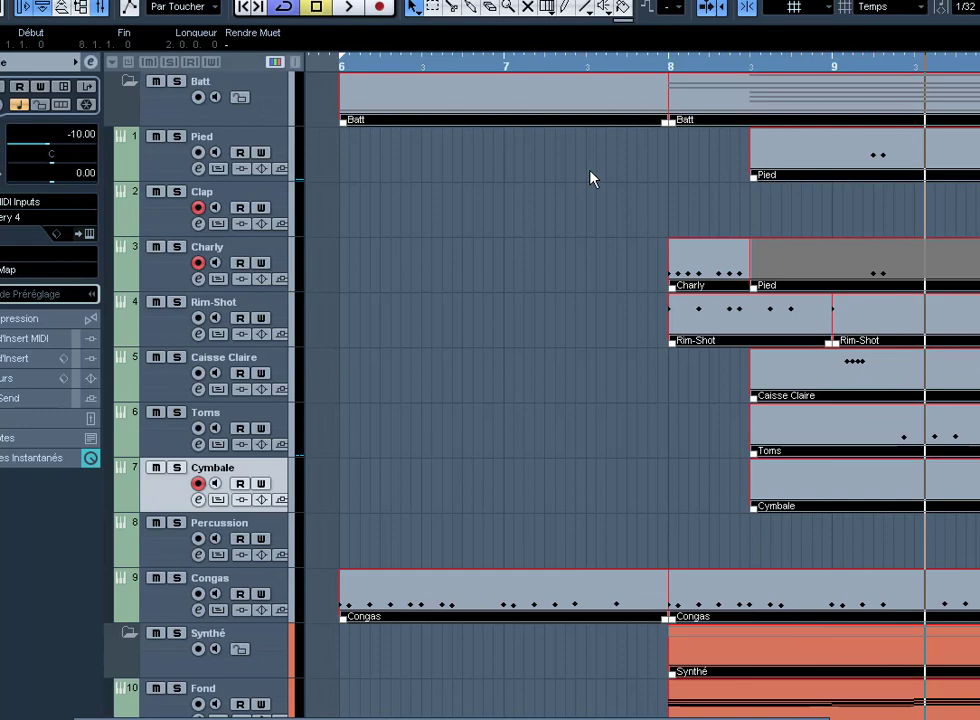
pyautogui.press('KP_1')
pyautogui.press('space')
pyautogui.press('g')
pyautogui.press('g')
pyautogui.press('g')
pyautogui.press('g')
pyautogui.press('g')
pyautogui.press('g')
pyautogui.press('g')
pyautogui.press('g')
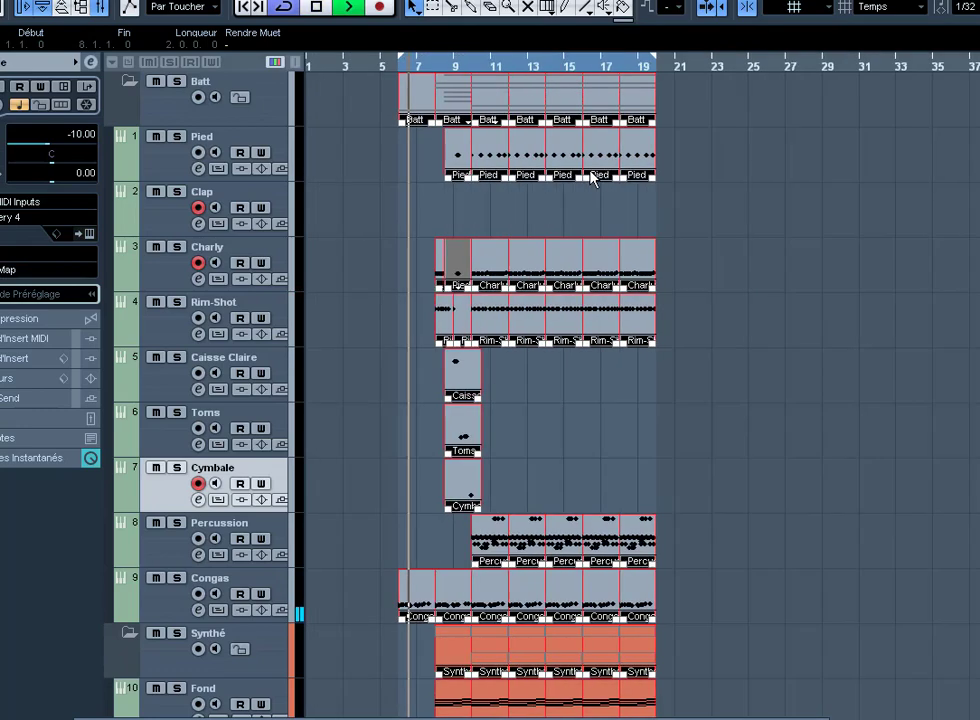
pyautogui.press('g')
pyautogui.click(590, 178)
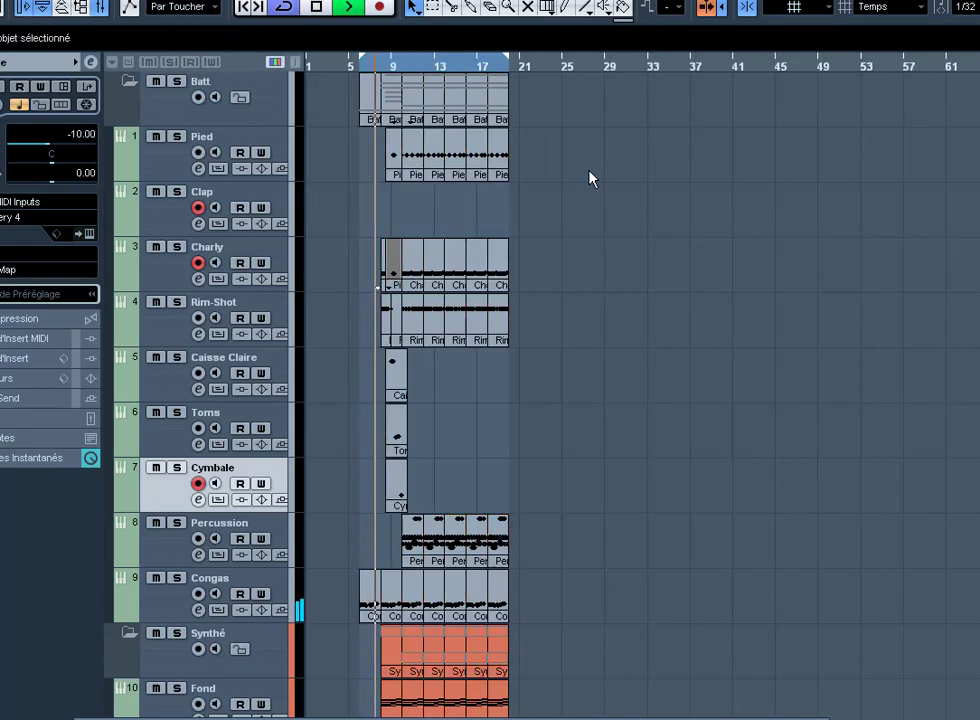
# Step: Delete the empty Clap track using Supprimer les Pistes Sélectionnées
pyautogui.rightClick(274, 194)
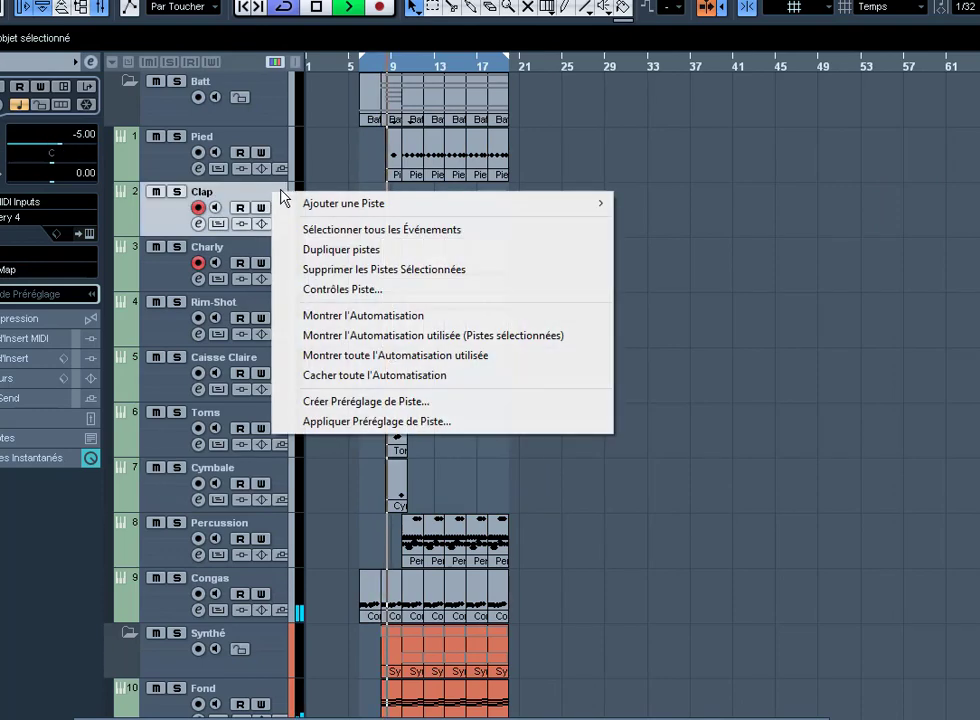
pyautogui.click(328, 270)
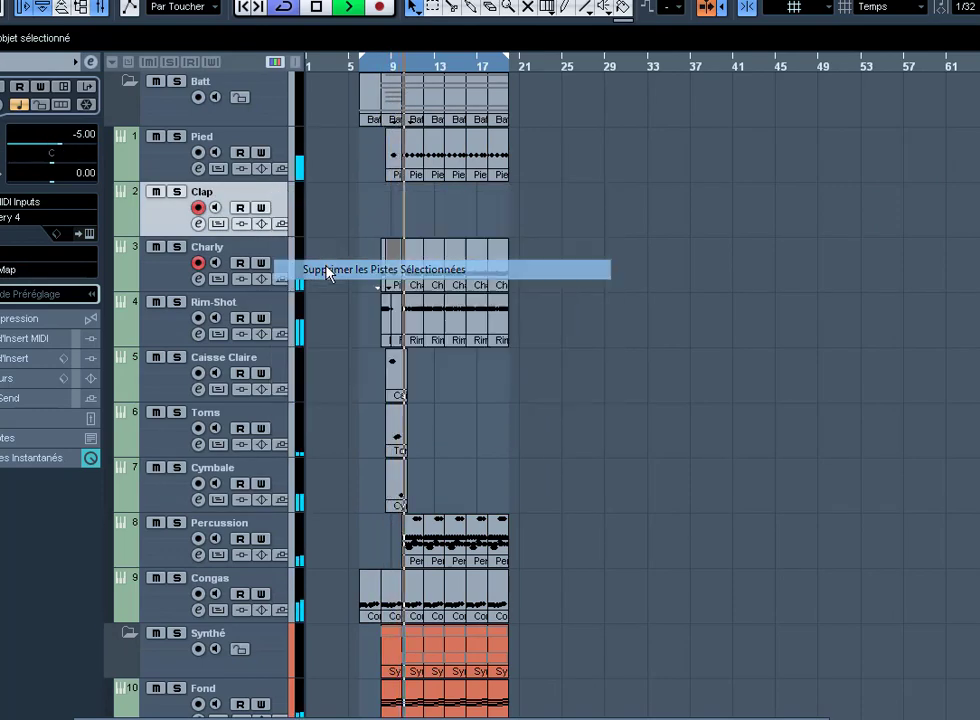
pyautogui.scroll(-2, 595, 440)
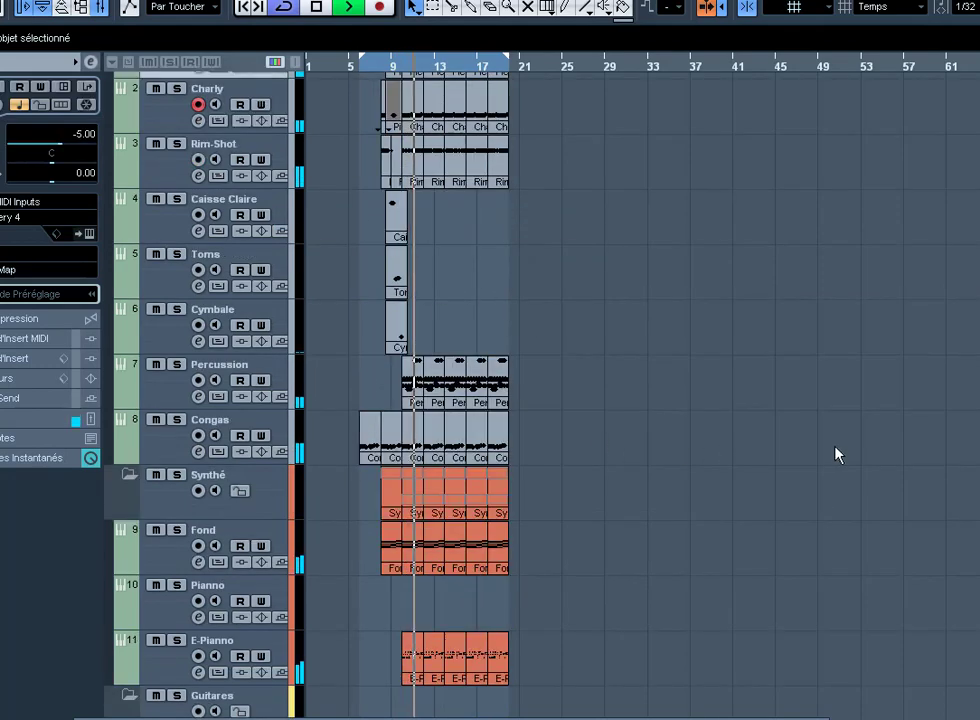
# Step: Glue the Charly and Rim-Shot parts split at bar 9 back into single parts
pyautogui.scroll(2, 744, 333)
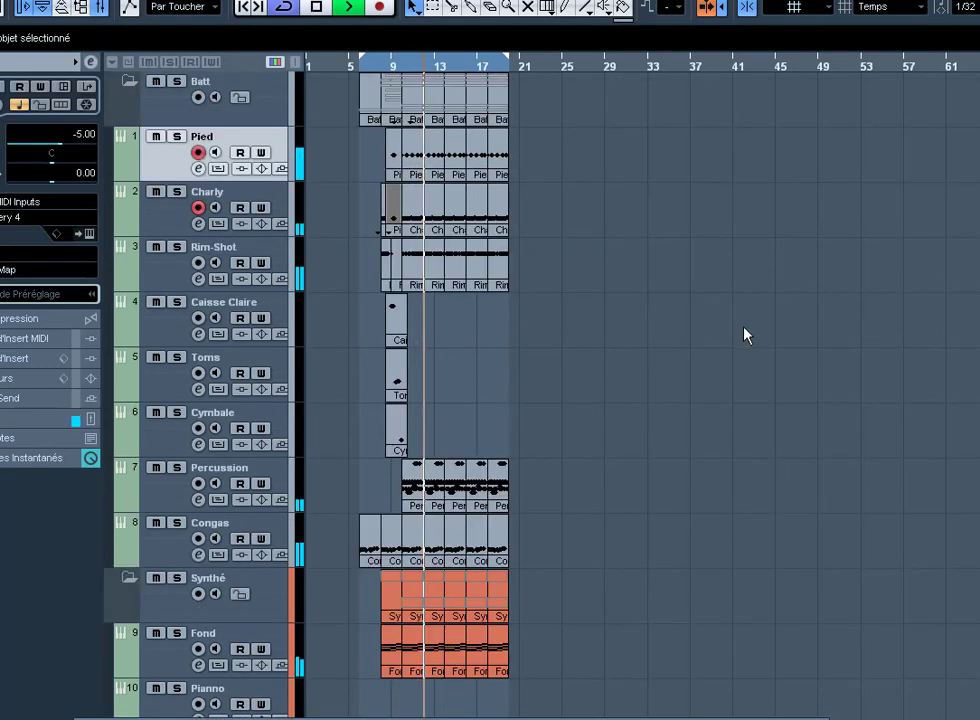
pyautogui.rightClick(380, 228)
pyautogui.click(435, 228)
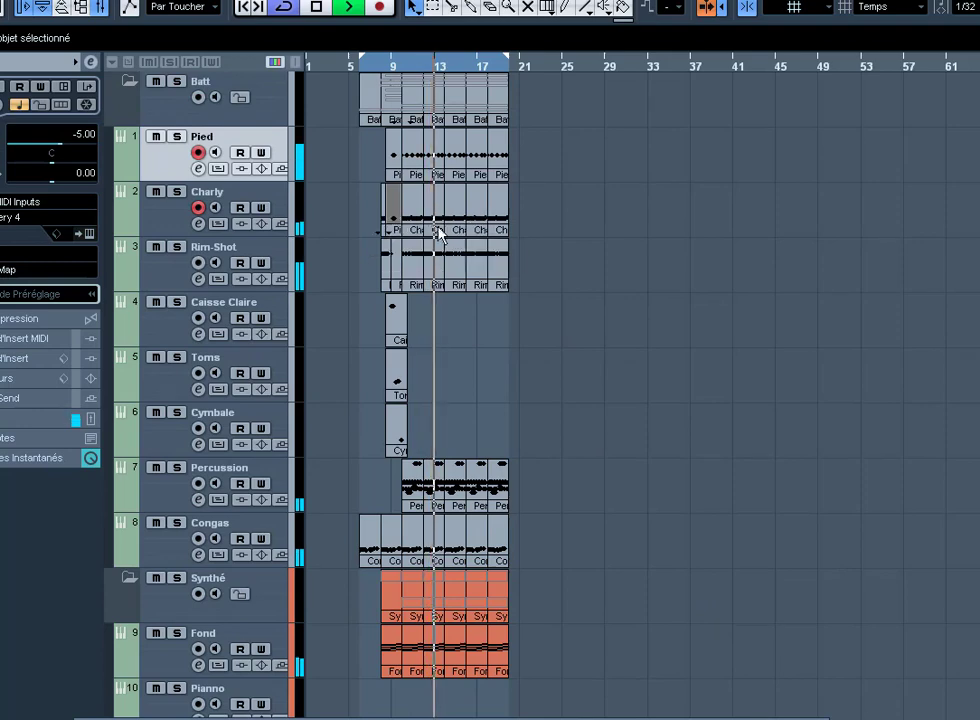
pyautogui.click(394, 220)
pyautogui.click(386, 221)
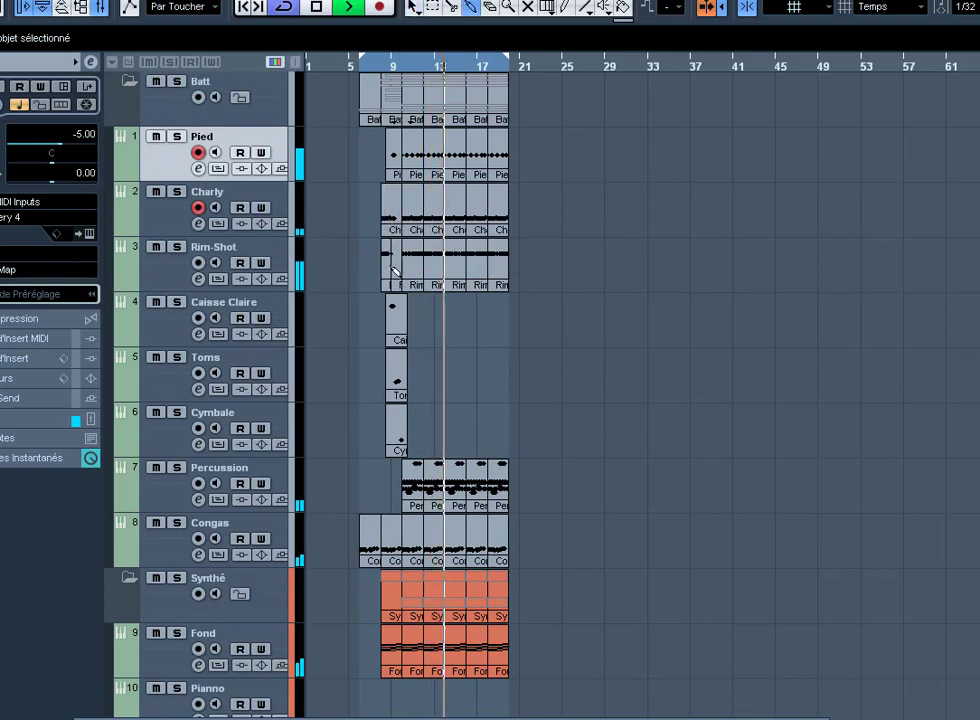
pyautogui.click(389, 277)
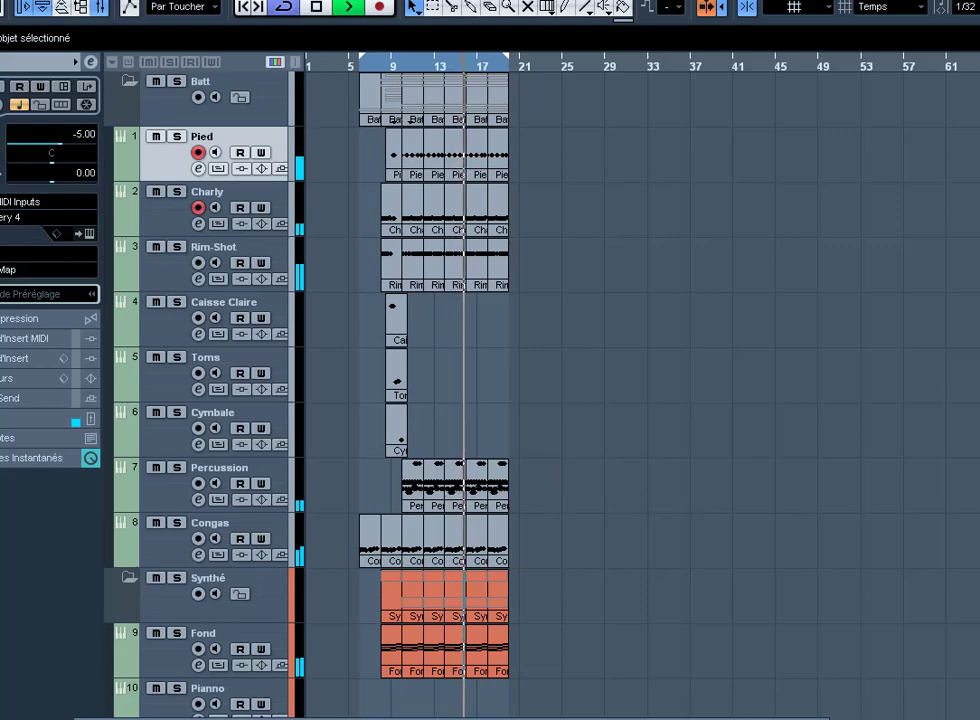
# Step: Set the loop range to the bar 16–18 Rim-Shot part
pyautogui.click(478, 285)
pyautogui.press('p')
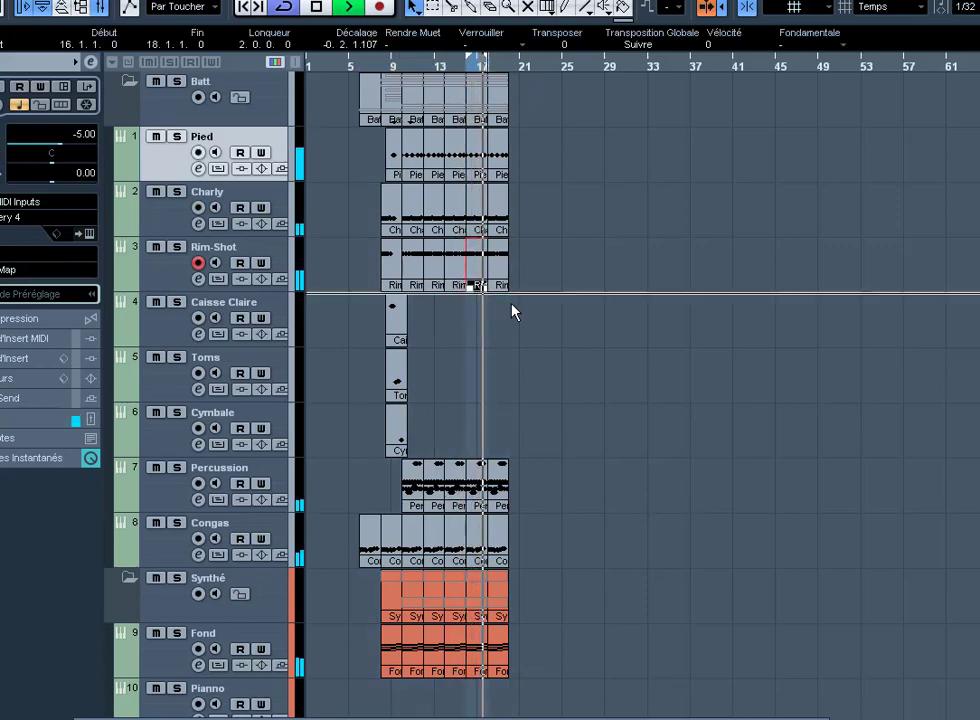
pyautogui.click(498, 330)
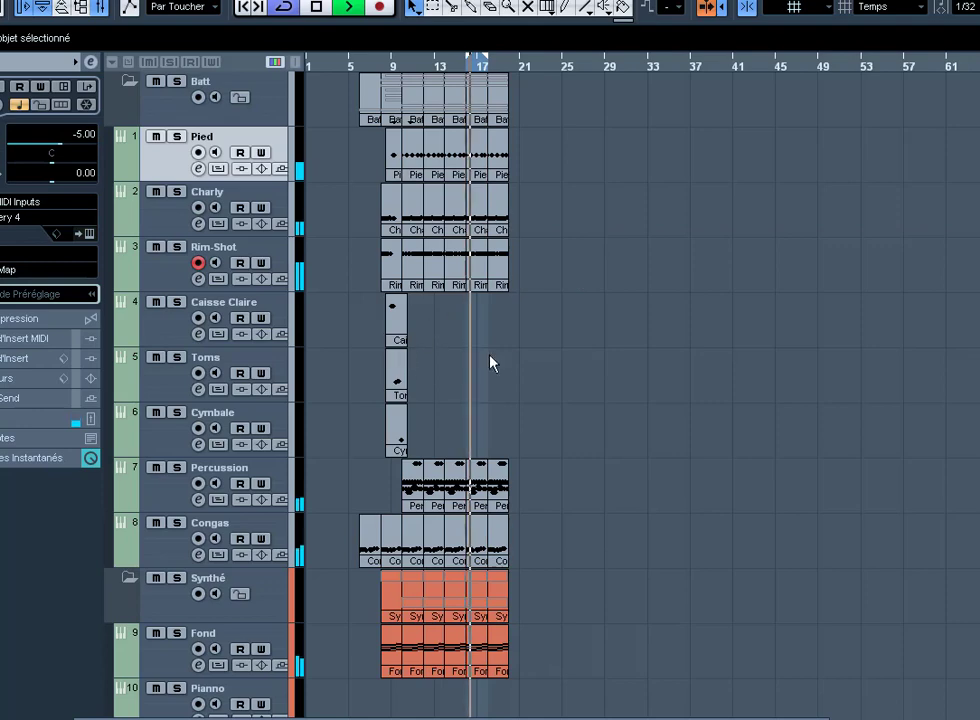
pyautogui.scroll(-2, 520, 366)
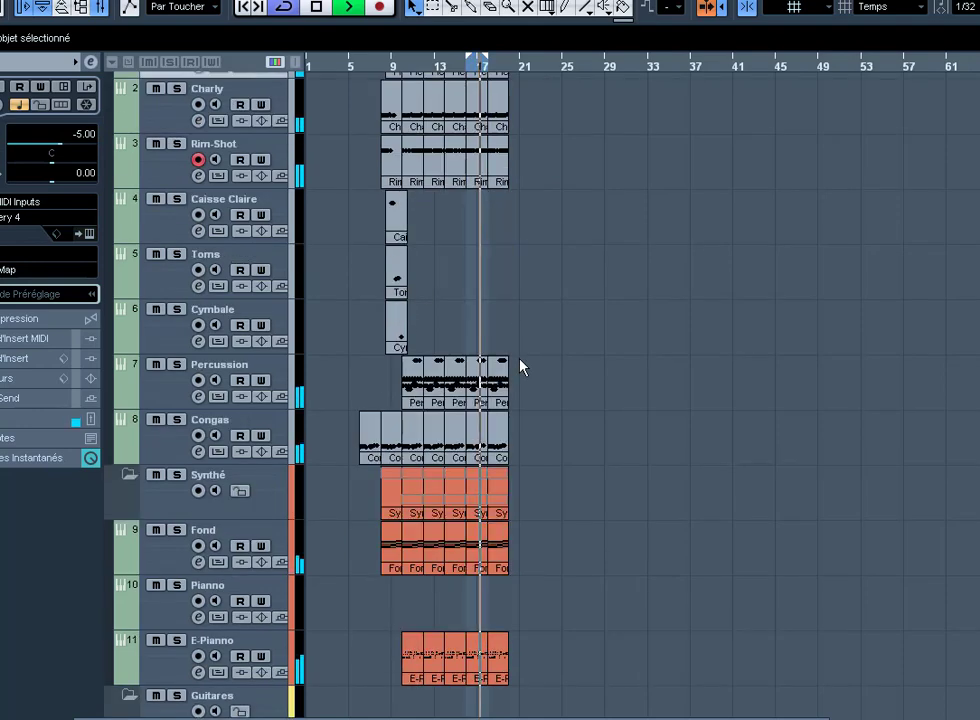
pyautogui.scroll(2, 542, 332)
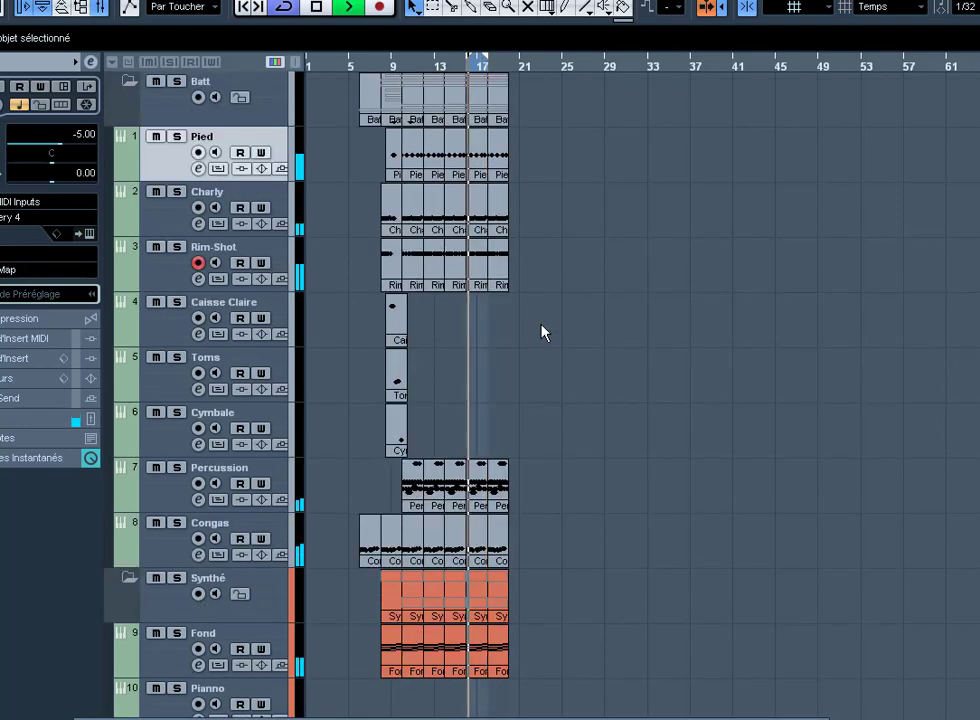
pyautogui.press('h')
pyautogui.press('h')
pyautogui.press('h')
pyautogui.press('h')
pyautogui.press('h')
pyautogui.press('h')
pyautogui.press('h')
pyautogui.press('h')
pyautogui.press('h')
pyautogui.press('h')
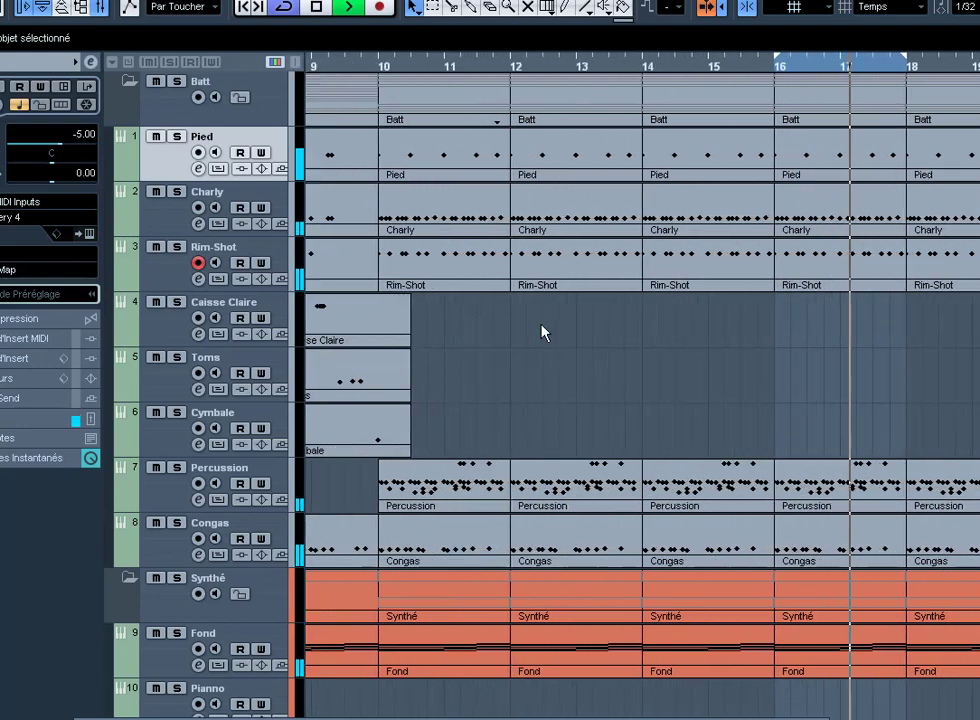
# Step: Select all parts and set the loop range to cover the whole arrangement through bar 20
pyautogui.press('g')
pyautogui.press('g')
pyautogui.press('g')
pyautogui.press('g')
pyautogui.press('g')
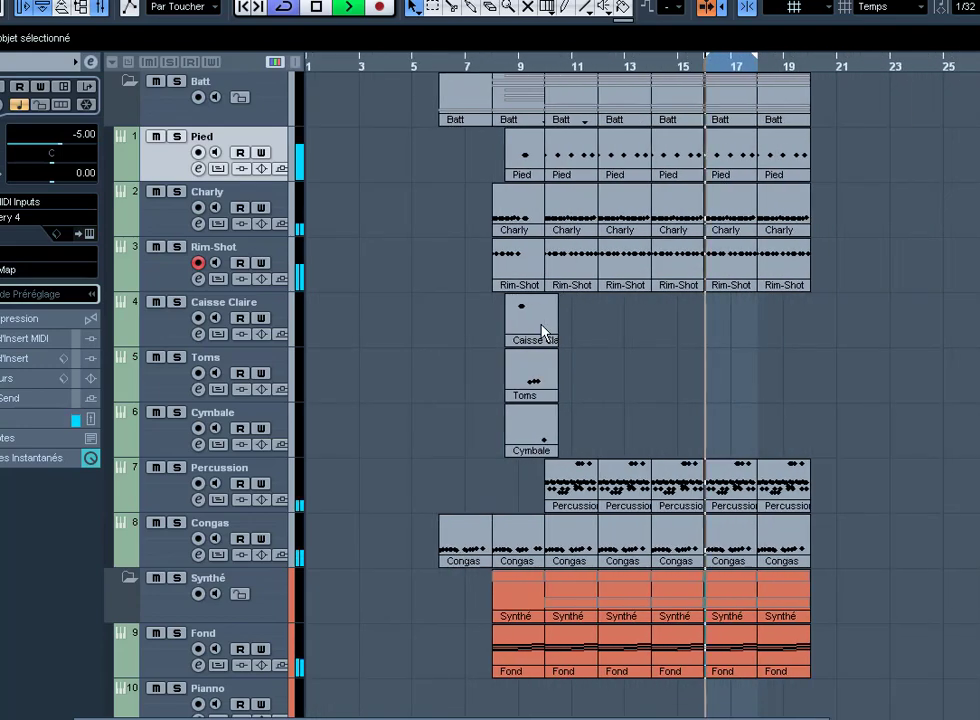
pyautogui.hotkey('ctrl', 'a')
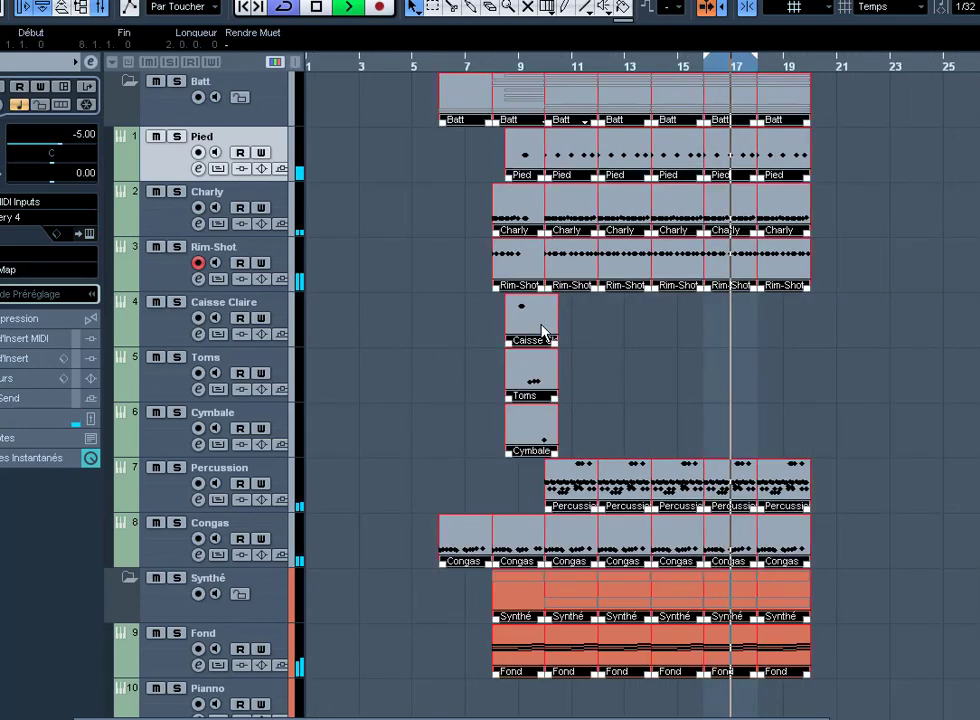
pyautogui.press('p')
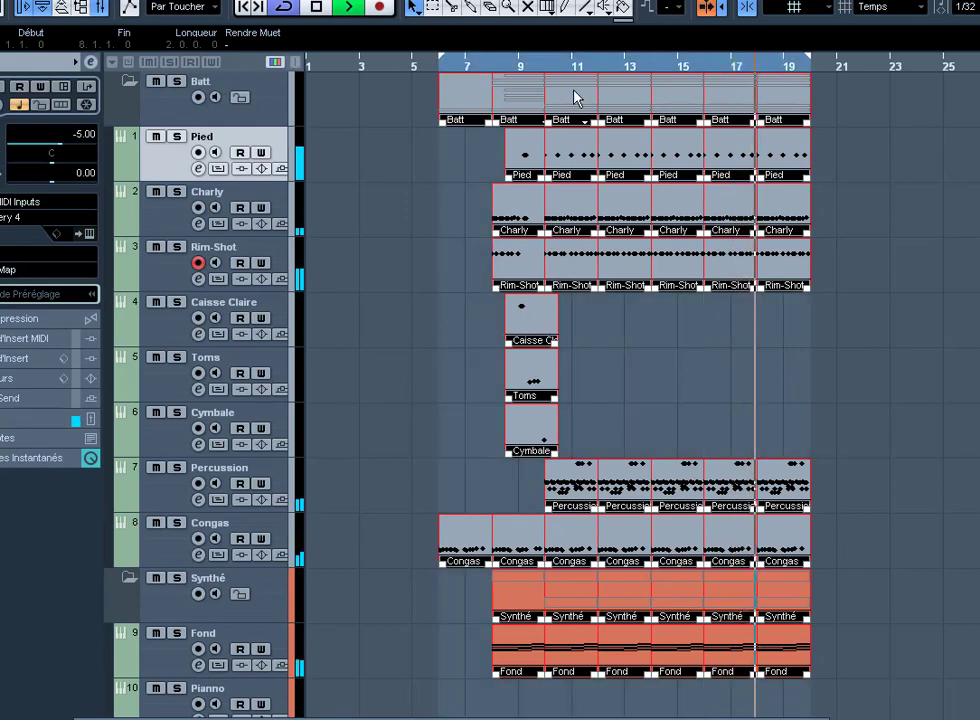
pyautogui.click(866, 396)
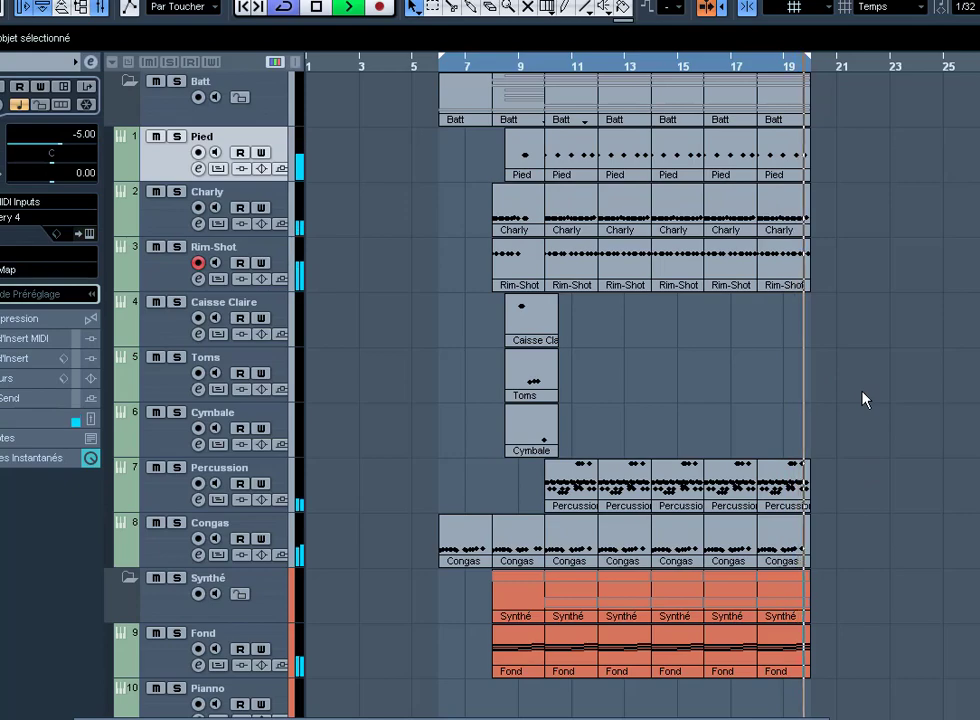
pyautogui.scroll(-2, 862, 398)
pyautogui.scroll(2, 845, 399)
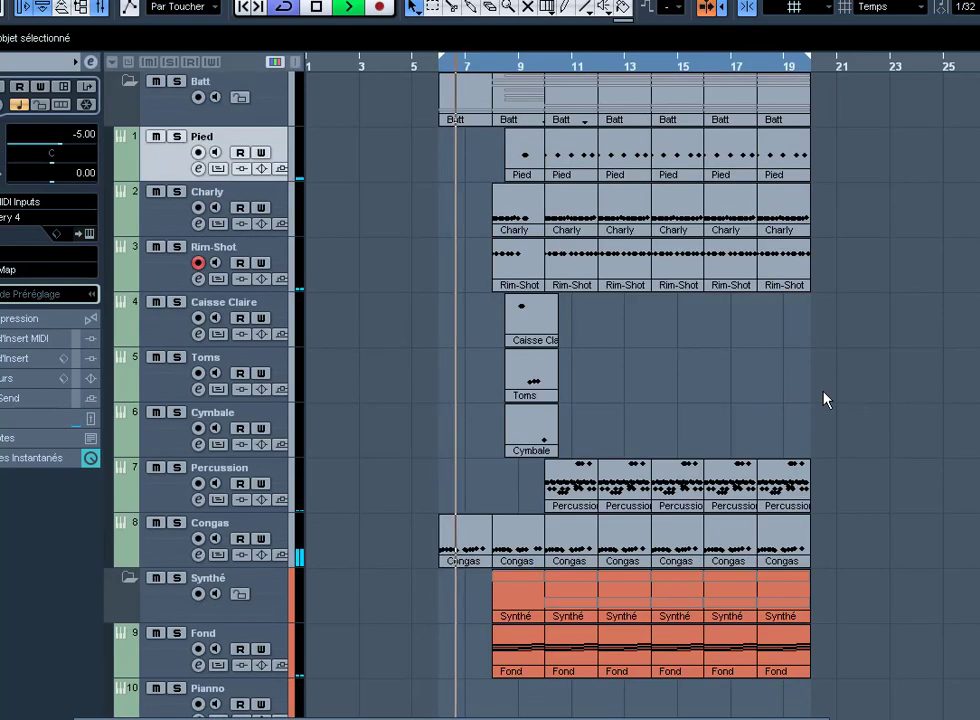